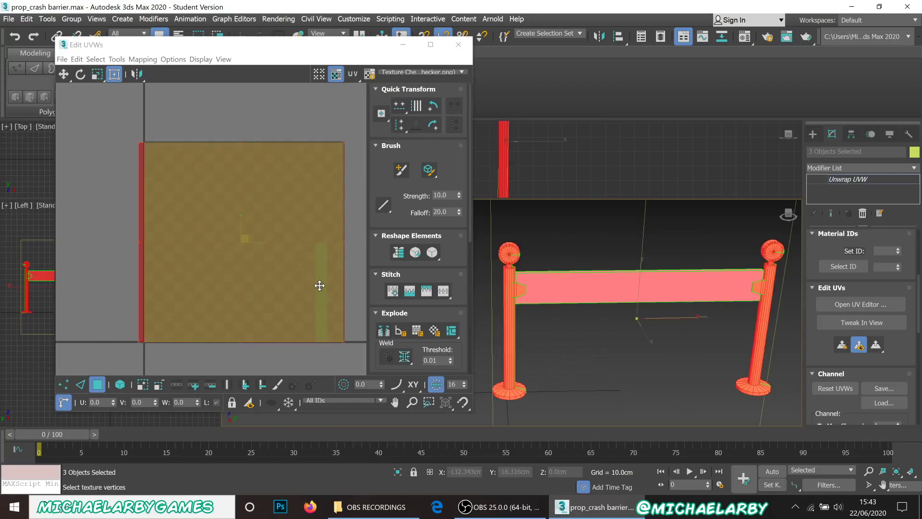
Step: Apply Unfold Mapping to all selected faces of the crash barrier
left_click(140, 60)
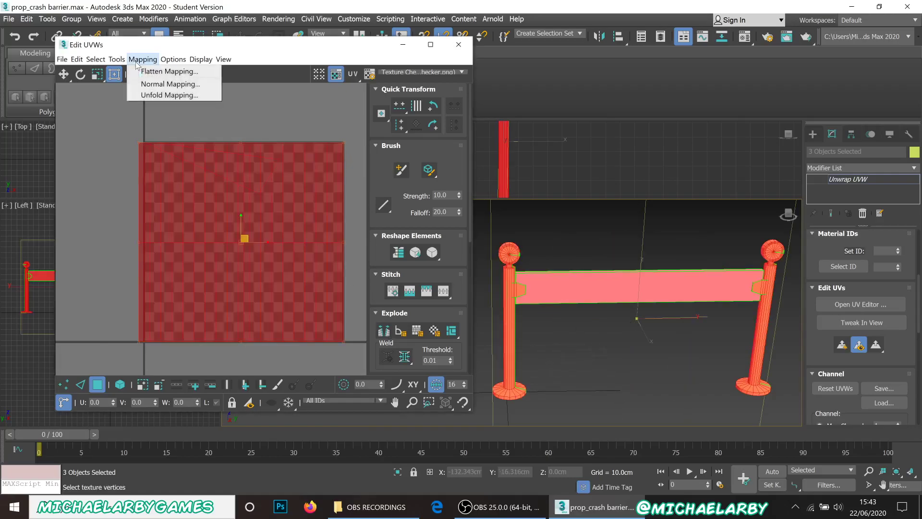
left_click(157, 92)
left_click(171, 44)
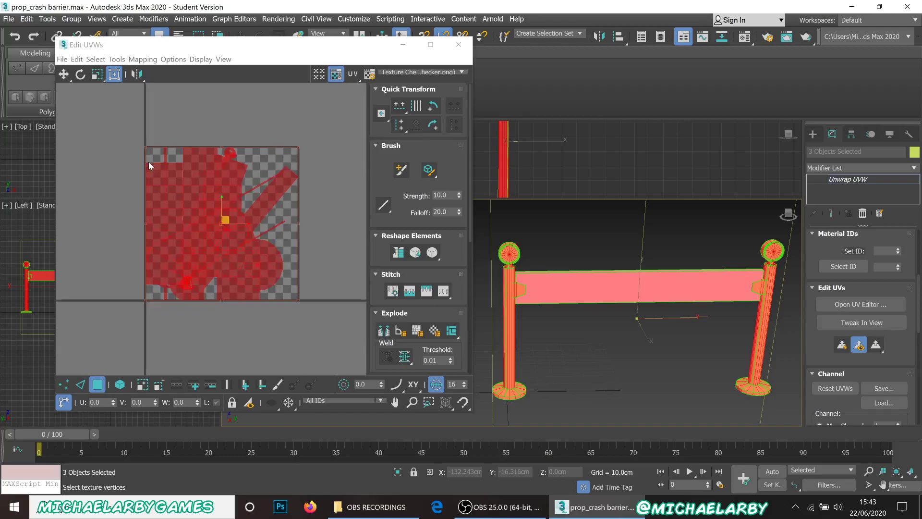
Step: Pack the unfolded UV elements within the texture square
scroll(148, 161, "up", 2)
scroll(175, 180, "down", 3)
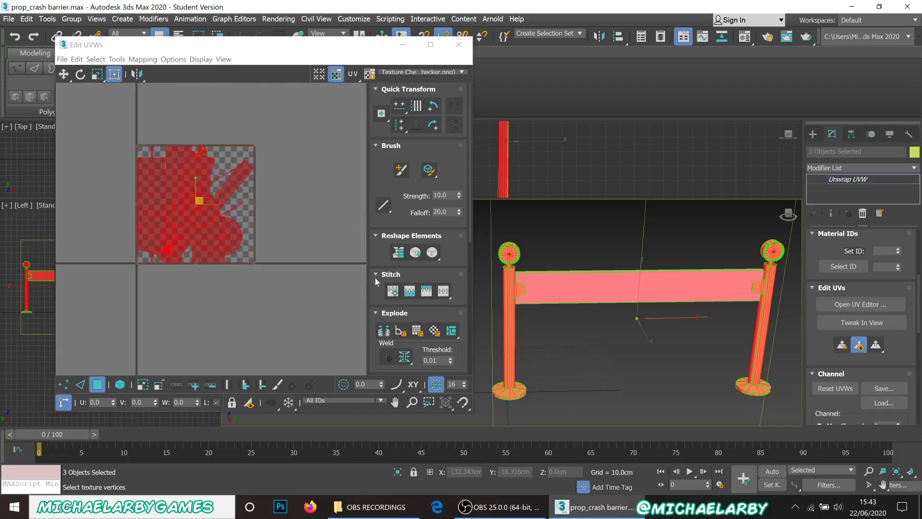
scroll(385, 258, "down", 5)
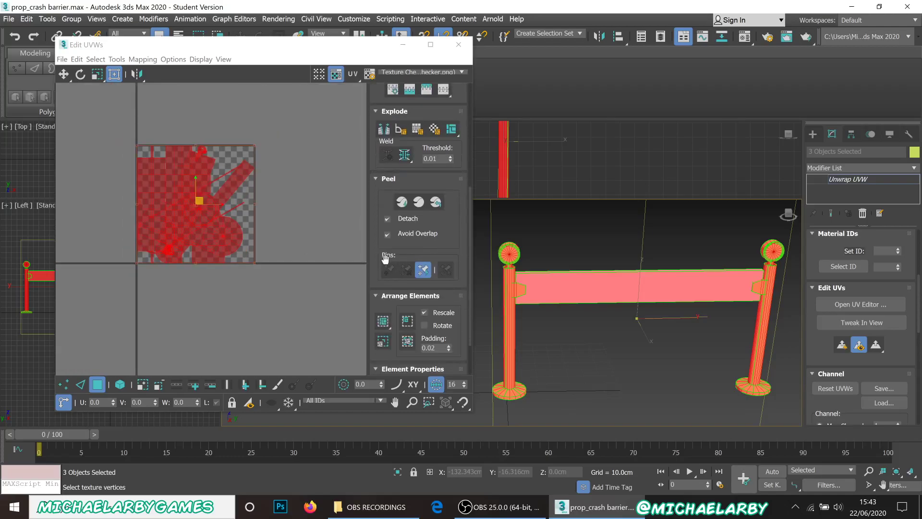
scroll(385, 259, "down", 3)
scroll(159, 201, "up", 3)
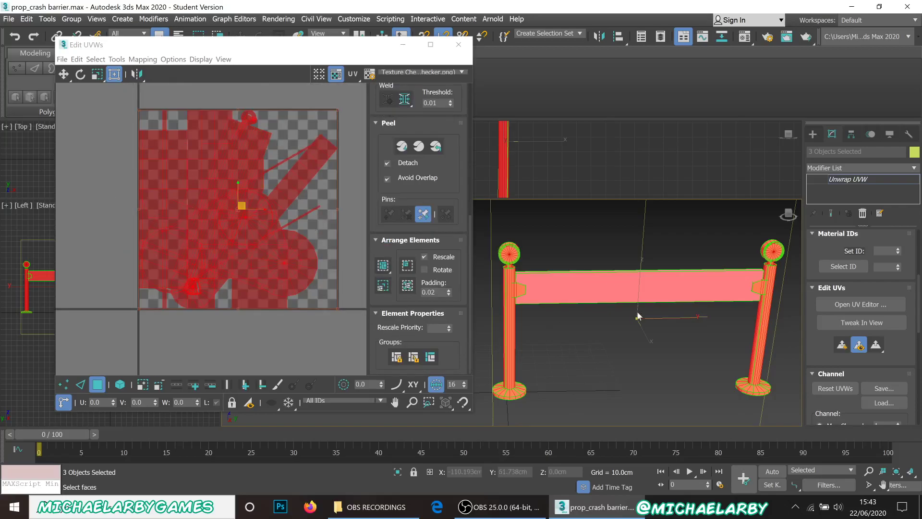
left_click(383, 272)
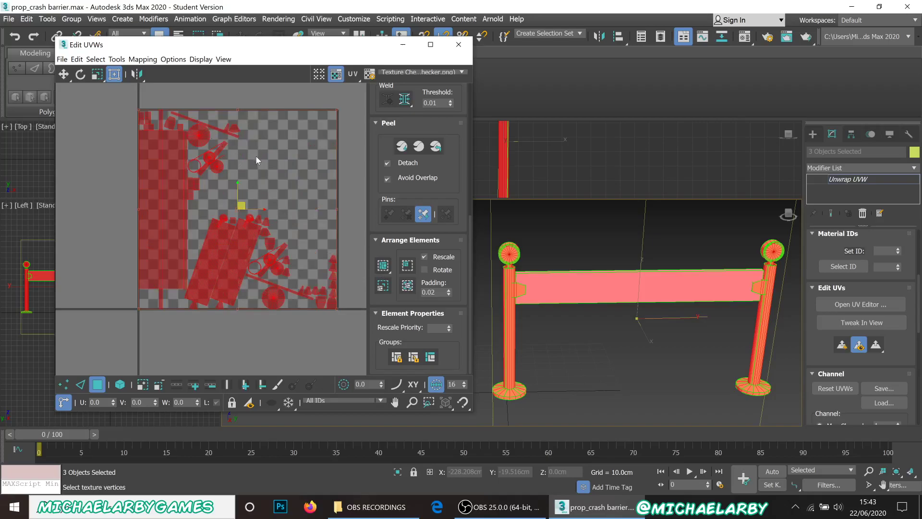
Step: Examine how the UV pieces of the barrier are distributed in the packed layout
scroll(235, 257, "up", 3)
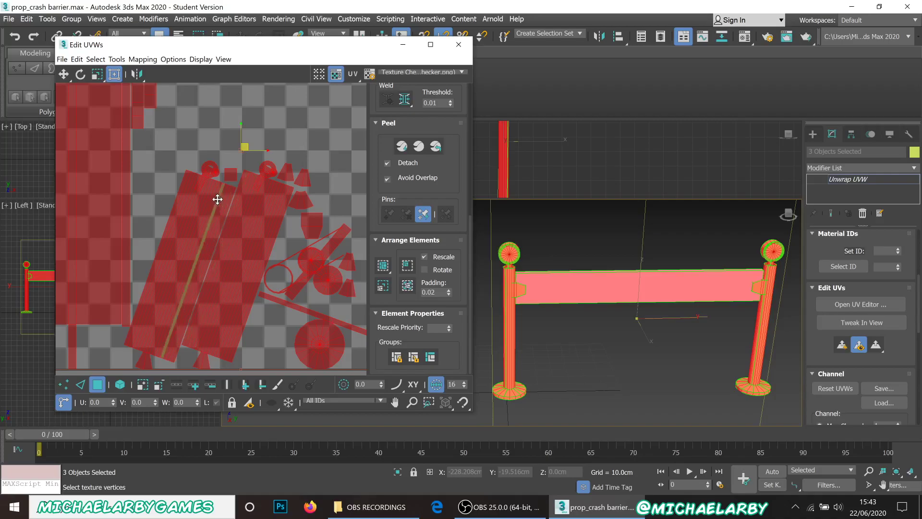
scroll(218, 200, "down", 3)
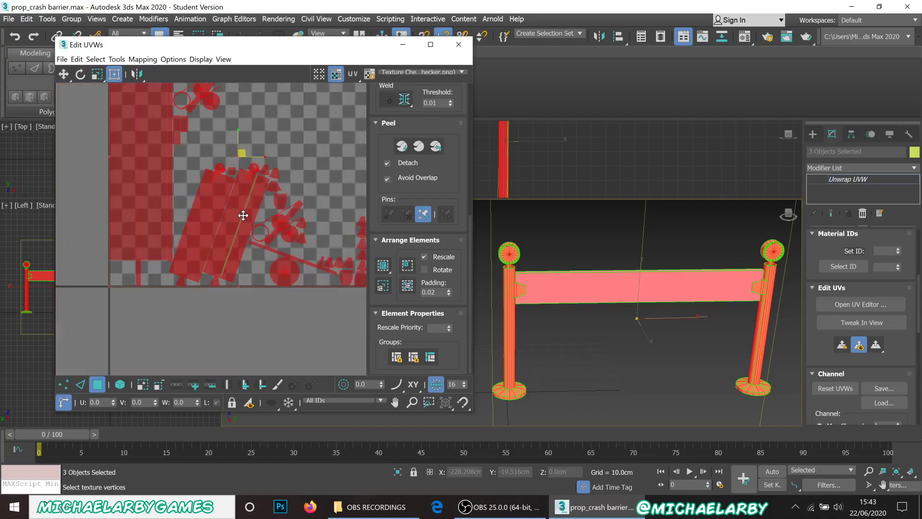
scroll(228, 268, "down", 2)
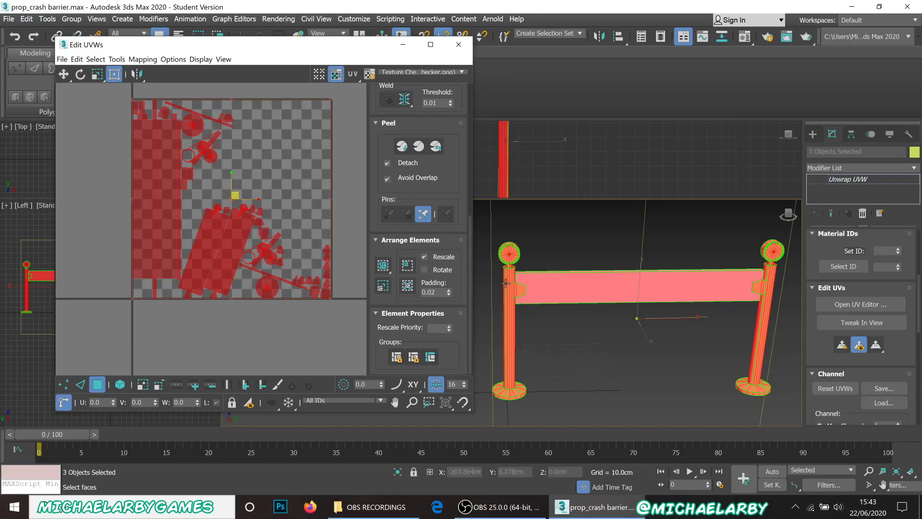
scroll(407, 243, "up", 5)
scroll(339, 285, "down", 6)
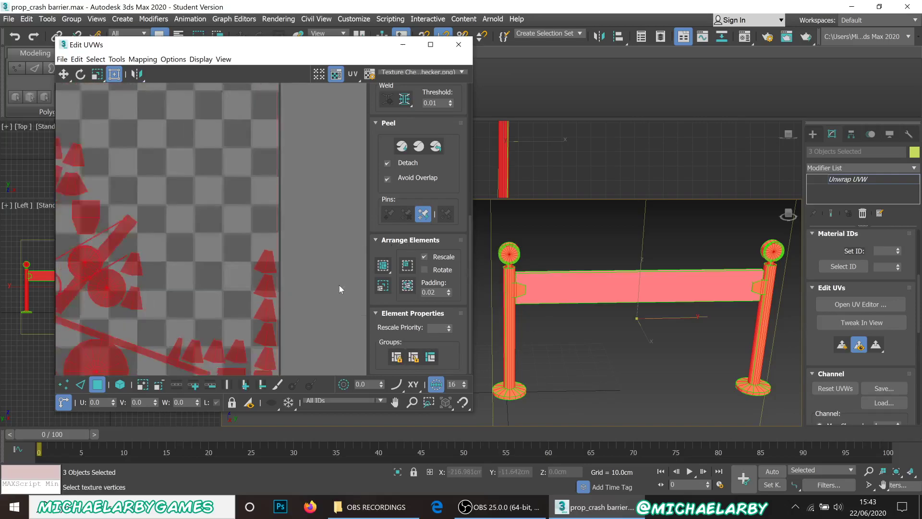
scroll(280, 257, "up", 4)
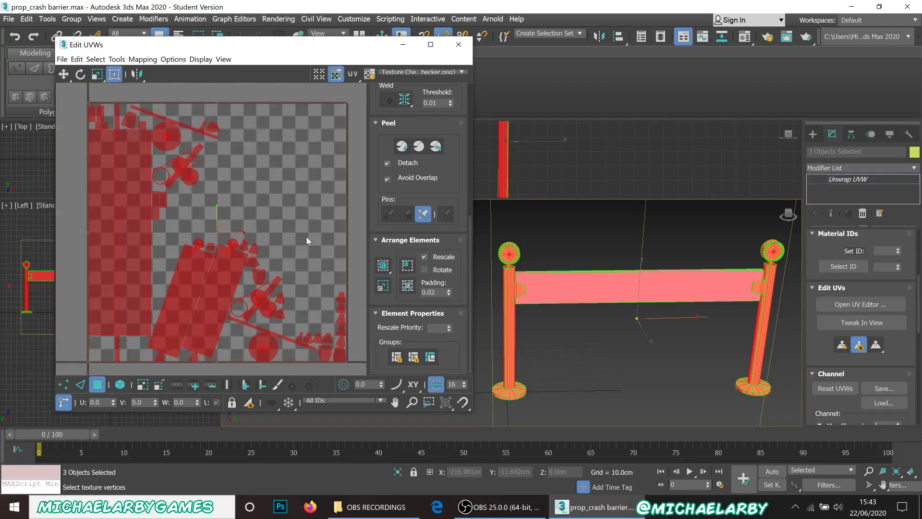
scroll(398, 207, "up", 10)
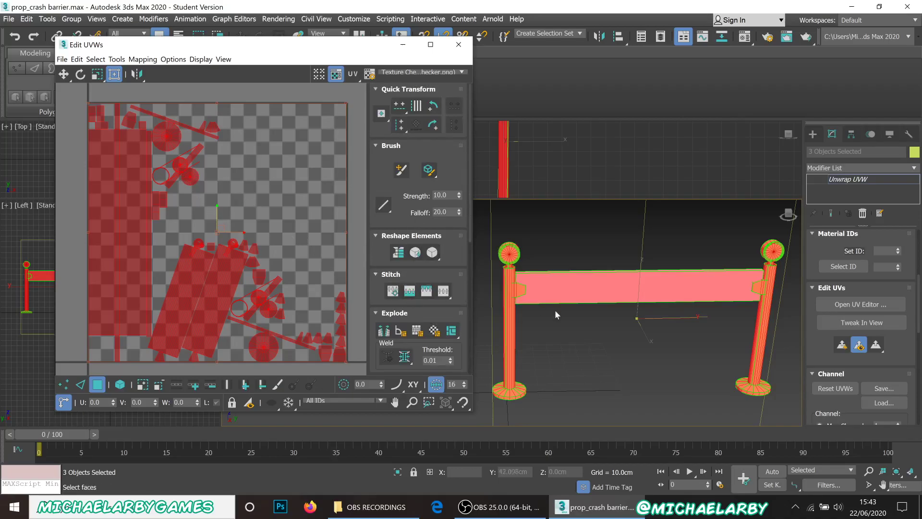
Step: Clear the face selection and reselect every face in the packed UV layout
middle_click_drag(560, 335, 613, 317)
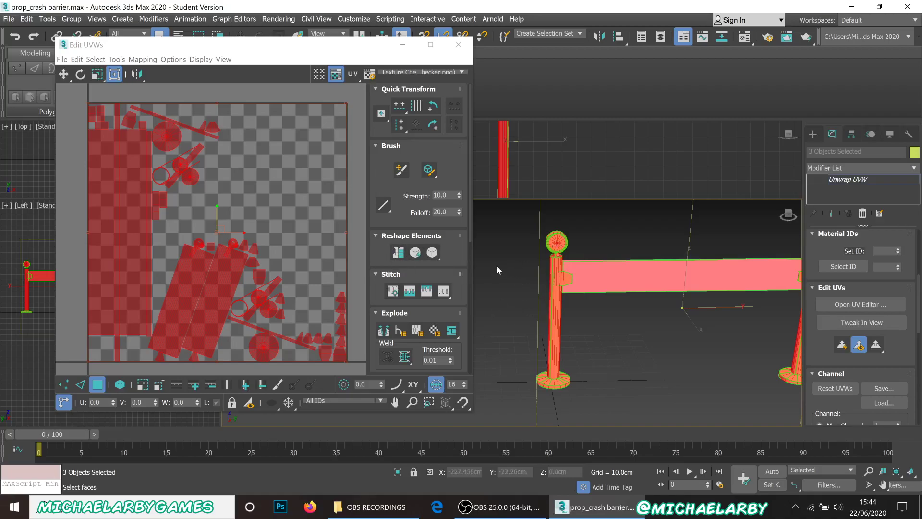
left_click_drag(278, 56, 315, 59)
scroll(255, 248, "down", 2)
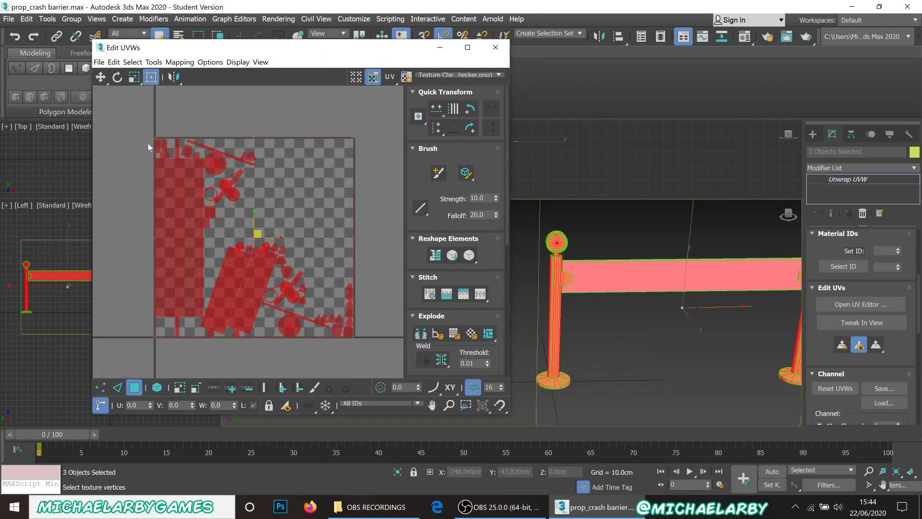
left_click(366, 140)
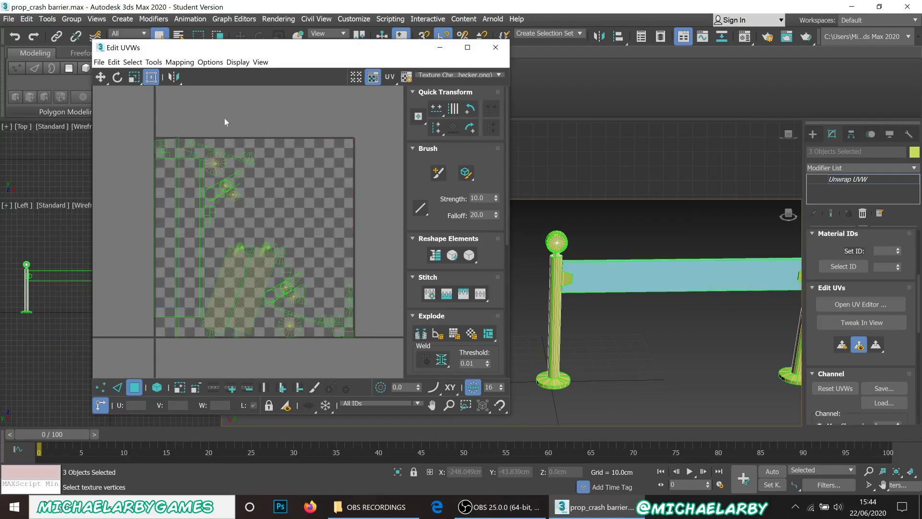
left_click_drag(134, 114, 372, 356)
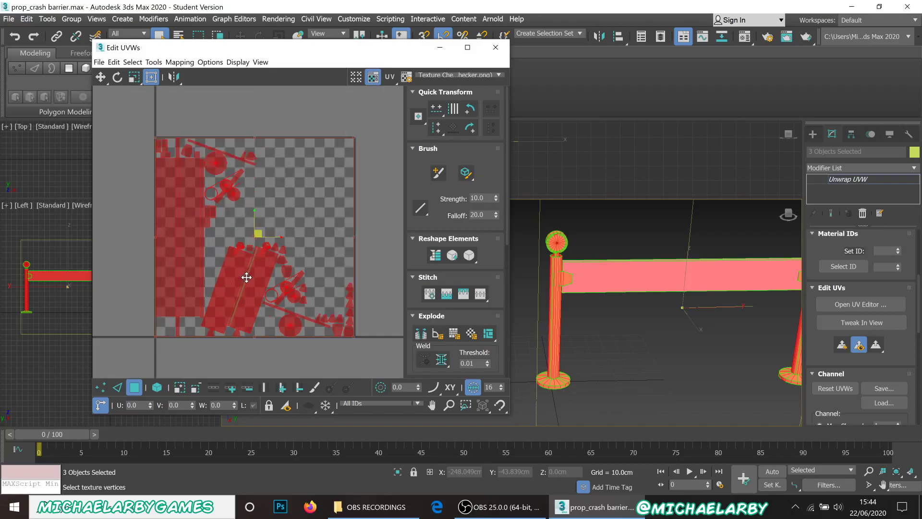
Step: Inspect the large strips, circles and small fragments of the packed UV layout for overlaps and scattered pieces
scroll(245, 276, "down", 1)
scroll(228, 350, "up", 2)
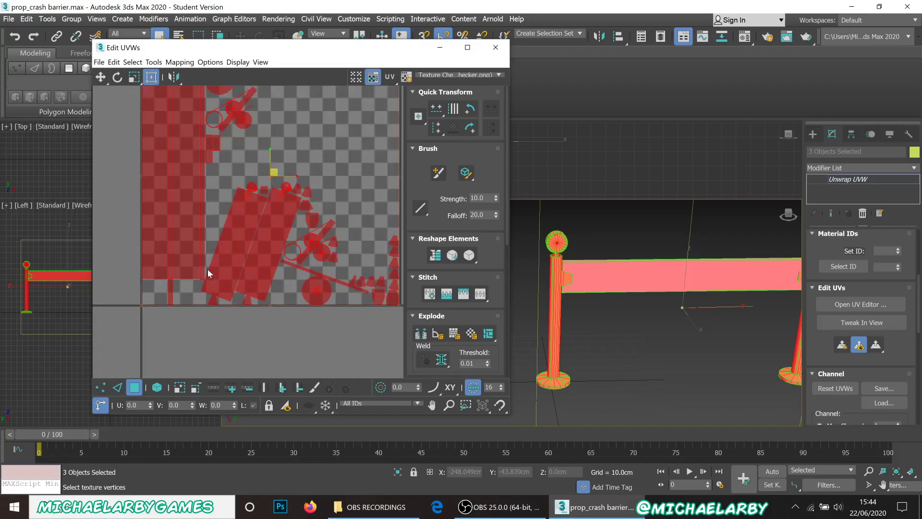
scroll(234, 278, "up", 1)
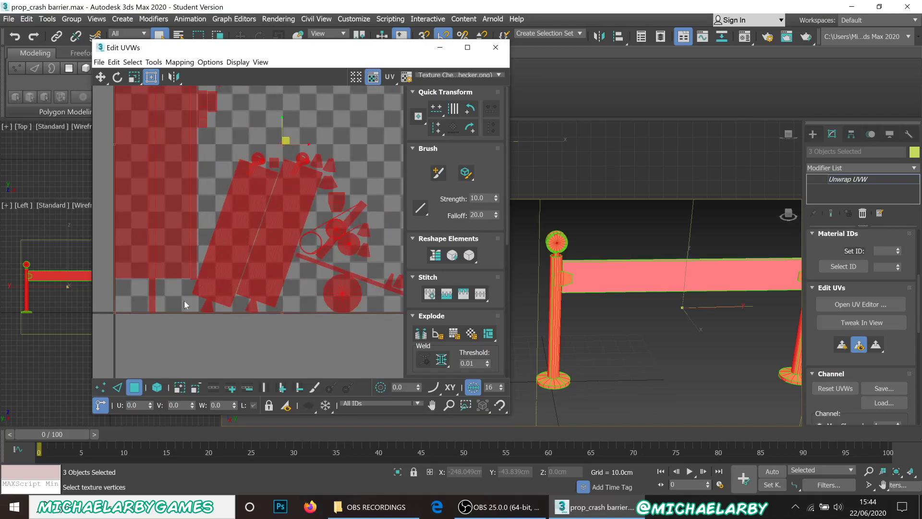
scroll(142, 332, "up", 2)
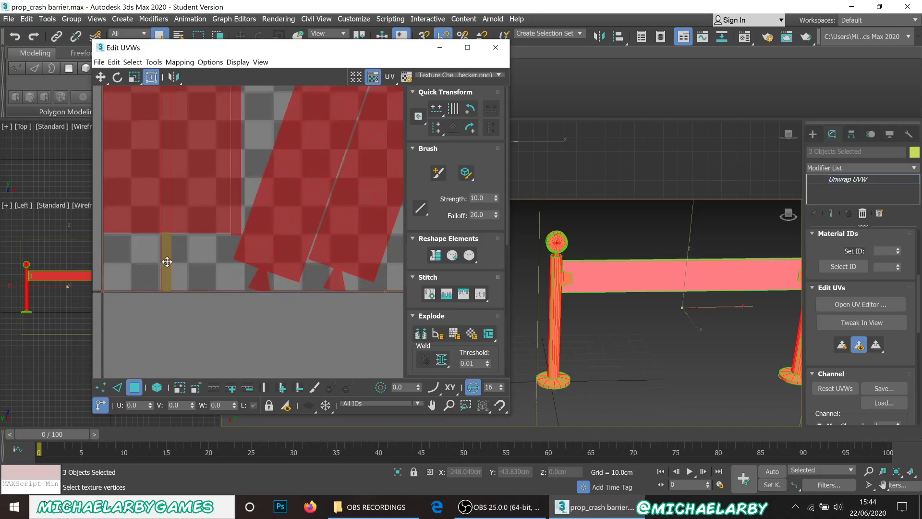
scroll(167, 262, "down", 1)
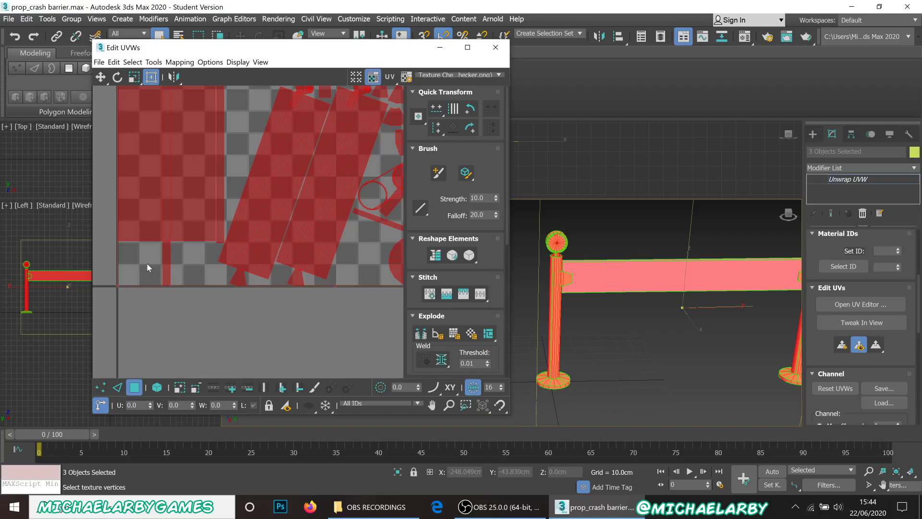
scroll(230, 285, "down", 5)
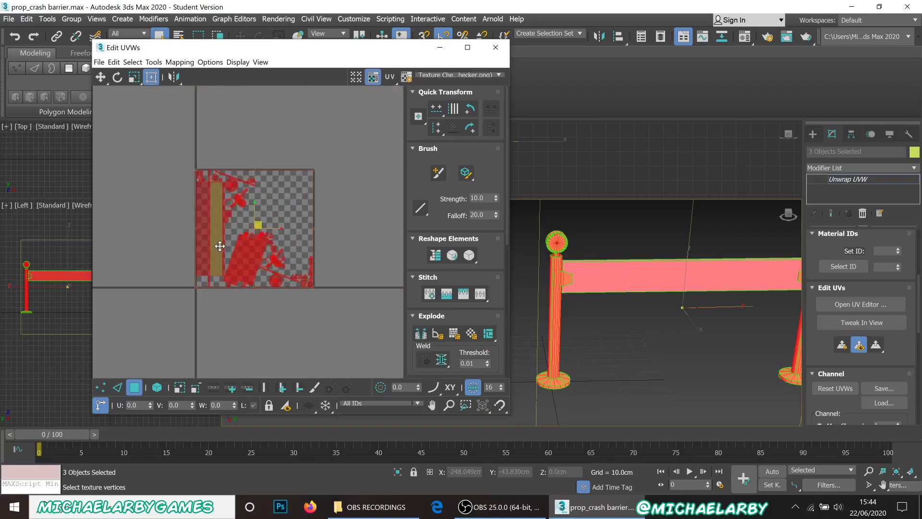
scroll(219, 246, "up", 3)
scroll(232, 272, "down", 1)
scroll(258, 271, "up", 1)
scroll(259, 270, "down", 1)
scroll(265, 224, "up", 2)
scroll(263, 225, "down", 1)
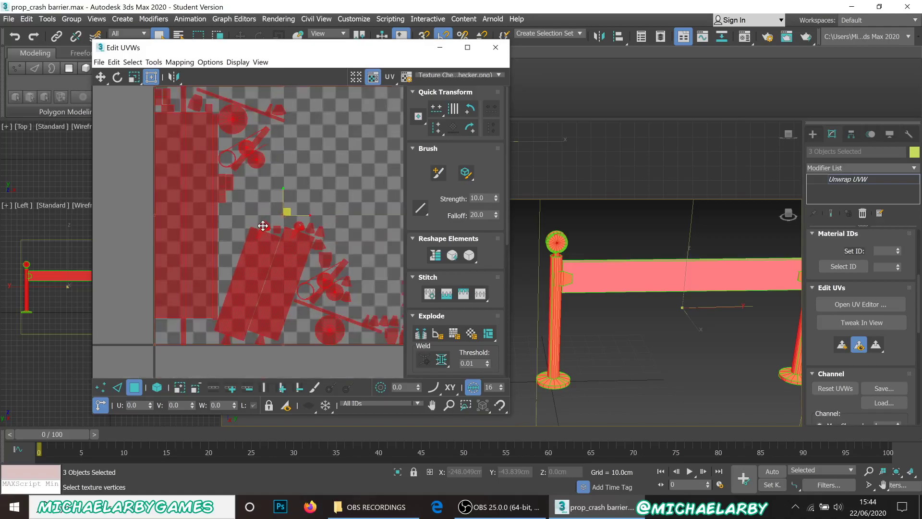
scroll(259, 255, "down", 1)
left_click(221, 148)
scroll(231, 143, "up", 2)
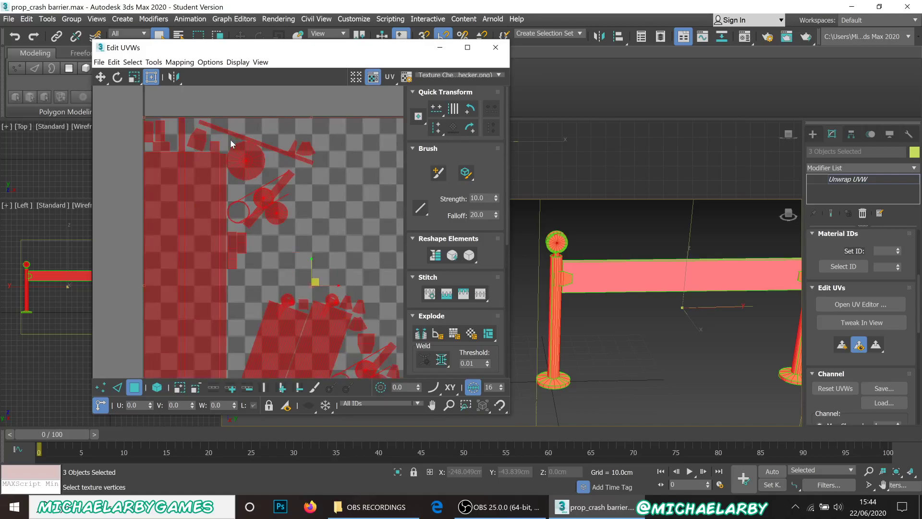
scroll(213, 138, "up", 1)
scroll(209, 148, "down", 1)
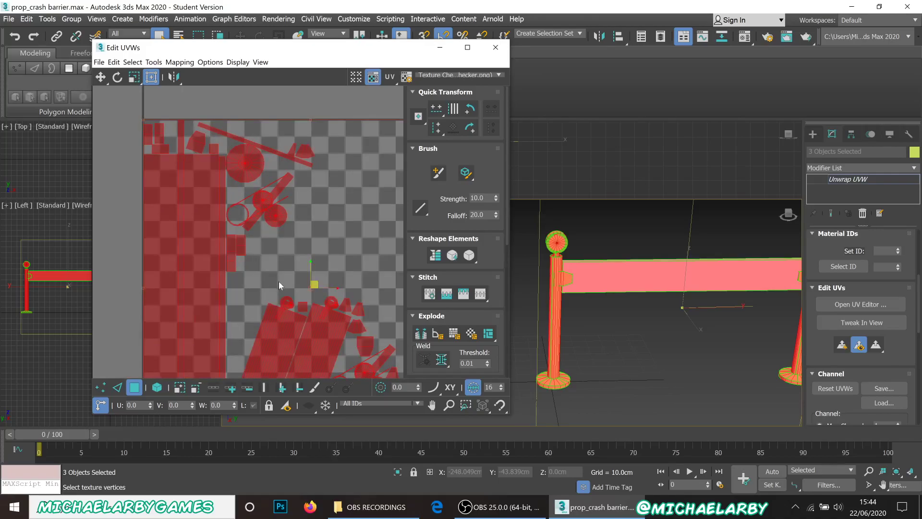
Step: Examine the seams on the barrier post's round top, neck and bracket and compare them with the UV layout
scroll(552, 240, "up", 8)
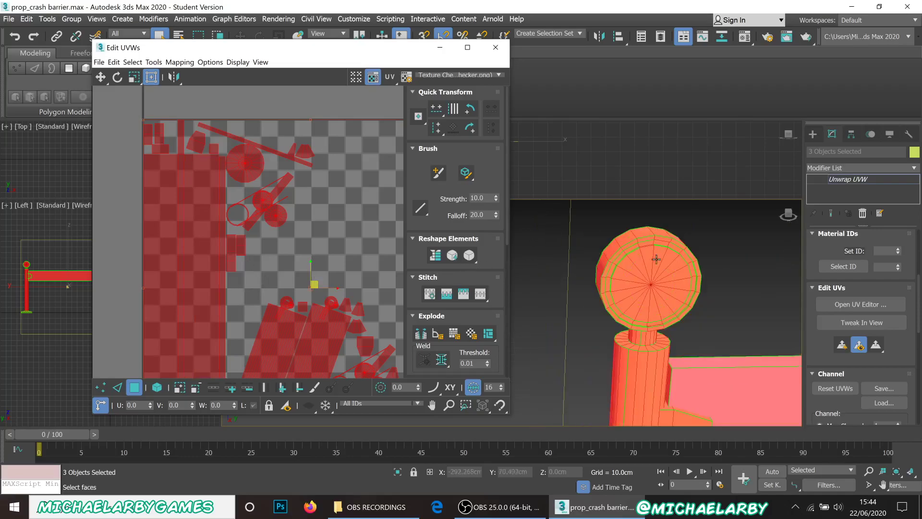
scroll(647, 256, "down", 2)
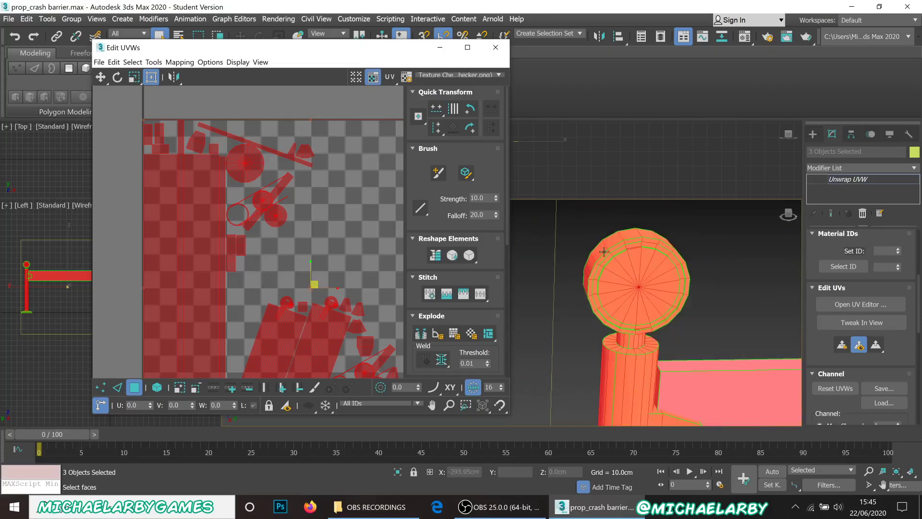
scroll(633, 255, "down", 2)
scroll(633, 307, "up", 2)
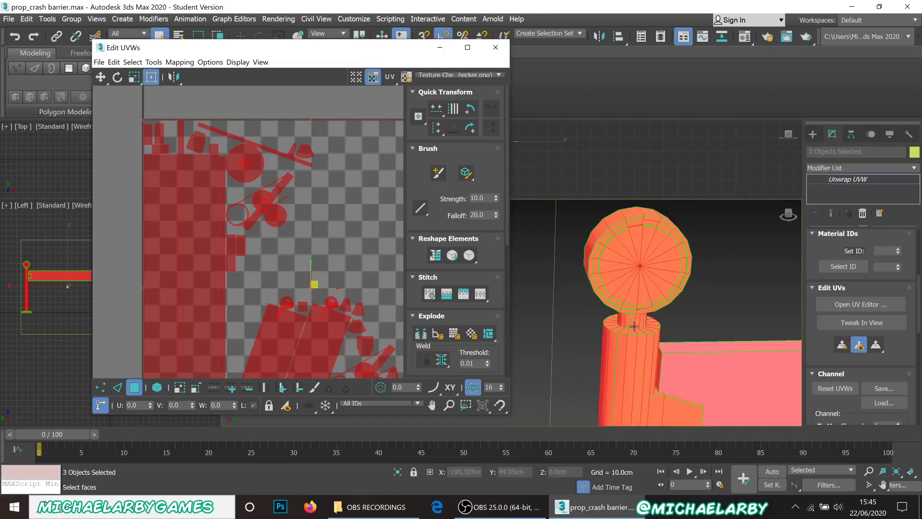
scroll(634, 345, "up", 2)
middle_click_drag(636, 336, 612, 254)
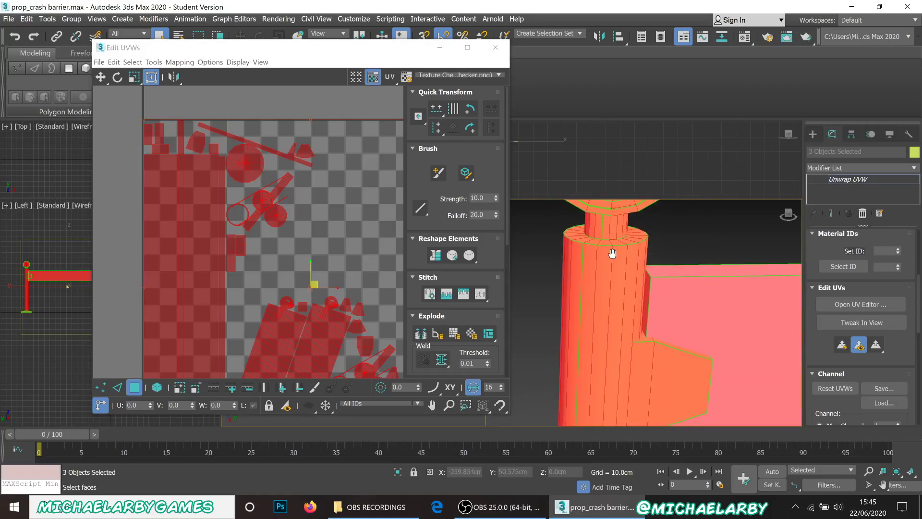
scroll(622, 291, "down", 1)
scroll(620, 299, "up", 1)
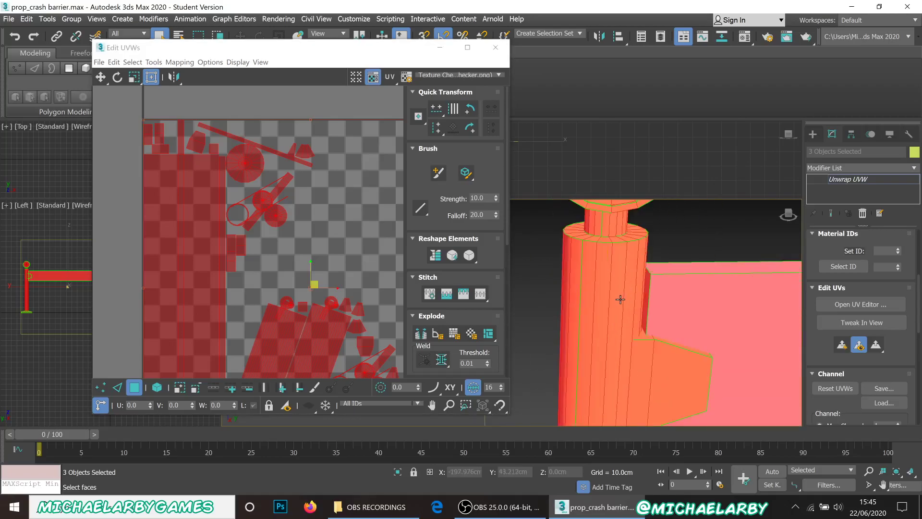
scroll(620, 299, "down", 1)
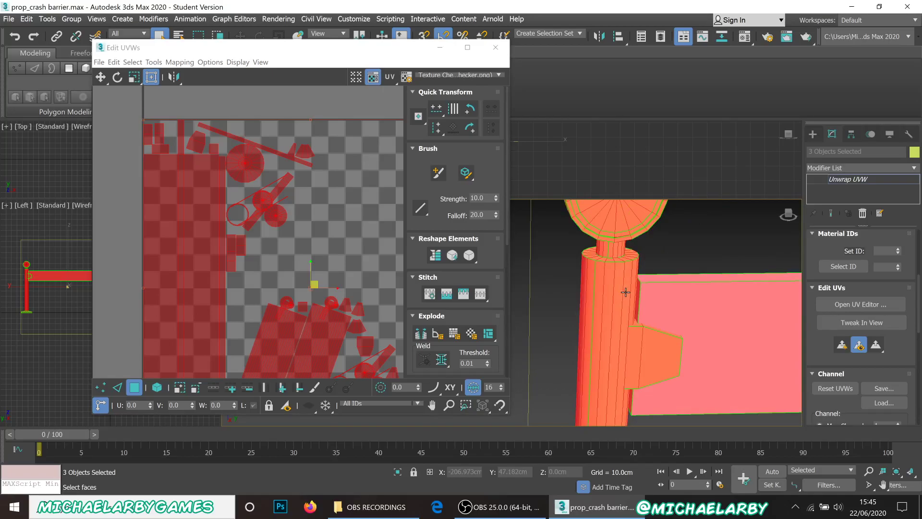
scroll(276, 268, "down", 3)
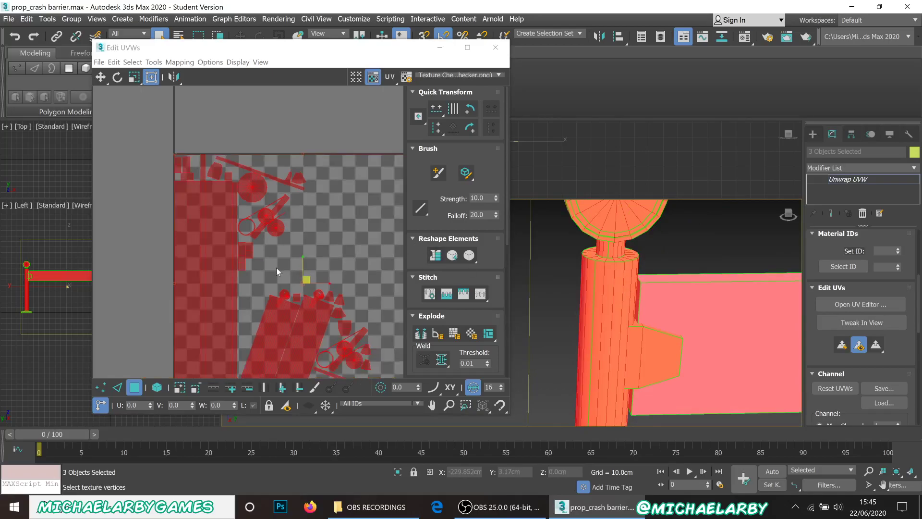
scroll(222, 237, "up", 3)
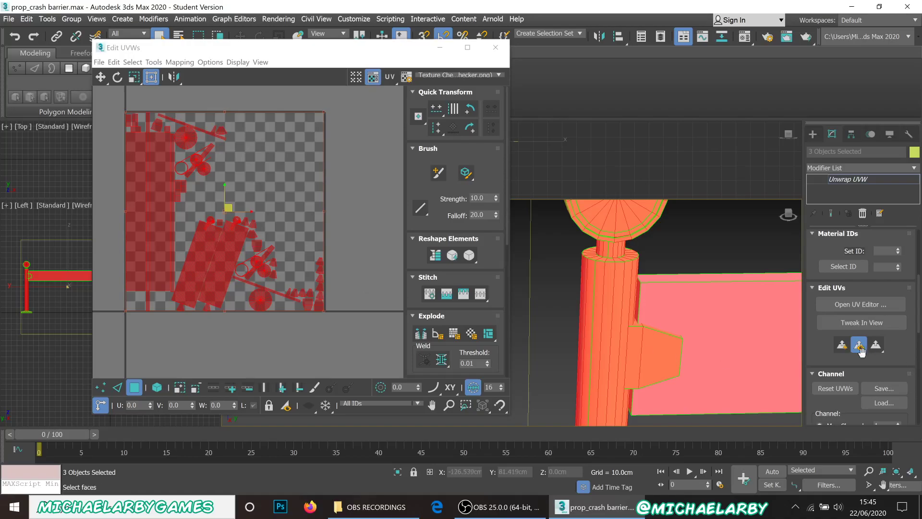
Step: Move the UV editor clear of the framed barrier and apply a Quick Planar Map to all its faces
left_click_drag(327, 51, 258, 45)
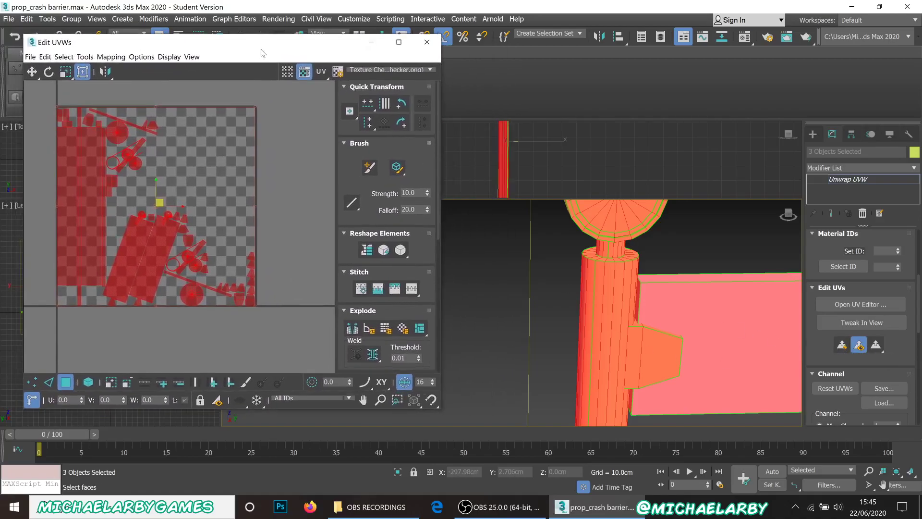
key("z")
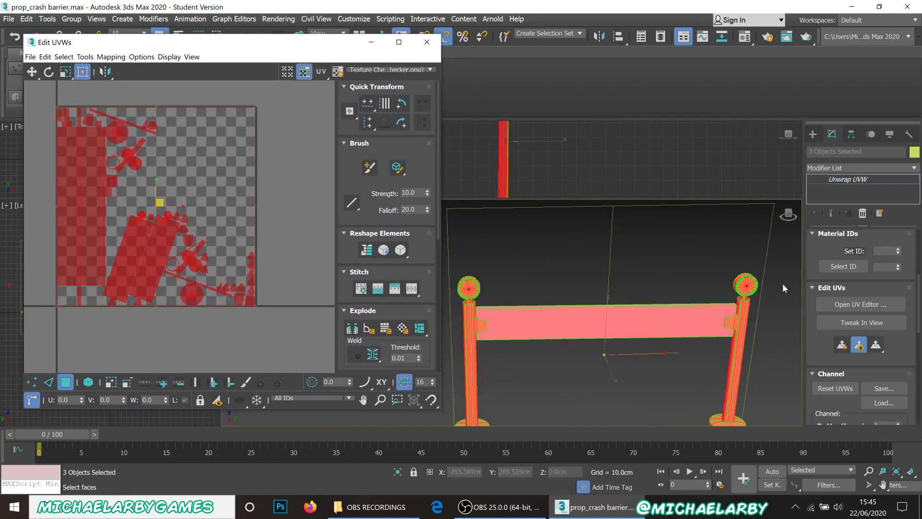
left_click(842, 346)
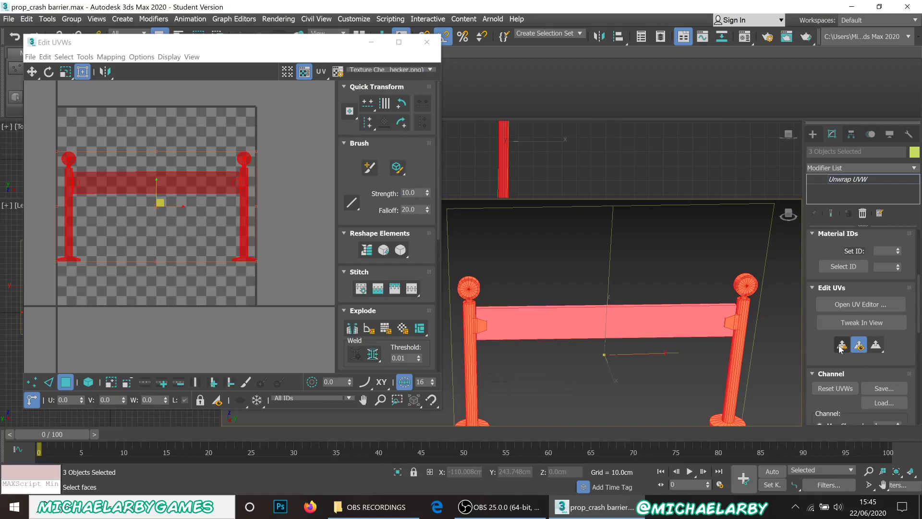
Step: Compare the planar-mapped layout of the posts, round tops and panel with the barrier model
scroll(566, 267, "down", 2)
scroll(512, 248, "up", 2)
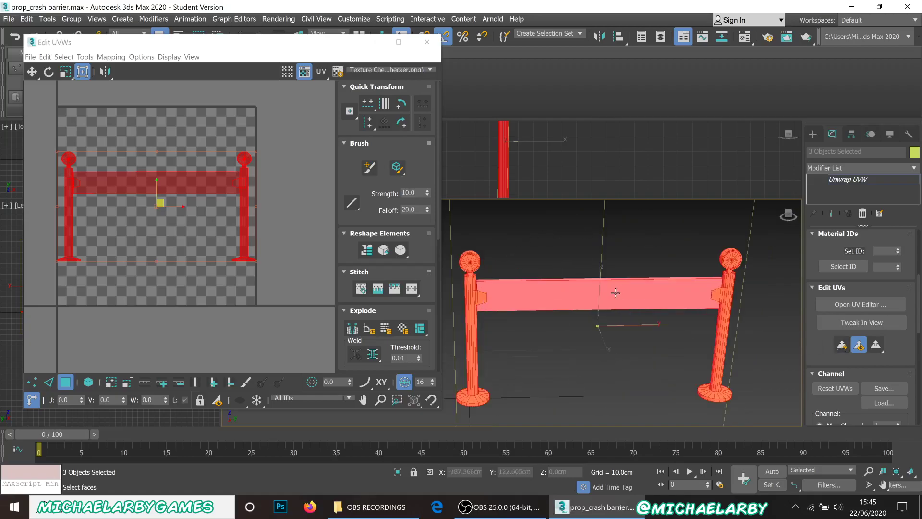
scroll(615, 293, "down", 2)
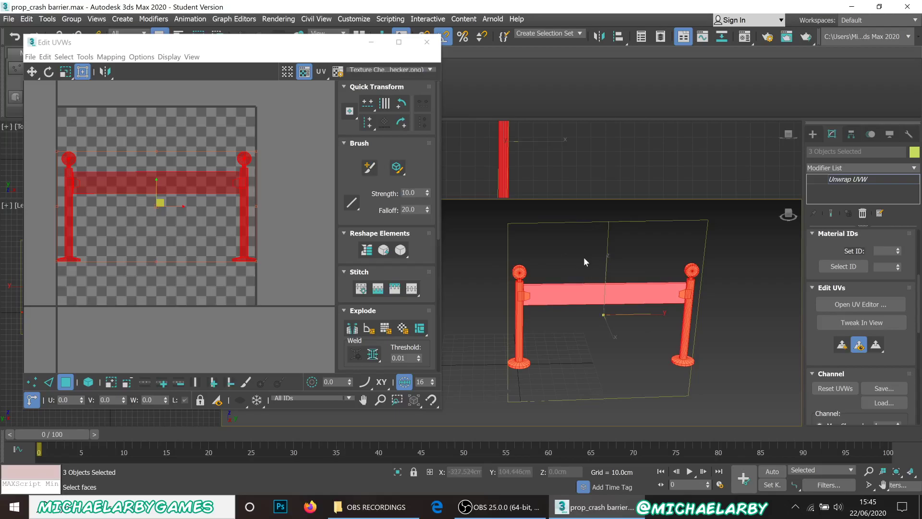
scroll(80, 172, "up", 1)
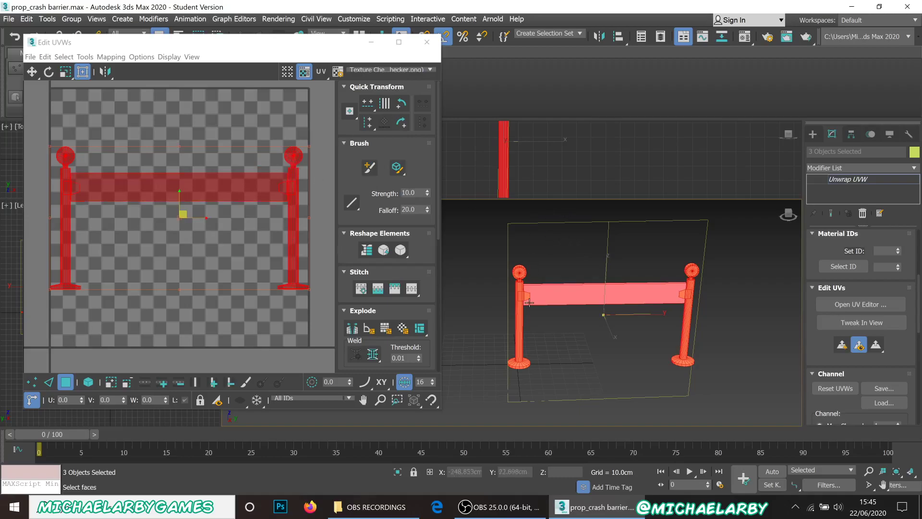
scroll(284, 189, "up", 2)
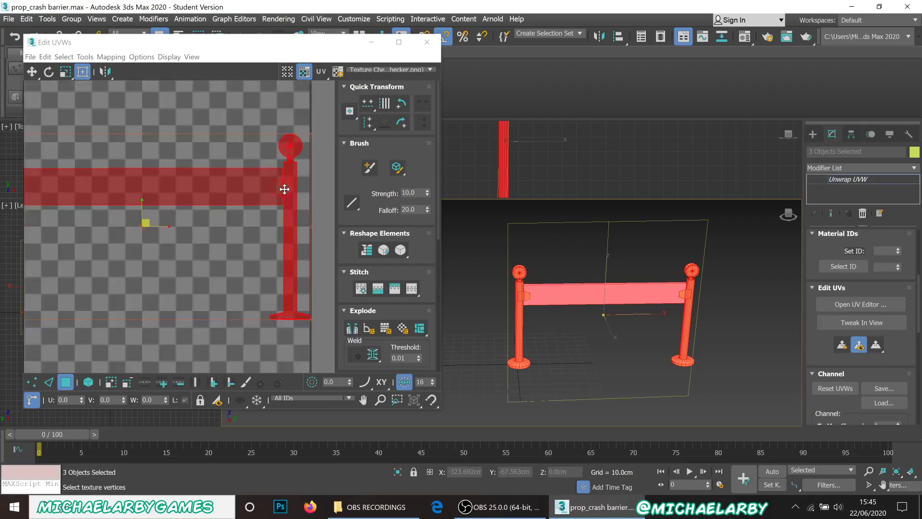
scroll(284, 190, "down", 2)
scroll(293, 141, "up", 5)
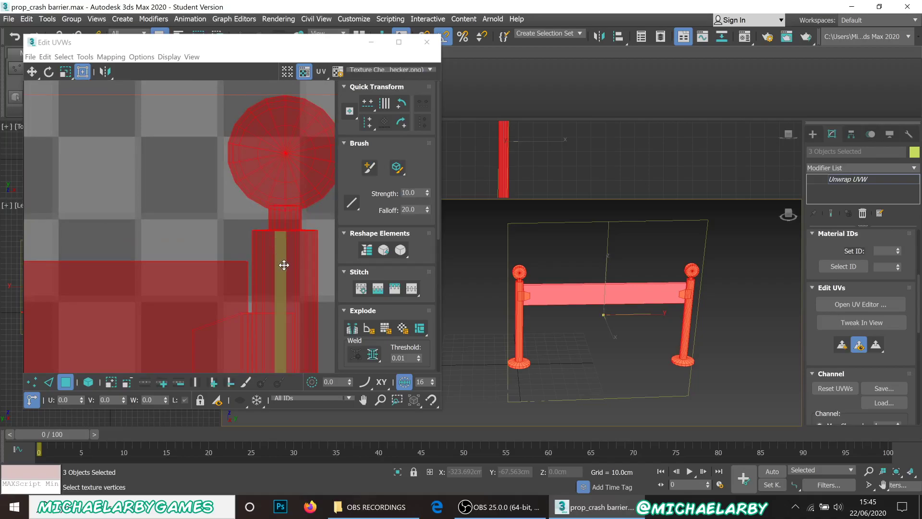
scroll(191, 259, "down", 3)
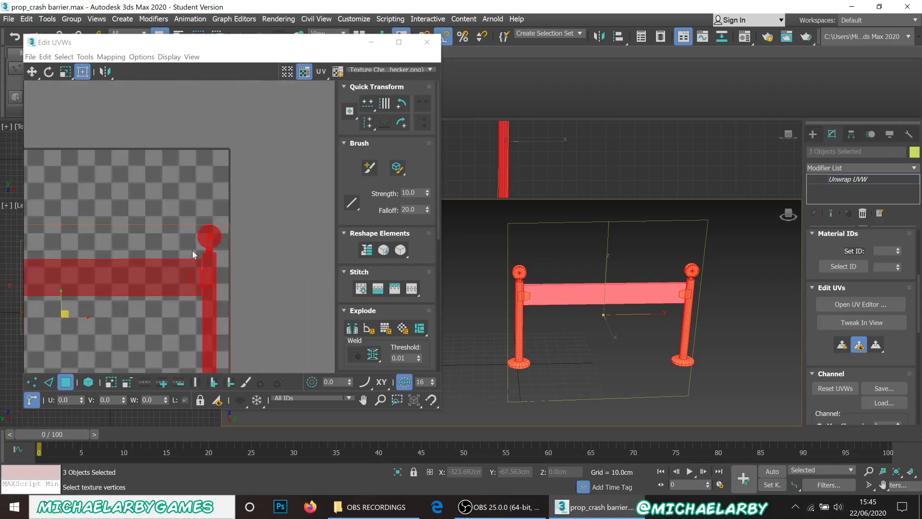
scroll(191, 260, "down", 5)
scroll(157, 267, "up", 4)
scroll(128, 237, "down", 1)
scroll(509, 269, "up", 3)
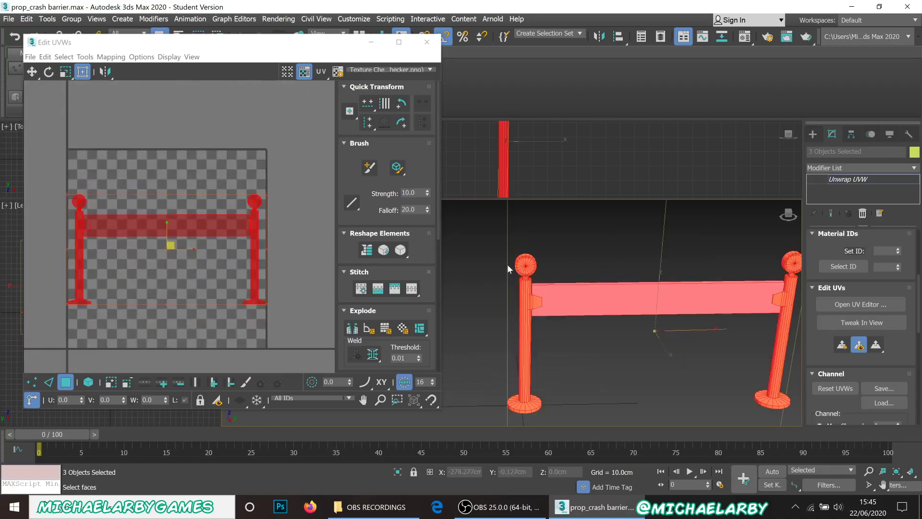
Step: Examine the round top's thickness, the post's side and the panel's edges on the barrier model from several angles
scroll(512, 276, "up", 3)
scroll(519, 288, "down", 1)
scroll(523, 294, "up", 1)
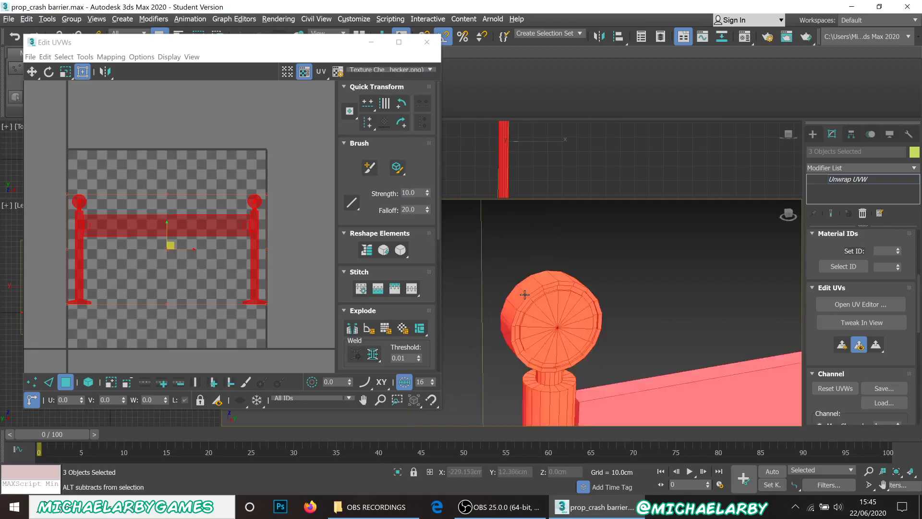
left_click_drag(523, 295, 543, 288, "alt")
scroll(515, 288, "down", 6)
scroll(553, 295, "up", 3)
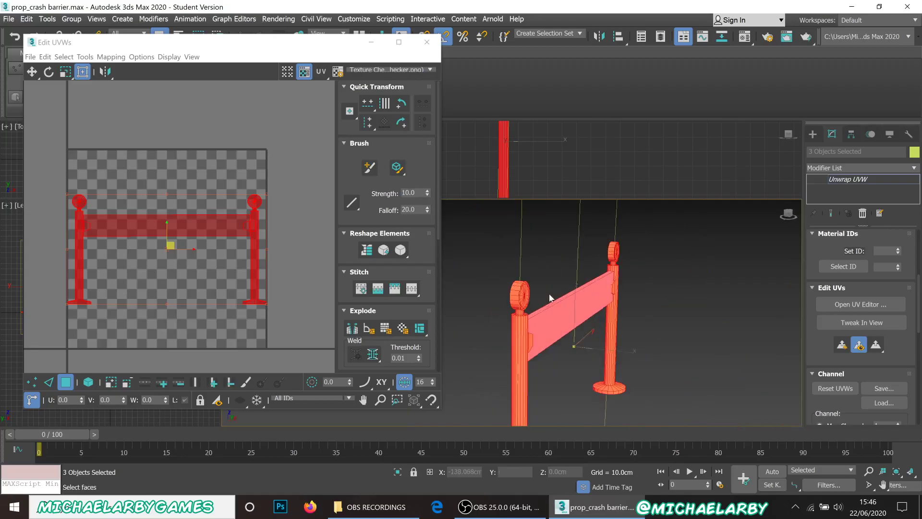
scroll(530, 304, "up", 3)
scroll(518, 306, "down", 1)
middle_click_drag(514, 311, 539, 314, "alt")
scroll(505, 305, "up", 1)
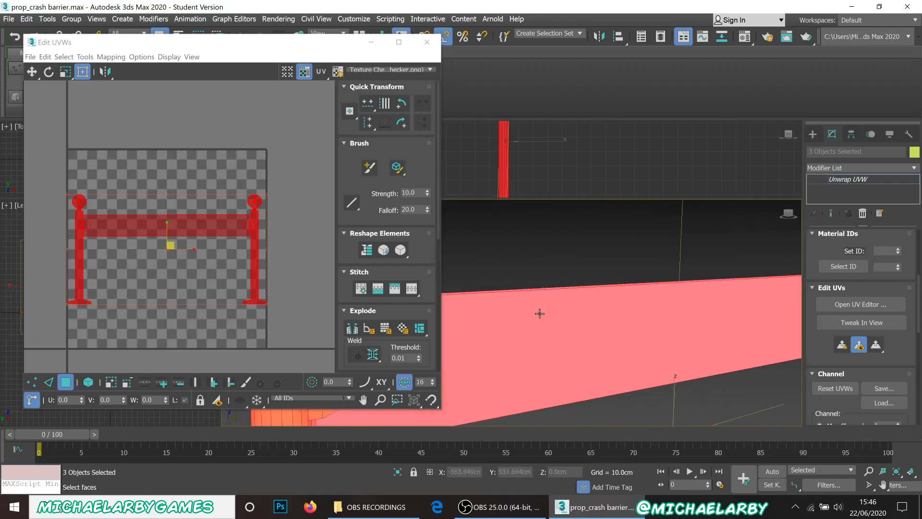
scroll(540, 314, "down", 4)
scroll(504, 309, "up", 3)
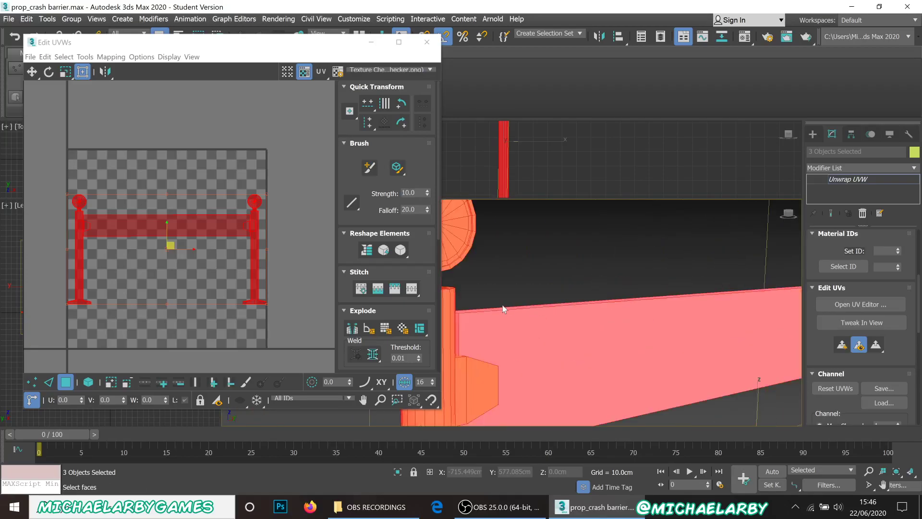
scroll(504, 309, "down", 2)
Step: Clear the full face selection and select only the large front face of the barrier panel
left_click(552, 283)
left_click(539, 319)
scroll(529, 315, "up", 2)
scroll(527, 313, "down", 2)
middle_click_drag(528, 315, 548, 273, "alt")
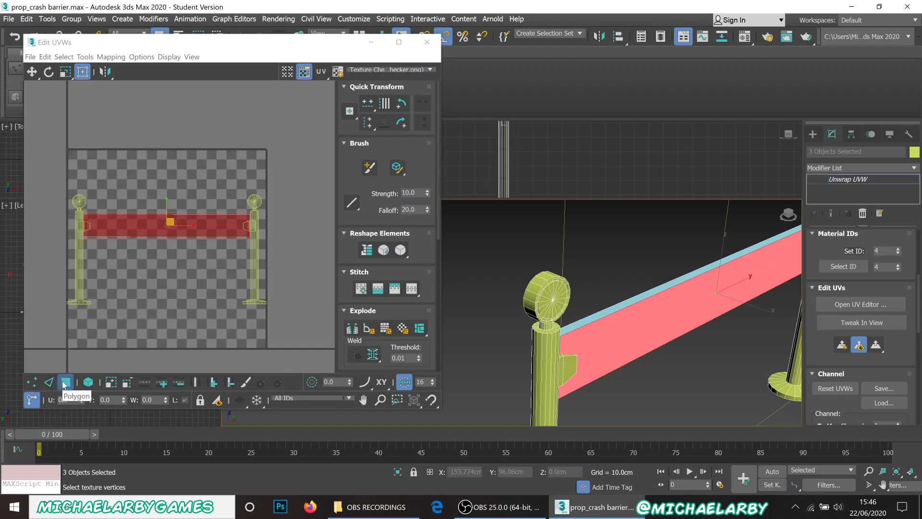
Step: Turn on selection by UV element and select the near post's body in the planar layout
left_click(91, 385)
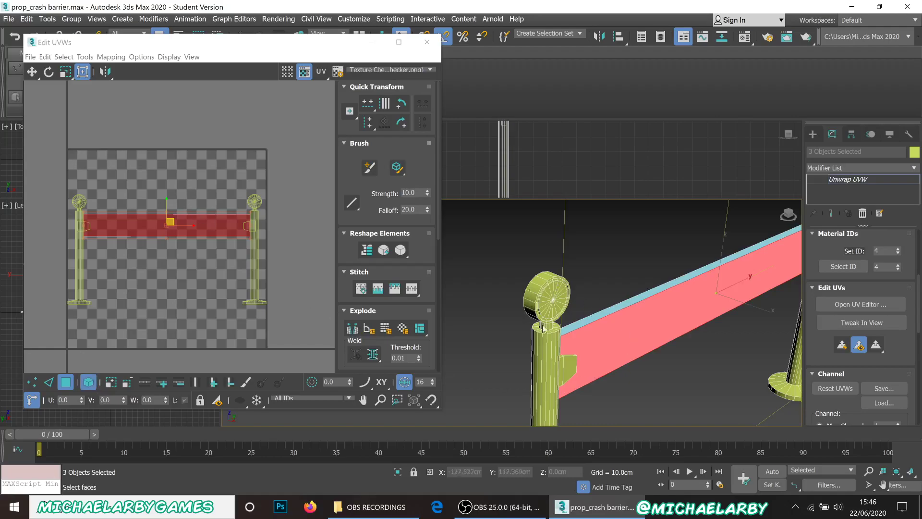
left_click(536, 301)
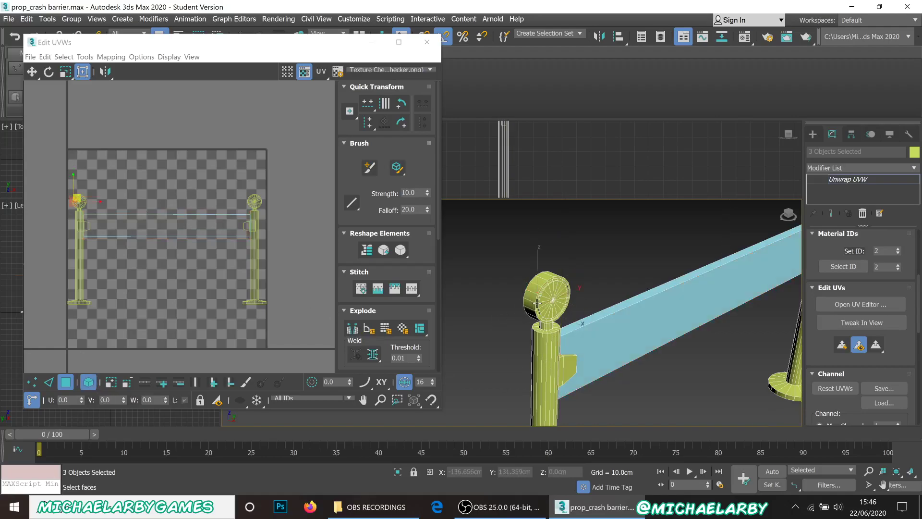
left_click(79, 267)
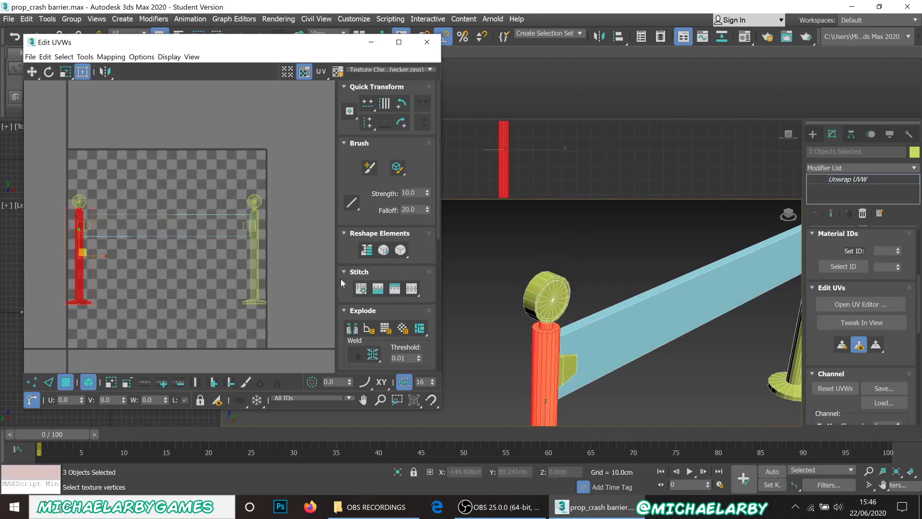
Step: Select the near post's round top element in the UV layout, followed by the post body element
scroll(79, 223, "up", 5)
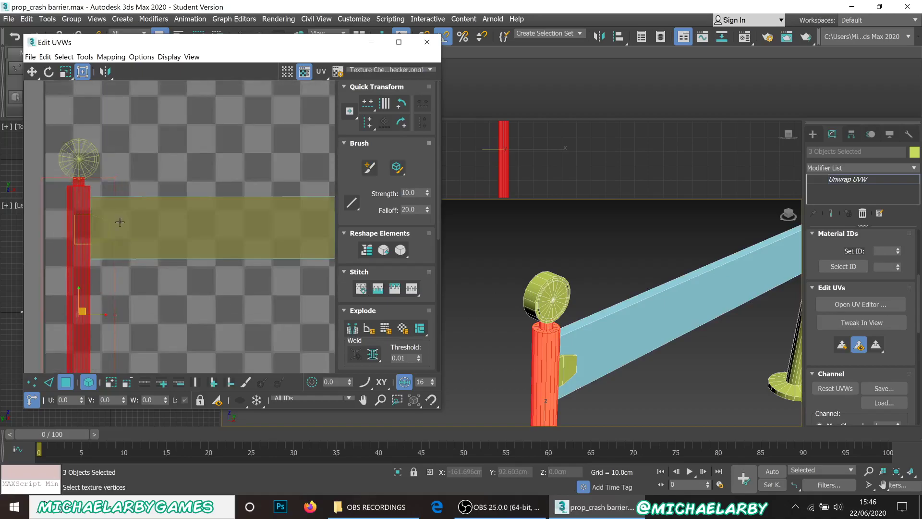
scroll(115, 222, "down", 3)
scroll(102, 223, "up", 6)
scroll(159, 230, "down", 3)
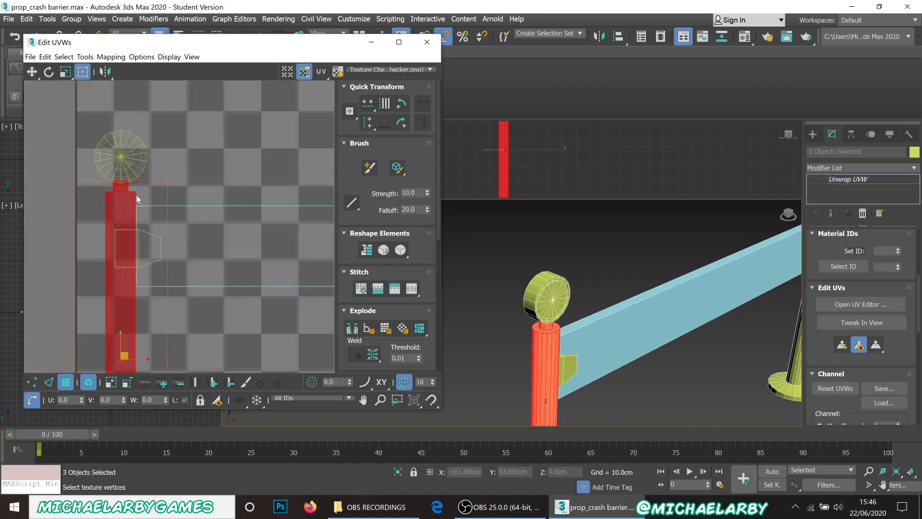
scroll(120, 198, "up", 2)
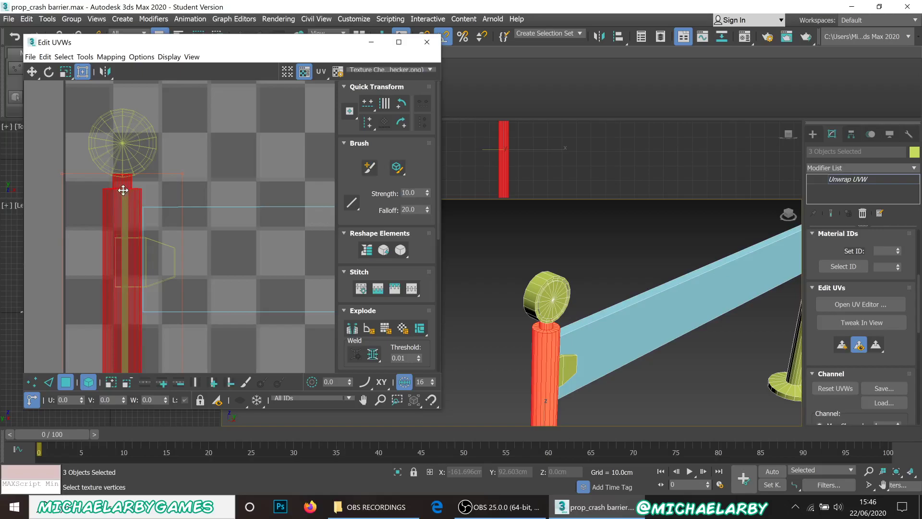
left_click(127, 154)
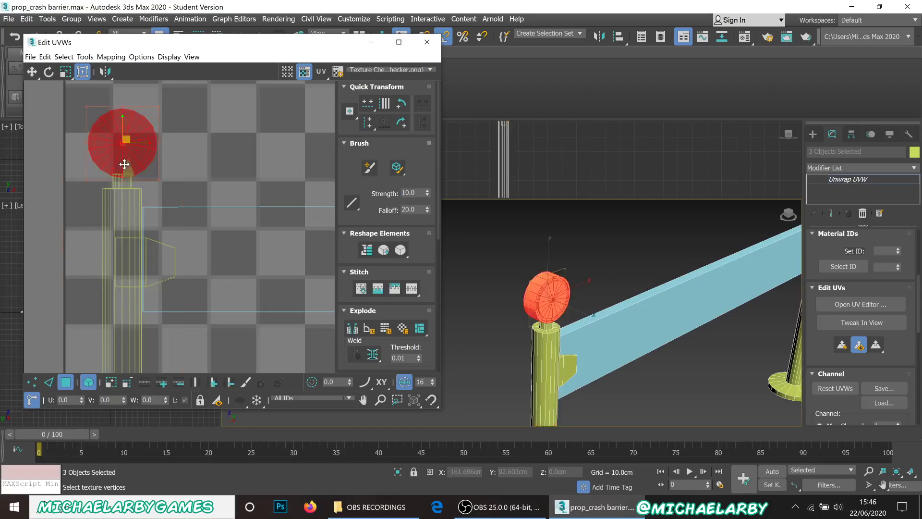
left_click(123, 207)
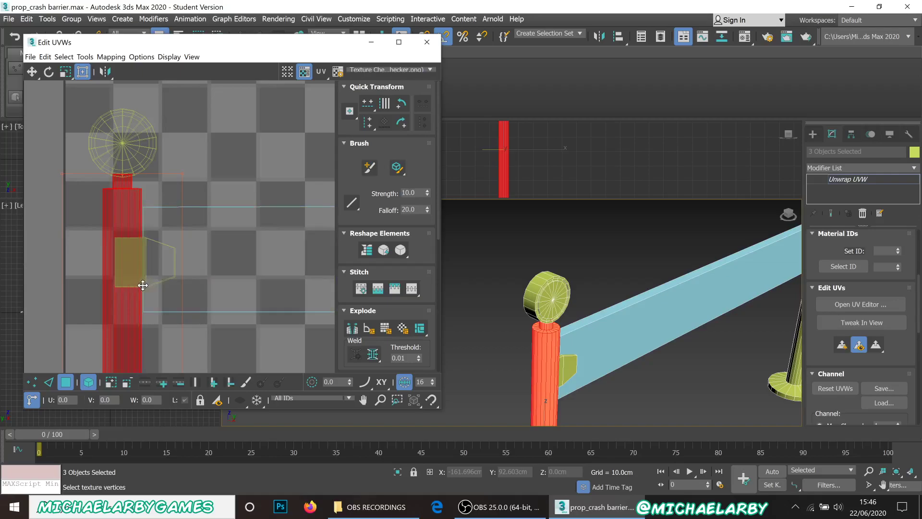
Step: Select the panel element, switch to the near post's bracket element and add the bracket's tapered face to the selection
left_click(143, 285)
scroll(143, 289, "up", 4)
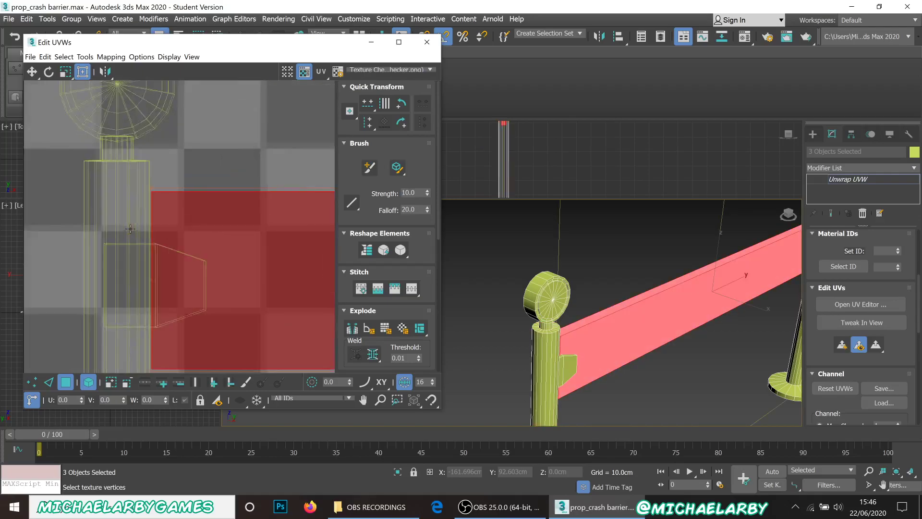
scroll(173, 262, "up", 2)
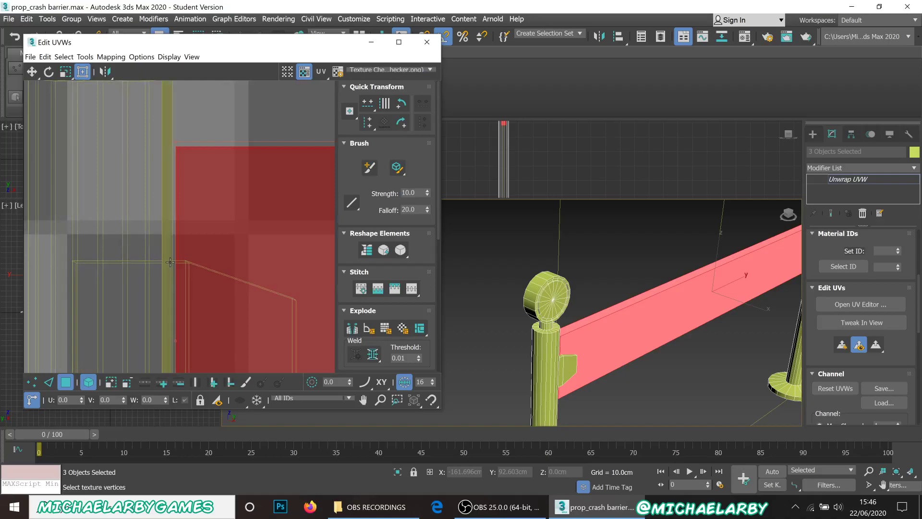
left_click(174, 262)
scroll(175, 261, "down", 4)
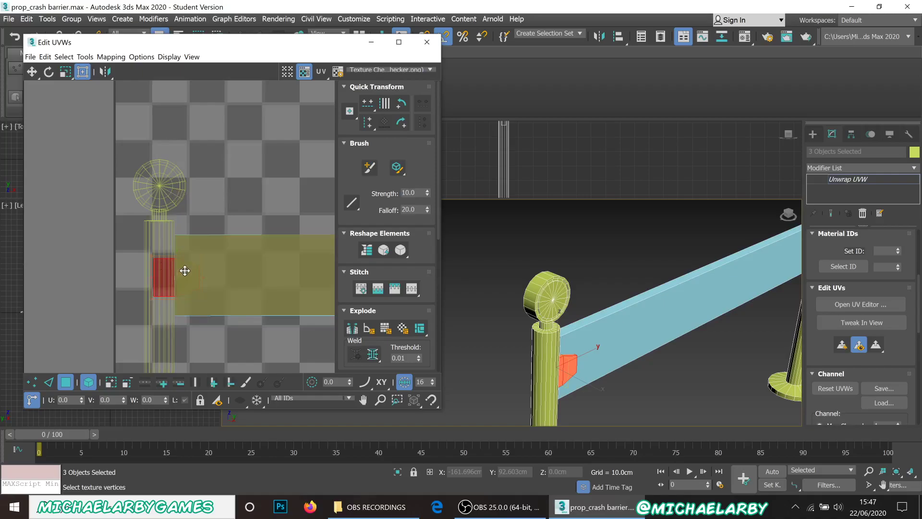
left_click(185, 270, "ctrl")
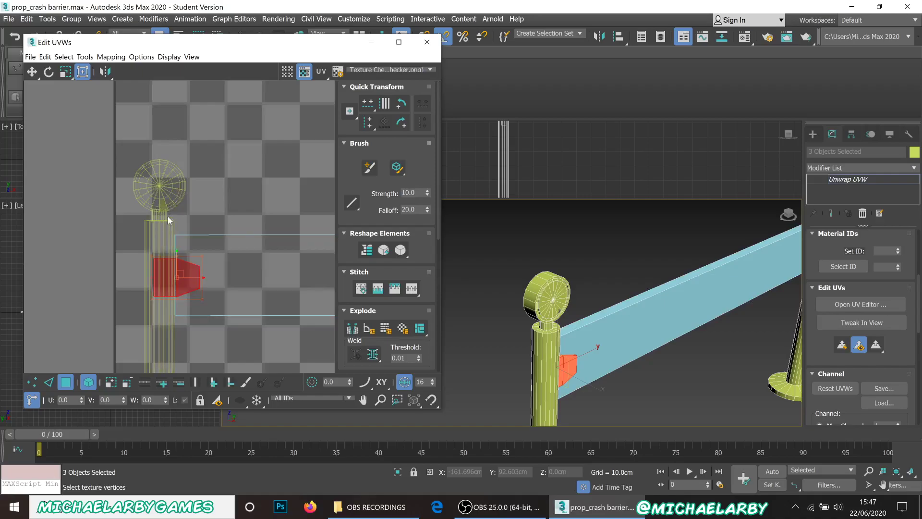
Step: Select the long panel element in the UV layout, followed by the near post's body element
scroll(134, 267, "down", 2)
left_click(205, 267)
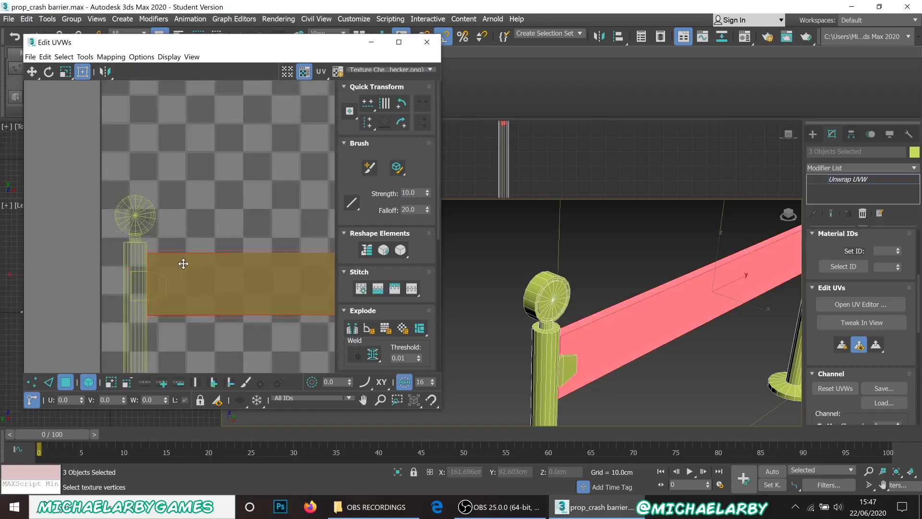
scroll(238, 261, "down", 3)
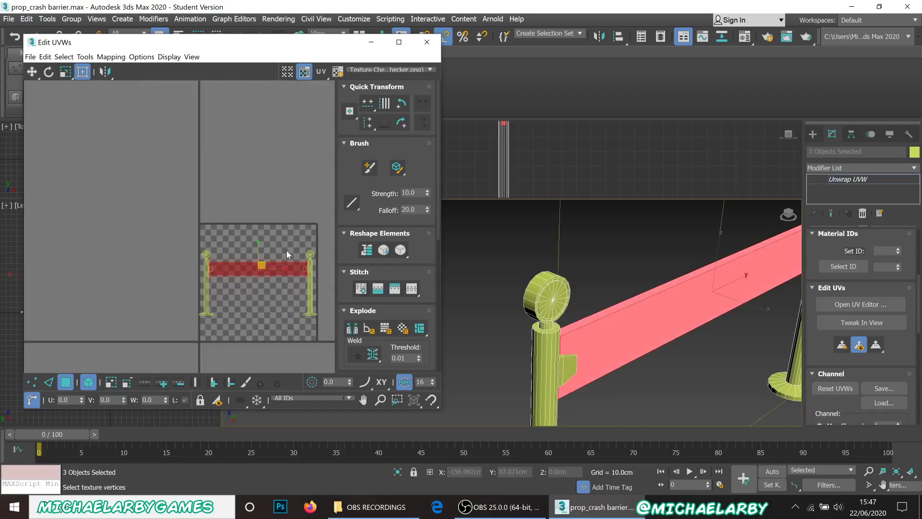
scroll(273, 255, "up", 3)
scroll(178, 287, "down", 1)
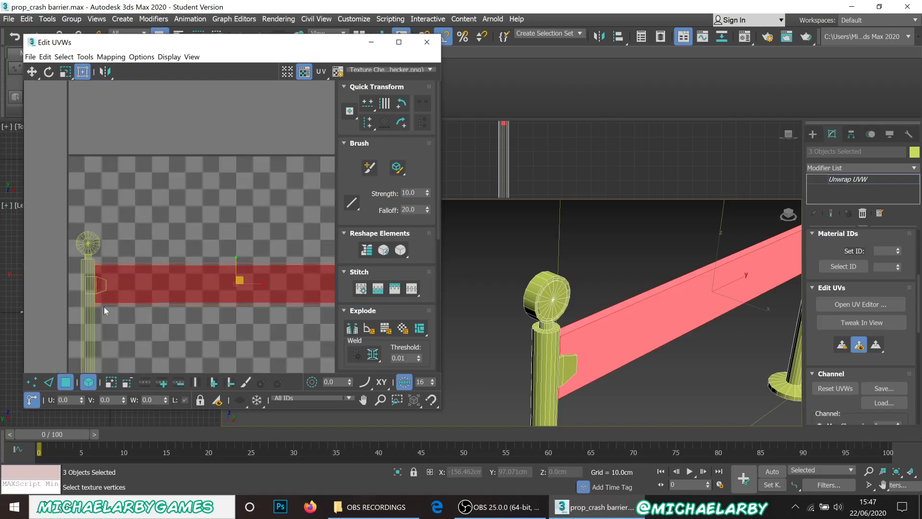
scroll(81, 309, "up", 4)
left_click(81, 309)
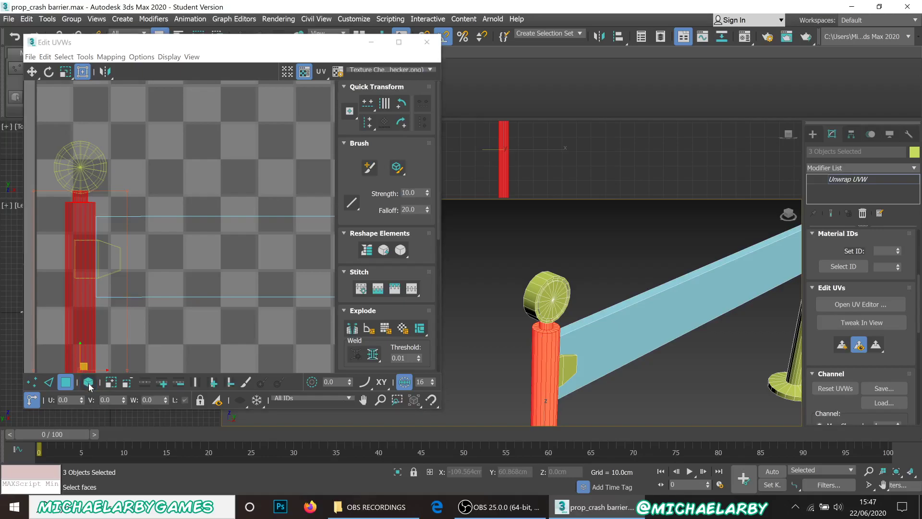
Step: Try selecting single strips of the post with element selection off, turn it back on and reselect the whole post body
left_click(168, 339)
left_click(75, 313)
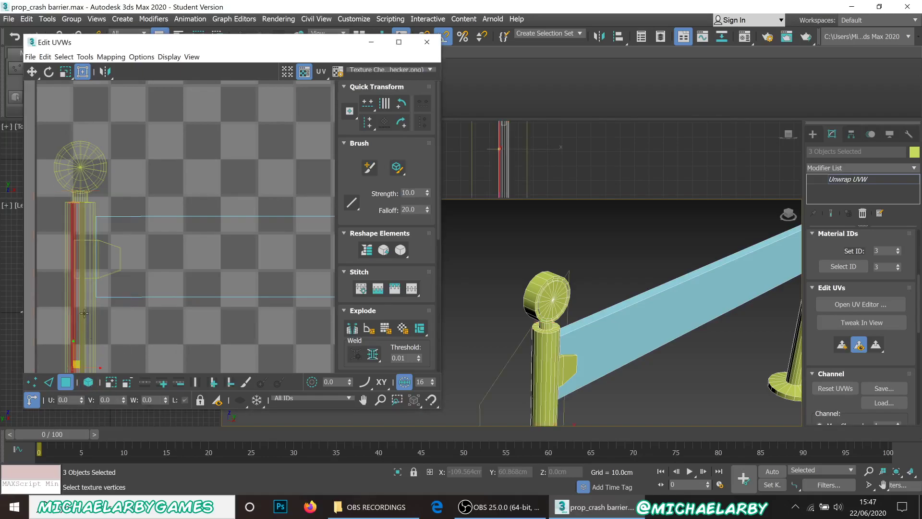
left_click(82, 326)
left_click(91, 323)
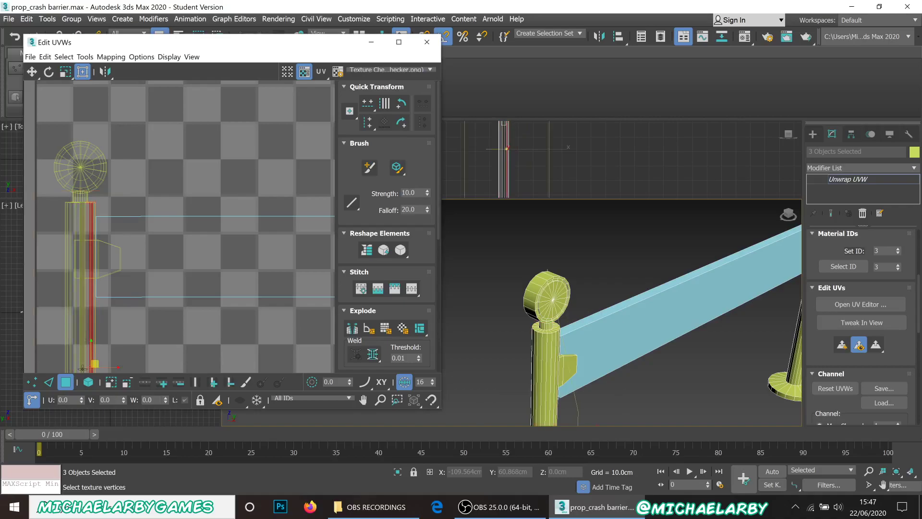
left_click(87, 384)
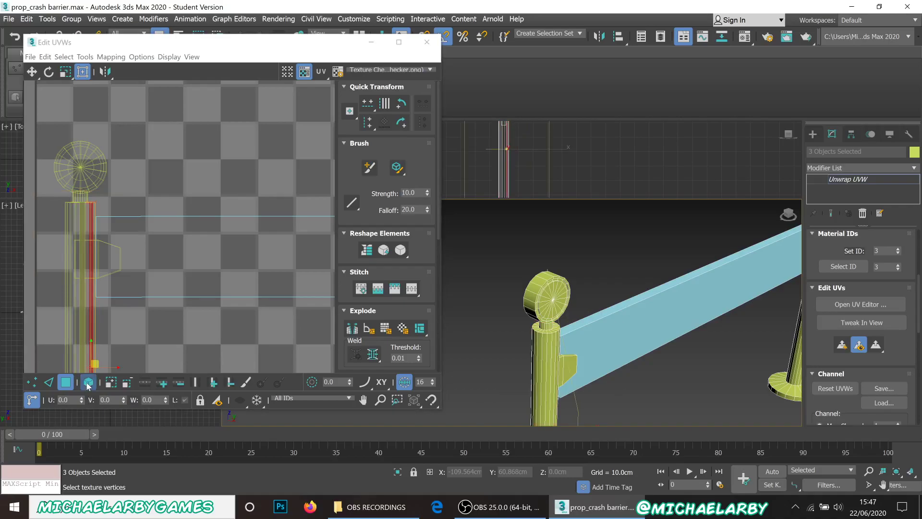
left_click(81, 309)
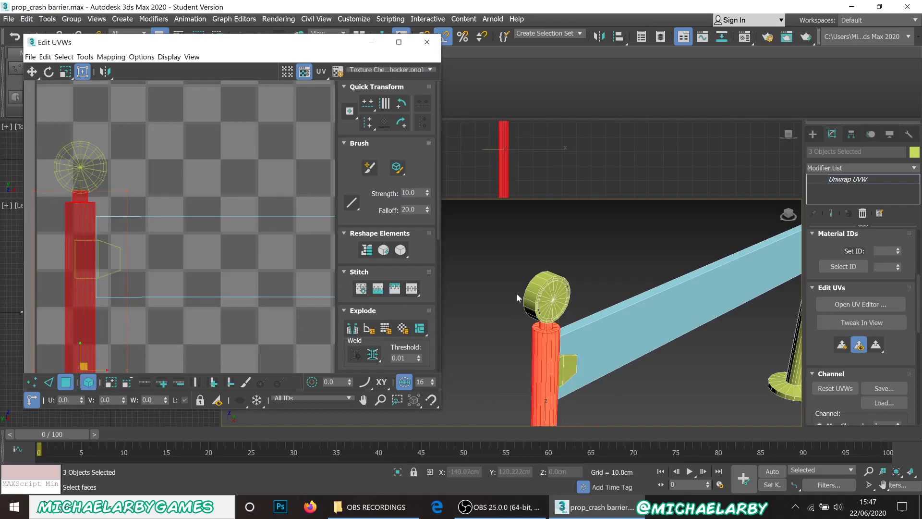
Step: Examine the selected post's upper rim and neck beneath the round top on the barrier model
scroll(553, 298, "down", 5)
scroll(558, 313, "up", 5)
scroll(554, 310, "up", 8)
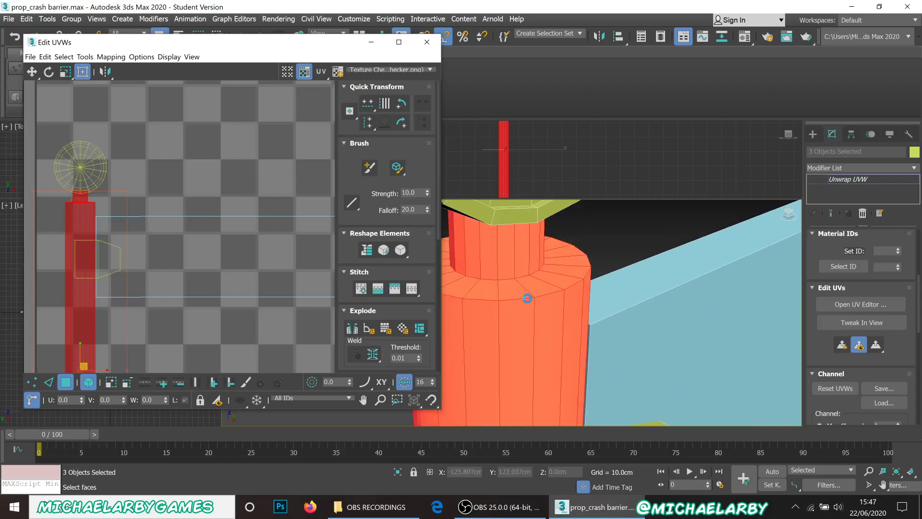
scroll(512, 290, "down", 2)
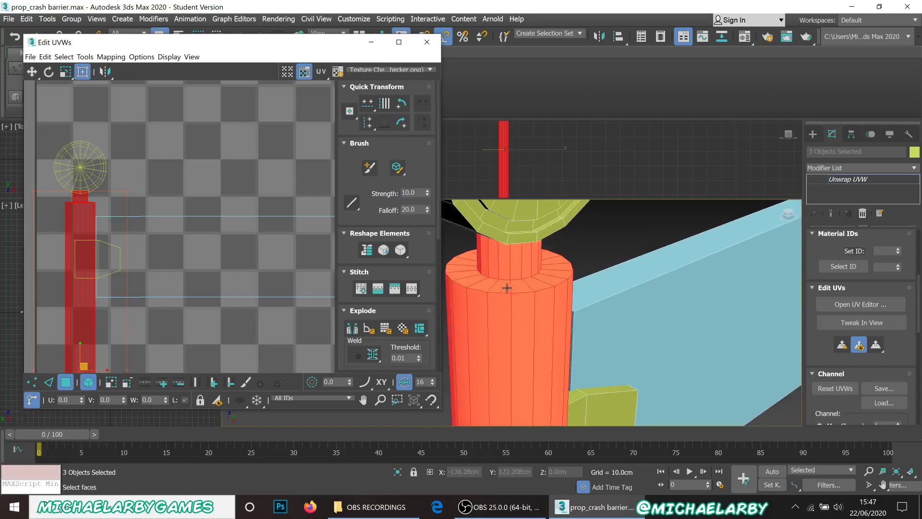
scroll(510, 292, "down", 4)
scroll(506, 292, "up", 4)
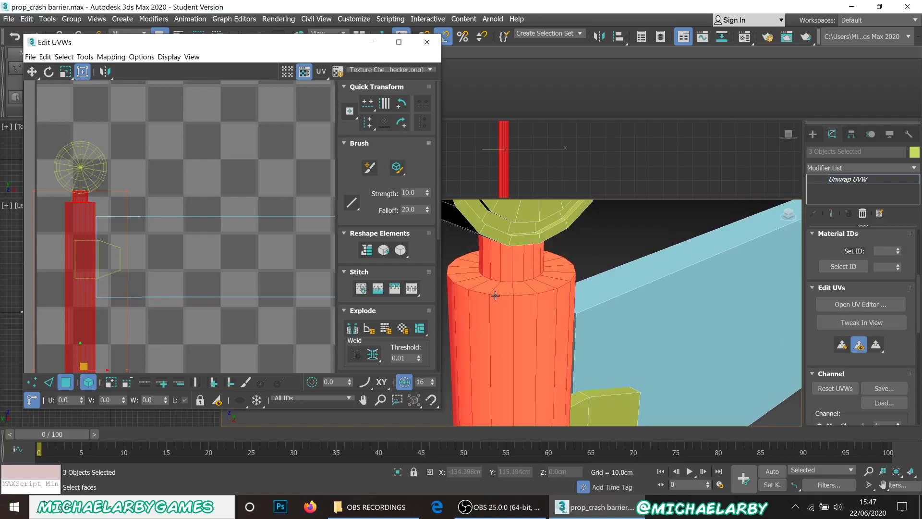
Step: Switch to edge selection, select the edge loop around the near post's upper rim and break its UVs
scroll(352, 283, "down", 3)
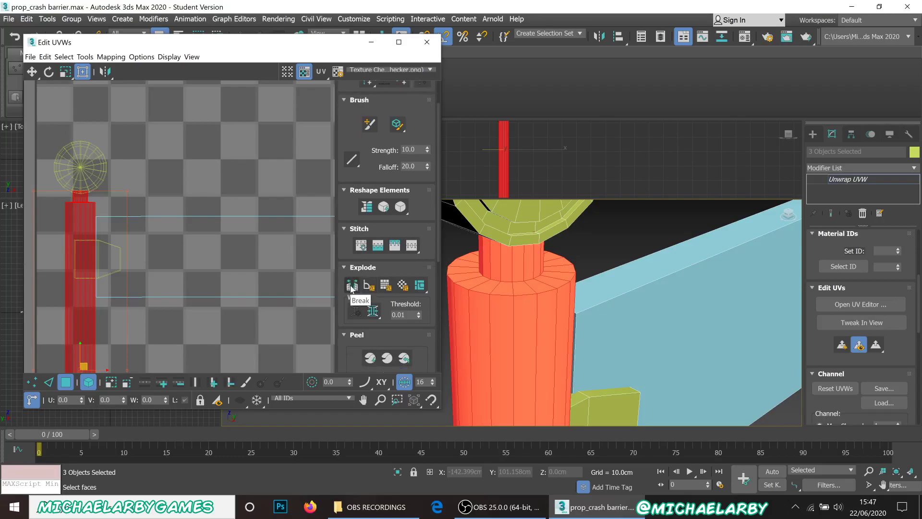
left_click(352, 285)
left_click(49, 382)
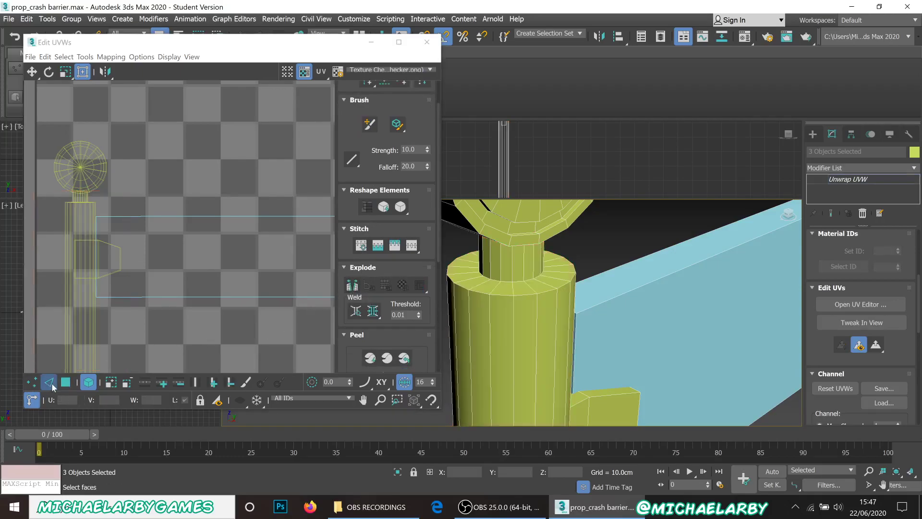
double_click(501, 295)
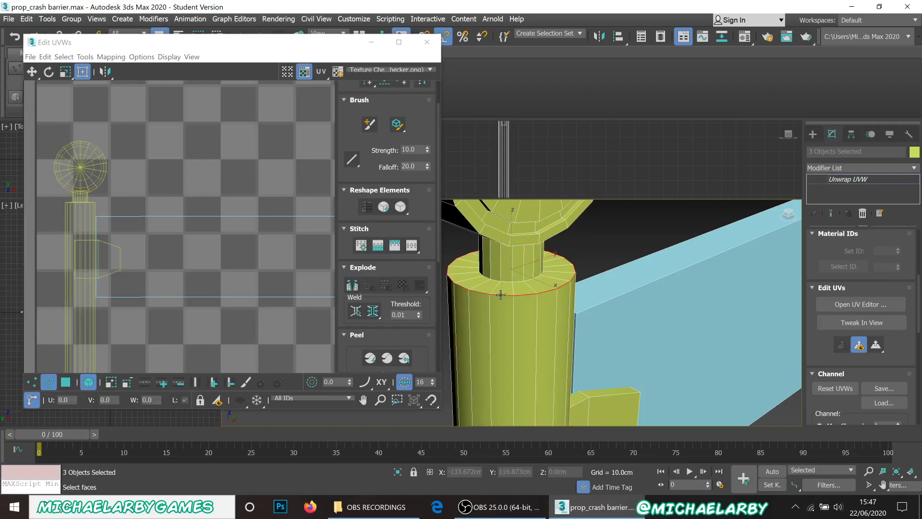
left_click(354, 287)
left_click(597, 255)
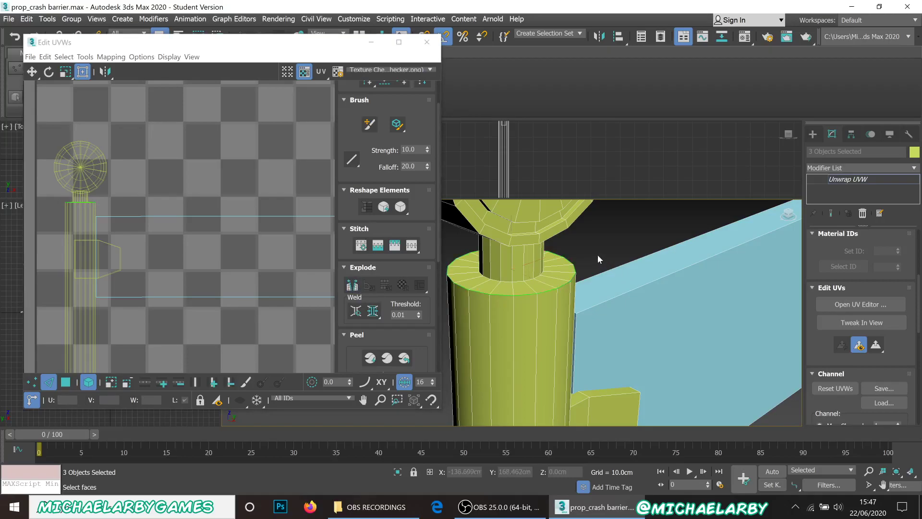
Step: Break the UVs along the edge loop where the near post meets its round base
scroll(519, 246, "down", 5)
scroll(517, 350, "up", 6)
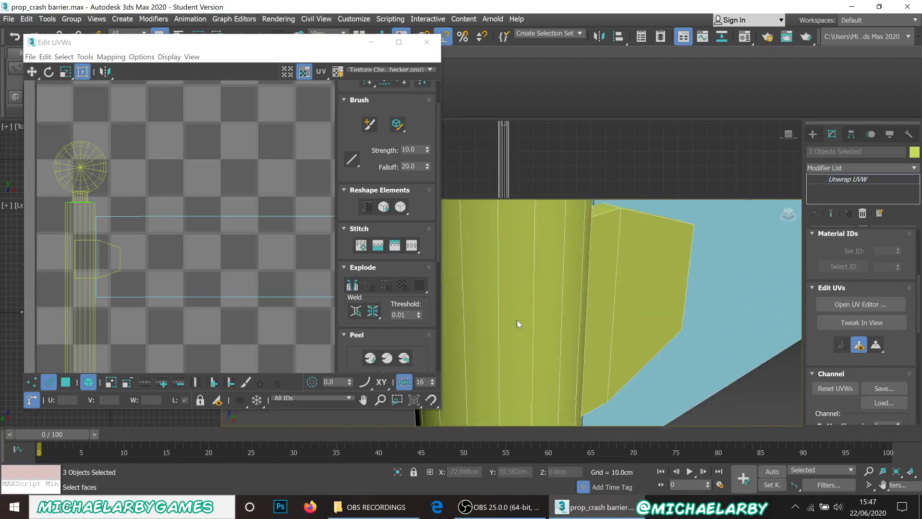
scroll(516, 288, "down", 10)
scroll(509, 380, "up", 6)
scroll(512, 374, "down", 2)
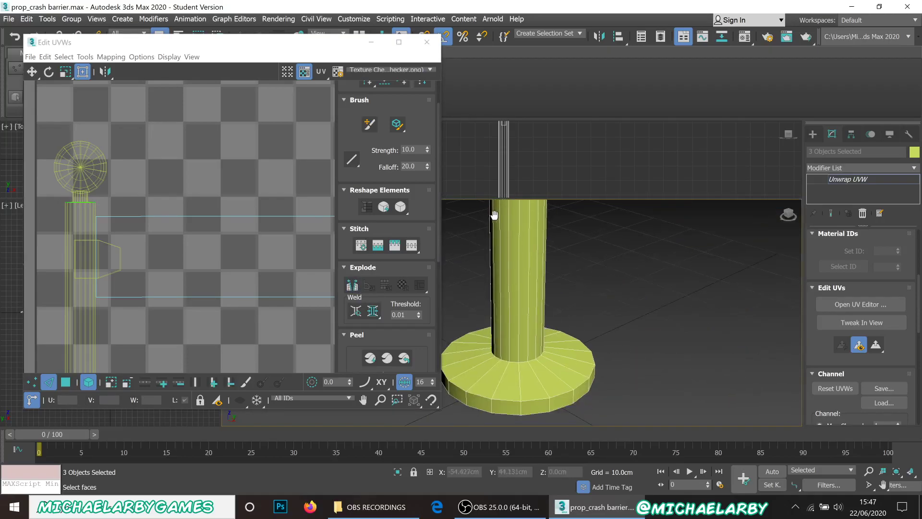
scroll(512, 373, "up", 3)
double_click(513, 364)
left_click(354, 290)
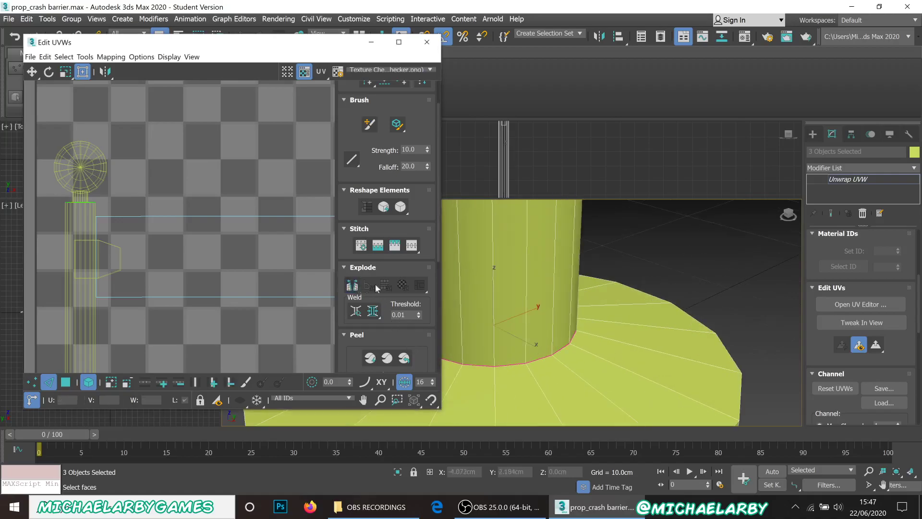
Step: Break the UVs along the base disc's upper outer edge loop and its lower outer edge loop
middle_click_drag(515, 366, 581, 274)
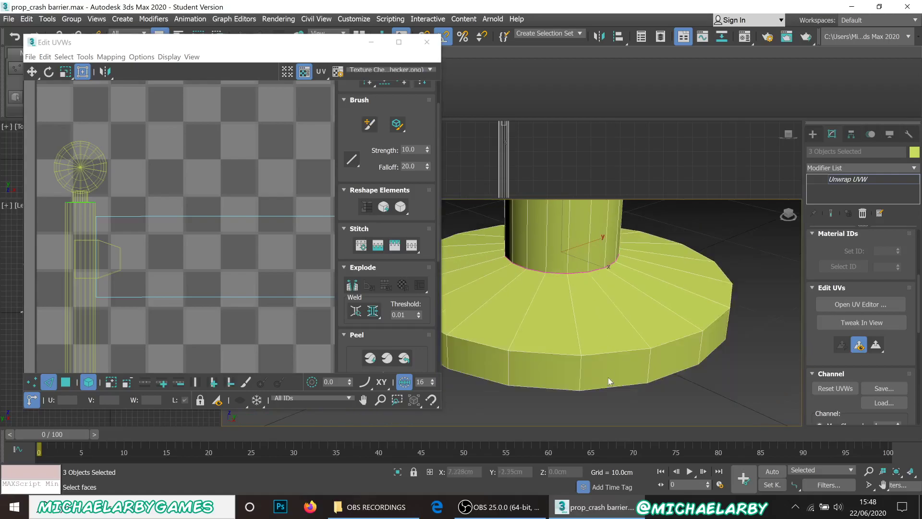
middle_click_drag(607, 374, 609, 346)
double_click(607, 340)
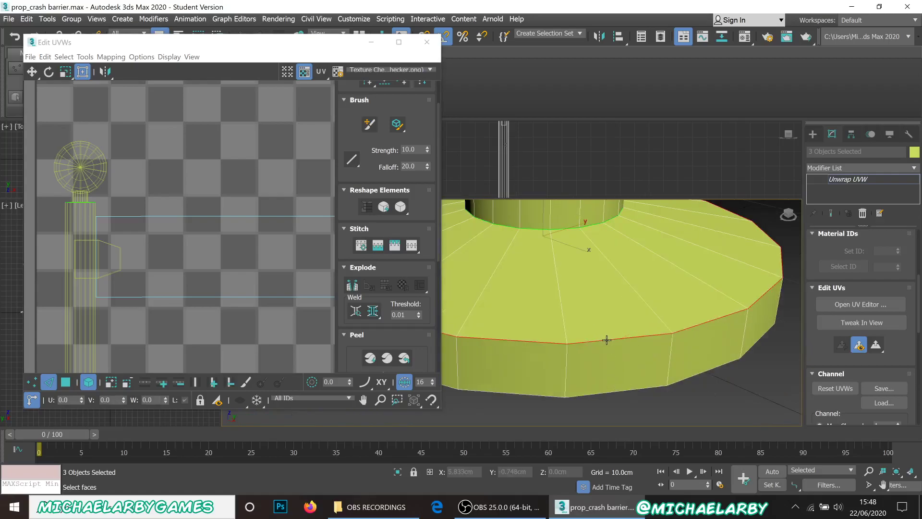
left_click(353, 287)
double_click(580, 395)
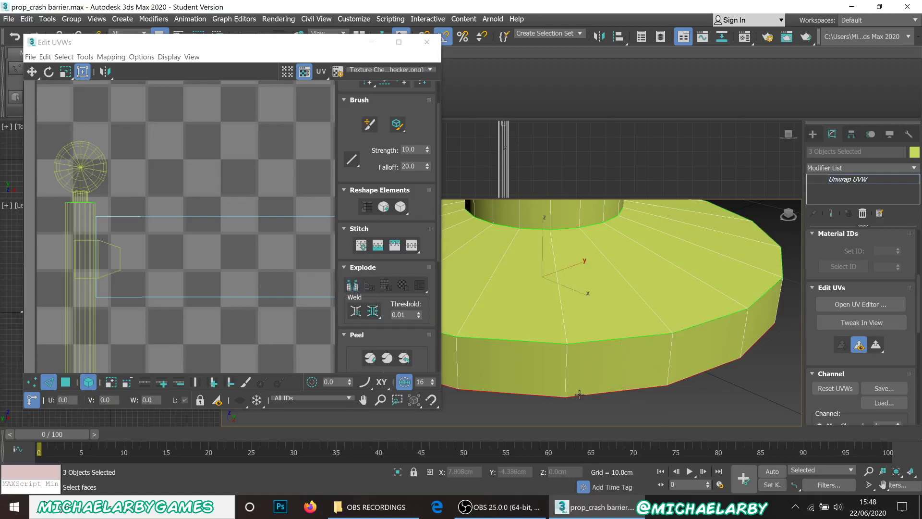
left_click(355, 287)
Step: Break the UVs along the edge loop where the narrow neck meets the near post's upper rim
scroll(536, 288, "down", 3)
middle_click_drag(536, 288, 531, 270, "alt")
middle_click_drag(542, 308, 558, 344)
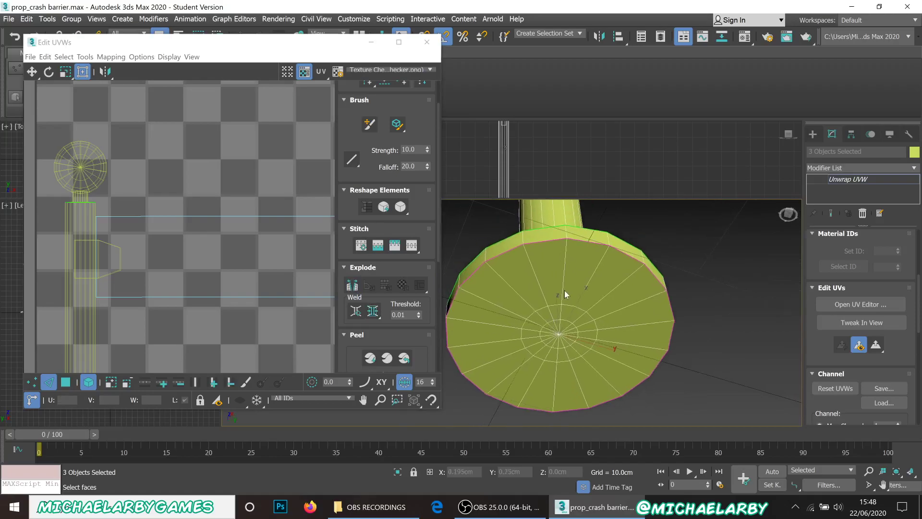
scroll(556, 241, "up", 3)
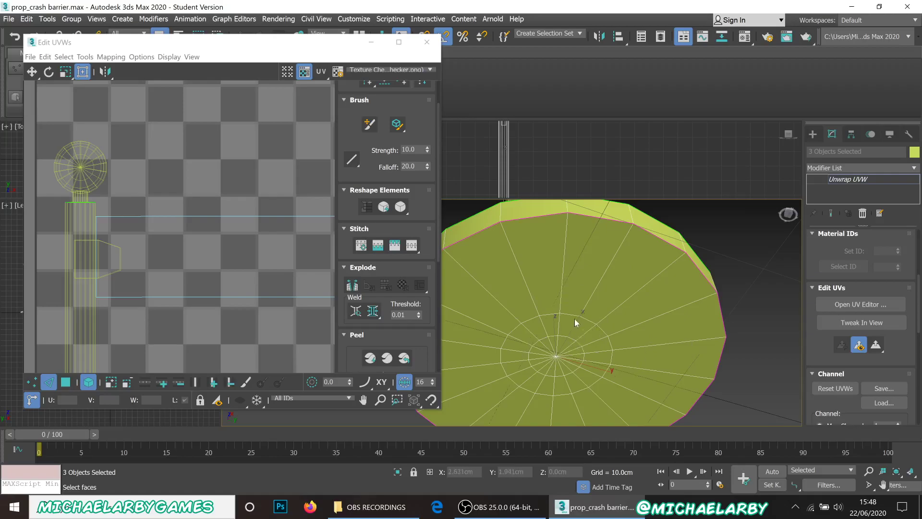
middle_click_drag(573, 338, 530, 413, "alt")
scroll(525, 279, "up", 1)
scroll(553, 290, "up", 1)
scroll(566, 292, "down", 1)
scroll(564, 317, "up", 2)
scroll(574, 333, "up", 1)
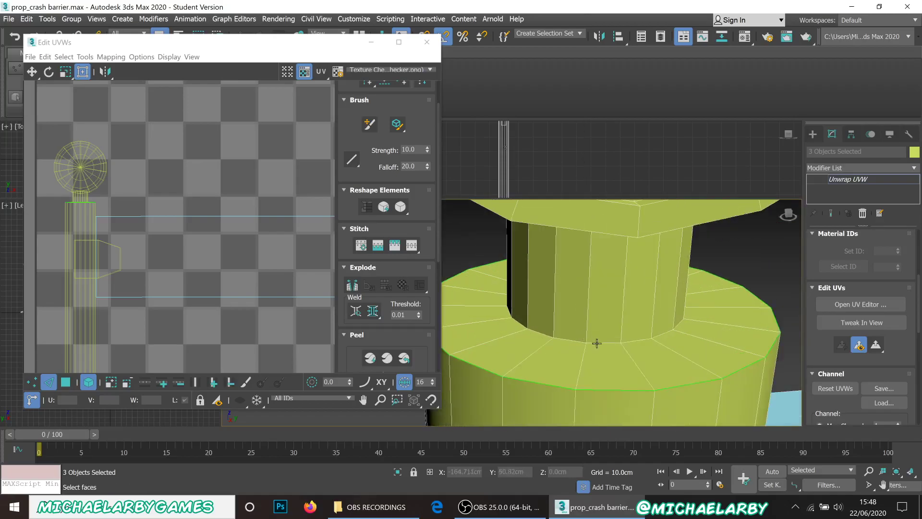
left_click(599, 343)
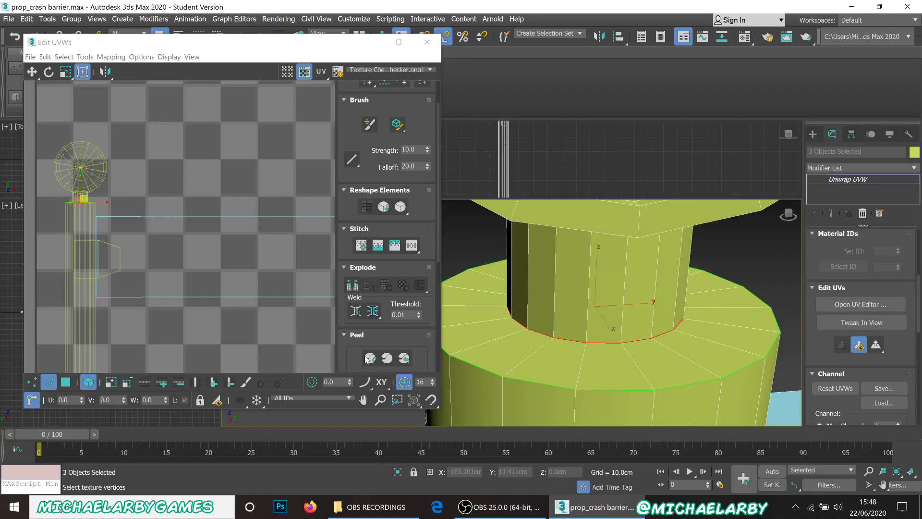
left_click(352, 287)
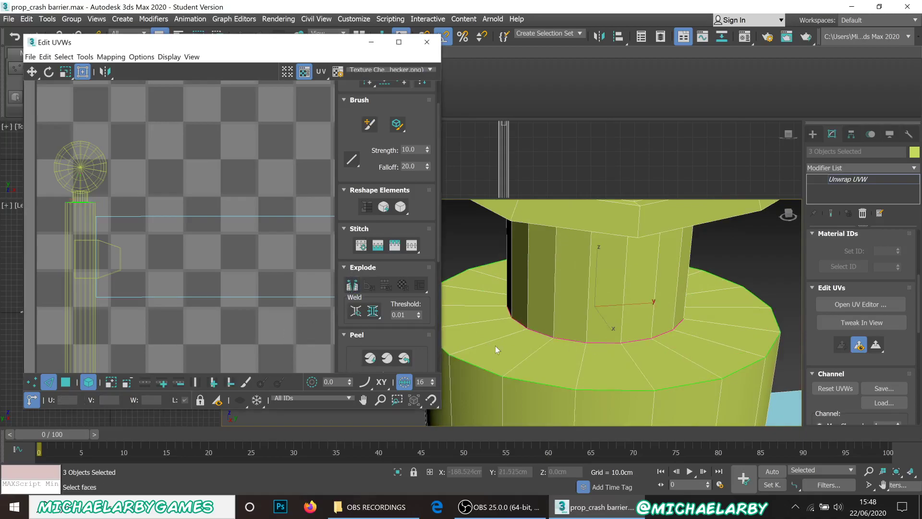
Step: Try to hide the unselected objects to expose the neck beneath the round top
scroll(573, 283, "down", 5)
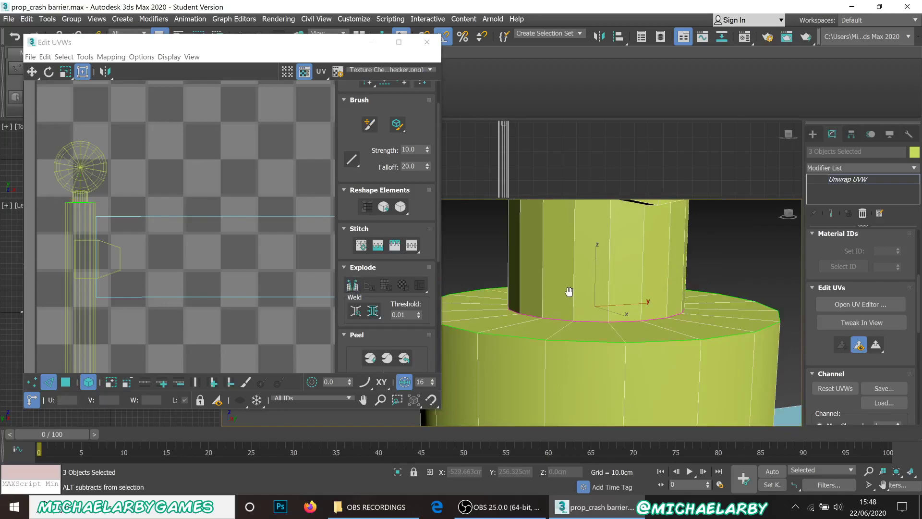
middle_click_drag(565, 278, 561, 340)
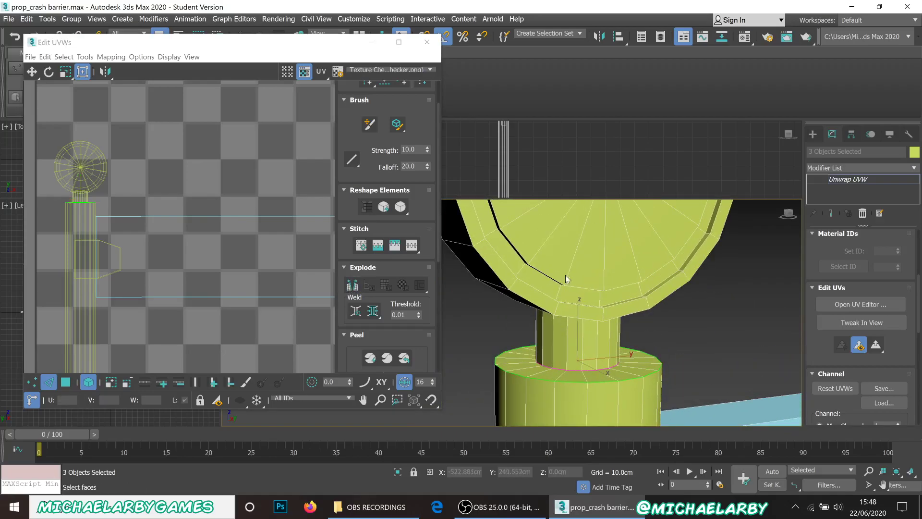
scroll(564, 298, "down", 4)
scroll(560, 293, "up", 4)
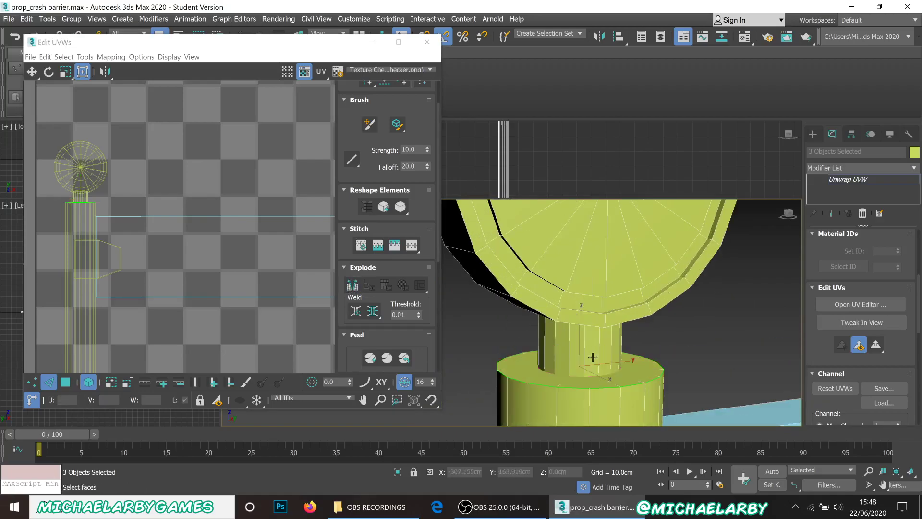
right_click(590, 354)
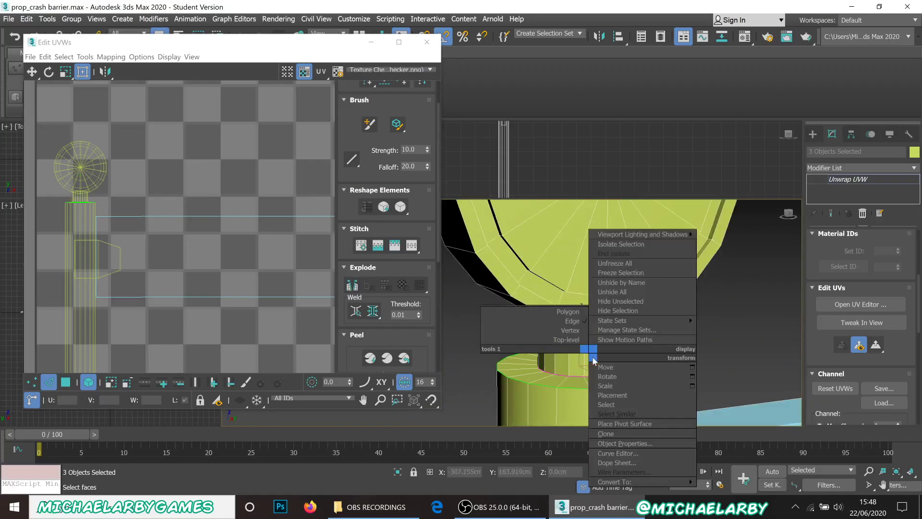
left_click(609, 301)
Step: Return to the top level, select only the near leg, barrier_leg_1, and reopen its UV editor
scroll(598, 299, "down", 3)
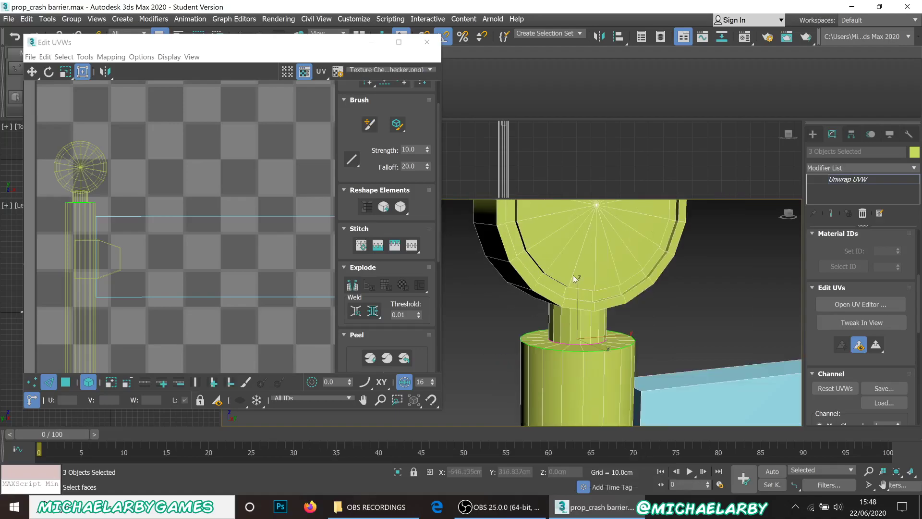
scroll(576, 274, "up", 2)
left_click(668, 311)
right_click(666, 302)
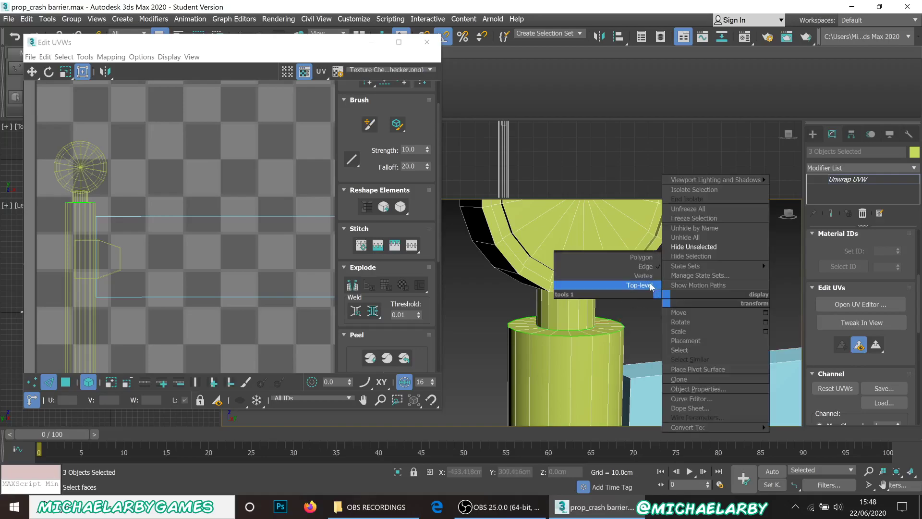
left_click(634, 289)
left_click(568, 313)
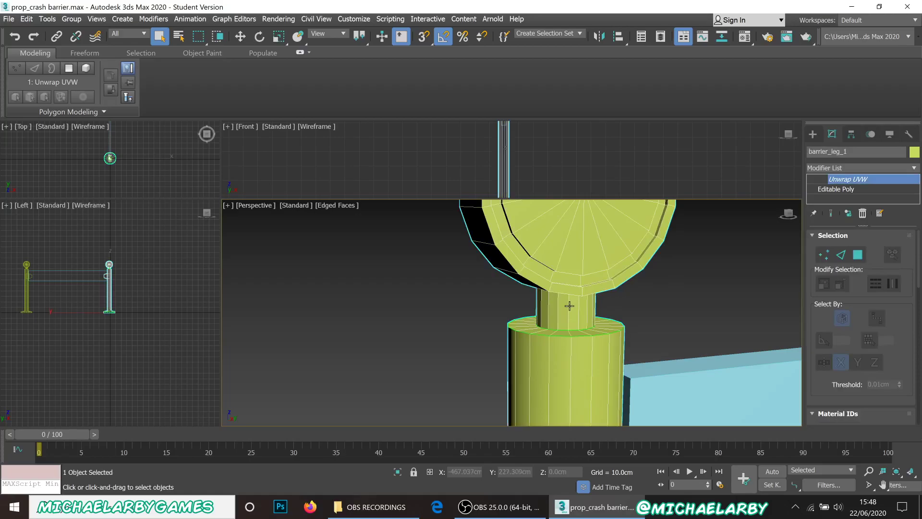
scroll(874, 294, "down", 5)
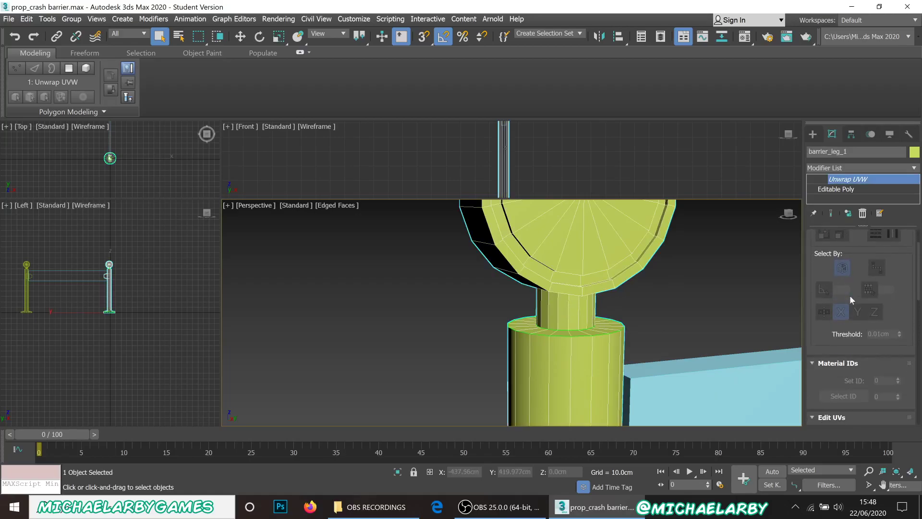
left_click(838, 335)
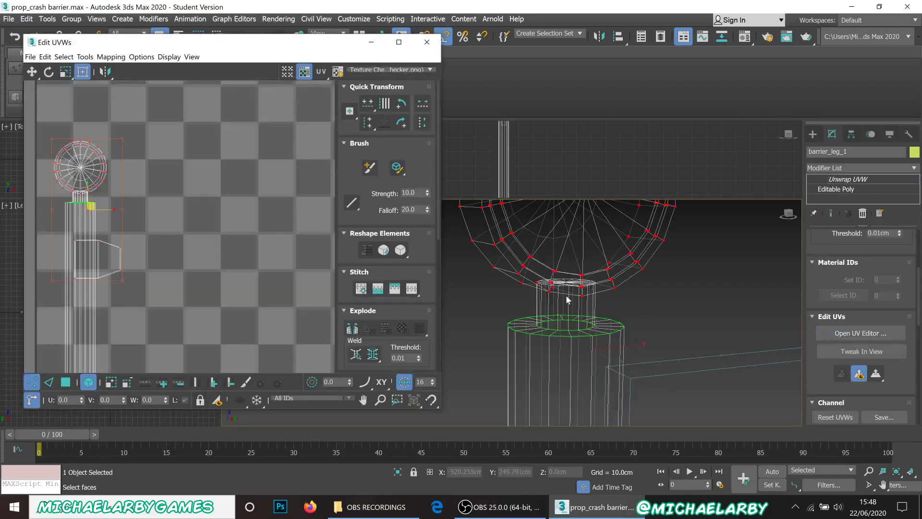
Step: Display the model in wireframe and try picking vertices around the neck's hidden top cap
key("F3")
scroll(566, 277, "up", 4)
middle_click_drag(565, 279, 578, 304, "alt")
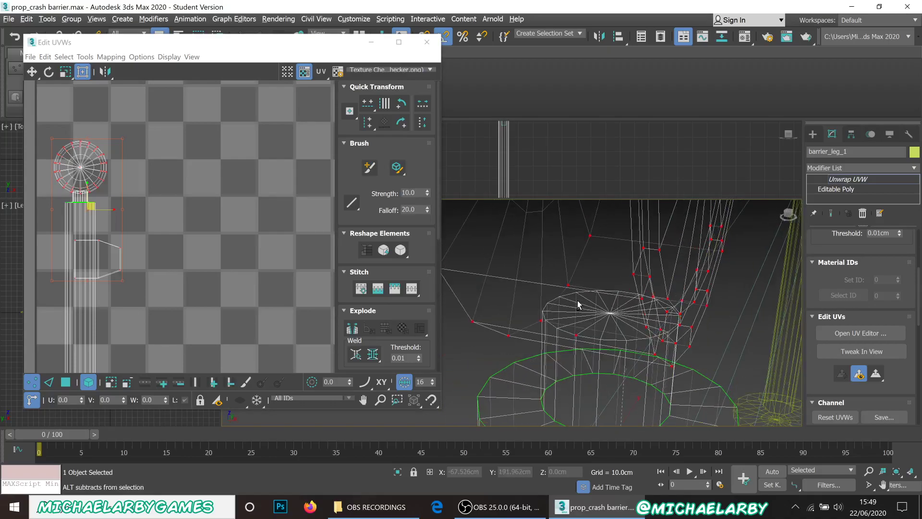
left_click(544, 307)
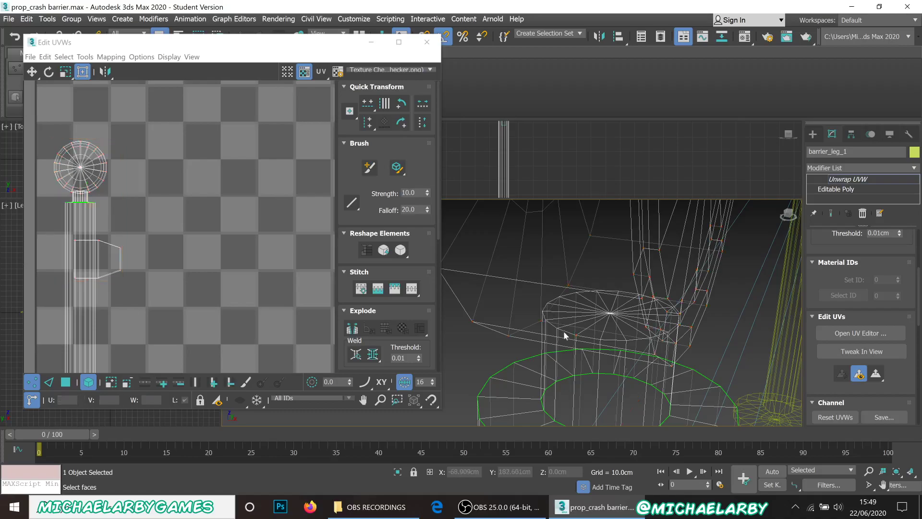
scroll(625, 336, "up", 2)
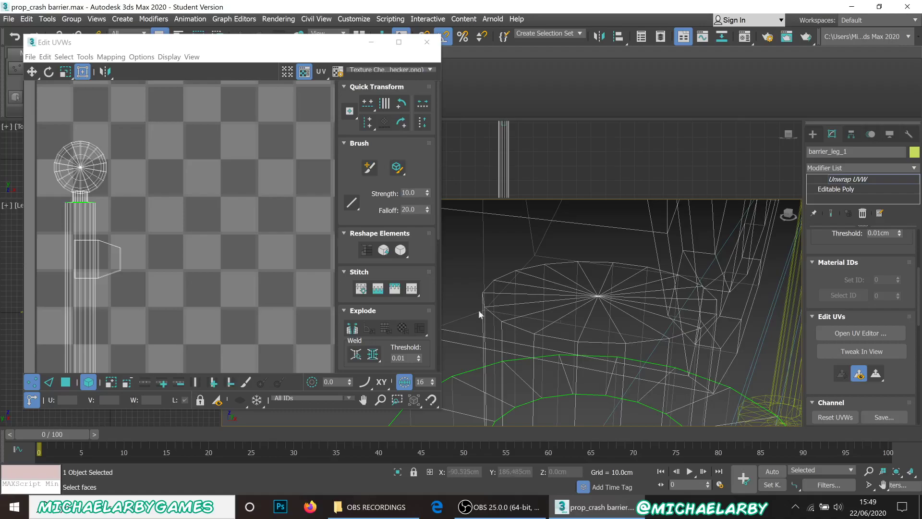
scroll(154, 218, "up", 8)
scroll(104, 191, "up", 5)
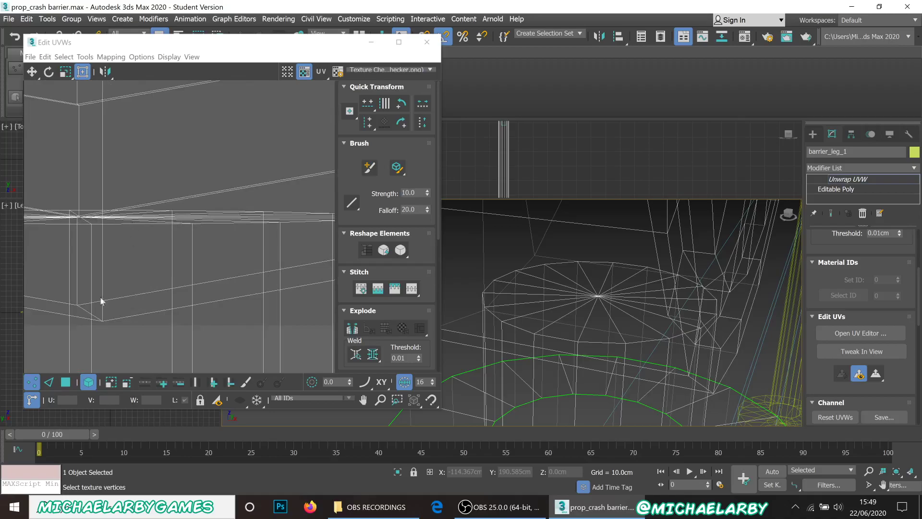
Step: Switch to edge selection and break the UVs along the edge loop around the neck's top cap
left_click(50, 383)
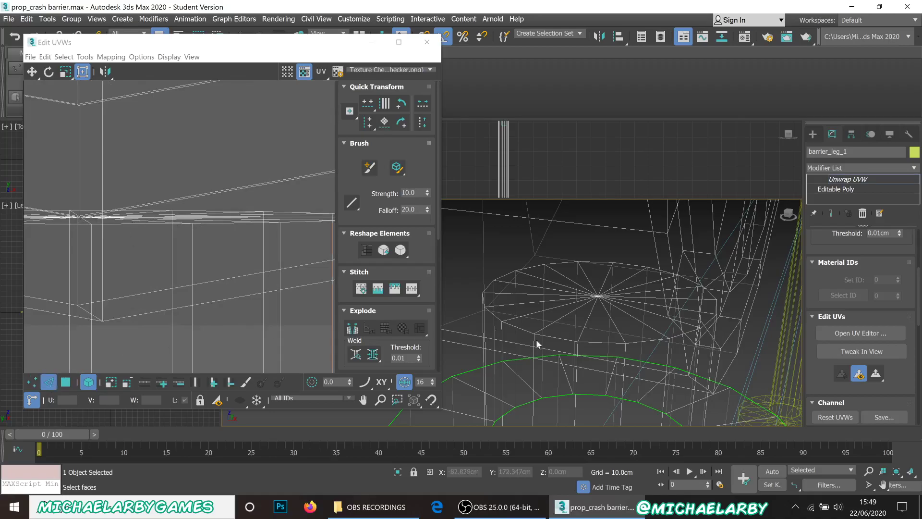
double_click(559, 337)
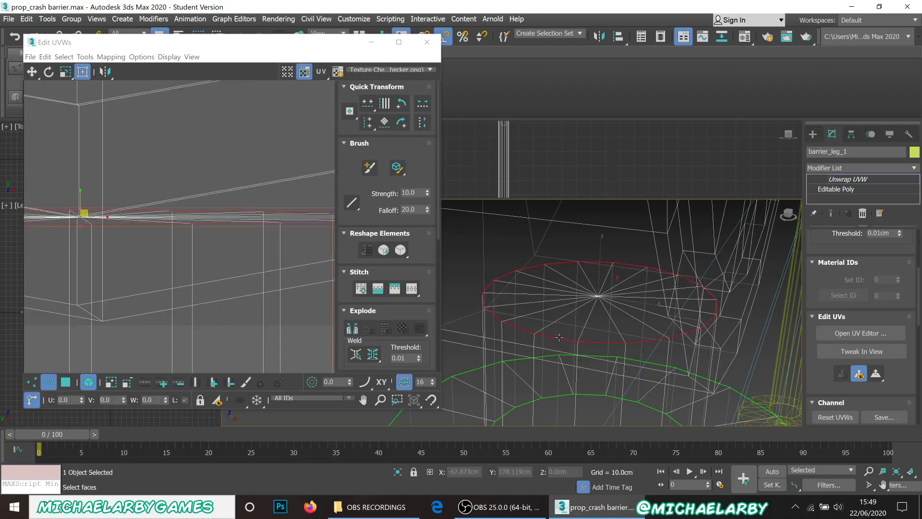
left_click(352, 329)
scroll(618, 294, "down", 4)
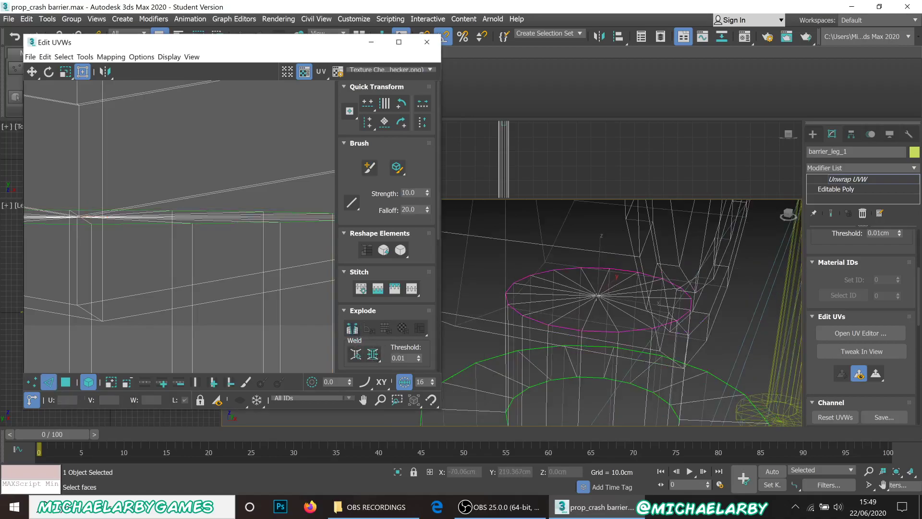
Step: Select one vertical edge on the neck and the adjoining radial edge across the post's top rim as a seam
scroll(508, 280, "down", 4)
middle_click_drag(589, 381, 546, 246, "alt")
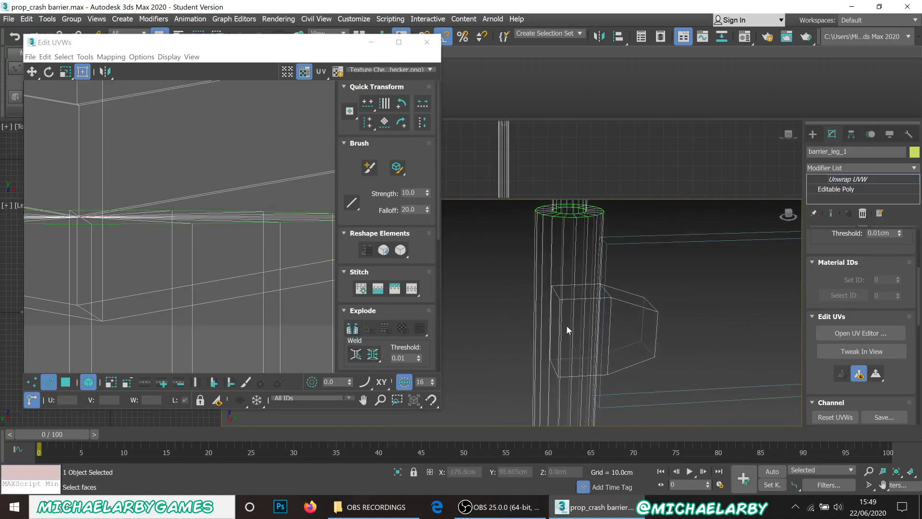
scroll(562, 309, "up", 5)
middle_click_drag(561, 308, 575, 420)
scroll(575, 418, "down", 3)
scroll(572, 283, "up", 4)
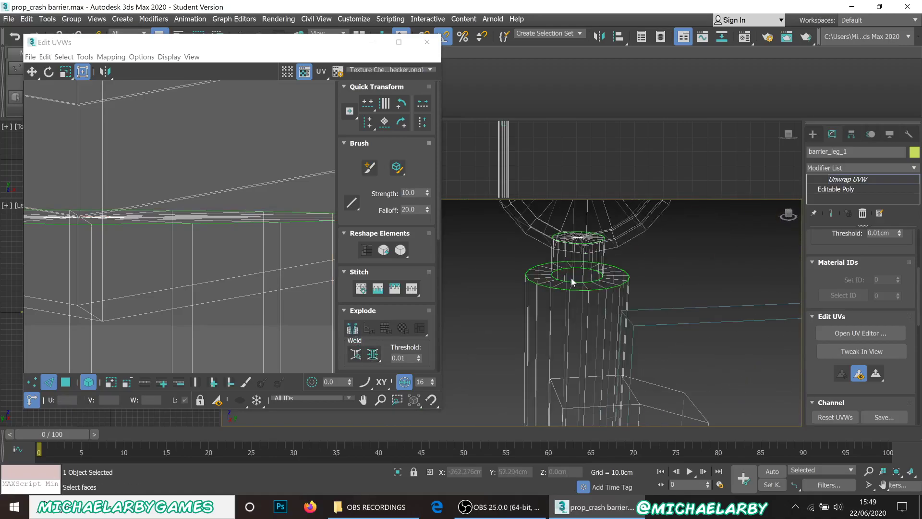
left_click(577, 274)
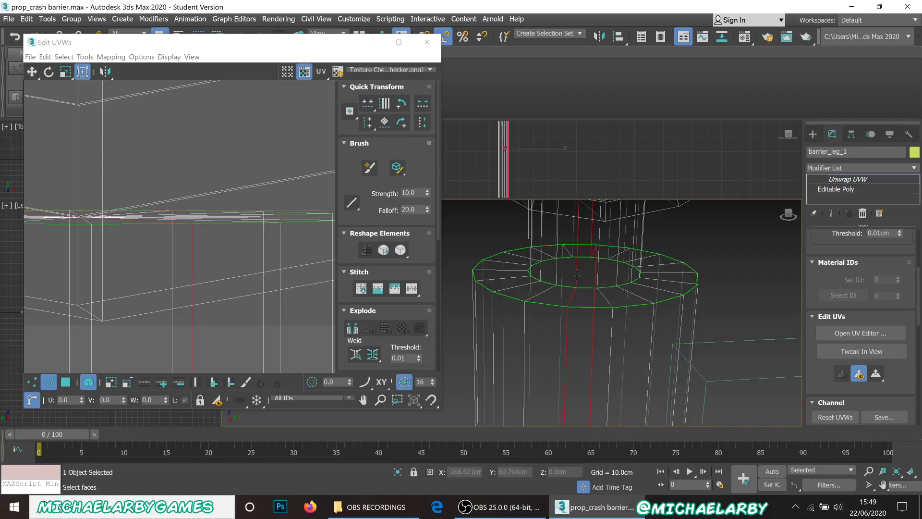
scroll(574, 294, "down", 3)
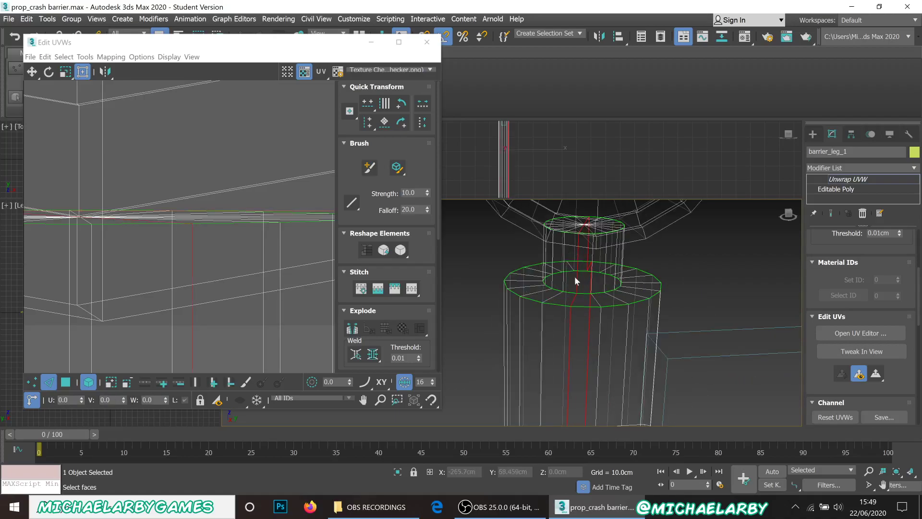
scroll(581, 268, "up", 3)
left_click(565, 326)
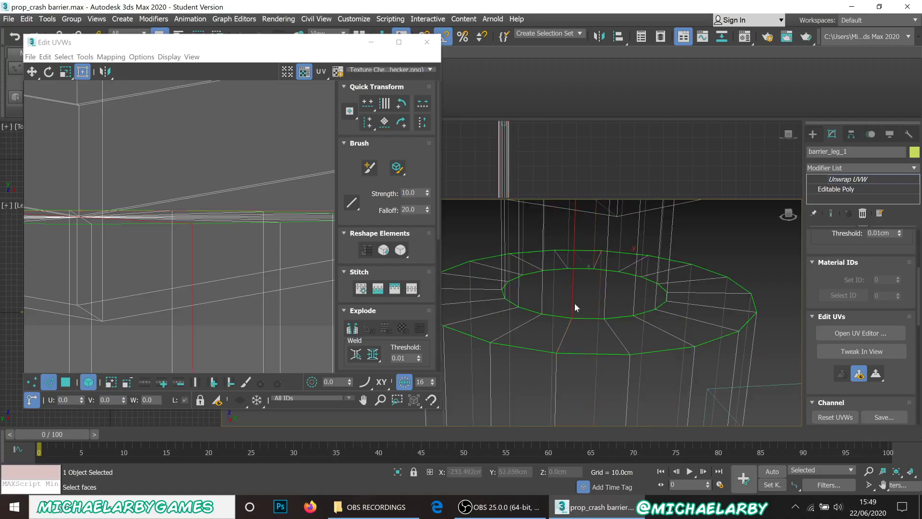
left_click(563, 337, "ctrl")
scroll(574, 316, "down", 5)
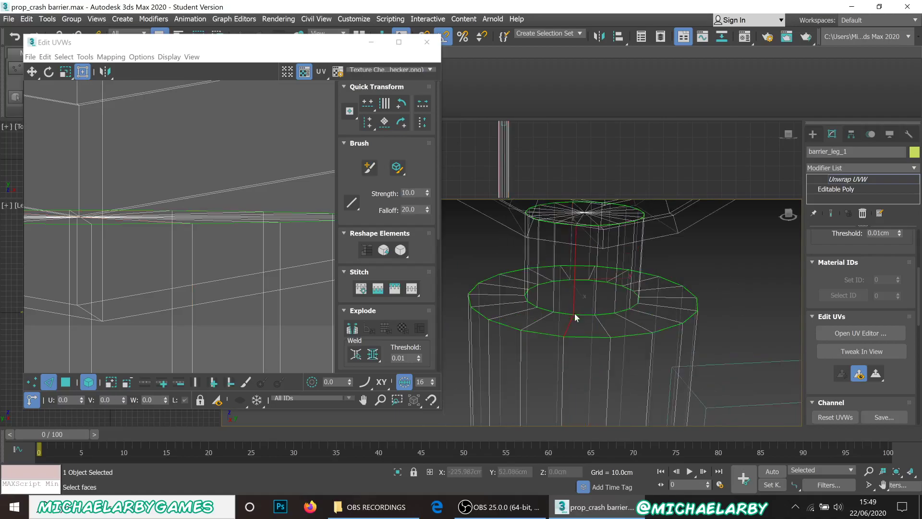
Step: Extend the seam selection down the post and across the base, and break the UVs along these edges
middle_click_drag(571, 364, 540, 245)
scroll(539, 247, "up", 2)
middle_click_drag(553, 292, 567, 390)
scroll(564, 330, "up", 4)
scroll(531, 284, "down", 2)
left_click(544, 269, "ctrl")
scroll(555, 262, "down", 5)
middle_click_drag(541, 323, 545, 210)
middle_click_drag(558, 348, 572, 219)
middle_click_drag(560, 319, 580, 206)
middle_click_drag(586, 365, 562, 211)
middle_click_drag(546, 343, 512, 286)
scroll(509, 287, "up", 3)
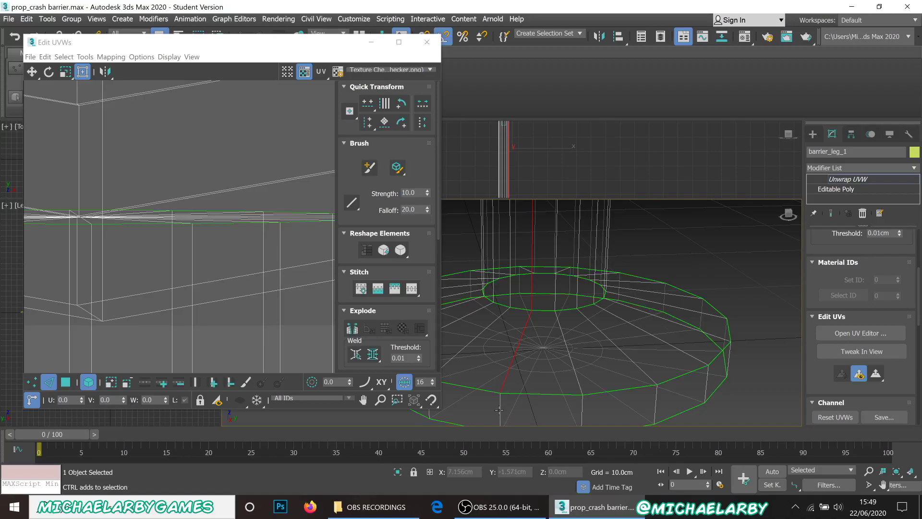
scroll(533, 338, "down", 3)
middle_click_drag(533, 355, 539, 450)
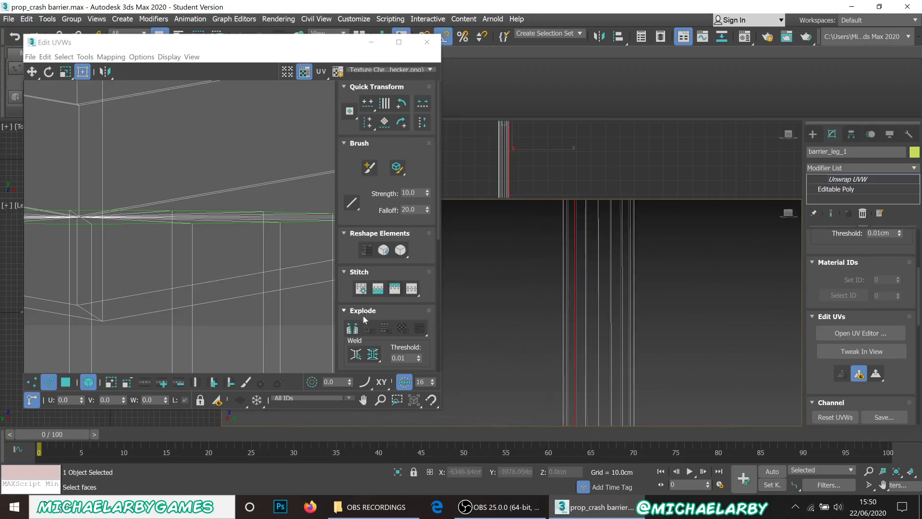
left_click(354, 330)
scroll(540, 284, "down", 5)
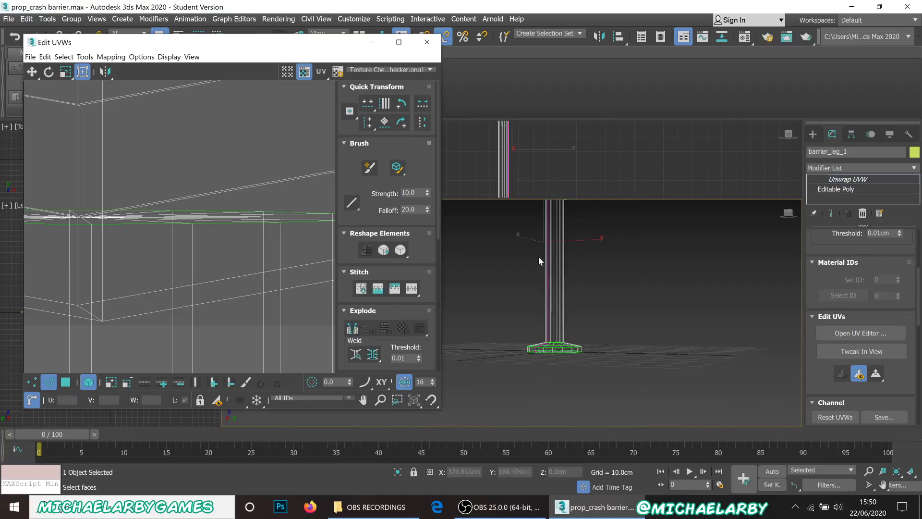
middle_click_drag(539, 258, 553, 351)
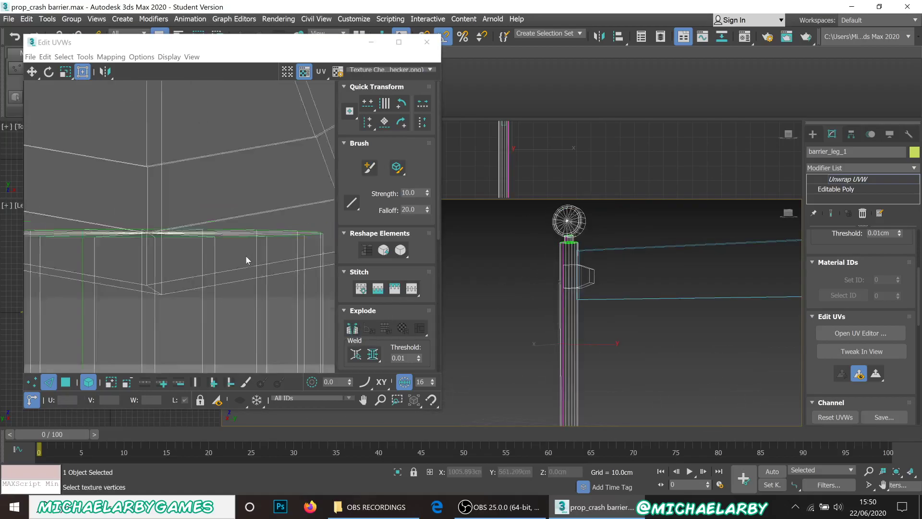
Step: Return the viewport to shaded display and examine the new vertical seam on the post and neck
scroll(246, 255, "down", 6)
scroll(264, 224, "up", 2)
scroll(265, 224, "down", 2)
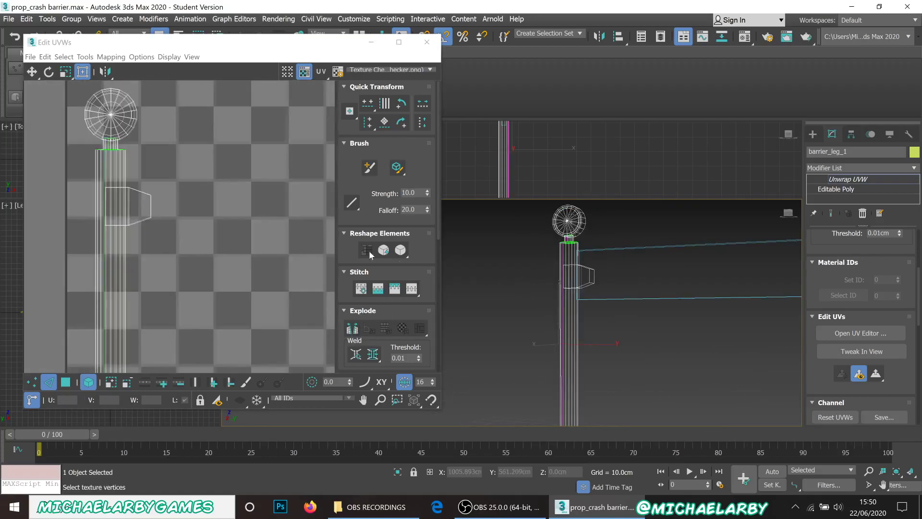
scroll(541, 286, "up", 3)
middle_click_drag(563, 245, 545, 344)
scroll(556, 339, "up", 2)
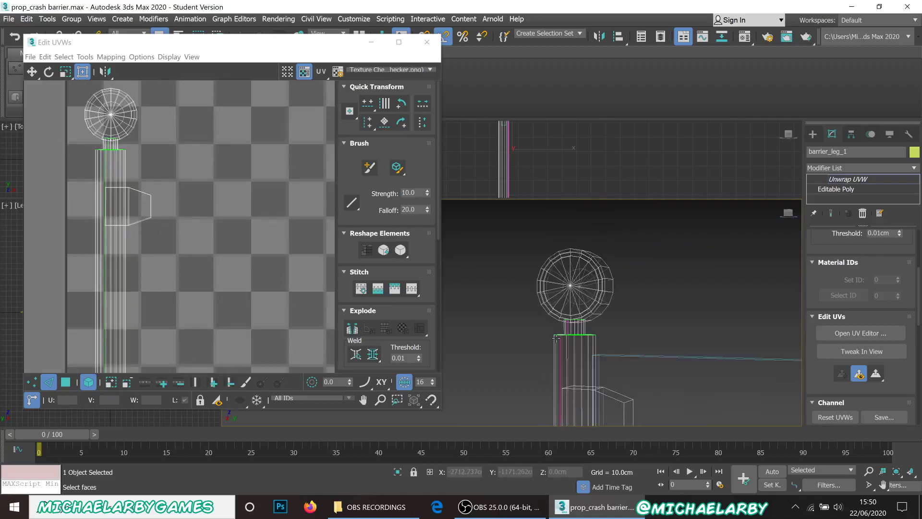
scroll(556, 339, "down", 2)
key("F3")
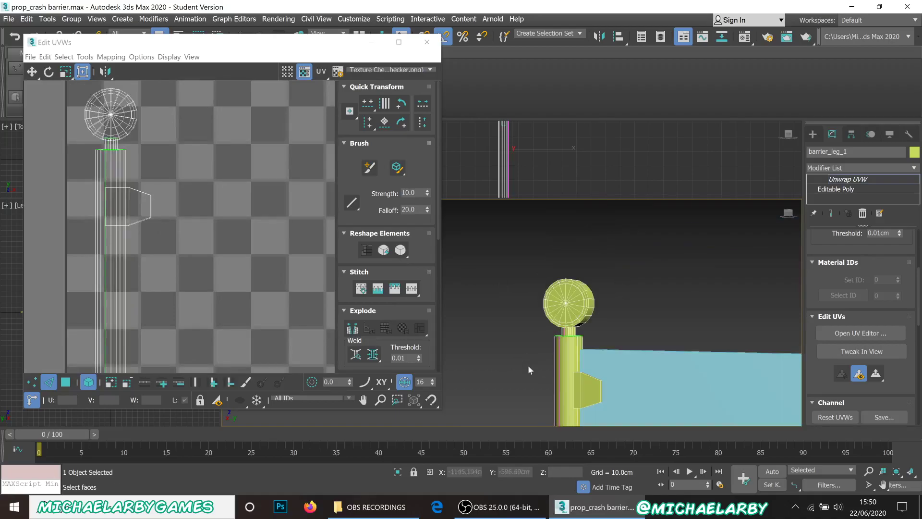
scroll(537, 377, "up", 3)
middle_click_drag(567, 323, 596, 304, "alt")
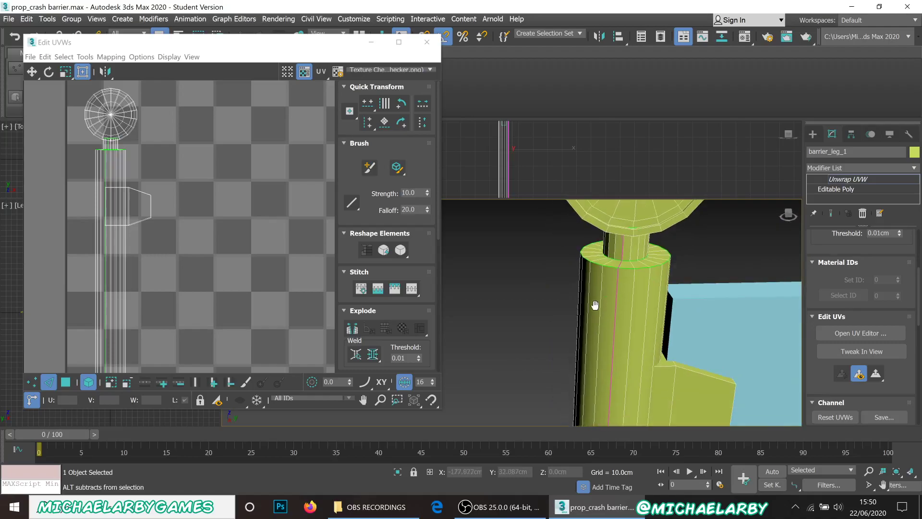
scroll(231, 197, "down", 3)
scroll(143, 286, "up", 2)
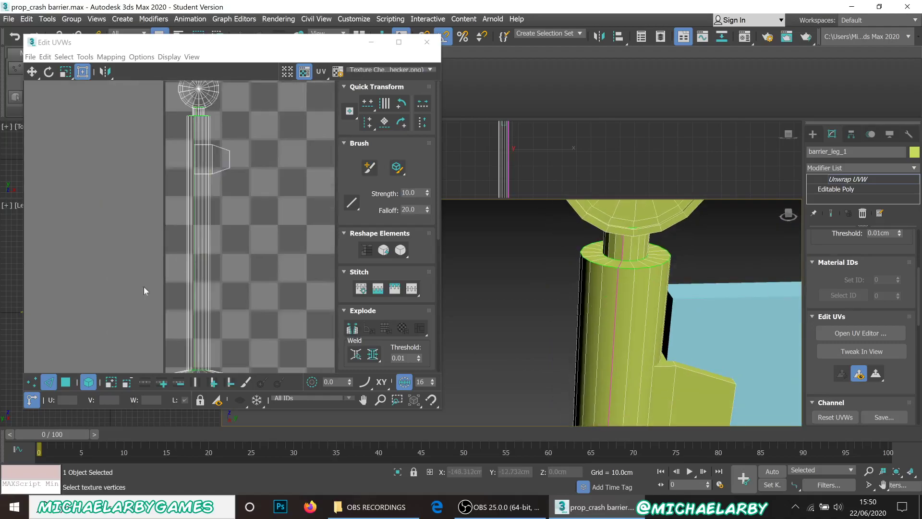
Step: Switch to polygon selection and select the whole post shell in the UV layout
left_click(66, 383)
left_click(275, 275)
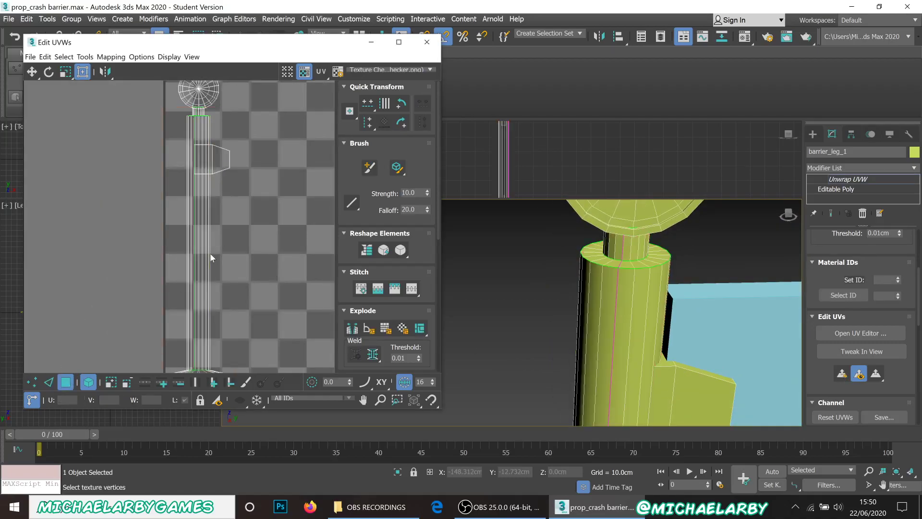
left_click(201, 253)
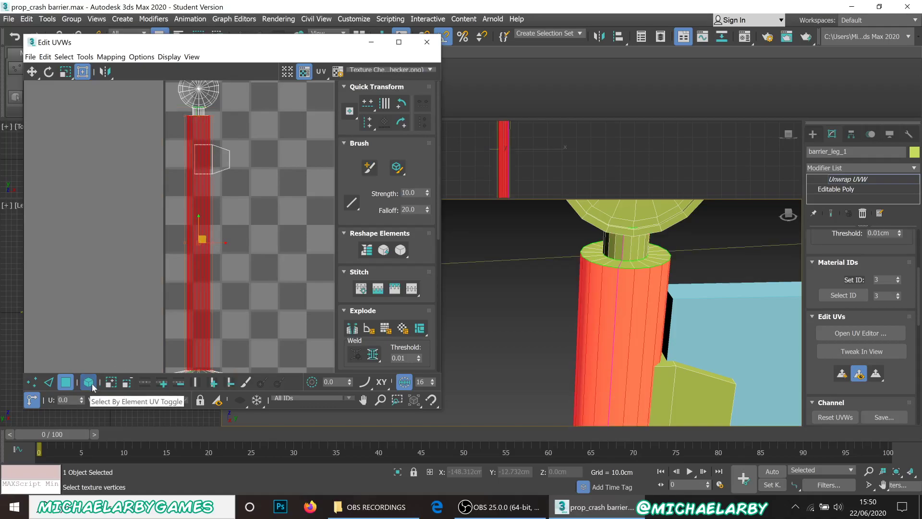
Step: Try picking individual faces on the post's top rim, neck and shaft beside the seam
scroll(627, 253, "up", 2)
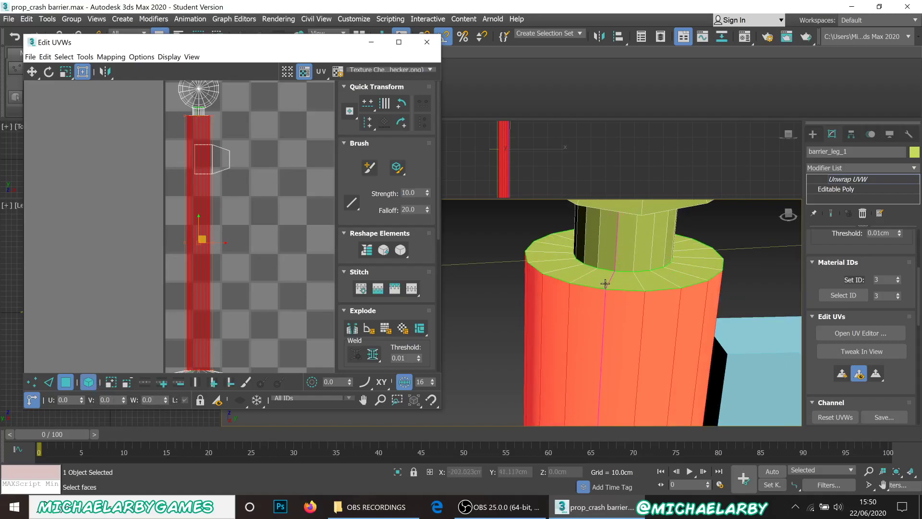
scroll(606, 283, "up", 2)
left_click(585, 279)
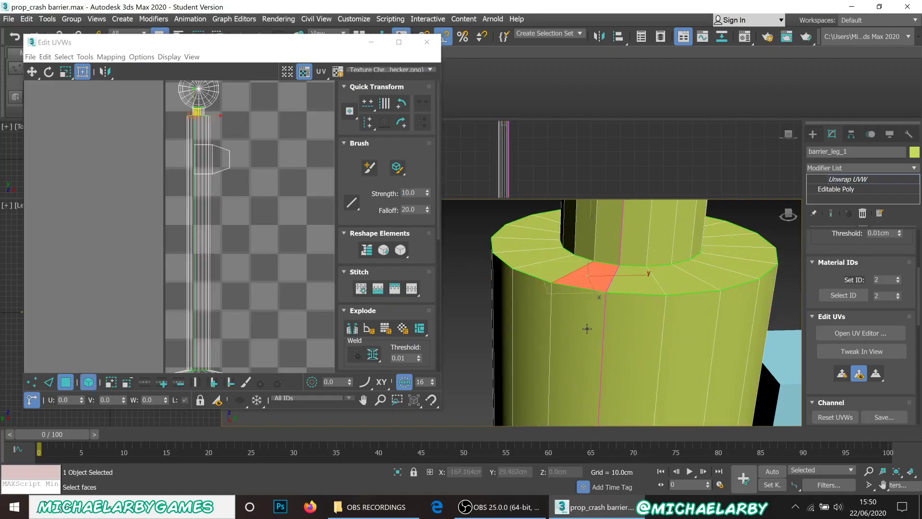
left_click(608, 235)
scroll(597, 270, "down", 3)
scroll(585, 306, "up", 2)
left_click(584, 306)
scroll(584, 301, "down", 3)
scroll(200, 192, "up", 2)
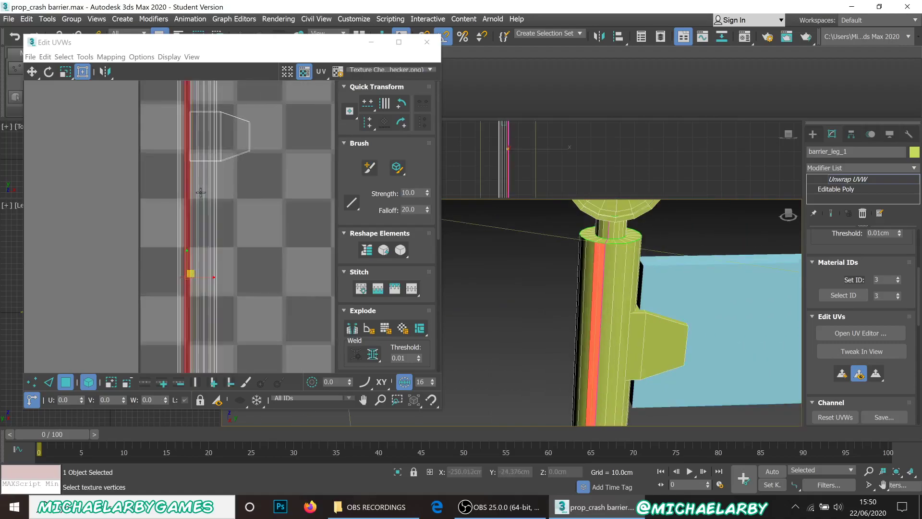
Step: Select the complete post shell in the UV layout and straighten it into a flat strip
double_click(201, 192)
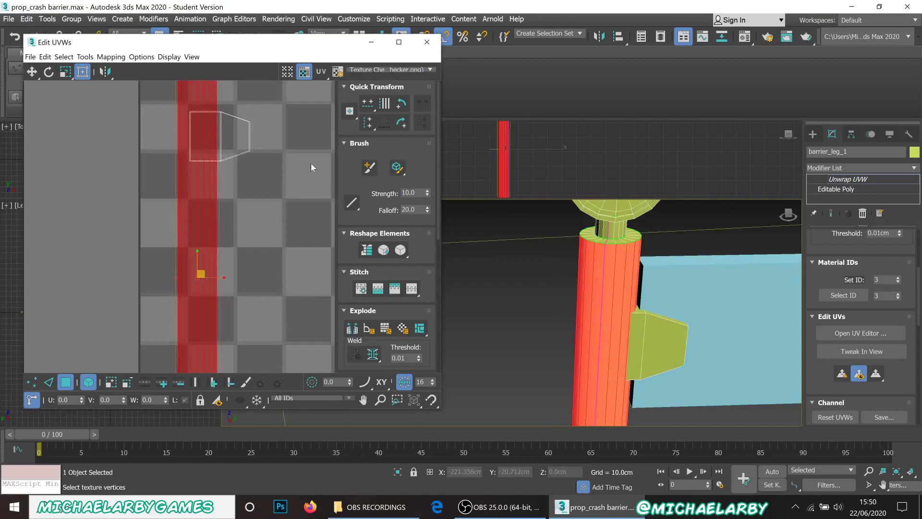
scroll(259, 177, "down", 3)
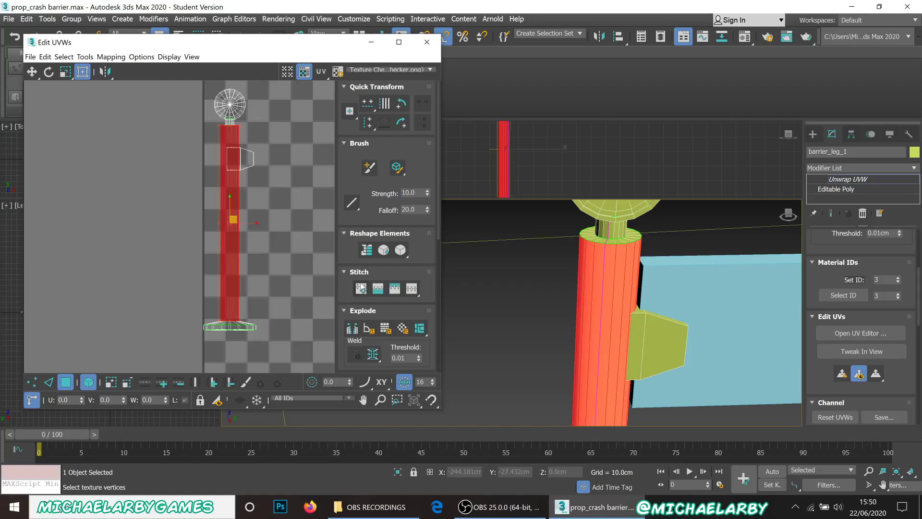
left_click(366, 250)
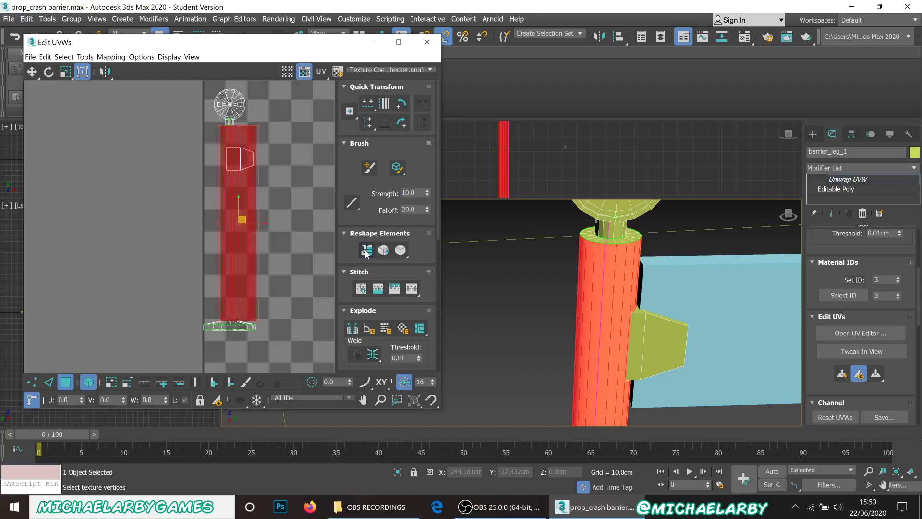
Step: Apply Relax Until Flat to the straightened post shell
scroll(239, 132, "up", 5)
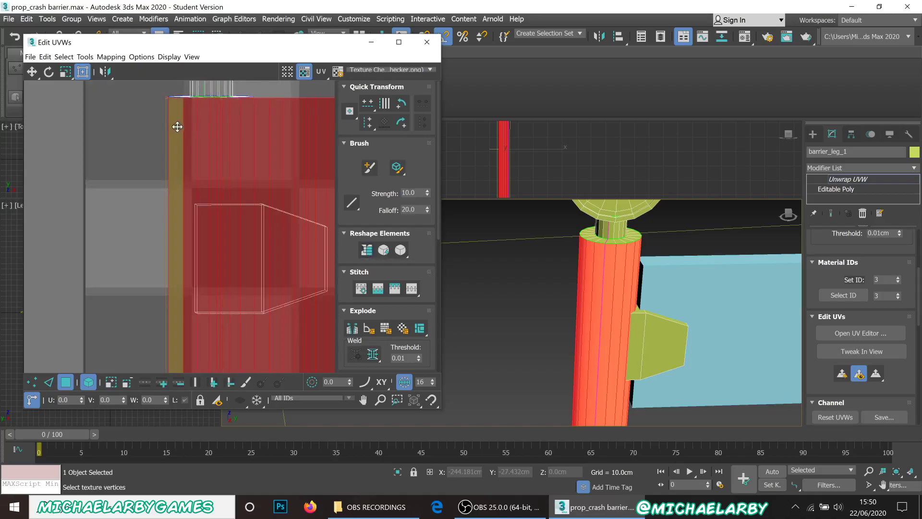
scroll(259, 121, "up", 2)
scroll(162, 242, "down", 2)
scroll(148, 157, "up", 3)
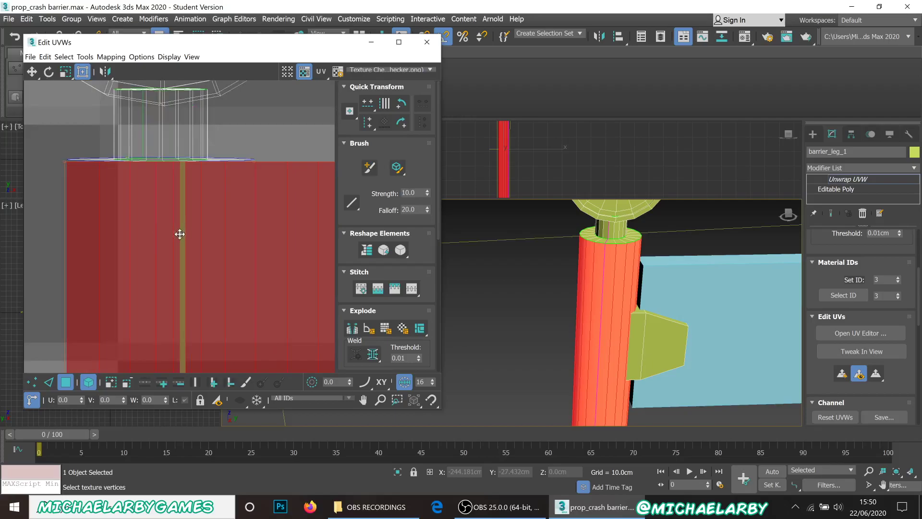
scroll(178, 210, "down", 1)
scroll(178, 210, "down", 4)
scroll(156, 224, "up", 2)
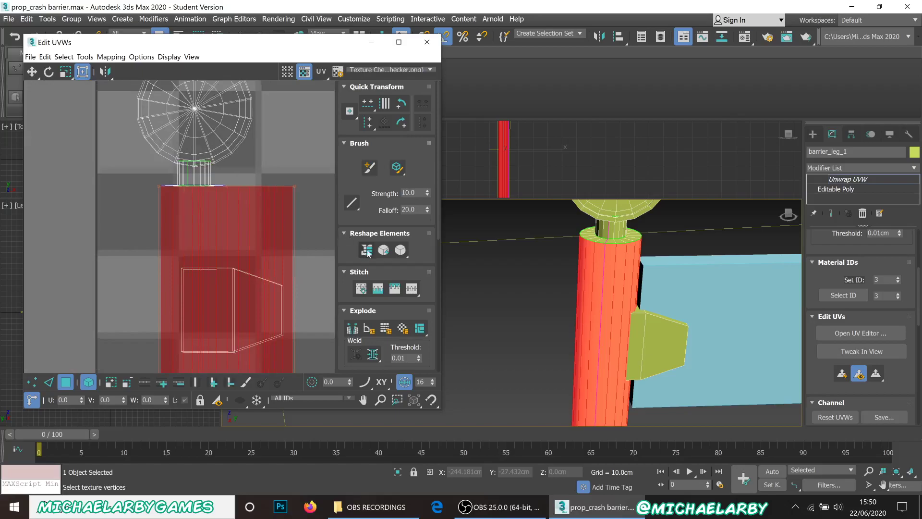
scroll(404, 236, "down", 5)
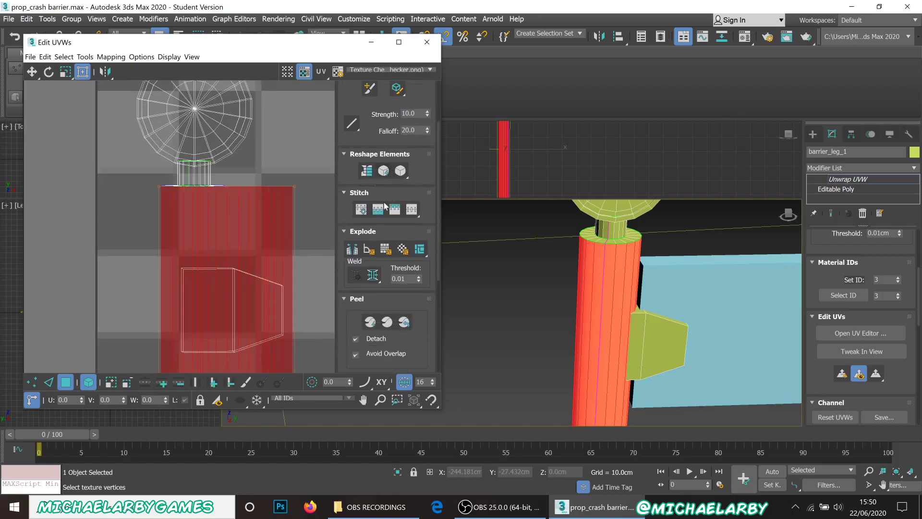
scroll(376, 214, "down", 6)
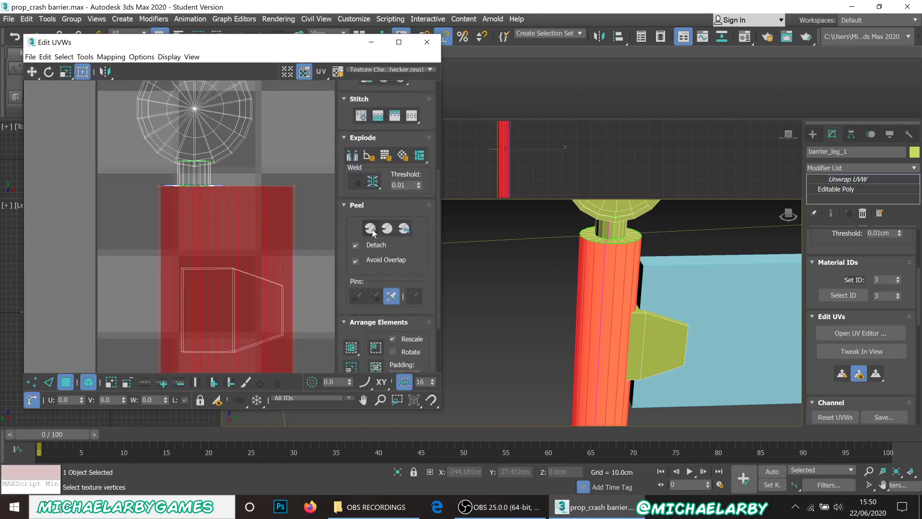
scroll(373, 232, "up", 10)
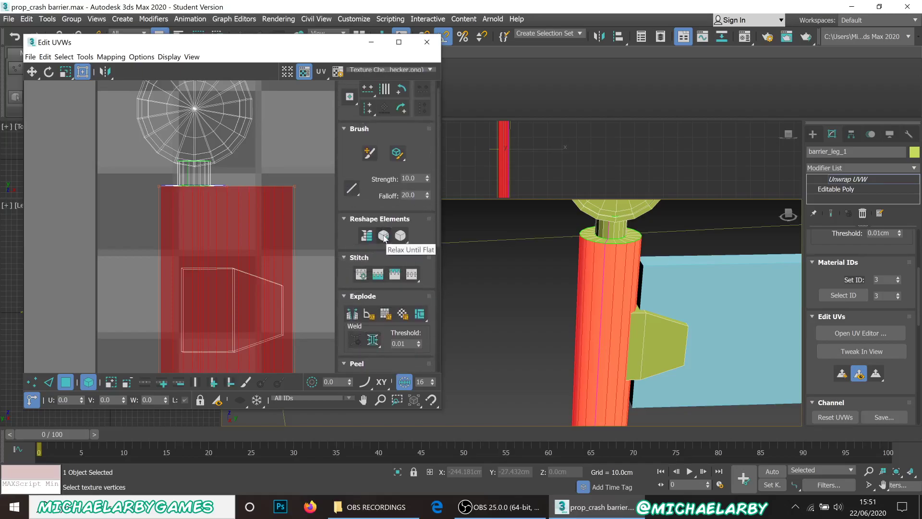
left_click(383, 235)
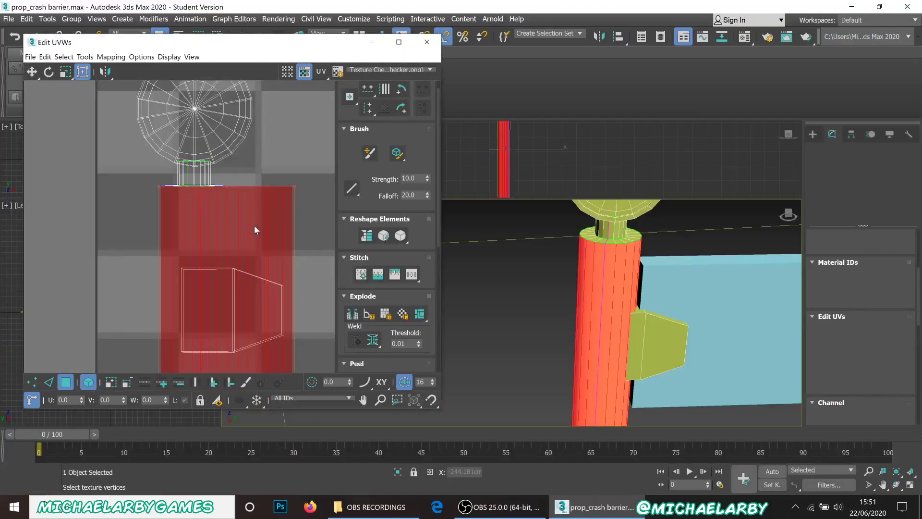
Step: Move the post's UV shell outside the checkered texture tile, into the empty space beside its left edge
scroll(183, 218, "down", 10)
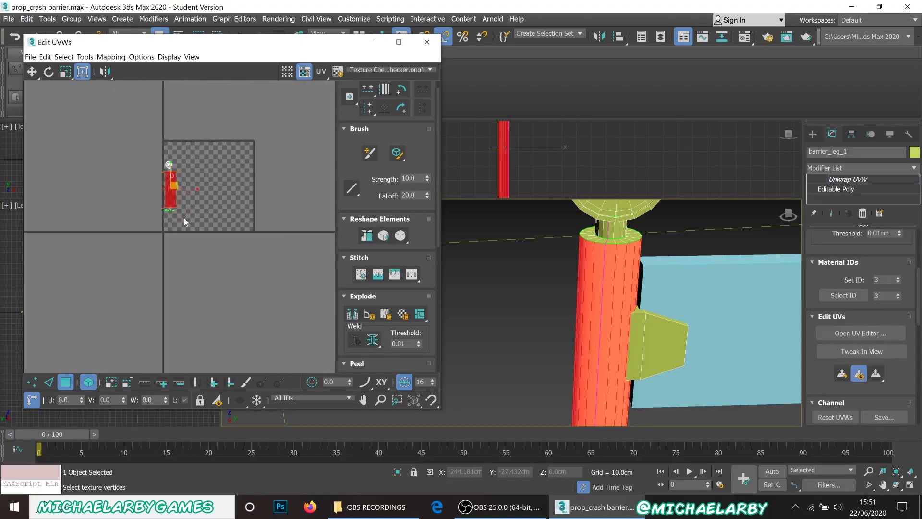
scroll(122, 143, "up", 6)
scroll(209, 195, "down", 3)
scroll(251, 207, "up", 3)
left_click_drag(254, 235, 128, 220)
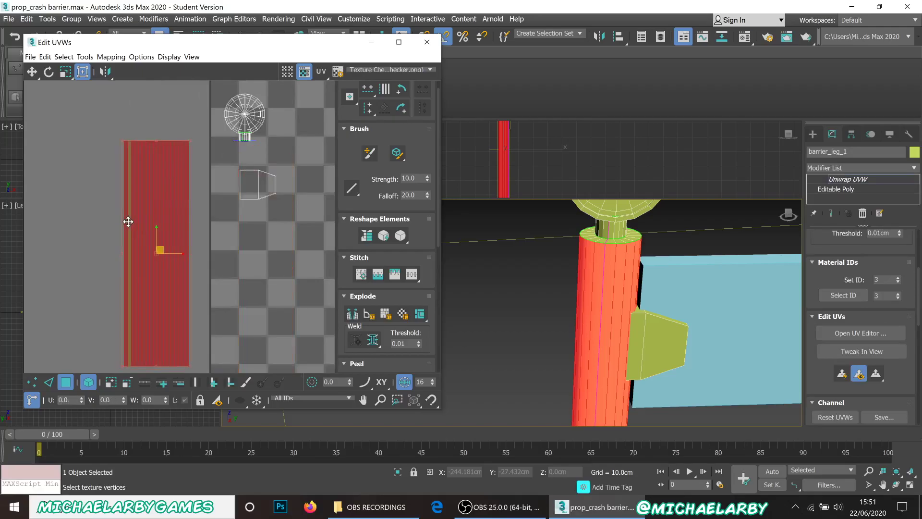
Step: Examine the flattened post strip's edges and its size relative to the remaining UV parts
scroll(127, 221, "down", 5)
scroll(194, 218, "up", 3)
scroll(206, 233, "down", 4)
scroll(166, 260, "up", 6)
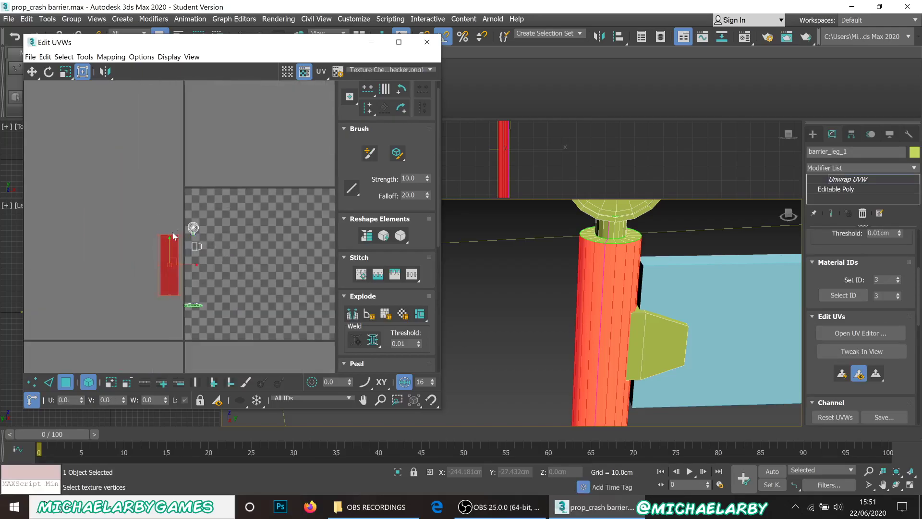
scroll(166, 260, "up", 3)
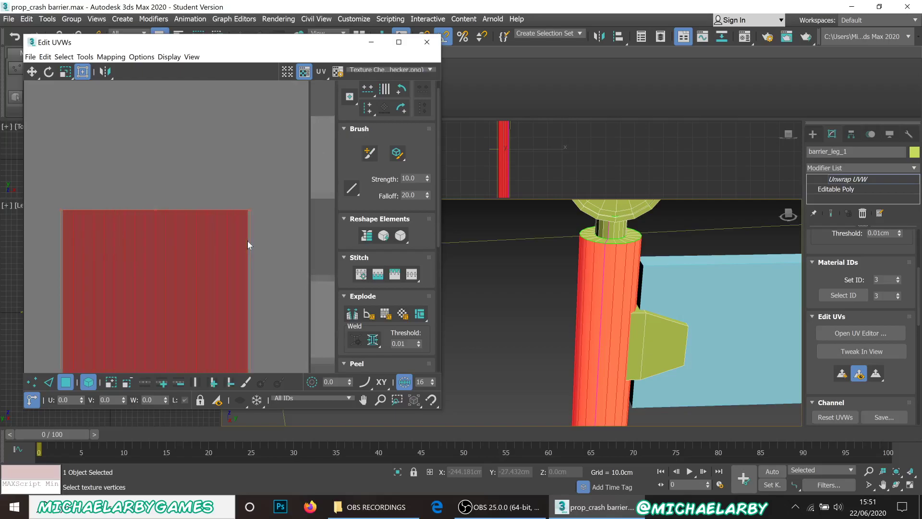
scroll(226, 190, "down", 6)
scroll(226, 187, "up", 2)
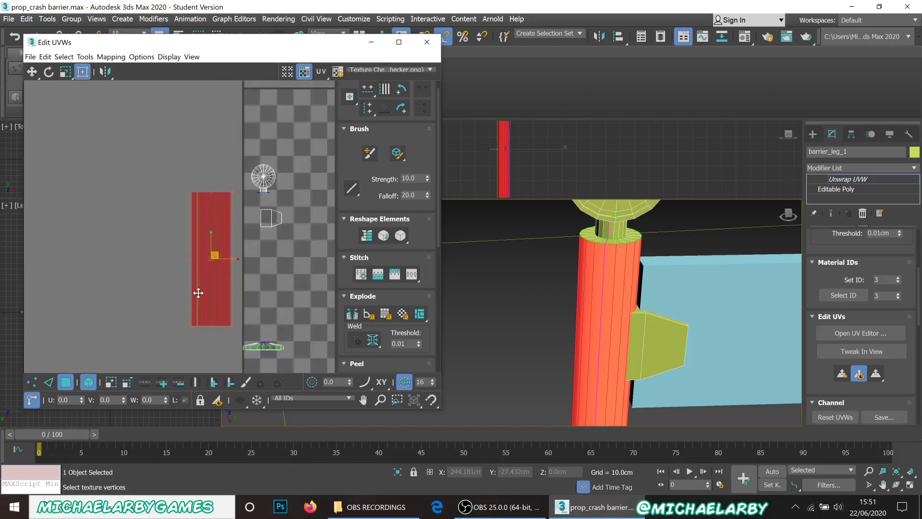
Step: Straighten the post's UV strip again and apply Relax Until Flat to it
left_click(366, 235)
scroll(237, 232, "up", 4)
scroll(218, 211, "down", 3)
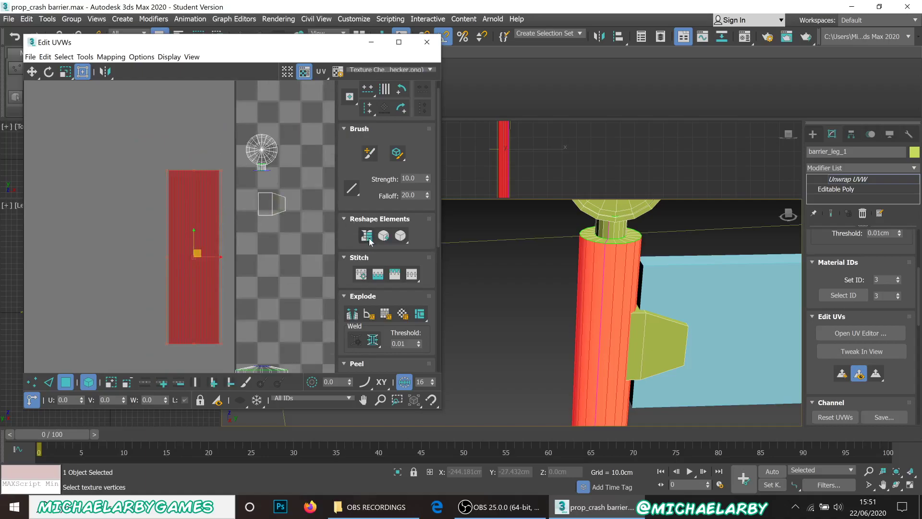
left_click(384, 236)
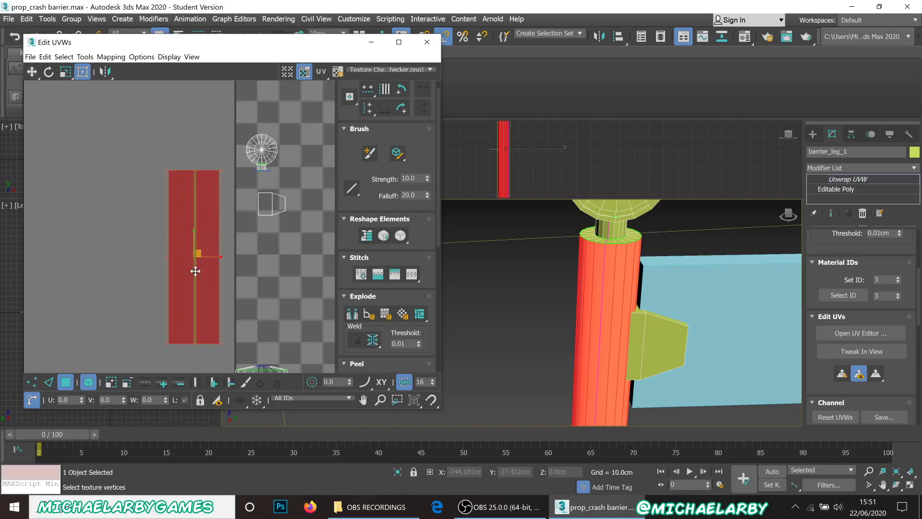
scroll(217, 191, "down", 4)
scroll(214, 193, "up", 3)
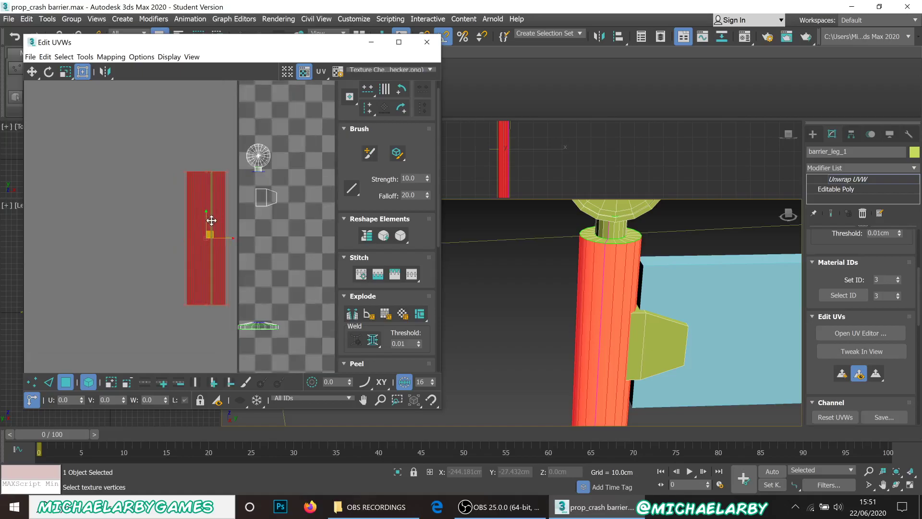
Step: Move the post's UV strip farther away from the left edge of the checkered texture tile
left_click_drag(202, 233, 141, 237)
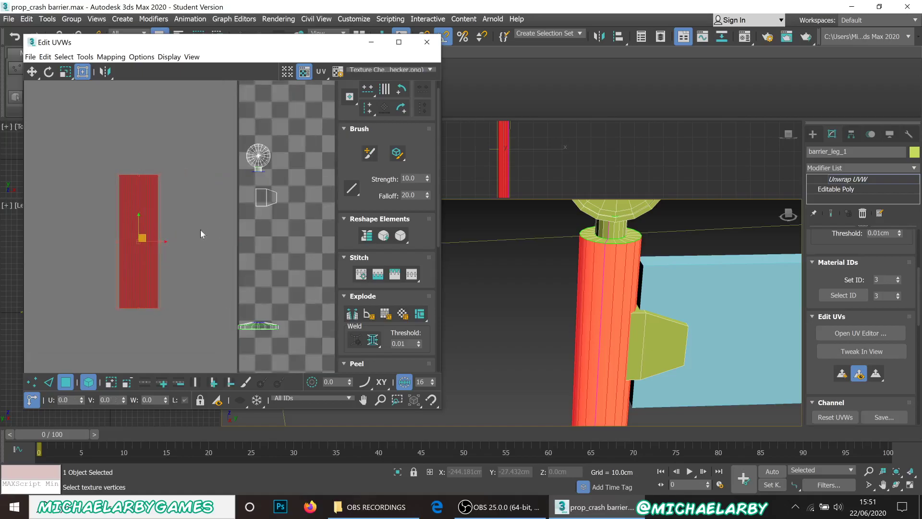
scroll(300, 208, "down", 1)
scroll(576, 228, "up", 4)
scroll(473, 243, "down", 2)
scroll(472, 243, "down", 3)
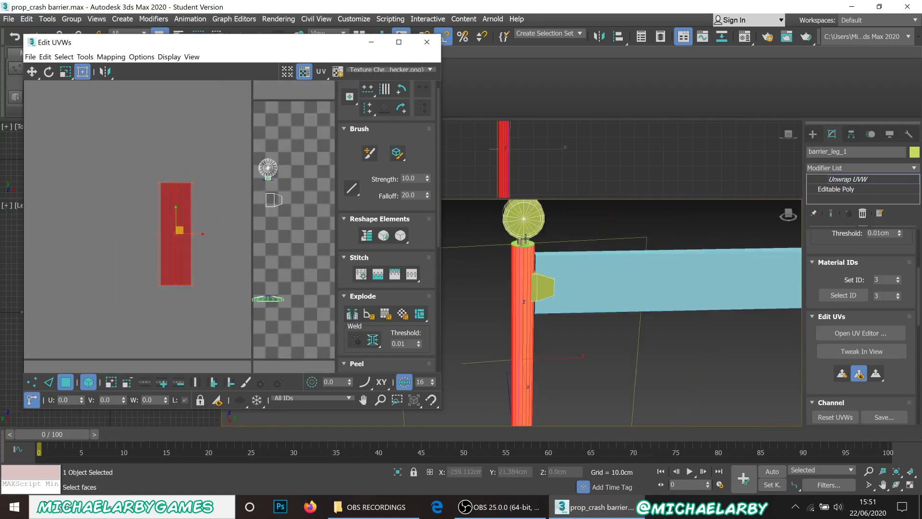
Step: Select the complete ring of faces on top of the post, around the narrow neck
scroll(518, 245, "up", 3)
scroll(521, 262, "up", 2)
left_click(512, 264)
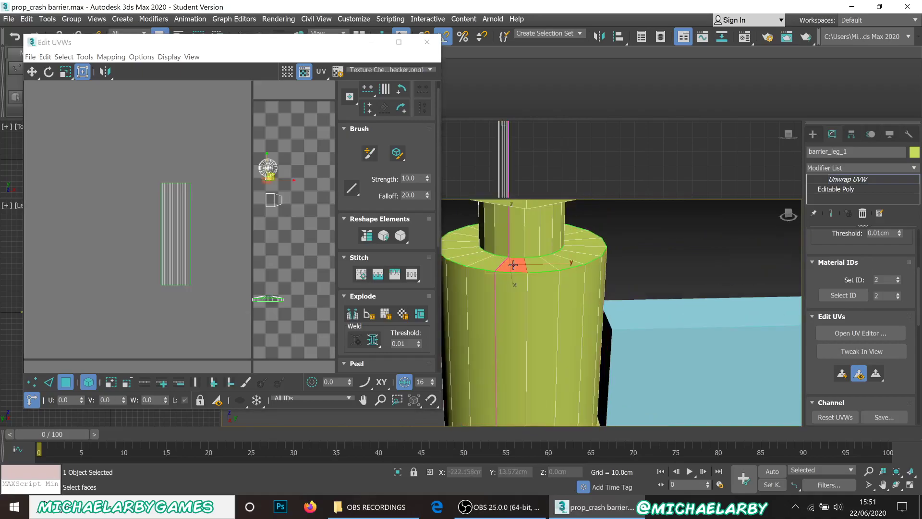
scroll(267, 202, "up", 8)
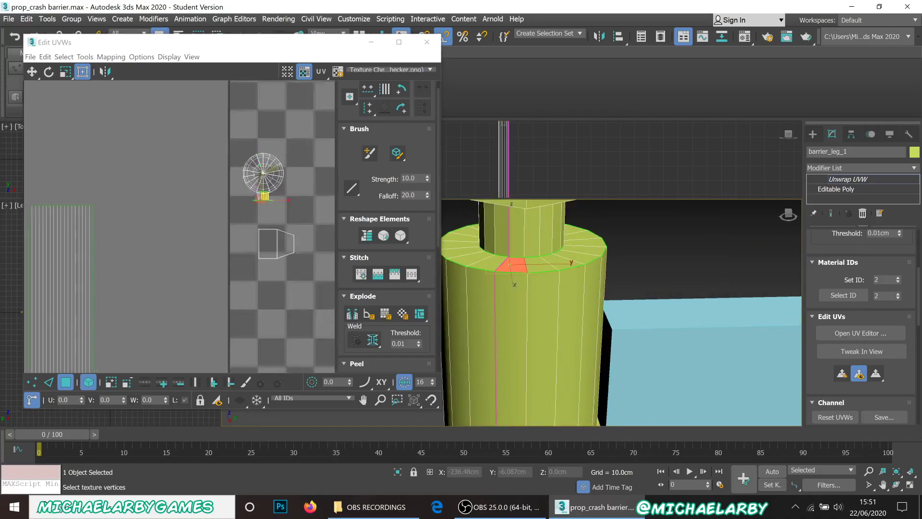
scroll(218, 188, "up", 1)
left_click(219, 189)
scroll(206, 182, "down", 5)
scroll(203, 181, "up", 3)
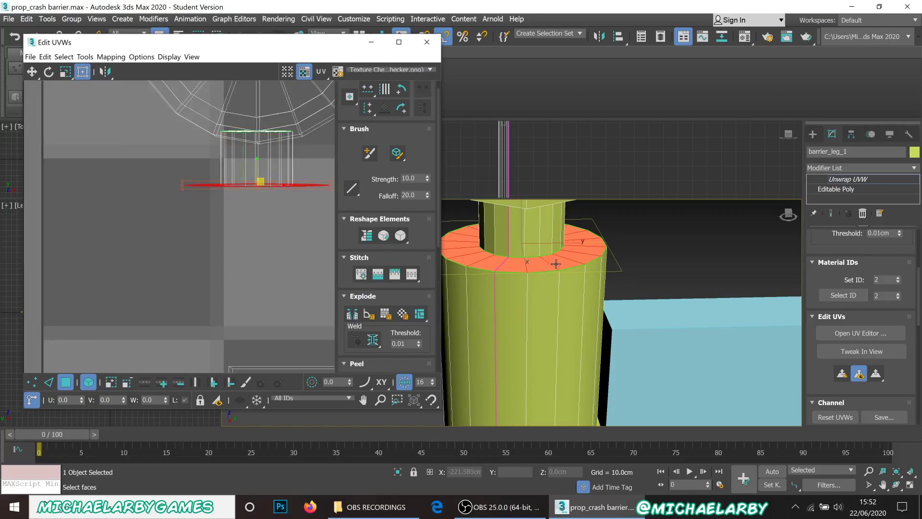
scroll(864, 290, "up", 5)
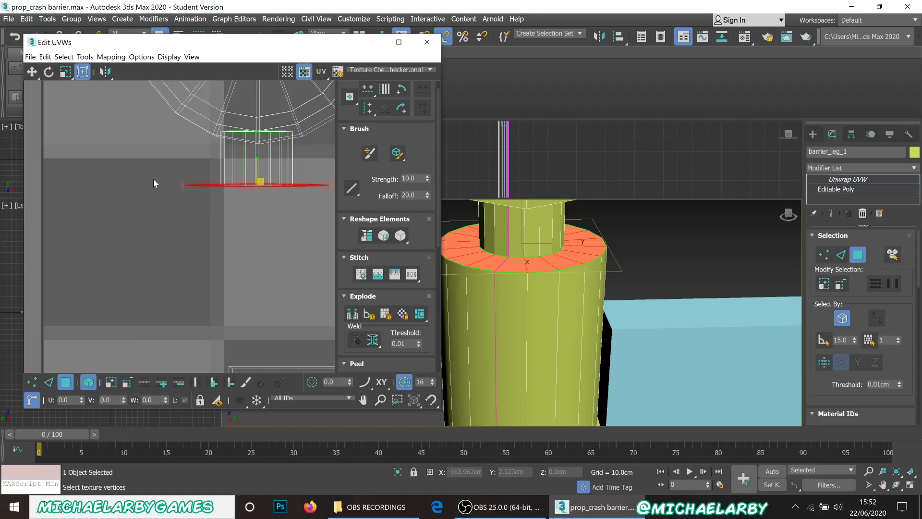
Step: Straighten the post's top ring into a strip and move it outside the checkered texture tile
left_click(367, 236)
scroll(232, 217, "down", 5)
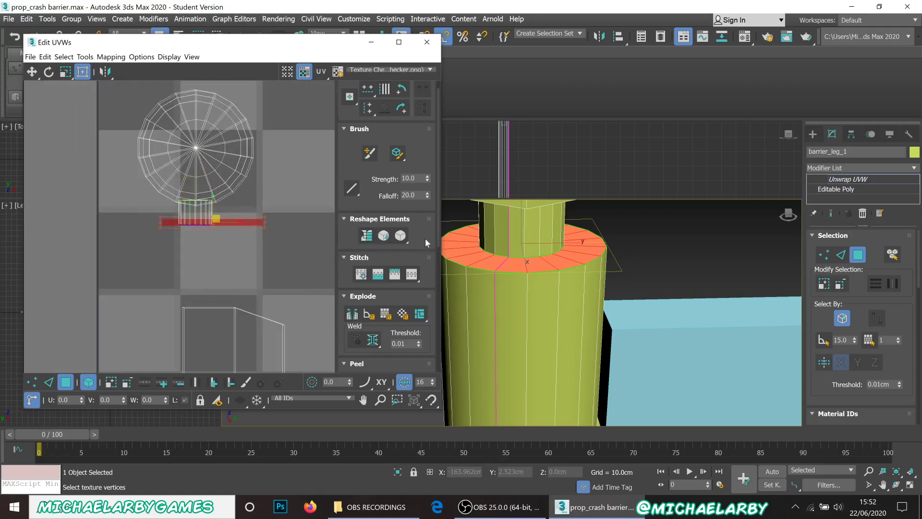
scroll(304, 218, "down", 3)
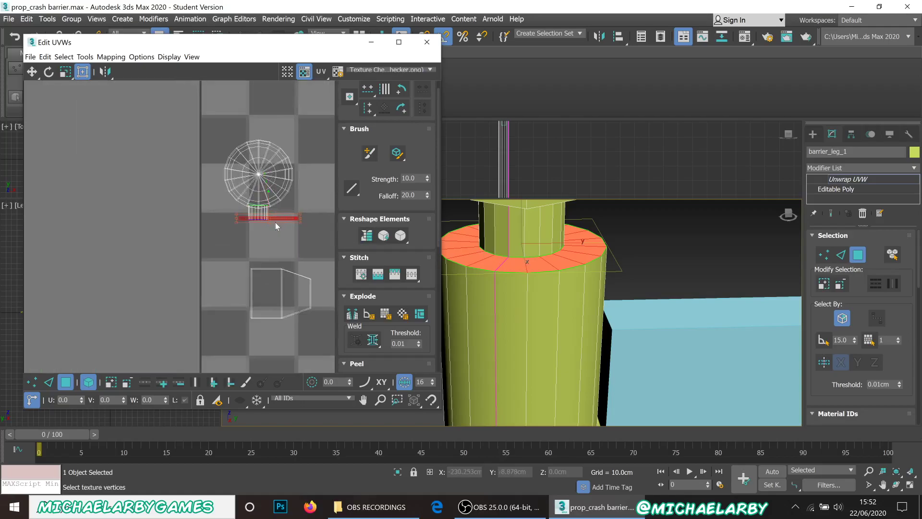
left_click_drag(284, 218, 110, 218)
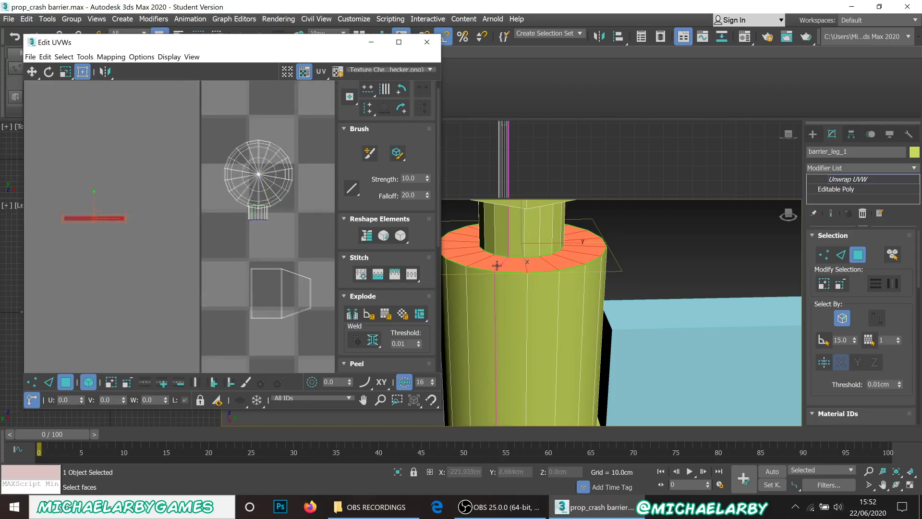
Step: Apply Relax Until Flat to the top ring's strip, and straighten the curved result into a rectangle
left_click(382, 239)
scroll(44, 205, "up", 10)
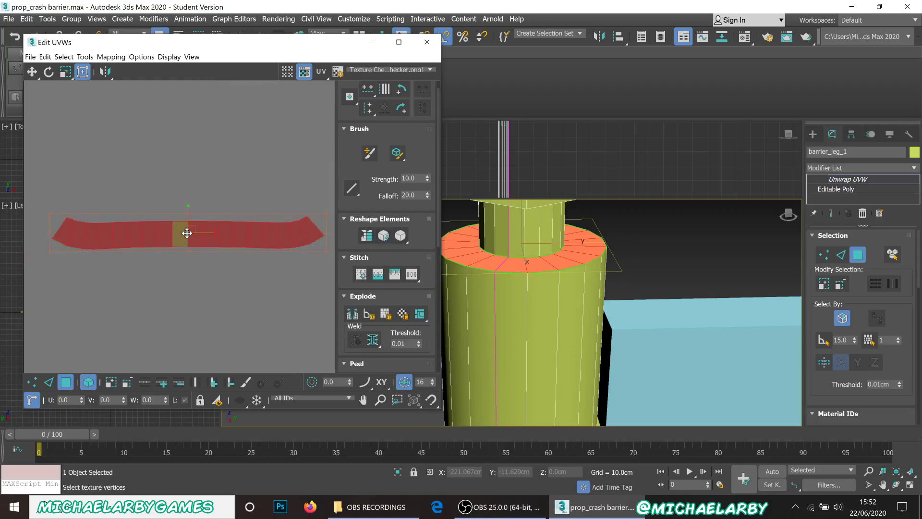
scroll(202, 231, "down", 3)
left_click(368, 236)
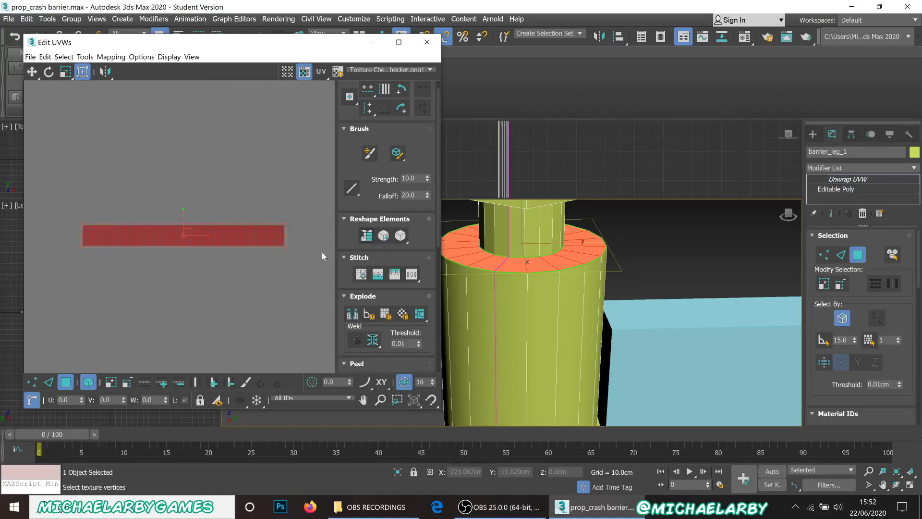
Step: Place the top ring's strip just above the post strip and enlarge it to nearly the post's width, with left edges aligned
scroll(230, 222, "down", 4)
left_click_drag(237, 220, 81, 222)
scroll(113, 227, "down", 4)
scroll(112, 225, "up", 4)
scroll(179, 242, "up", 3)
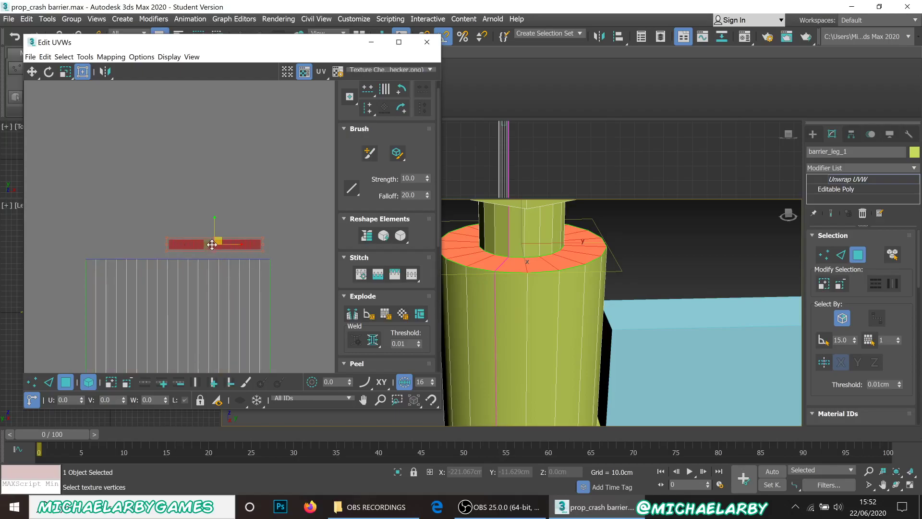
left_click_drag(265, 235, 128, 247)
scroll(513, 233, "down", 3)
scroll(506, 330, "up", 8)
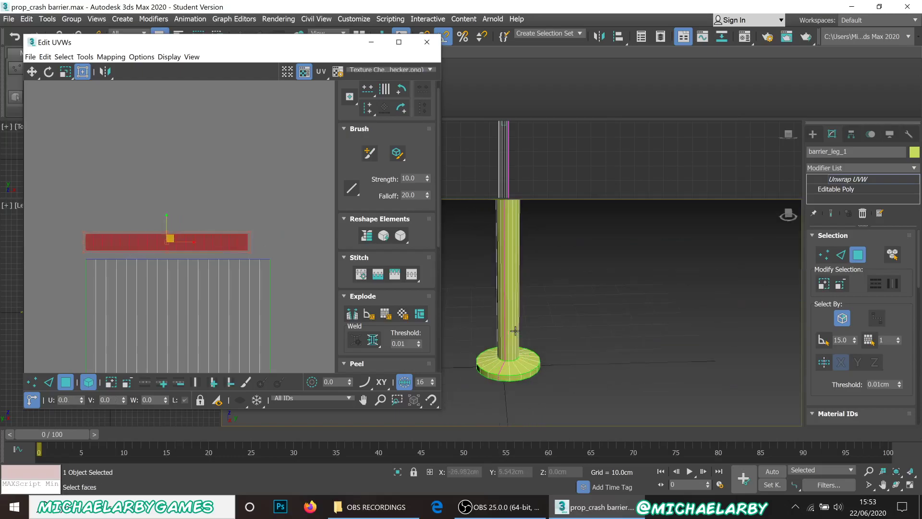
Step: Select the complete upper face ring of the leg's round base and apply Relax Until Flat to it
left_click(514, 354)
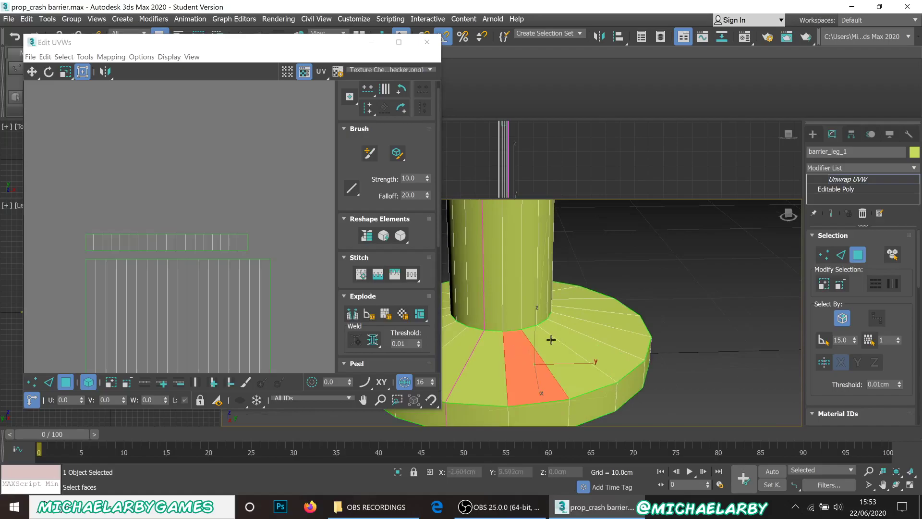
scroll(551, 339, "down", 3)
scroll(160, 194, "down", 5)
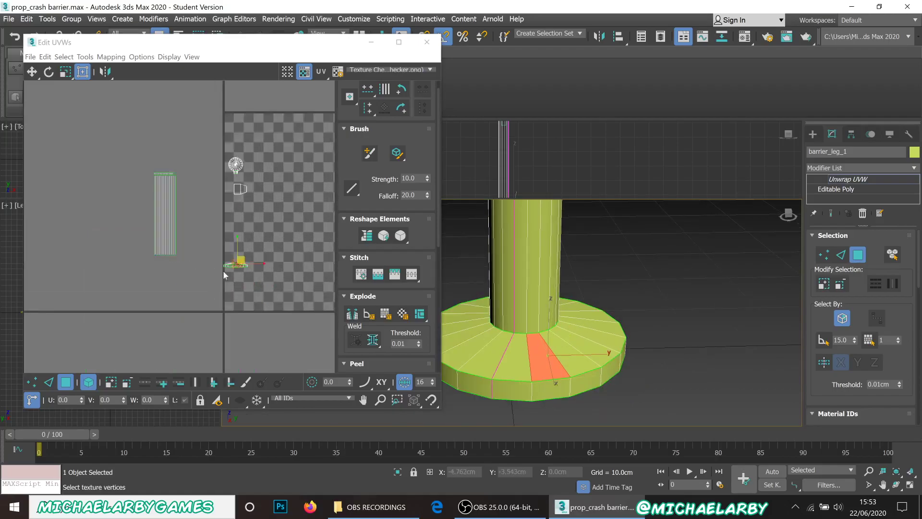
scroll(230, 266, "up", 6)
double_click(229, 269)
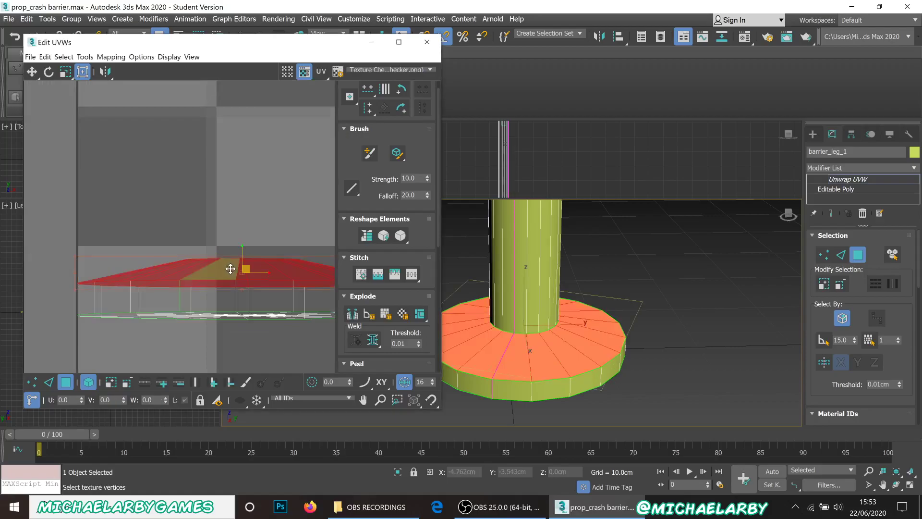
scroll(230, 269, "down", 4)
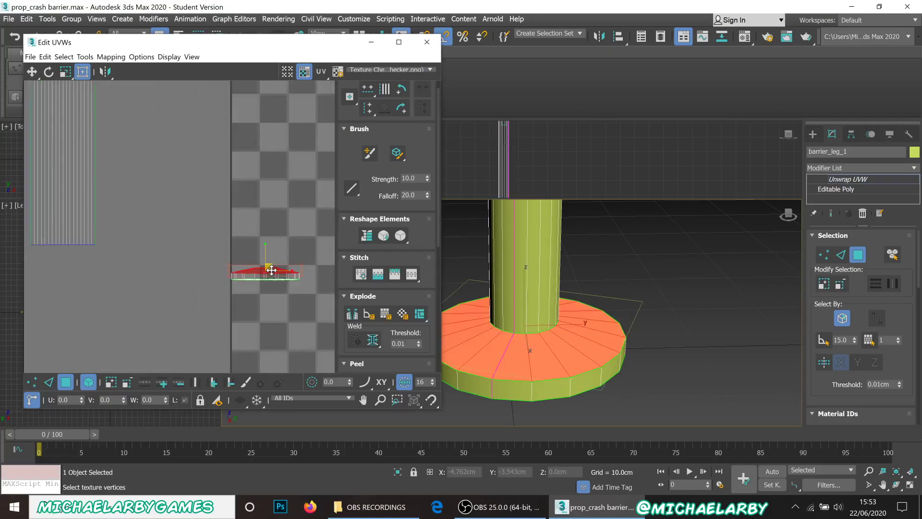
left_click(383, 235)
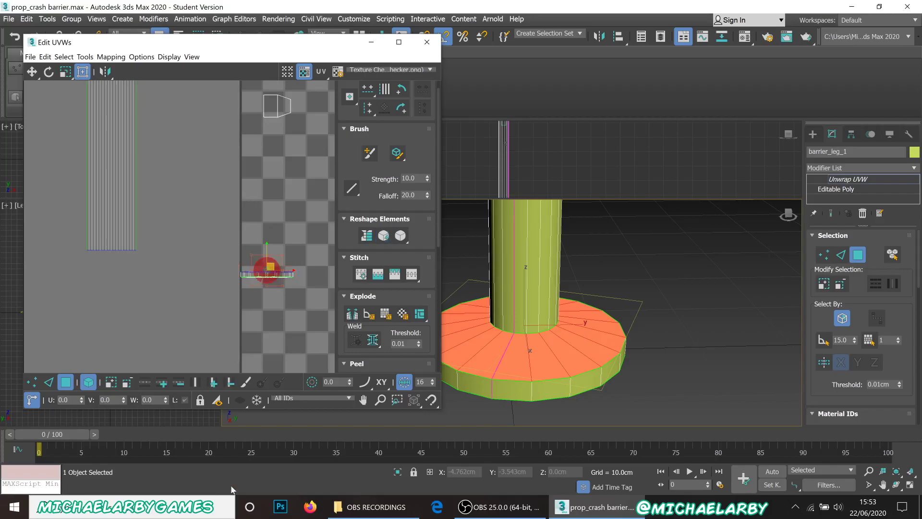
Step: Move the flattened base ring outside the checkered tile, beside the upper end of the post strip
scroll(256, 345, "up", 2)
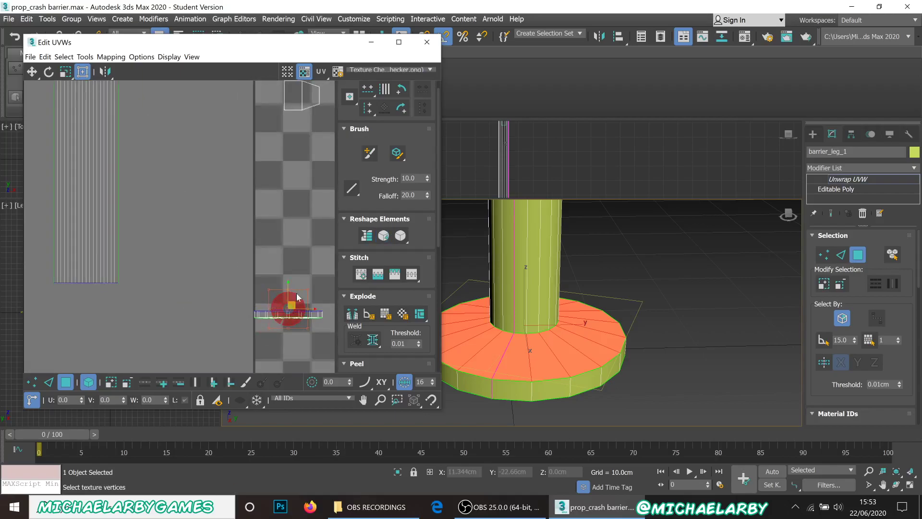
left_click_drag(293, 301, 188, 154)
scroll(229, 278, "down", 4)
scroll(207, 229, "up", 3)
scroll(207, 229, "up", 3)
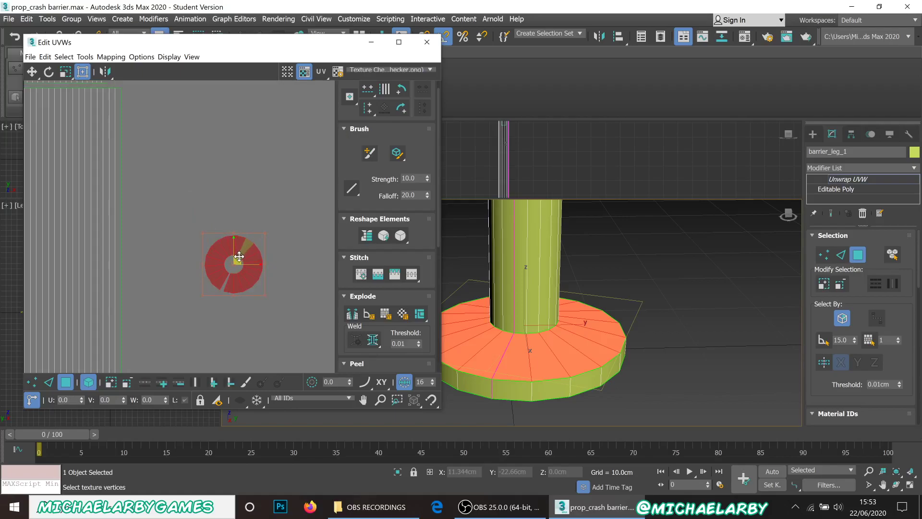
left_click_drag(241, 245, 181, 121)
scroll(221, 276, "down", 3)
scroll(211, 228, "up", 3)
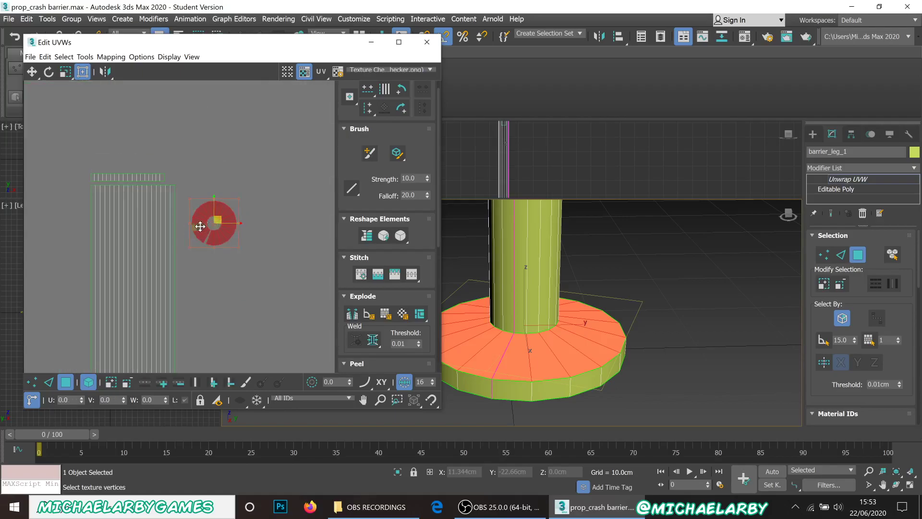
scroll(209, 175, "up", 2)
left_click_drag(208, 174, 210, 172)
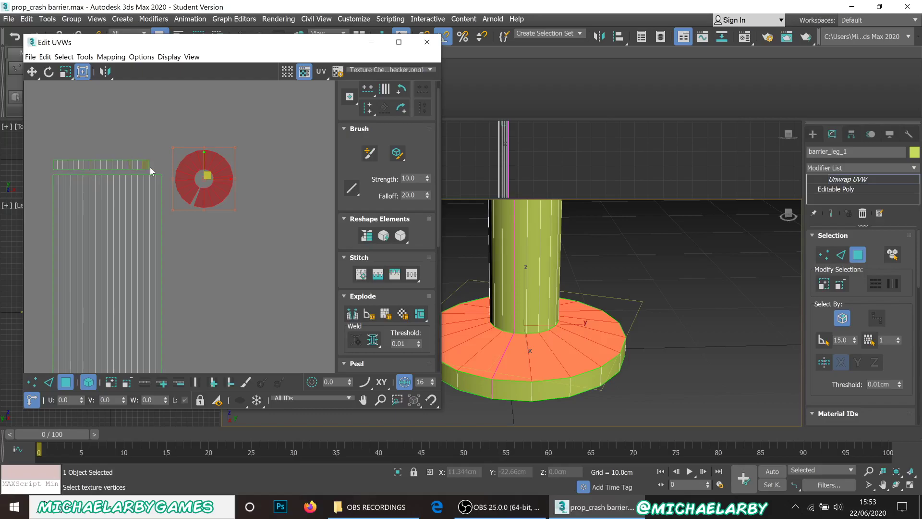
Step: Move the flattened base ring directly above the short strip that sits on top of the post strip
scroll(202, 192, "up", 2)
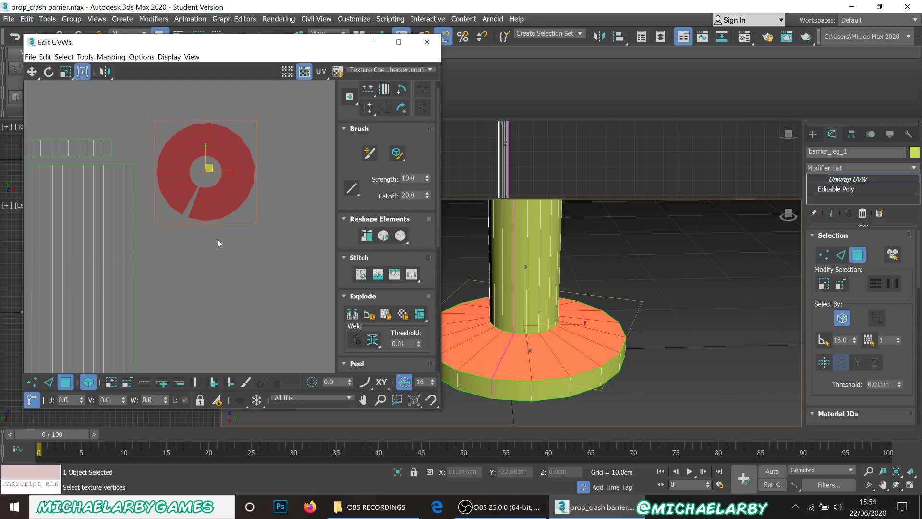
scroll(217, 239, "down", 5)
scroll(186, 202, "down", 2)
scroll(171, 198, "up", 5)
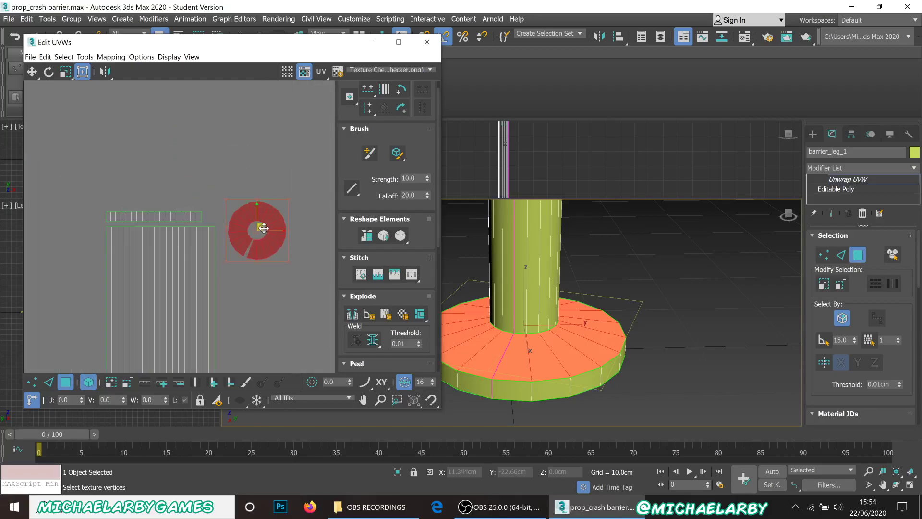
left_click_drag(261, 227, 140, 172)
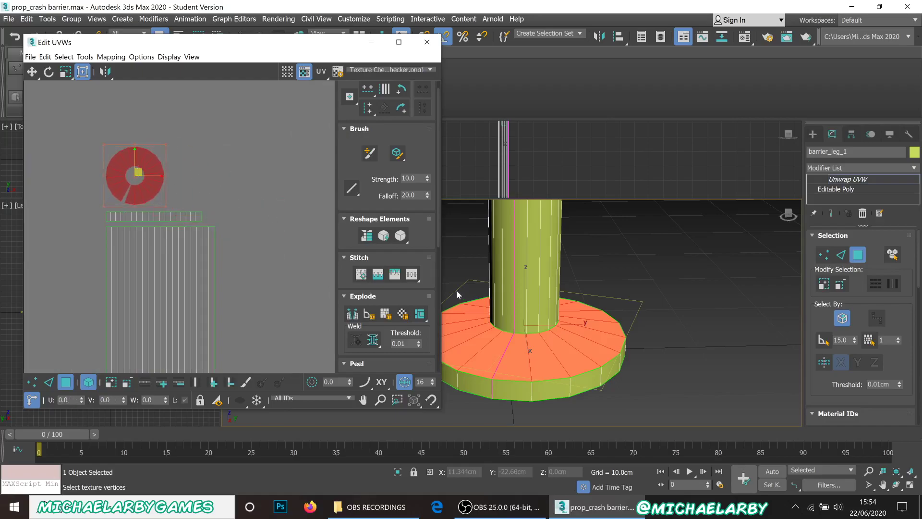
Step: Select all the side faces around the base's outer rim and straighten them into a strip
left_click(507, 391)
scroll(102, 168, "down", 5)
scroll(132, 213, "up", 10)
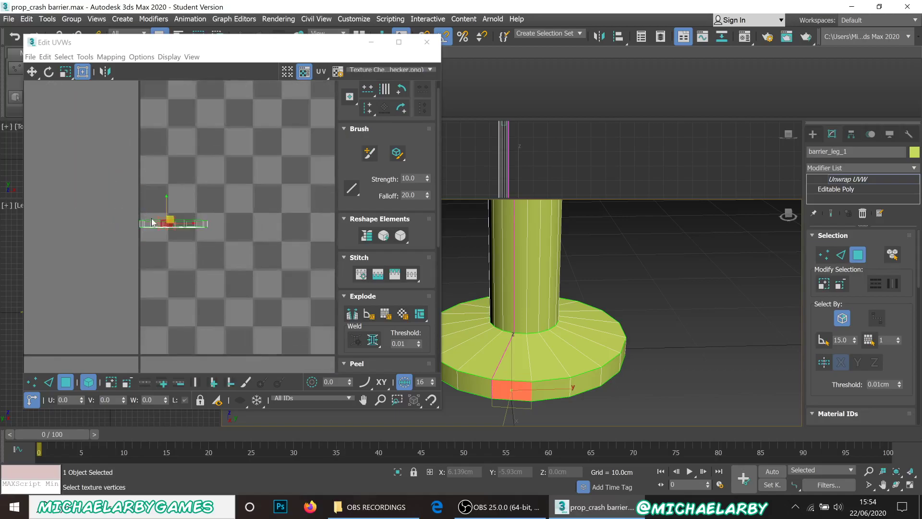
double_click(153, 235)
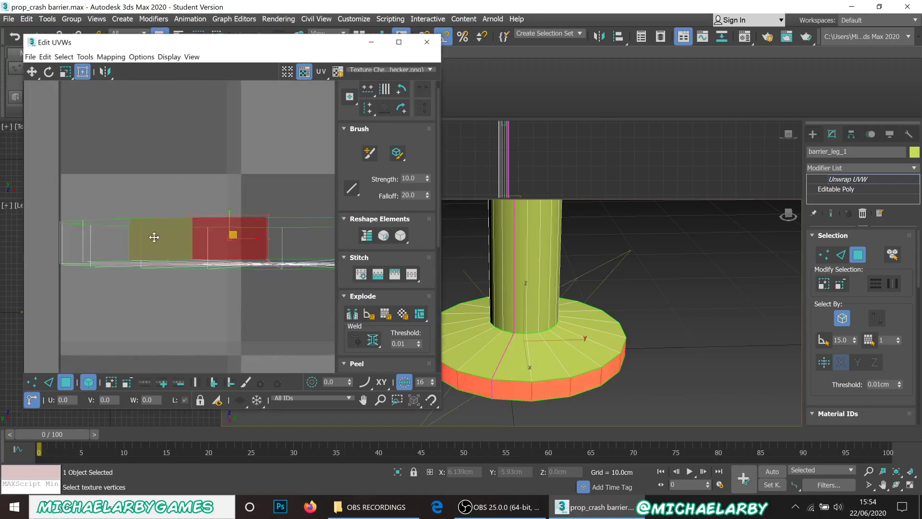
left_click(366, 236)
Step: Move the base rim's UV strip outside the checkered tile, below the lower end of the post strip
scroll(216, 226, "down", 6)
scroll(217, 214, "up", 5)
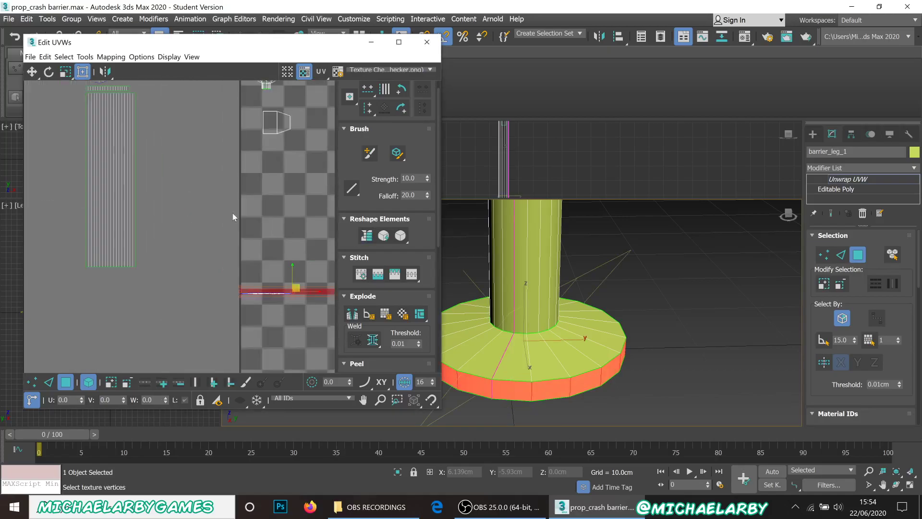
left_click_drag(281, 291, 106, 273)
Step: Apply Relax Until Flat to the base rim's strip and bring it closer to the post strip's lower edge
scroll(105, 269, "up", 5)
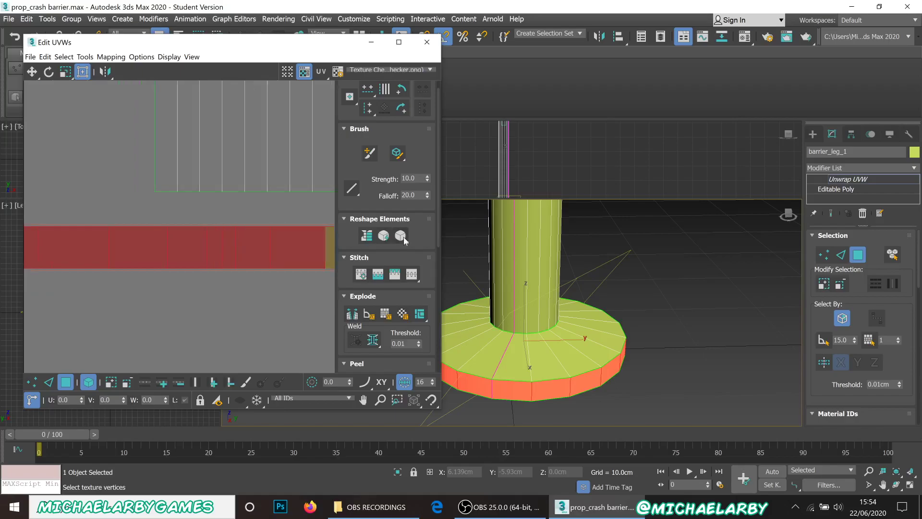
left_click(376, 234)
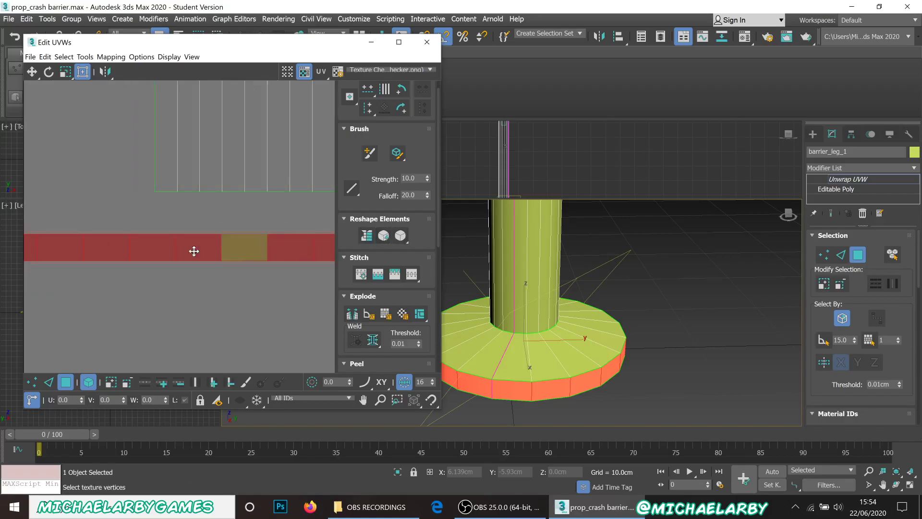
scroll(201, 242, "down", 3)
scroll(216, 247, "up", 5)
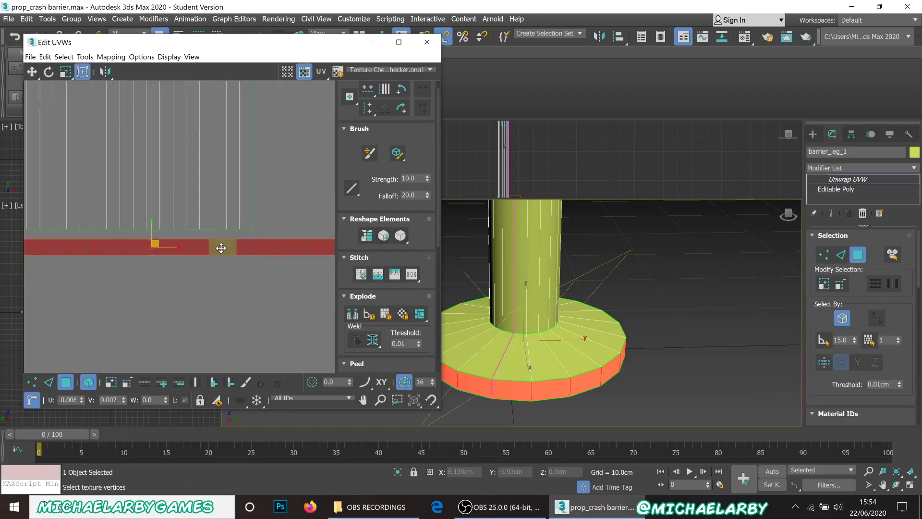
scroll(214, 249, "down", 2)
scroll(506, 354, "down", 5)
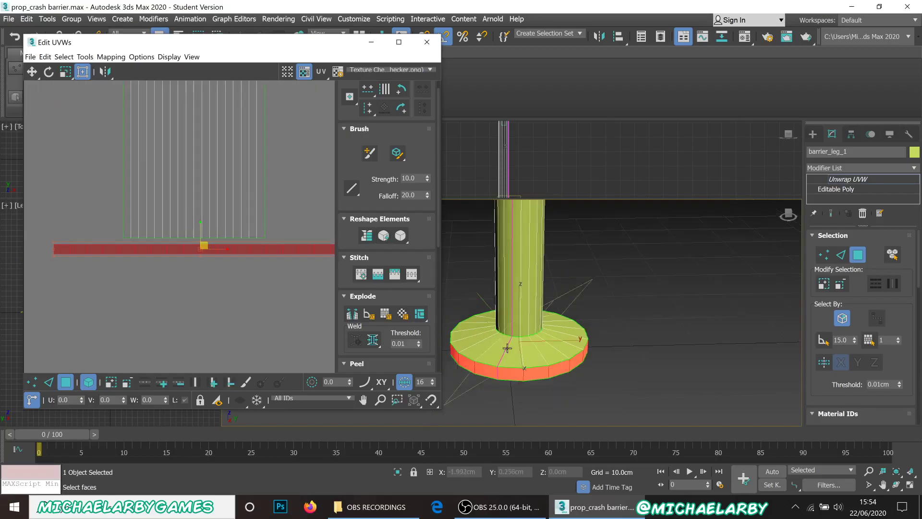
Step: Select all the faces on the underside of the leg's base and flatten their collapsed UVs with Relax Until Flat
middle_click_drag(506, 354, 514, 259, "alt")
scroll(515, 329, "up", 5)
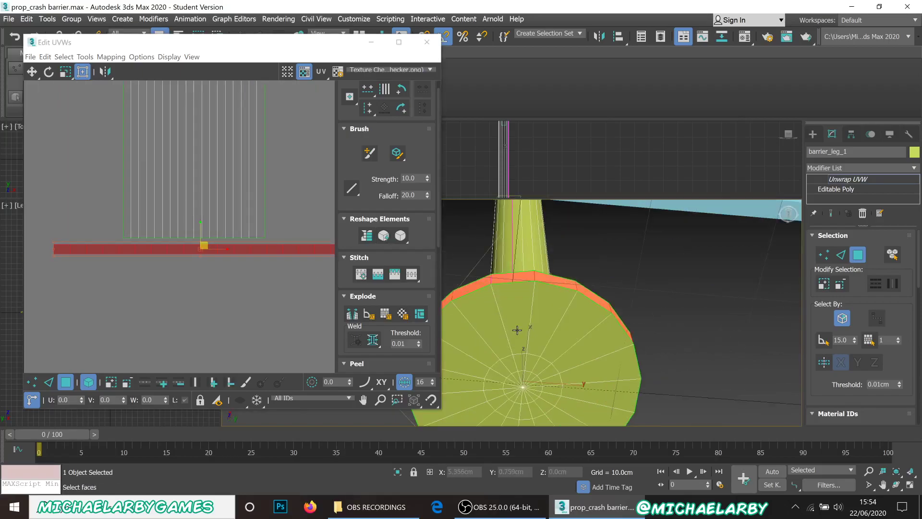
left_click(517, 329)
scroll(229, 220, "down", 6)
scroll(276, 212, "up", 8)
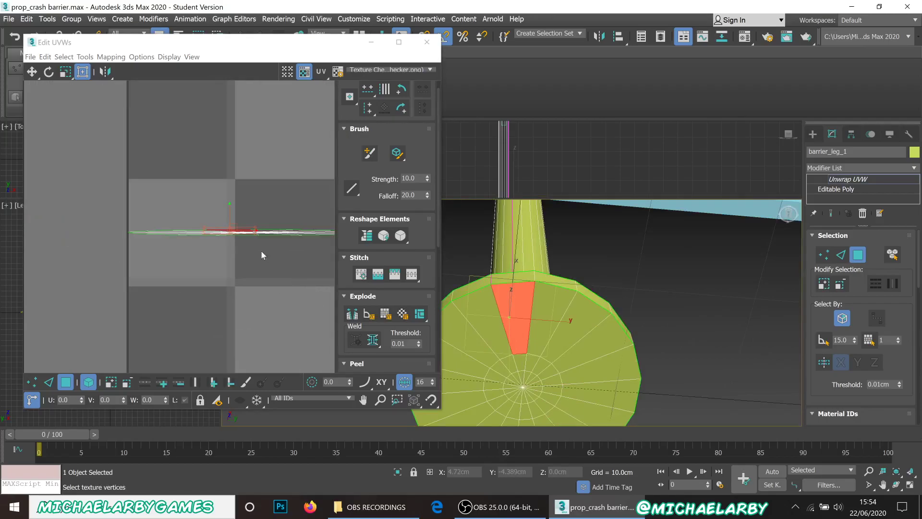
left_click(228, 234)
scroll(191, 209, "down", 6)
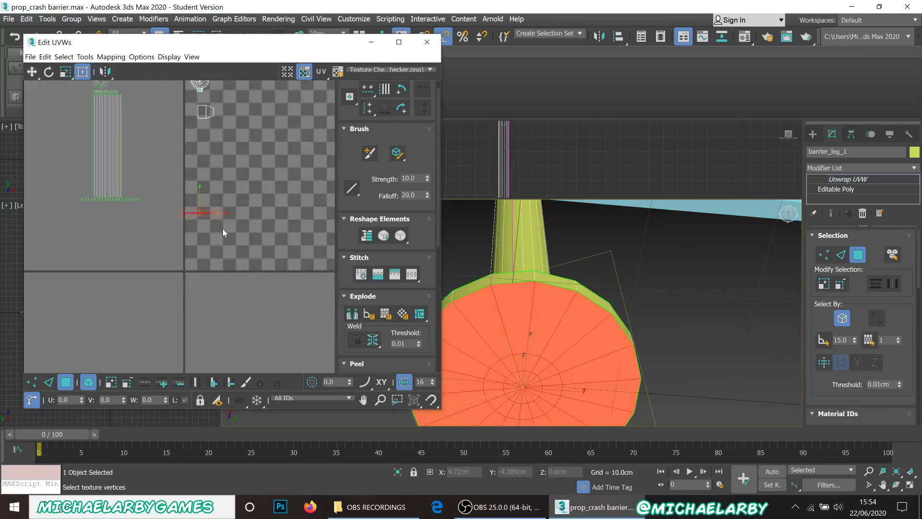
left_click(384, 235)
scroll(206, 211, "up", 4)
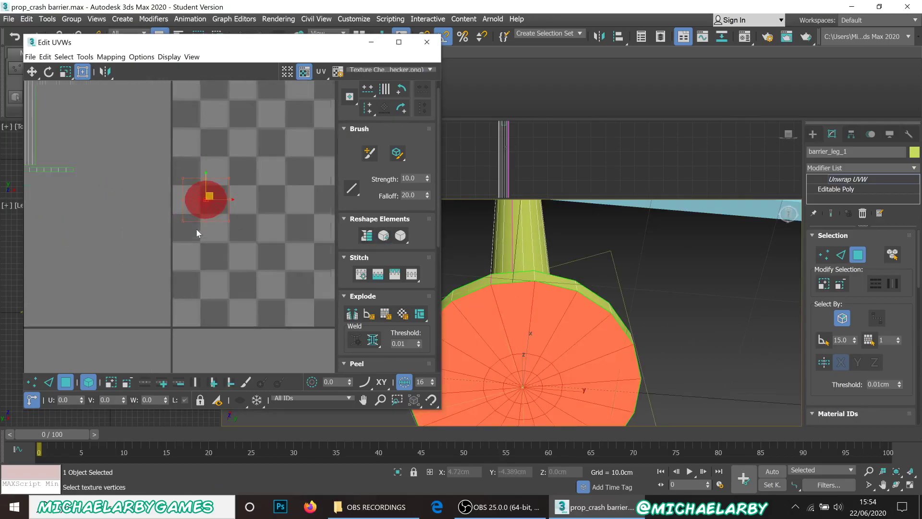
Step: Move the base underside's flattened disc outside the checkered tile, centred just below the base rim's strip
left_click_drag(208, 209, 25, 215)
scroll(151, 212, "down", 4)
scroll(90, 200, "up", 5)
scroll(89, 198, "up", 3)
scroll(219, 283, "up", 2)
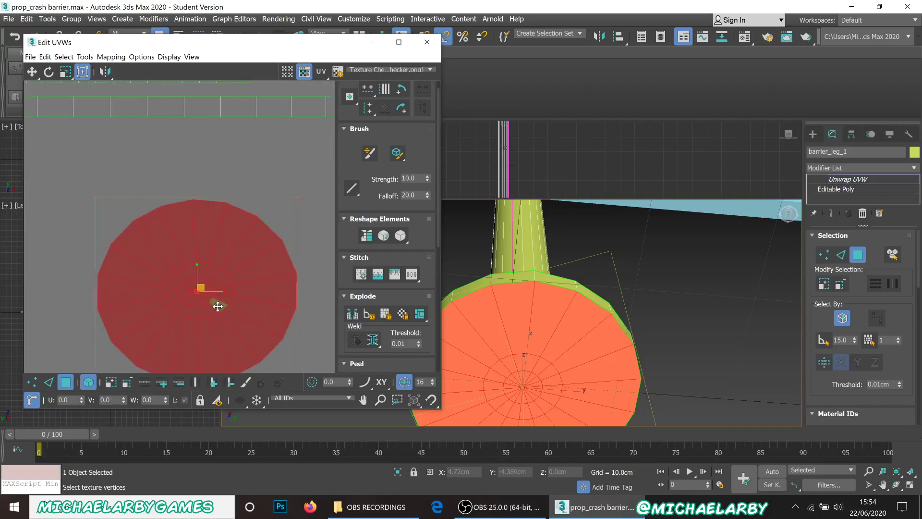
scroll(206, 259, "down", 2)
scroll(263, 264, "up", 1)
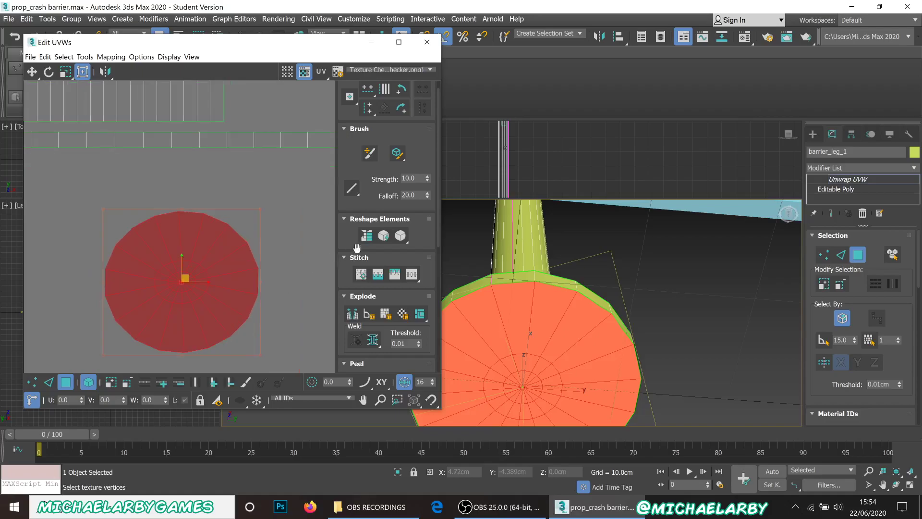
scroll(277, 279, "down", 3)
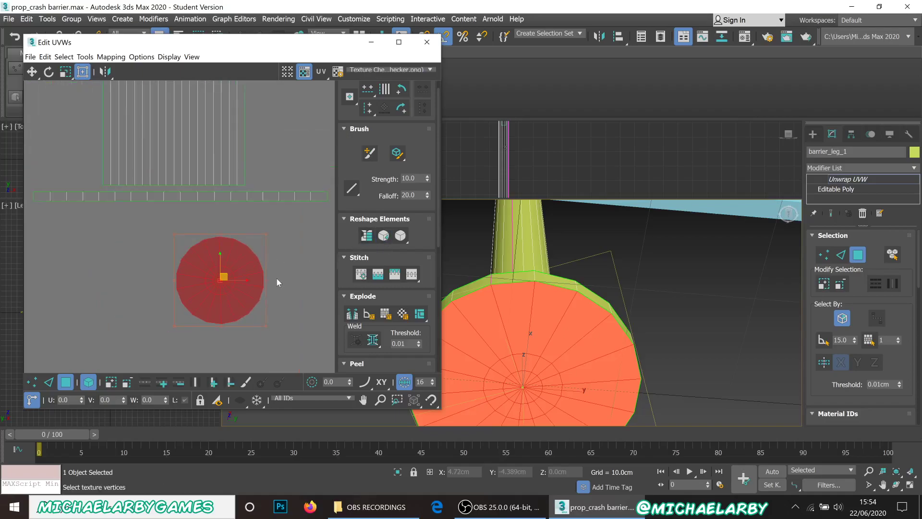
left_click_drag(254, 279, 203, 257)
scroll(180, 307, "down", 8)
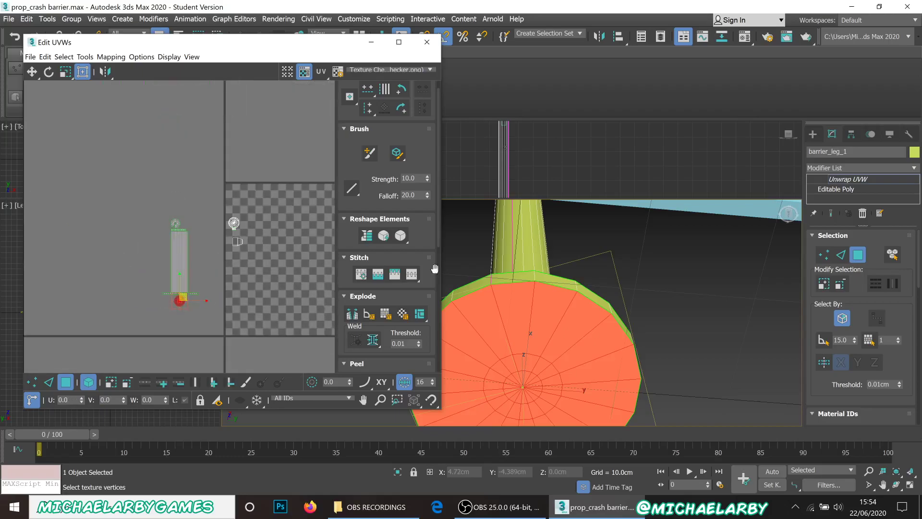
Step: Select the side faces of the narrow neck beneath the ball and straighten their UVs into a flat strip
middle_click_drag(471, 284, 455, 413, "alt")
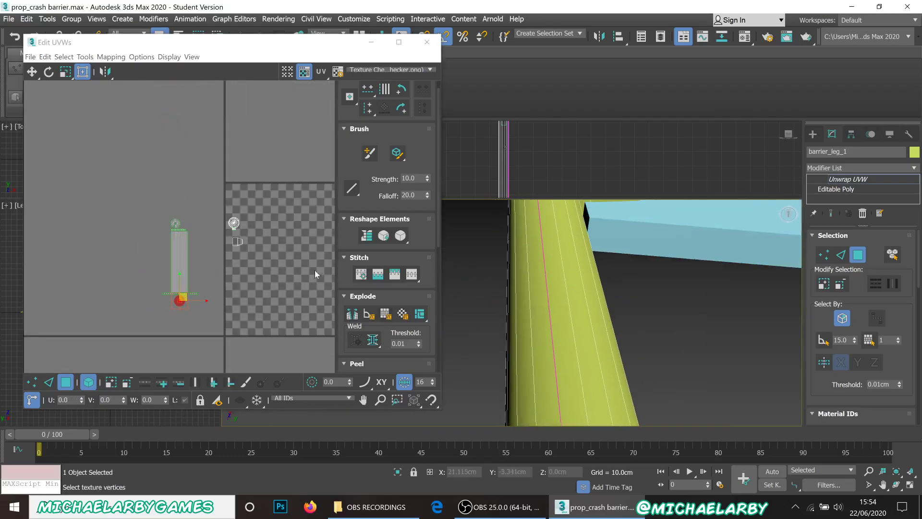
scroll(240, 230, "up", 8)
scroll(217, 255, "up", 6)
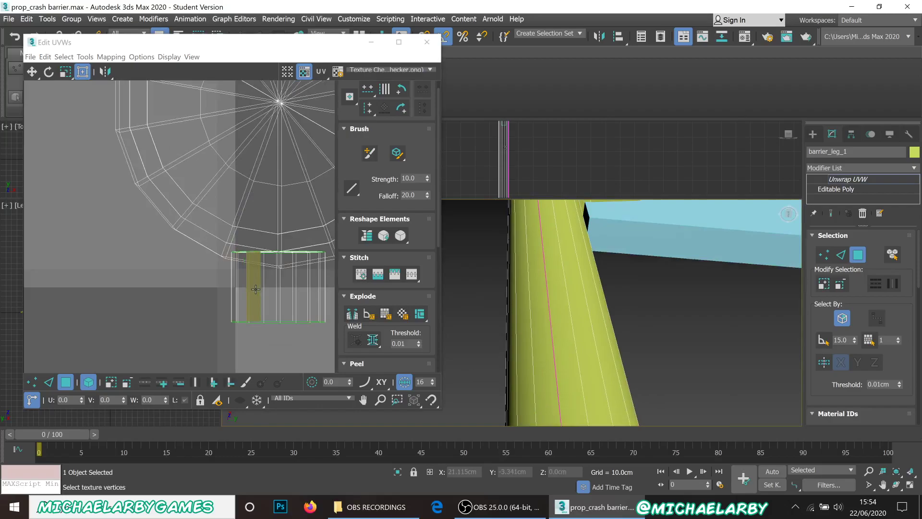
left_click(257, 291)
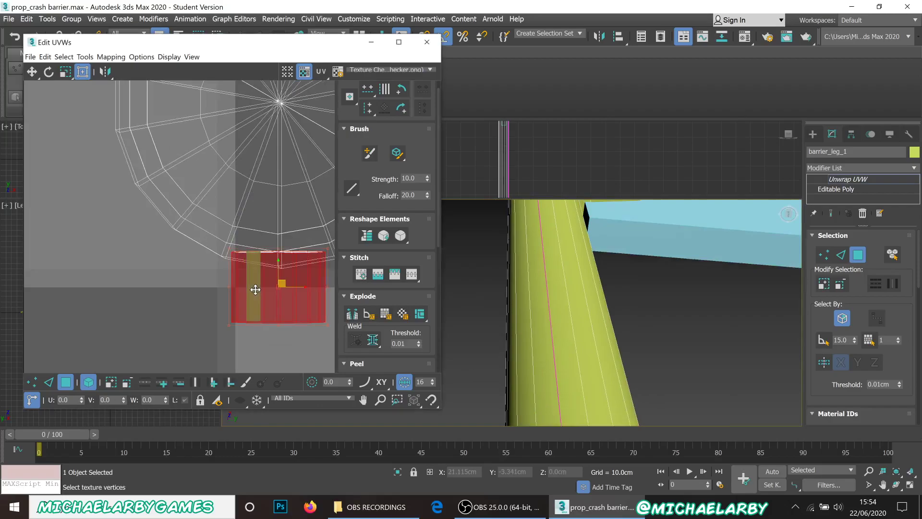
left_click(369, 243)
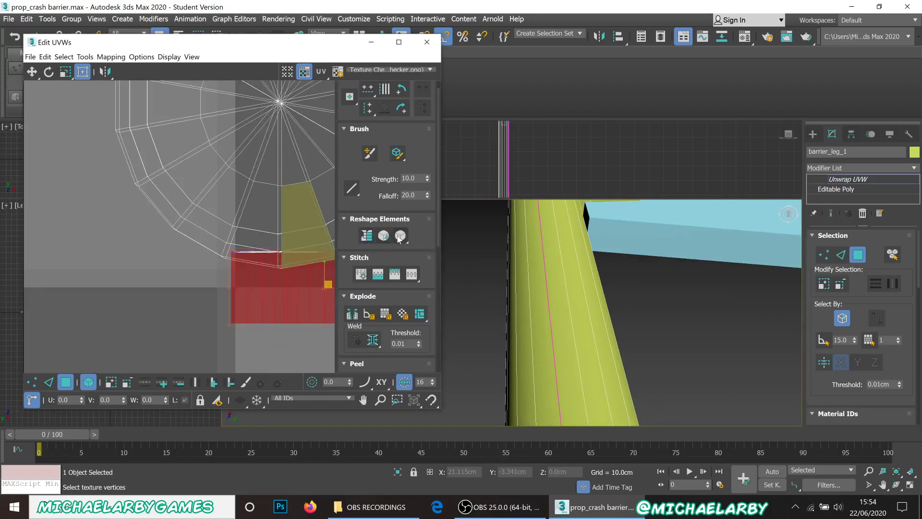
Step: Move the neck's UV strip outside the tile, above the short strip on the post and beside the flattened ring
scroll(238, 230, "down", 6)
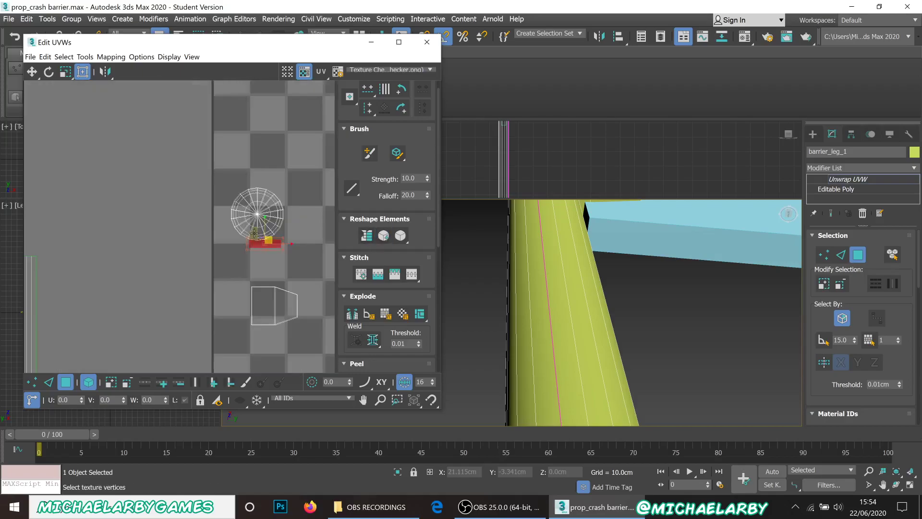
scroll(239, 230, "down", 3)
left_click_drag(293, 241, 145, 240)
scroll(144, 239, "up", 5)
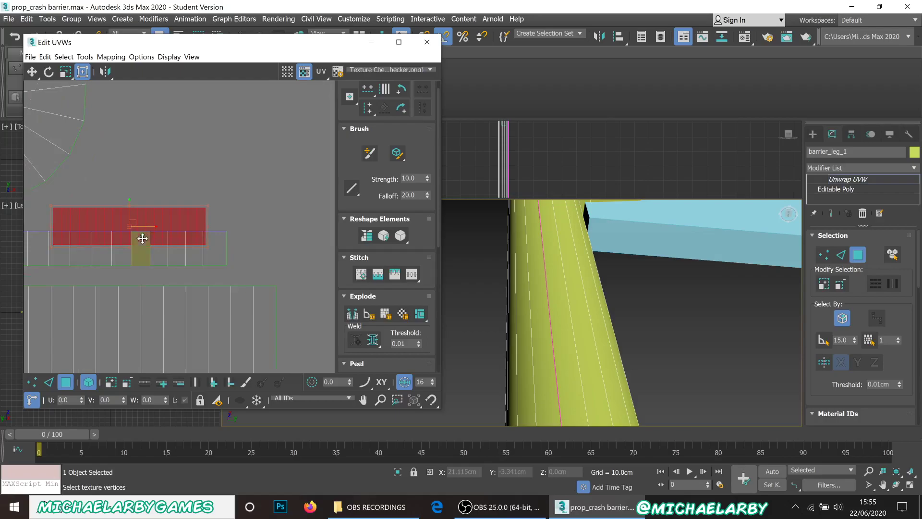
left_click_drag(134, 221, 161, 198)
scroll(171, 230, "down", 9)
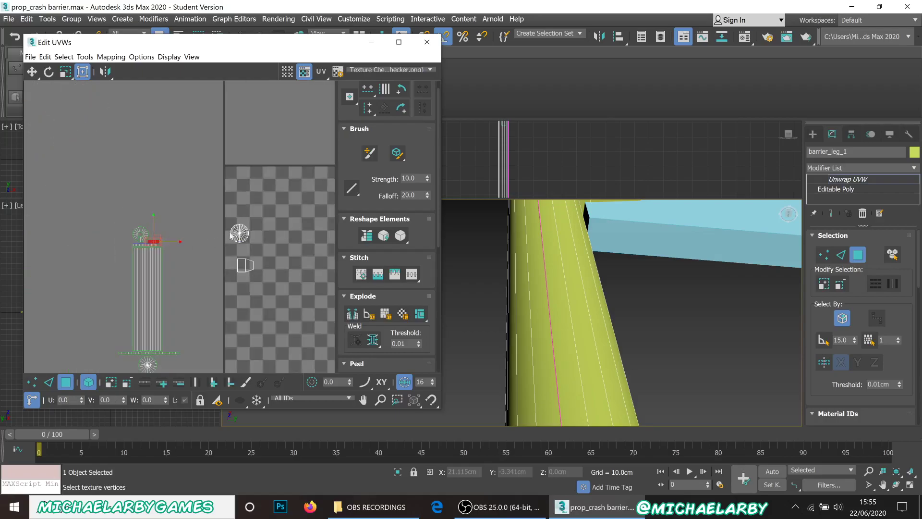
Step: Move the ball's round UV shell up and sideways, away from the thin collapsed sliver overlapping its lower edge
scroll(239, 231, "up", 9)
scroll(230, 283, "up", 6)
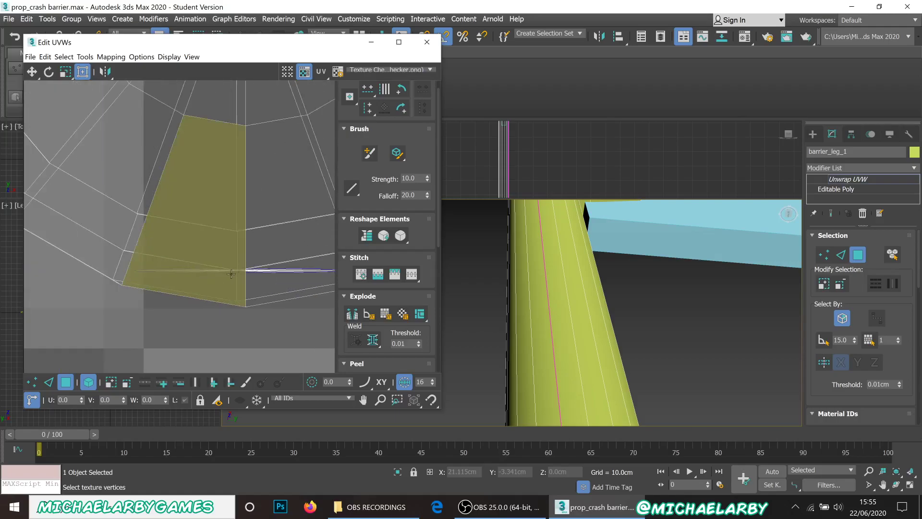
left_click(207, 269)
scroll(211, 271, "down", 6)
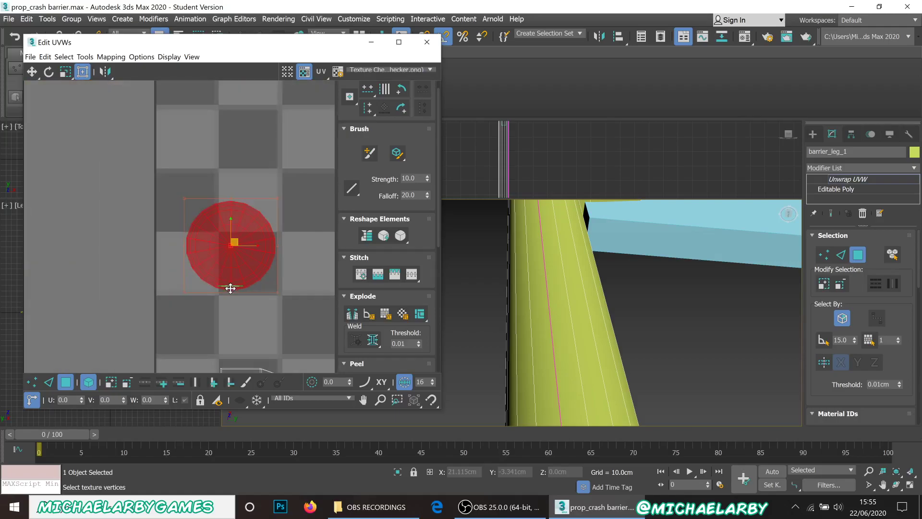
left_click_drag(233, 244, 263, 220)
scroll(228, 291, "up", 3)
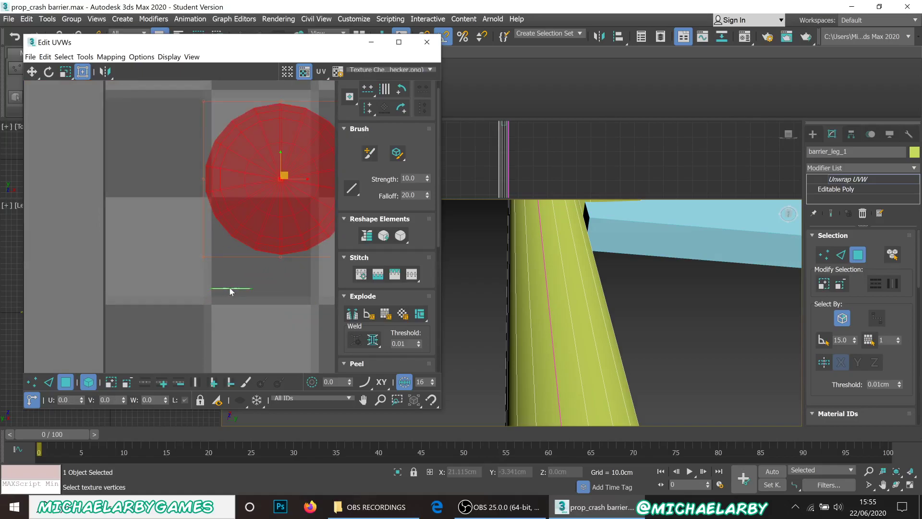
Step: Select the thin collapsed shell below the ball's UVs and flatten it into a disc with Relax Until Flat
left_click(225, 289)
scroll(231, 280, "up", 5)
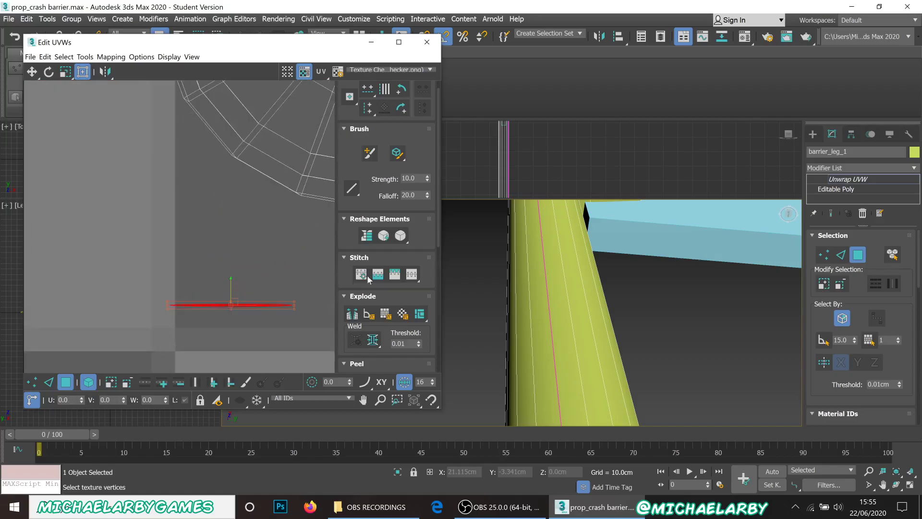
left_click(380, 237)
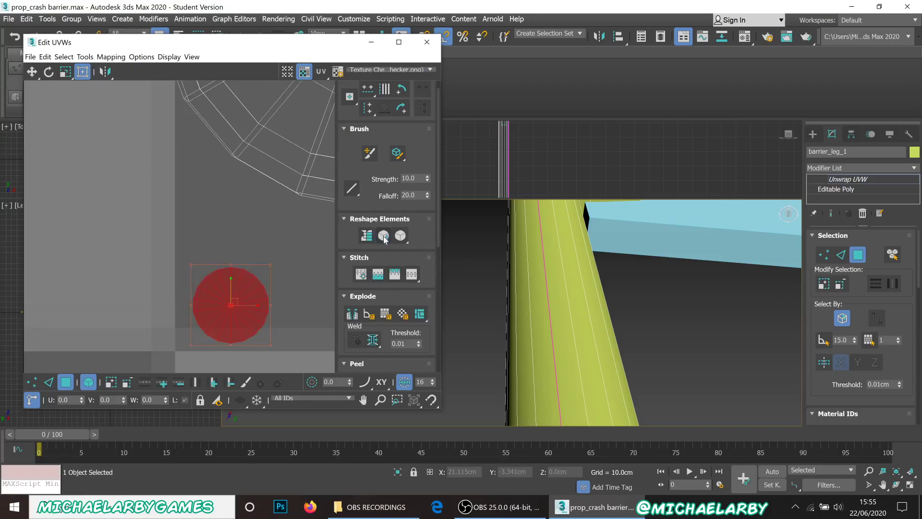
scroll(298, 244, "down", 6)
scroll(298, 243, "up", 2)
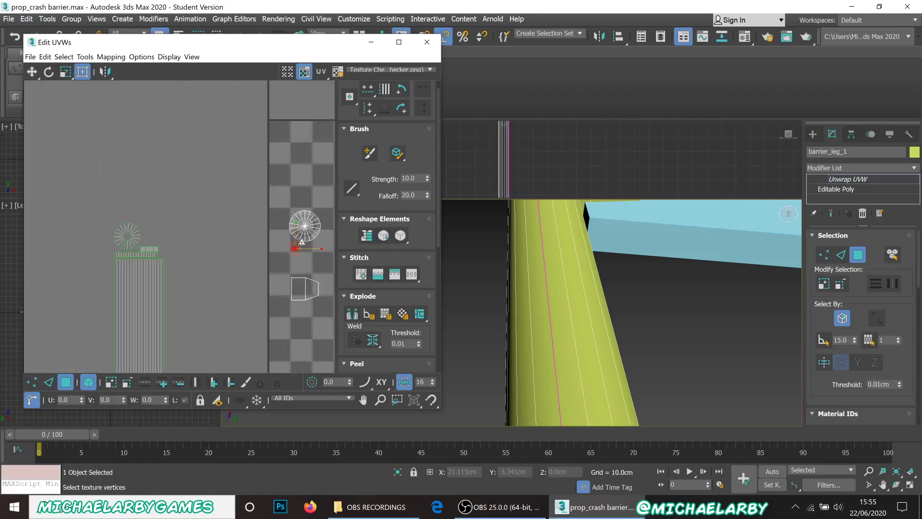
Step: Move the small flattened disc outside the tile, next to the neck's strip at the upper end of the post
scroll(291, 244, "up", 5)
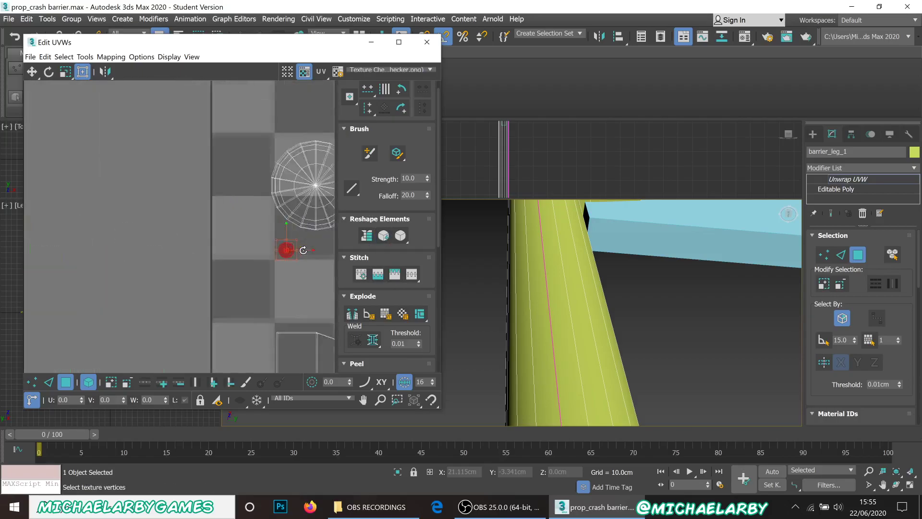
left_click_drag(286, 243, 64, 223)
scroll(217, 216, "down", 7)
scroll(143, 208, "up", 3)
left_click_drag(260, 220, 104, 214)
scroll(177, 211, "down", 5)
scroll(177, 212, "up", 2)
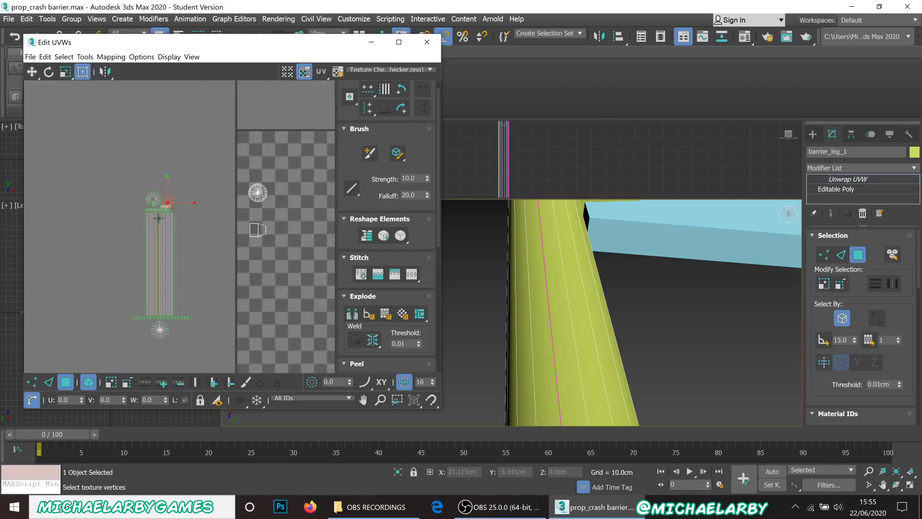
scroll(151, 210, "up", 4)
scroll(190, 210, "down", 5)
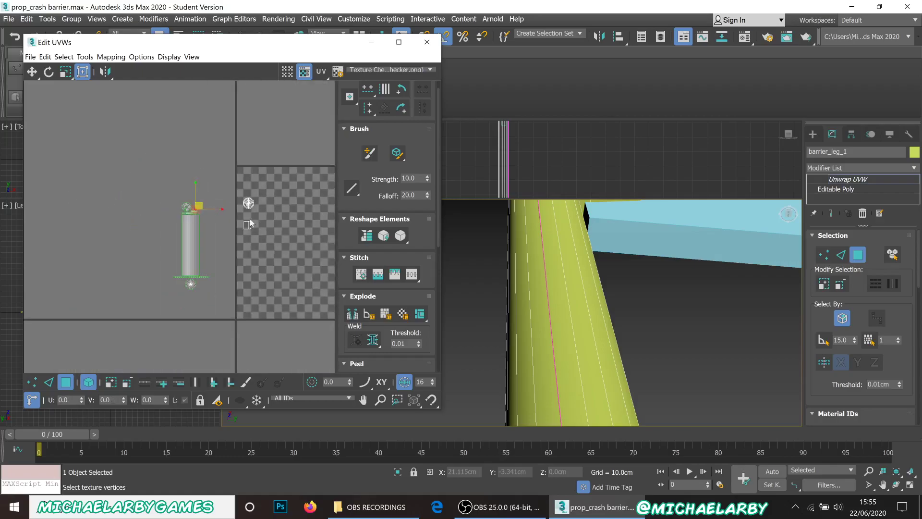
Step: Examine the whole barrier model to identify the leg parts that still need unwrapping
middle_click_drag(504, 295, 502, 351, "alt")
scroll(501, 354, "down", 5)
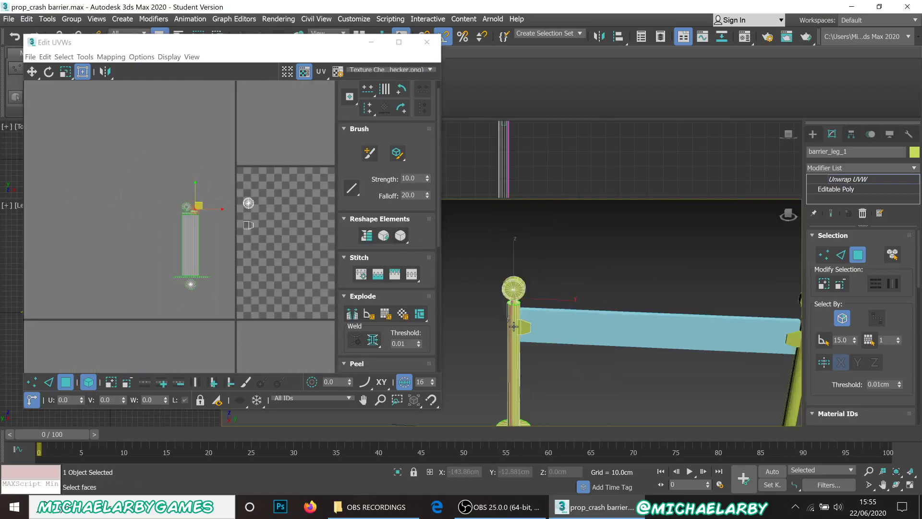
scroll(521, 317, "down", 5)
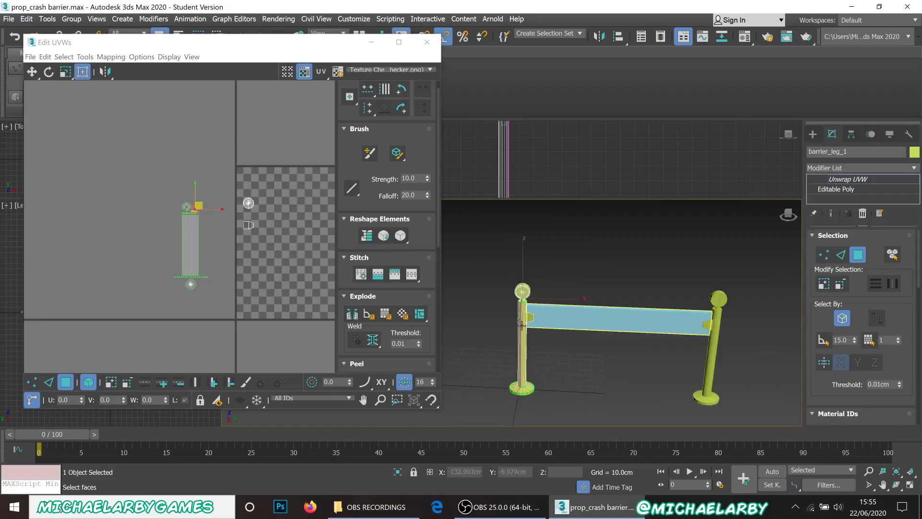
scroll(532, 311, "up", 5)
scroll(532, 301, "down", 2)
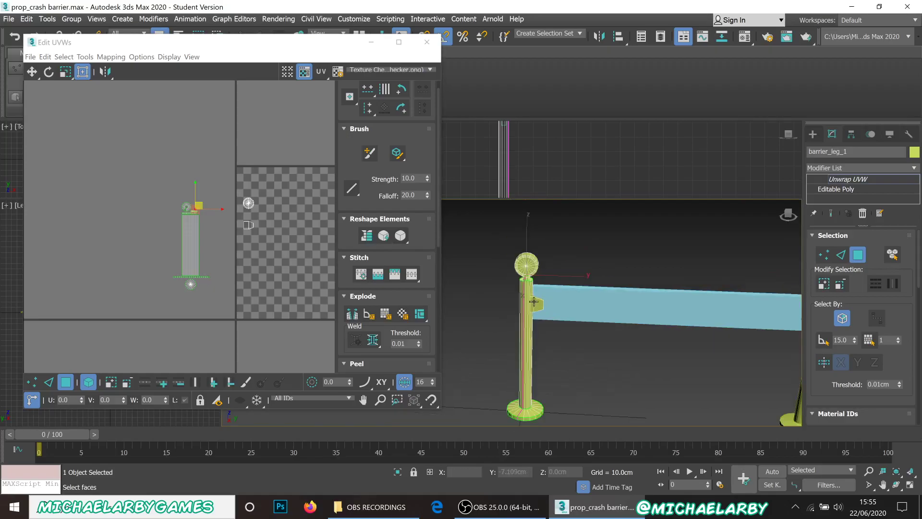
scroll(530, 266, "up", 4)
scroll(533, 271, "down", 2)
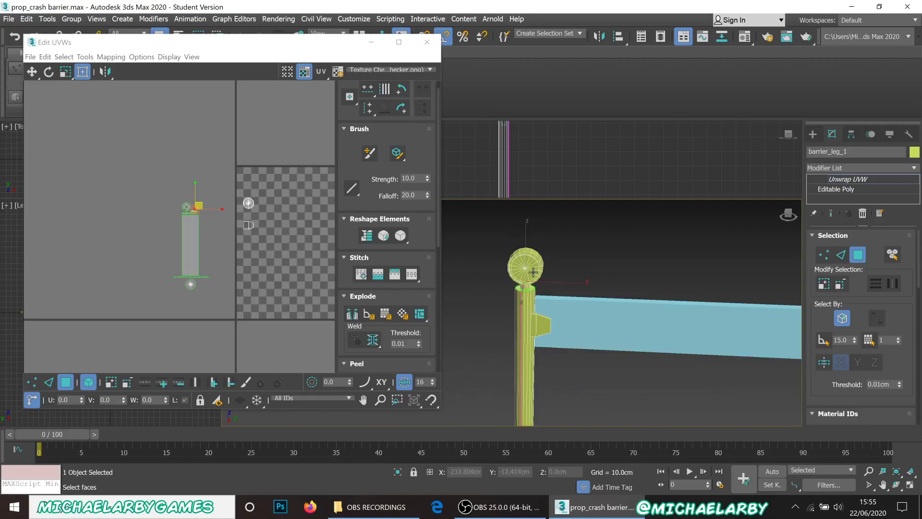
scroll(548, 298, "down", 5)
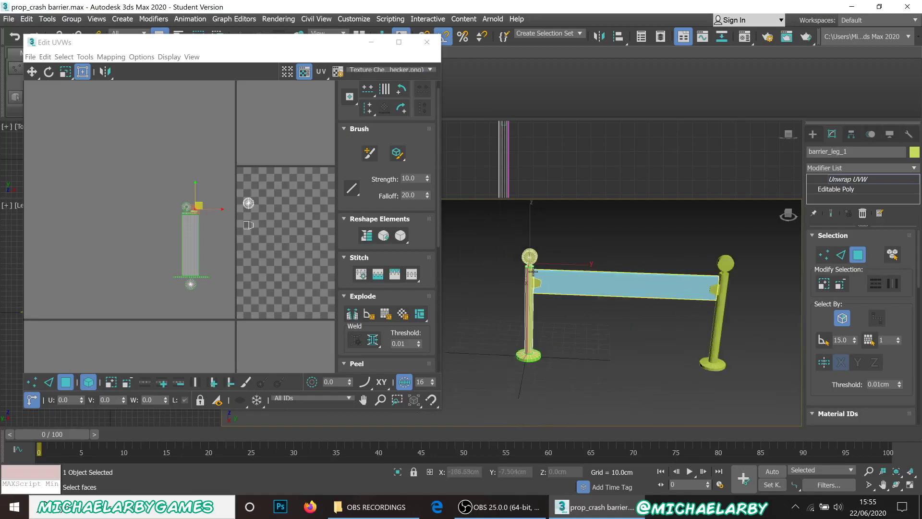
middle_click_drag(549, 297, 523, 295)
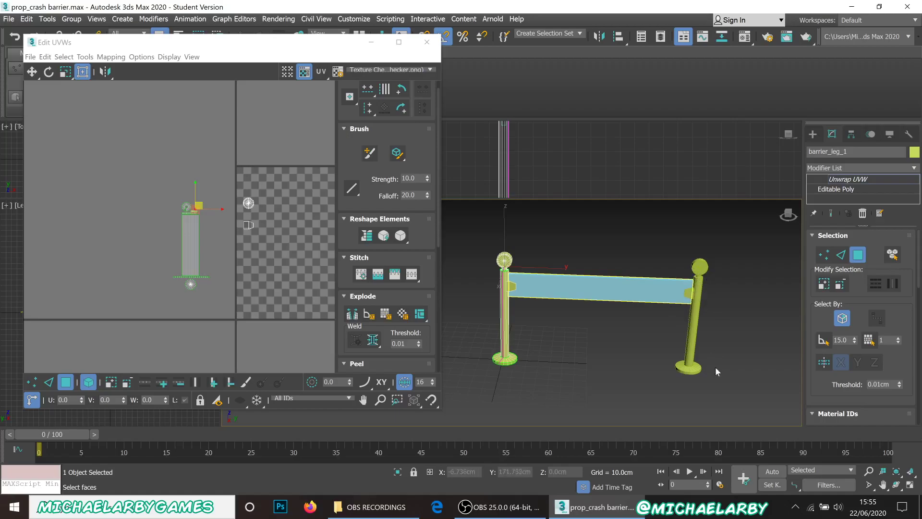
Step: Select all the faces of the tapered bracket that joins the post to the barrier panel
scroll(522, 275, "up", 8)
left_click(530, 255)
left_click(575, 355)
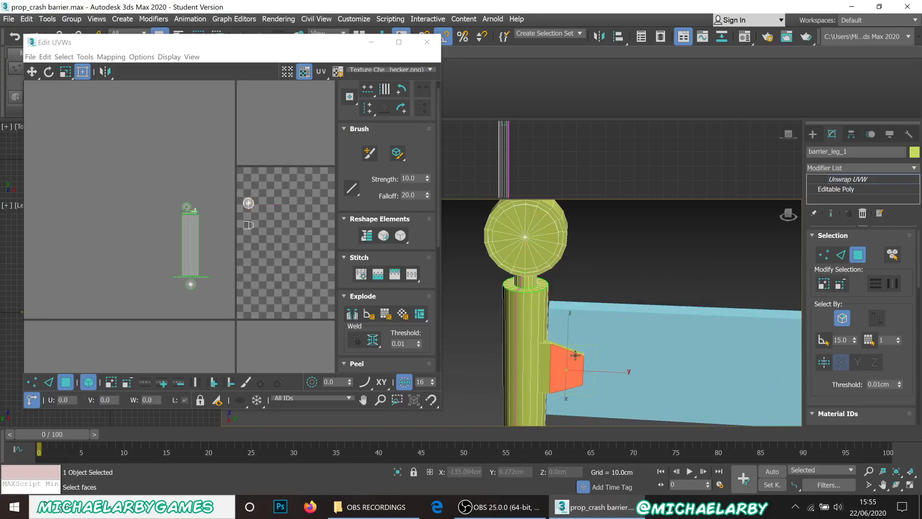
scroll(250, 230, "up", 4)
scroll(259, 249, "up", 6)
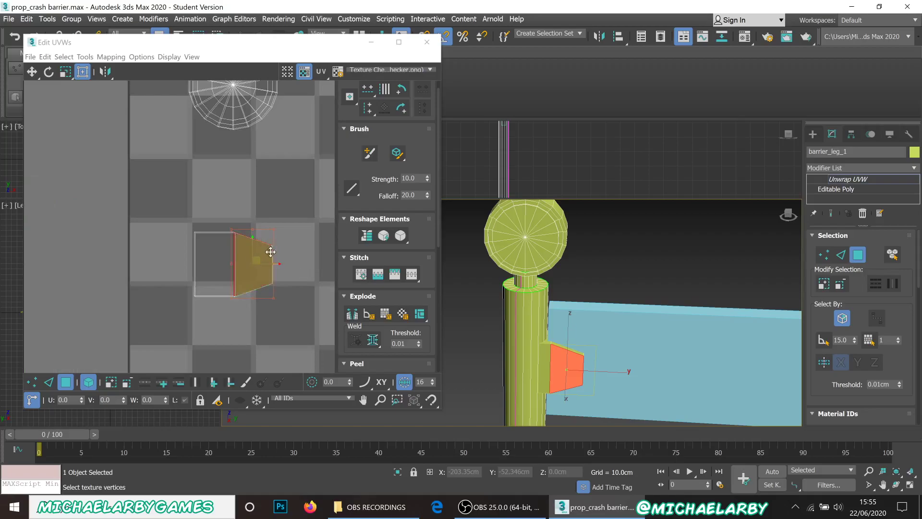
left_click(310, 262)
left_click_drag(180, 207, 293, 320)
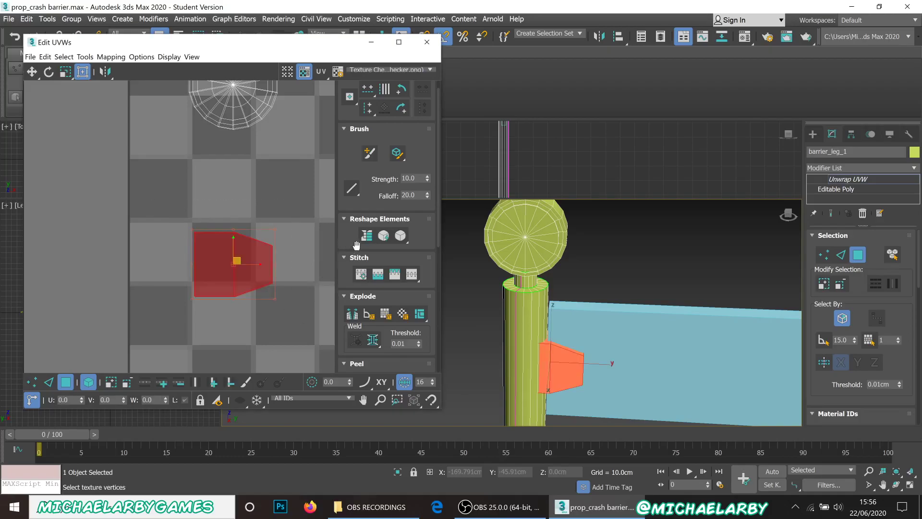
Step: Apply Relax Until Flat to the selected UVs of the tapered bracket
left_click(383, 236)
scroll(221, 266, "up", 10)
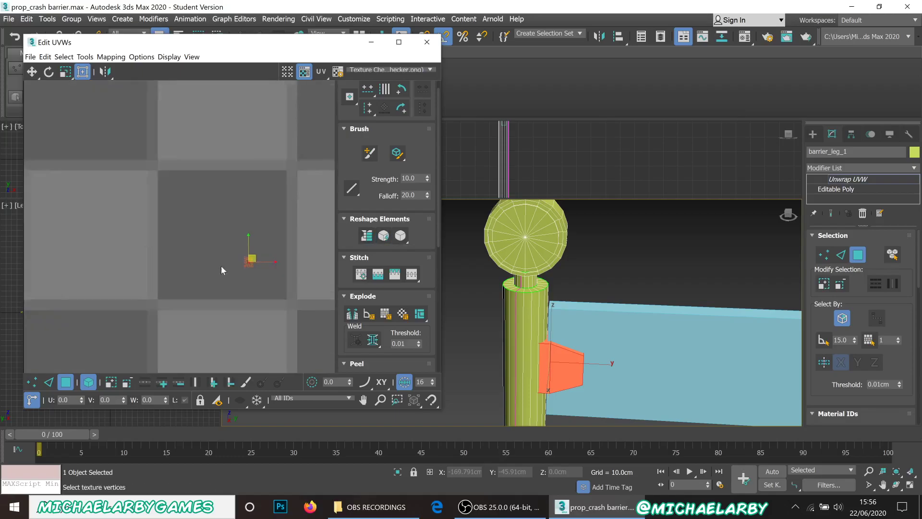
scroll(192, 248, "up", 10)
scroll(161, 289, "down", 12)
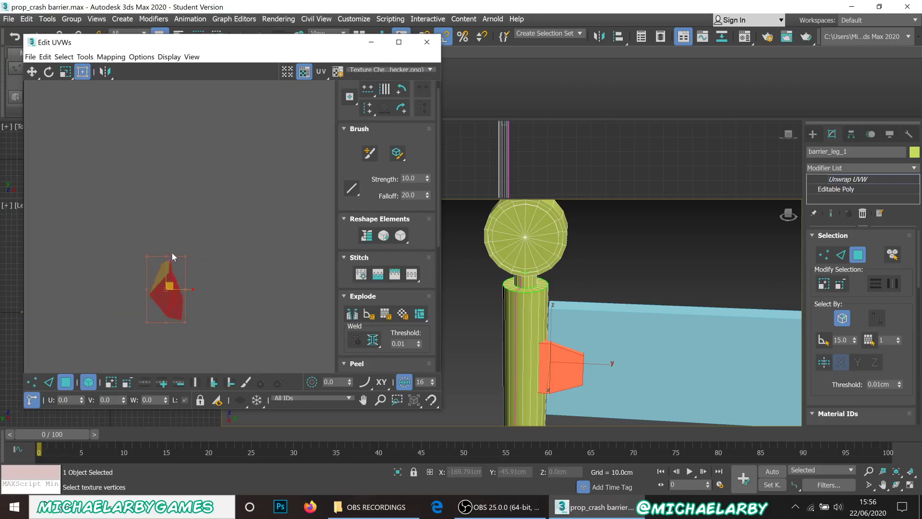
Step: Undo the last relax applied to the tapered bracket's UVs
key("ctrl+z")
scroll(210, 245, "down", 7)
scroll(212, 246, "down", 3)
Step: Select the sloping upper edge and the short upper edge beside the post on one side face of the bracket
scroll(212, 247, "up", 4)
scroll(577, 336, "up", 5)
middle_click_drag(486, 360, 624, 295)
scroll(599, 307, "up", 3)
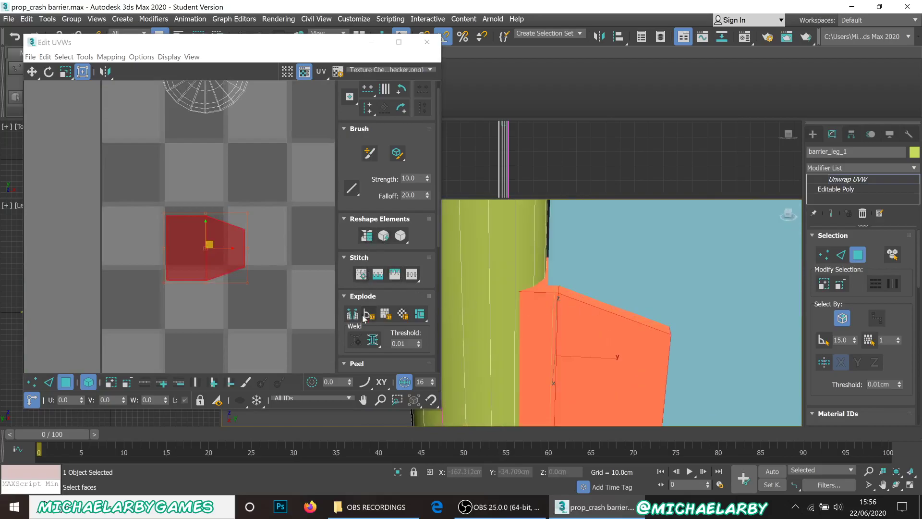
left_click(49, 383)
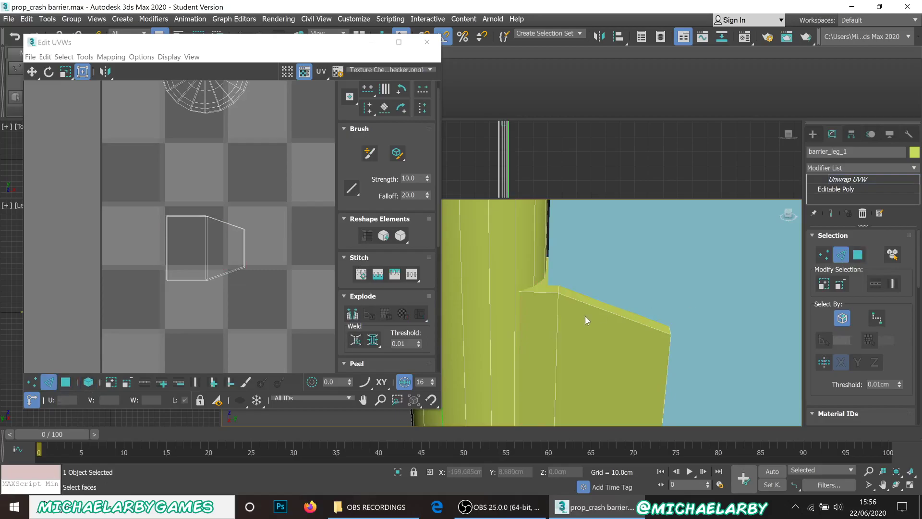
left_click(598, 309)
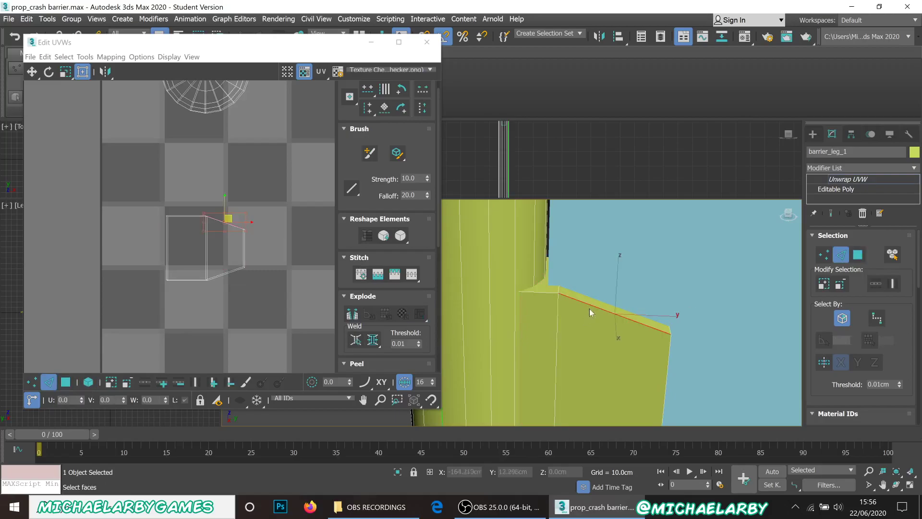
left_click(542, 291, "ctrl")
Step: Add the outer end edge and the lower edges of the same bracket side face to the selection
middle_click_drag(706, 368, 691, 326, "alt")
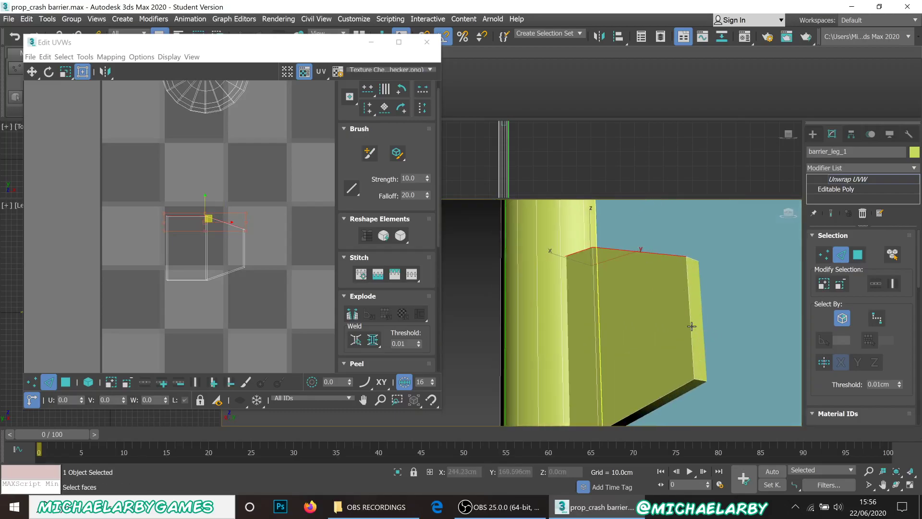
left_click(672, 365)
left_click(652, 402, "ctrl")
middle_click_drag(621, 364, 704, 280, "alt")
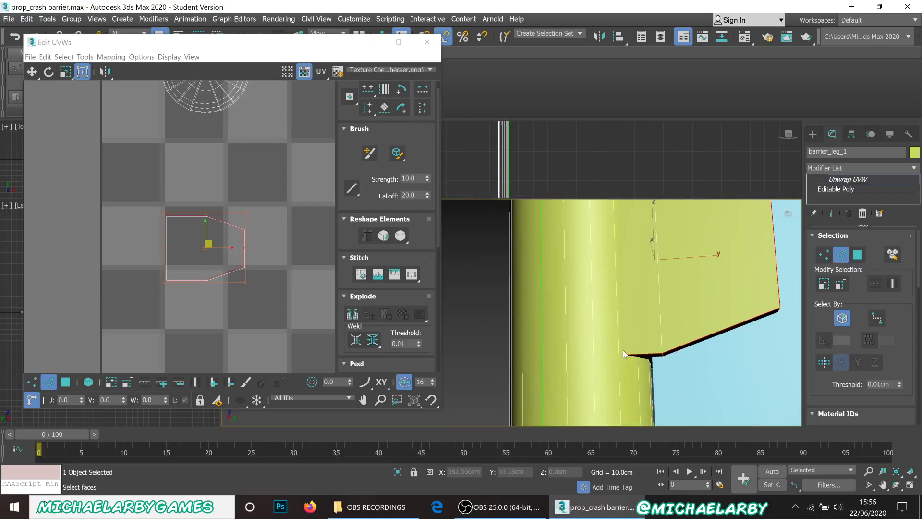
Step: In wireframe view, add the remaining outline edges of both bracket side faces and break the UVs along them
key("F3")
middle_click_drag(612, 313, 591, 336, "alt")
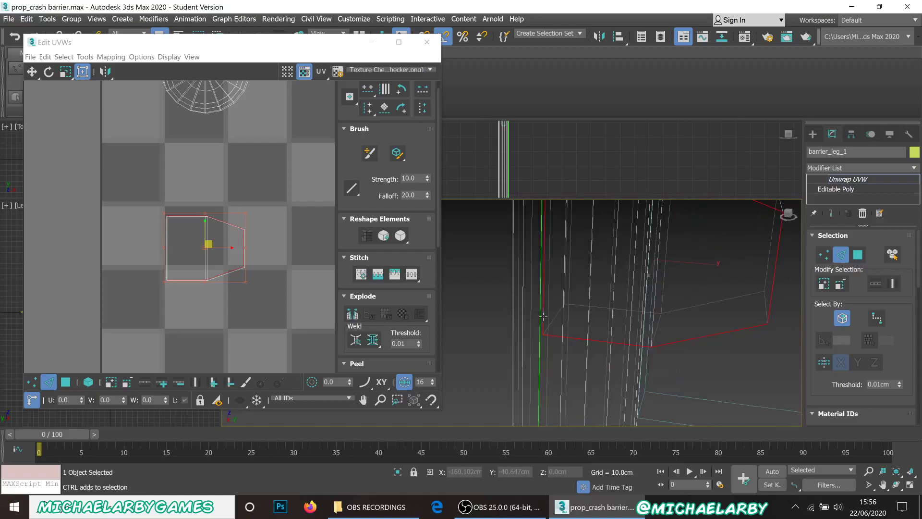
middle_click_drag(543, 316, 587, 355, "alt")
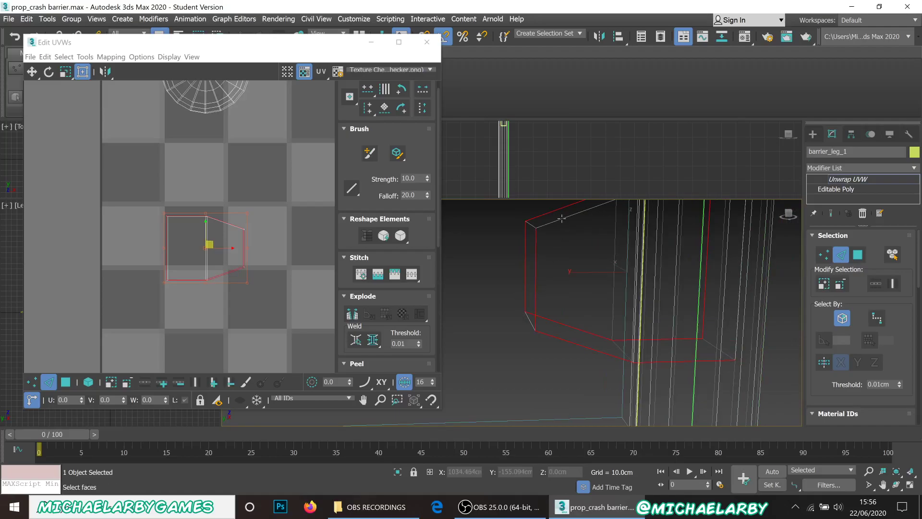
middle_click_drag(563, 220, 519, 336)
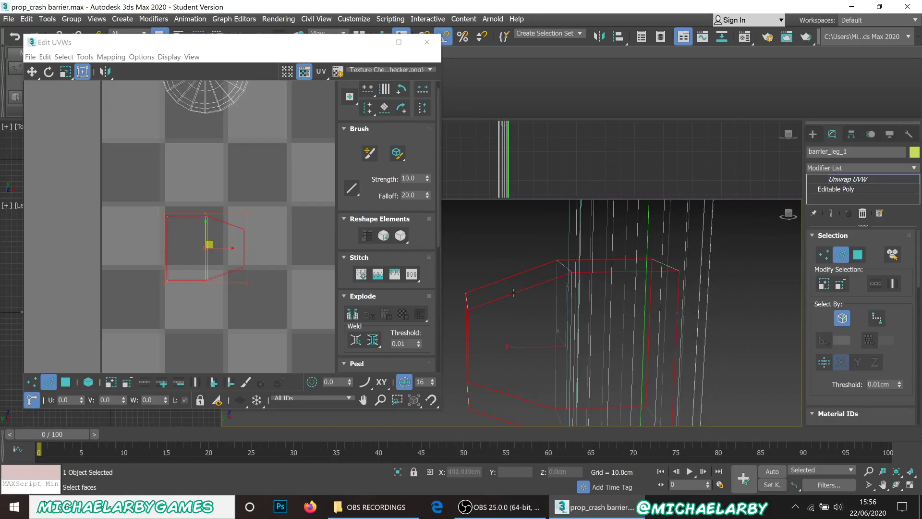
middle_click_drag(519, 330, 625, 281, "alt")
left_click(355, 315)
Step: Break the UVs along the upper cross edge at the bracket's narrow outer end
scroll(651, 290, "up", 1)
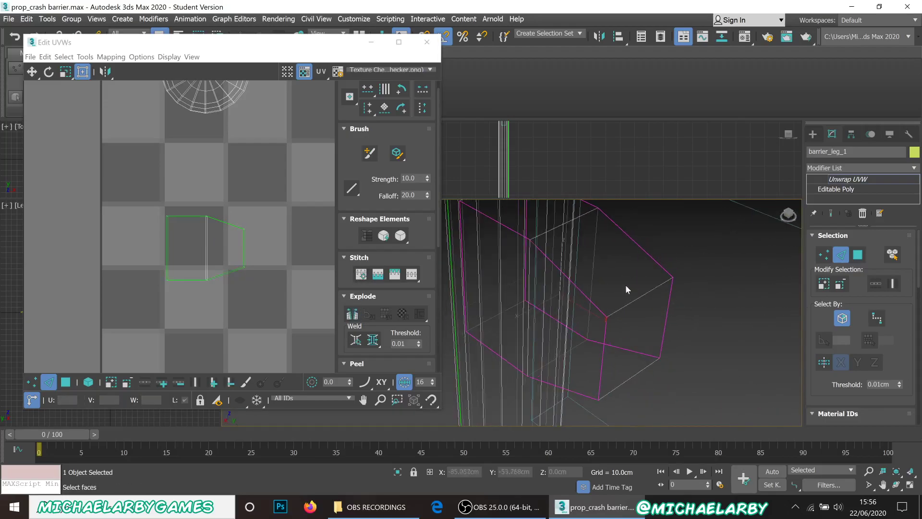
left_click(600, 318)
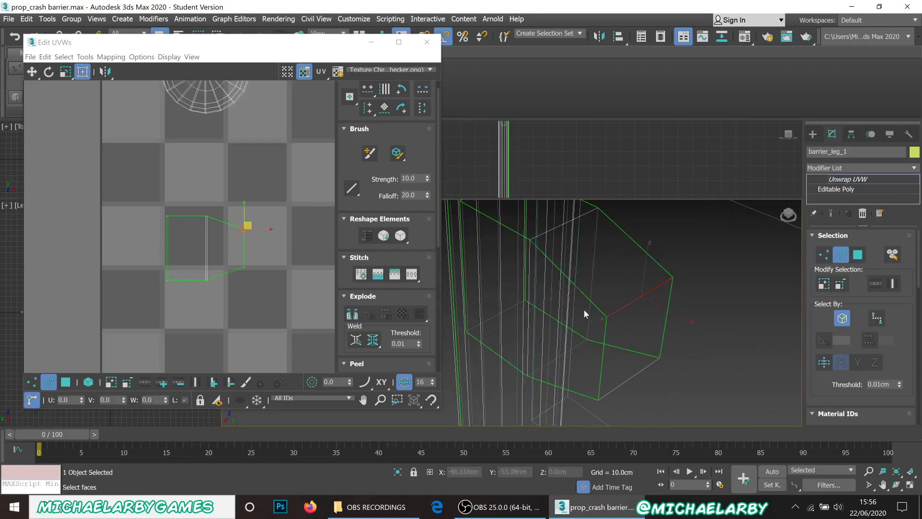
left_click(355, 316)
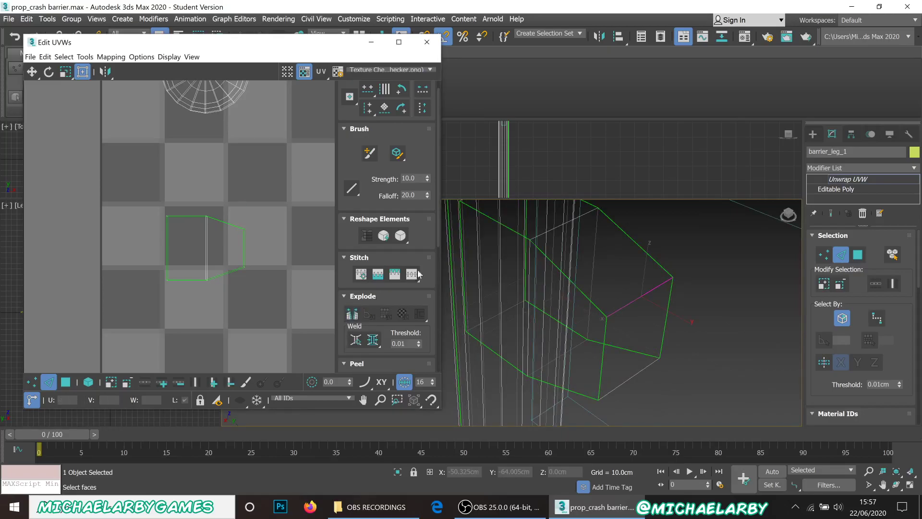
Step: Move the bracket's two detached side-face shells outside the texture tile, placing one above the other
scroll(572, 294, "down", 1)
left_click(88, 382)
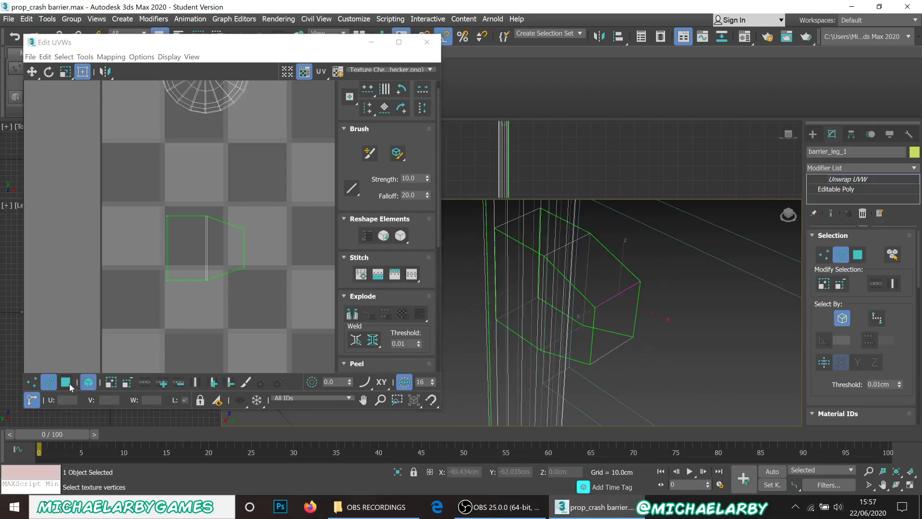
left_click(65, 382)
left_click(230, 255)
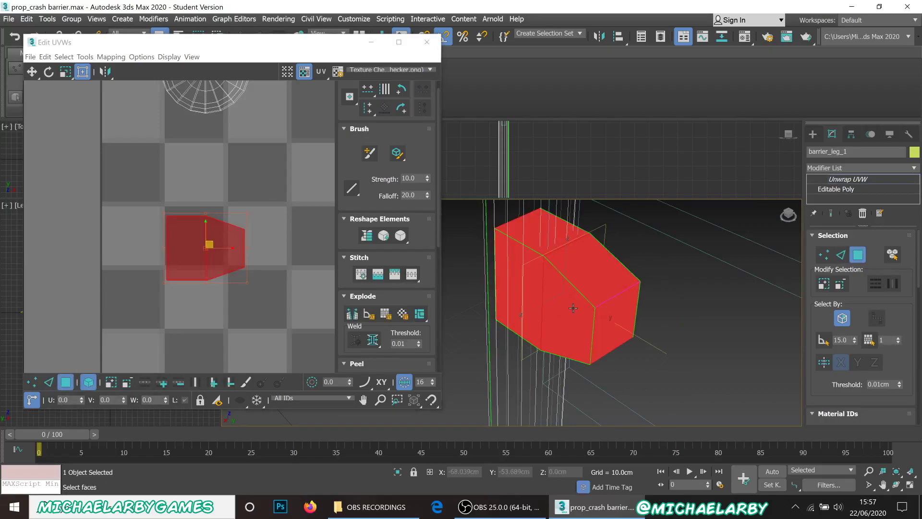
left_click(200, 251)
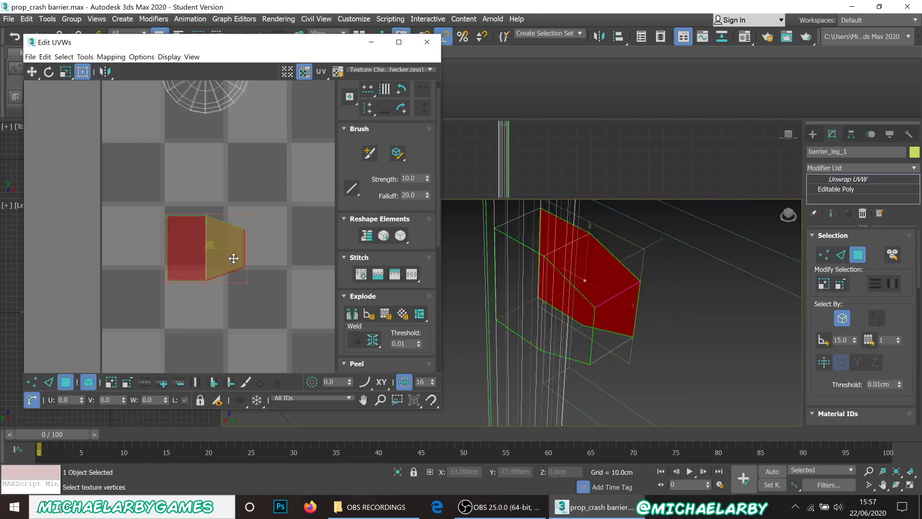
scroll(254, 245, "down", 3)
scroll(224, 249, "up", 2)
left_click_drag(248, 257, 108, 200)
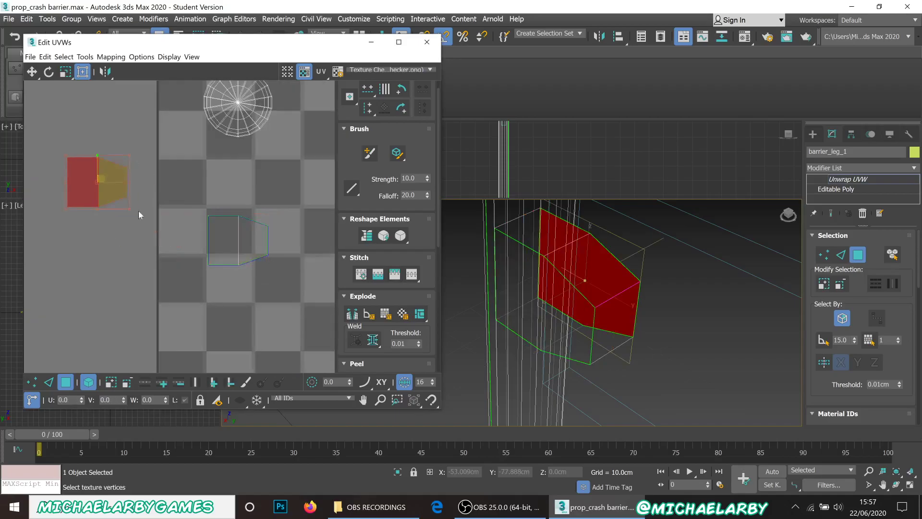
left_click(235, 250)
left_click_drag(234, 250, 91, 247)
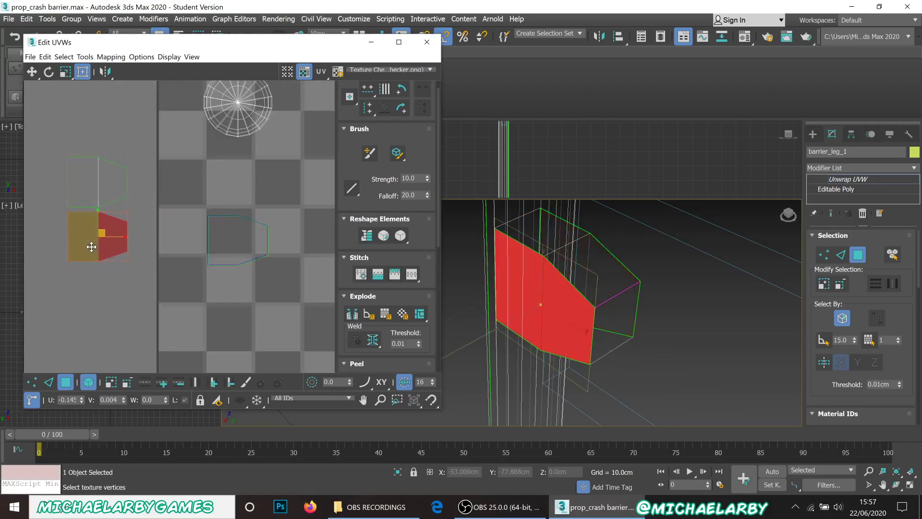
Step: Straighten the bracket's remaining band of faces into a strip and apply Relax Until Flat to it
left_click(252, 261)
left_click(370, 240)
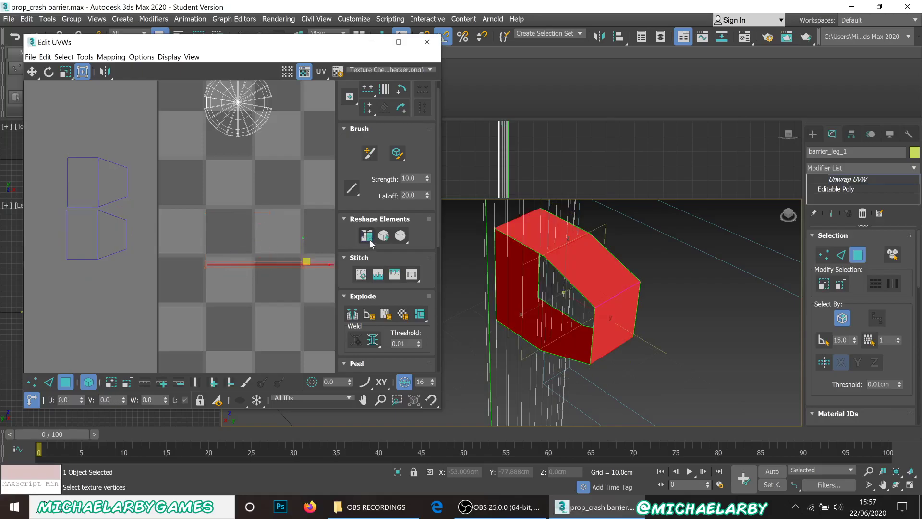
left_click(384, 236)
Step: Move the bracket's flattened strip outside the texture tile, just below the two side-face shells, and clear the selection
scroll(252, 241, "down", 3)
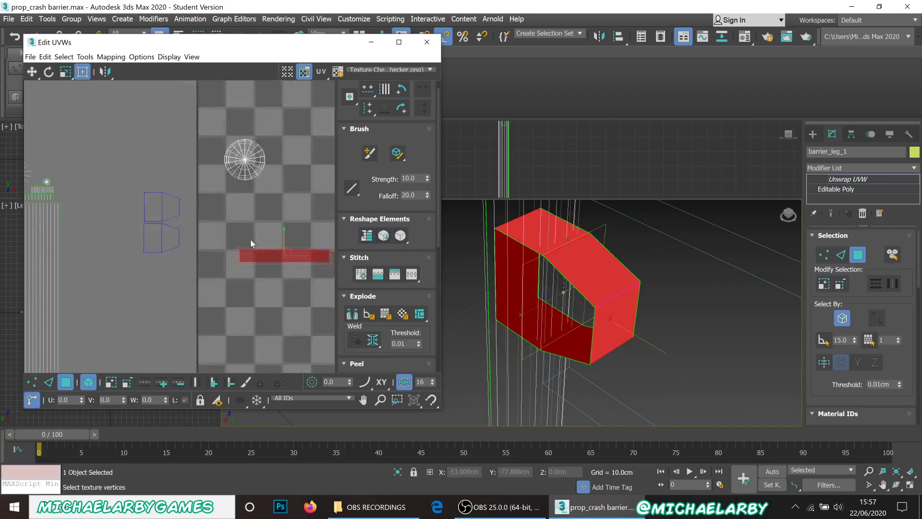
left_click_drag(260, 244, 154, 255)
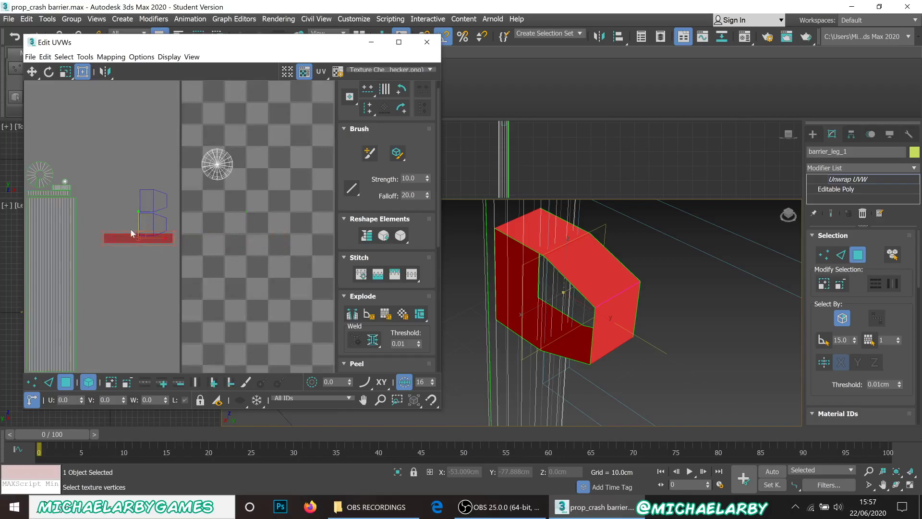
left_click(133, 260)
scroll(206, 182, "down", 2)
scroll(551, 331, "down", 4)
scroll(545, 270, "up", 4)
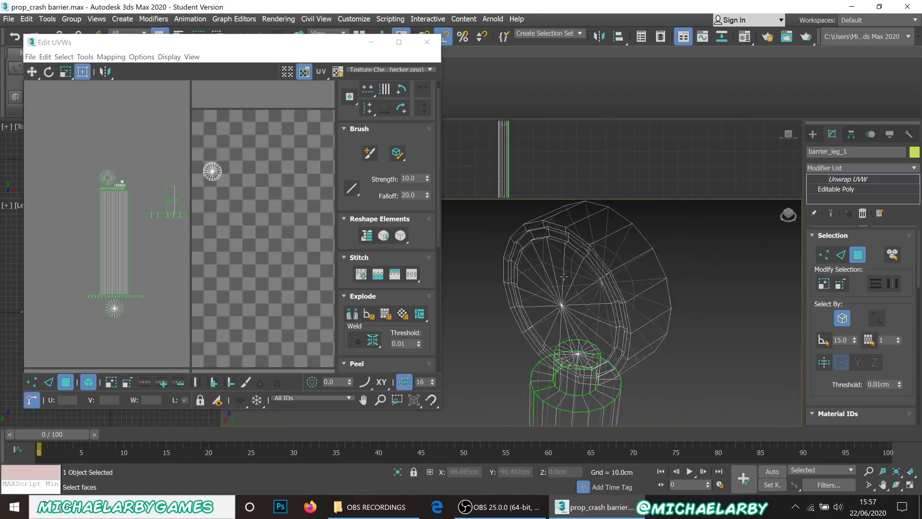
Step: Select the inner edge loop bordering the front disc of the round head and break it into a UV seam
scroll(564, 276, "up", 2)
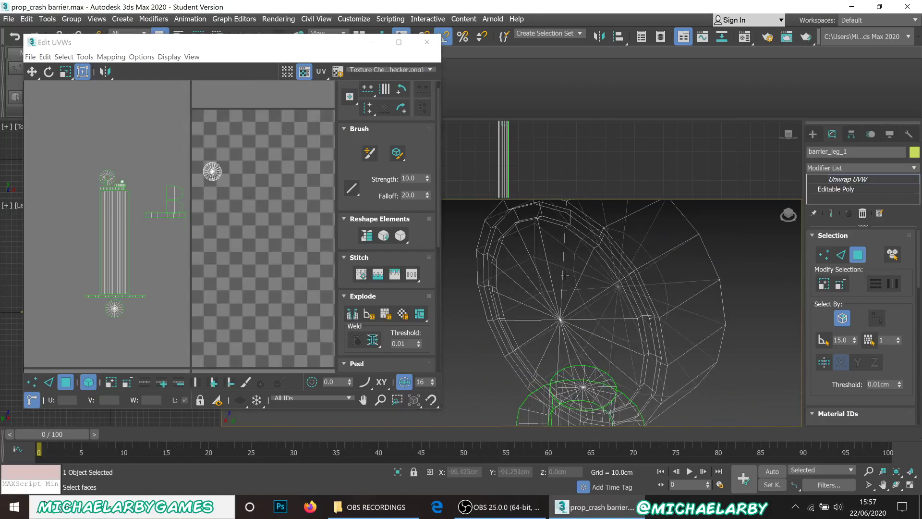
left_click(579, 232)
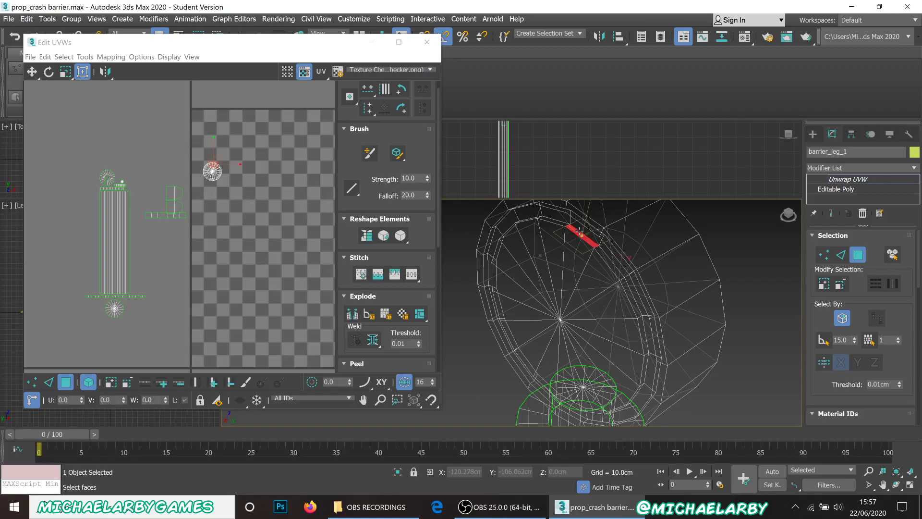
left_click(50, 381)
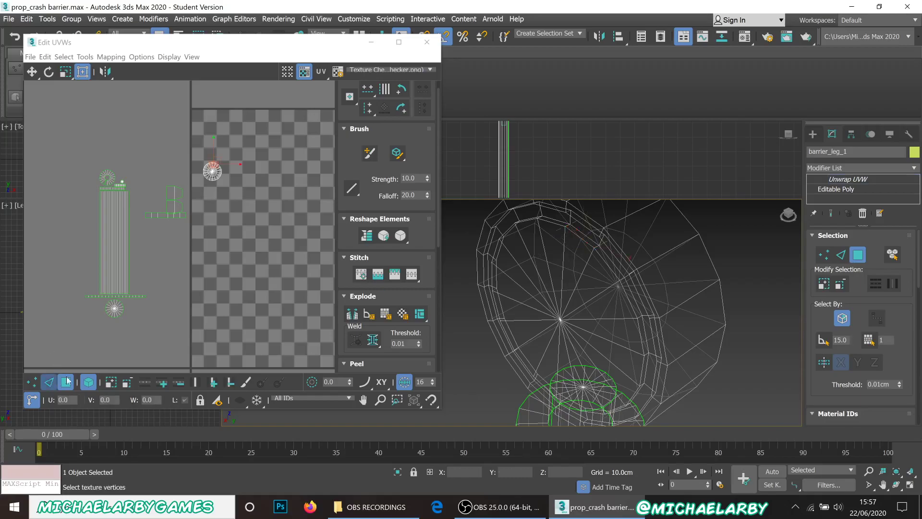
left_click(580, 232)
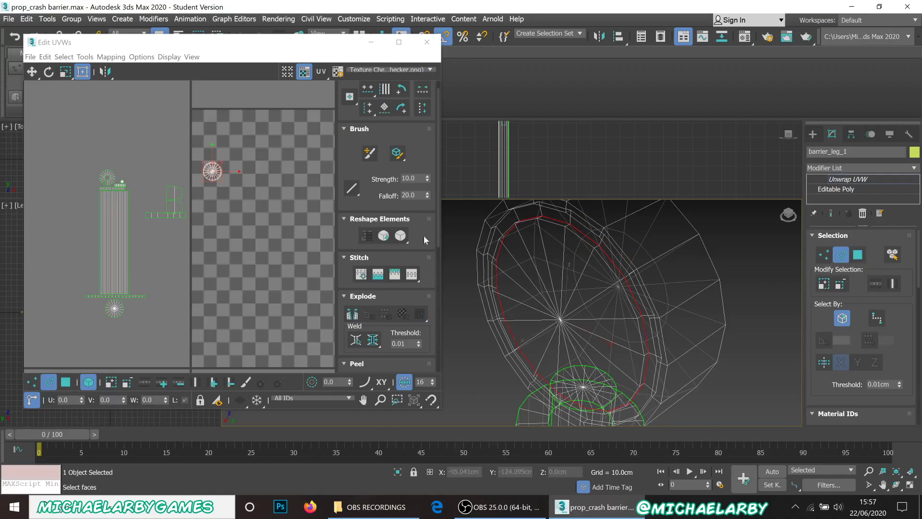
left_click(352, 314)
Step: Break the UVs along the outer front edge loop of the round head
middle_click_drag(553, 227, 565, 267)
scroll(567, 272, "up", 3)
left_click(577, 274)
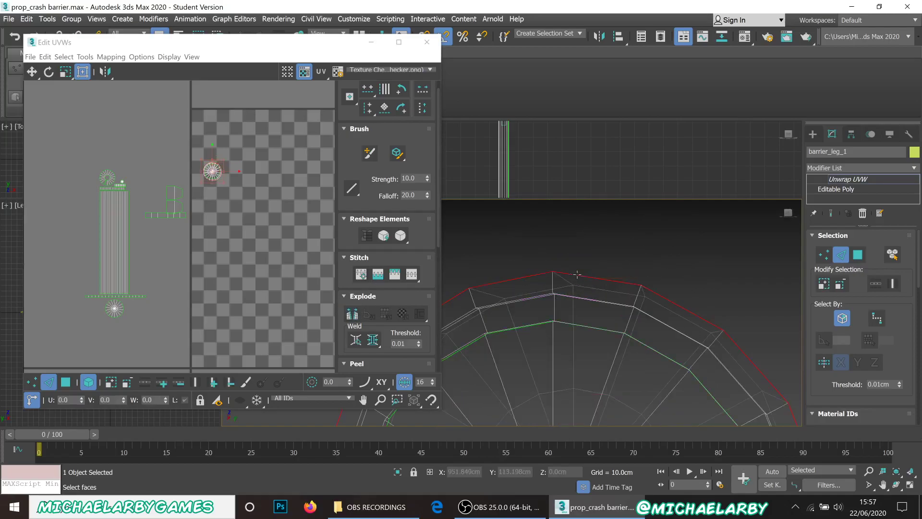
left_click(353, 317)
Step: Break the UVs along the rear outer edge loop of the round head
middle_click_drag(600, 267, 565, 261, "alt")
left_click(563, 253)
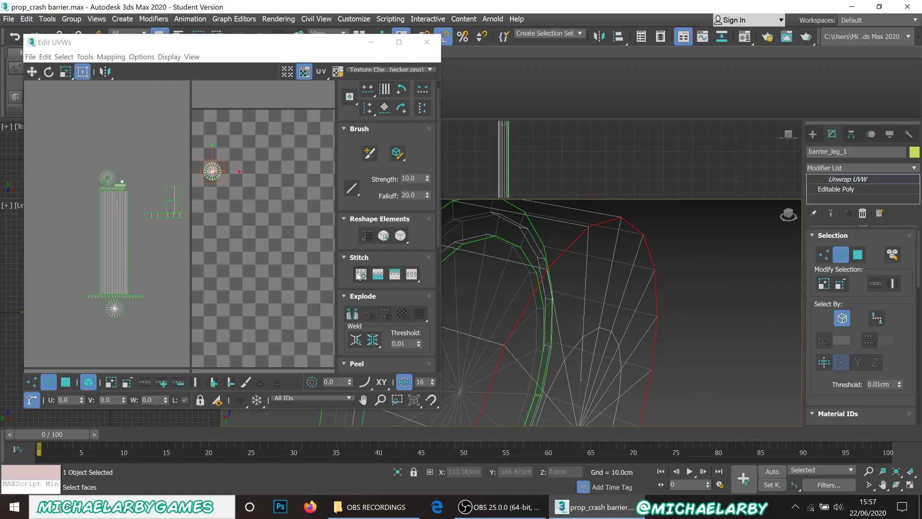
left_click(353, 315)
scroll(605, 292, "down", 4)
middle_click_drag(590, 299, 607, 267, "alt")
scroll(552, 221, "up", 5)
scroll(551, 222, "up", 3)
left_click(547, 231)
left_click(557, 234)
mouse_move(544, 280)
middle_mouse_down("alt")
mouse_move(546, 294)
mouse_move(554, 282)
middle_mouse_up("alt")
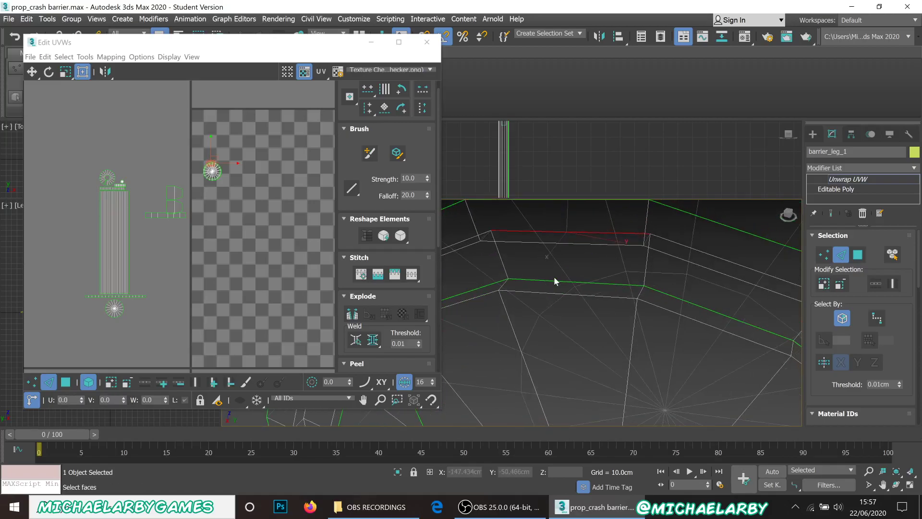
scroll(558, 280, "down", 6)
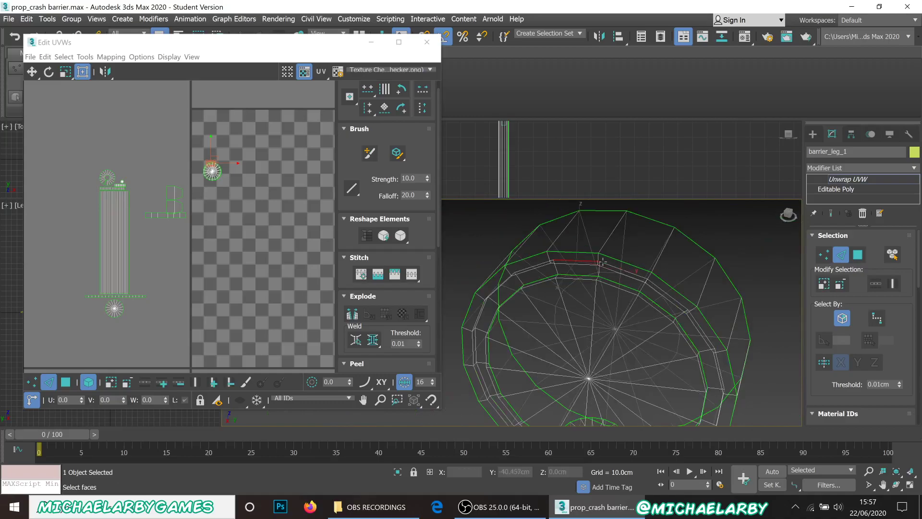
middle_click_drag(630, 271, 606, 261, "alt")
scroll(594, 267, "up", 3)
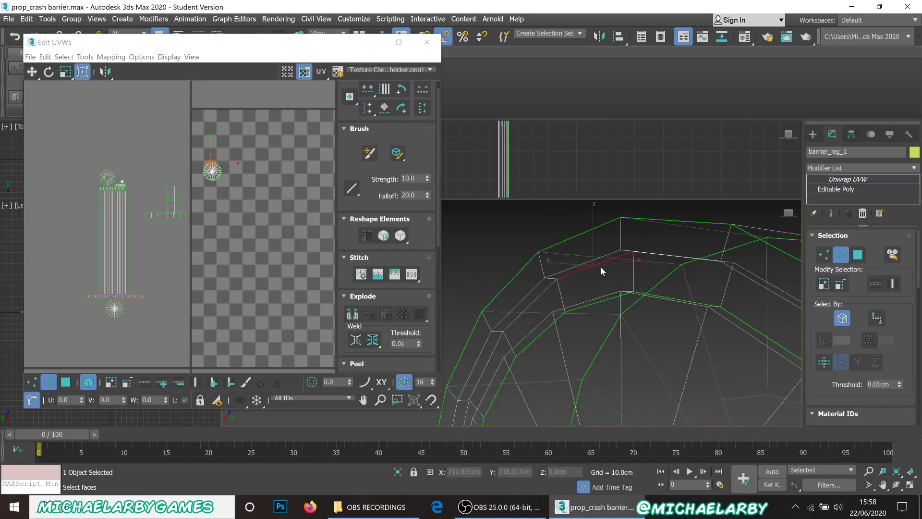
scroll(603, 245, "up", 2)
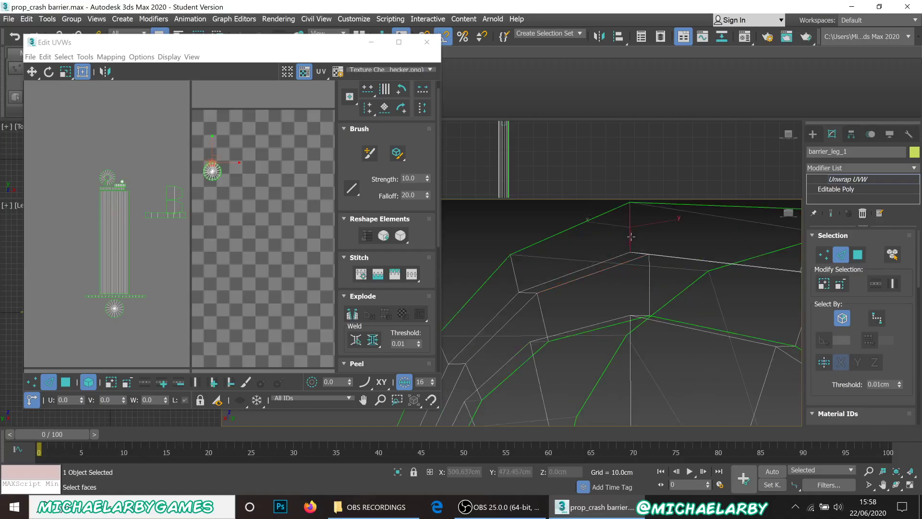
mouse_move(635, 261)
middle_mouse_down("alt")
mouse_move(647, 244)
mouse_move(637, 259)
middle_mouse_up("alt")
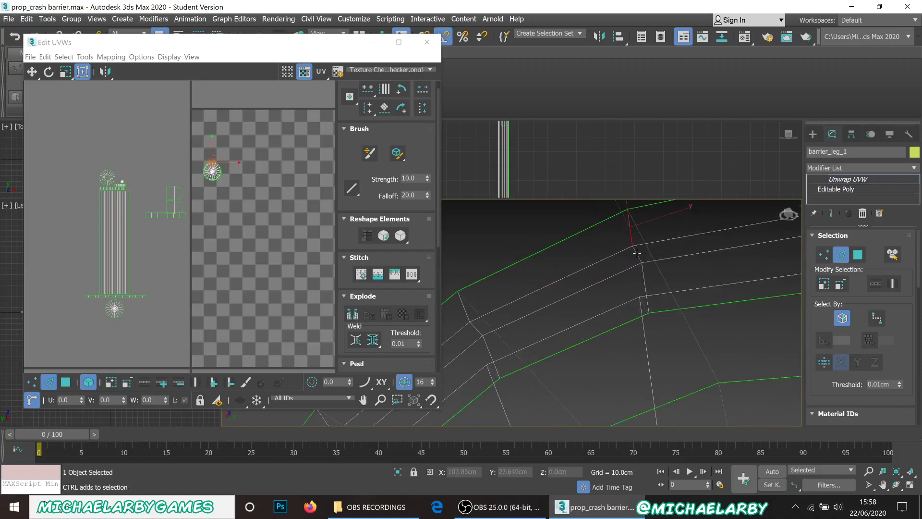
middle_click_drag(642, 274, 599, 289, "alt")
scroll(593, 214, "down", 8)
scroll(590, 240, "up", 10)
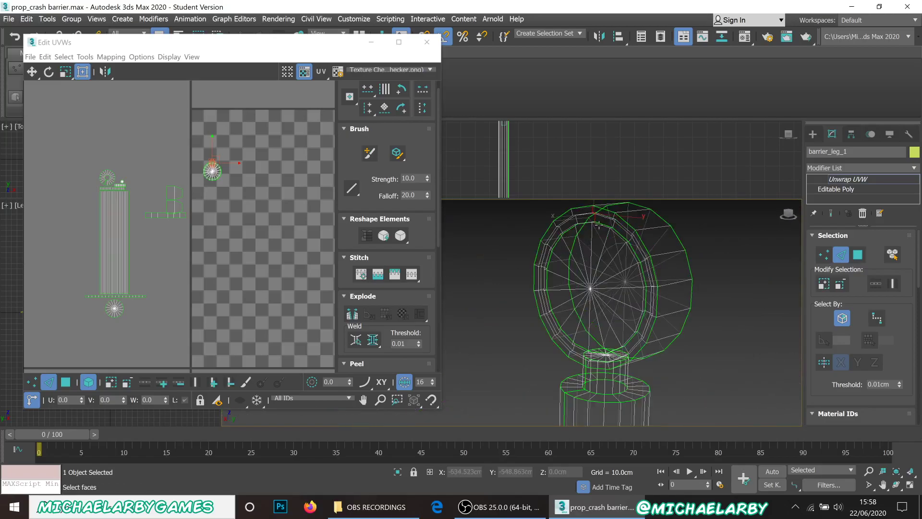
Step: Select the edges crossing the round head's rim at its underside, next to the neck, and break them into a UV seam
scroll(595, 339, "down", 6)
middle_click_drag(595, 336, 598, 299, "alt")
scroll(596, 298, "up", 10)
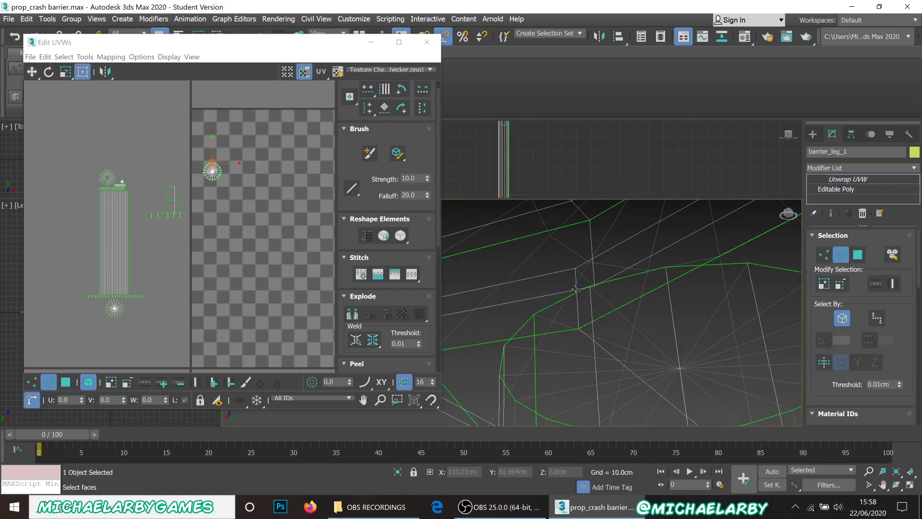
middle_click_drag(578, 288, 616, 327, "alt")
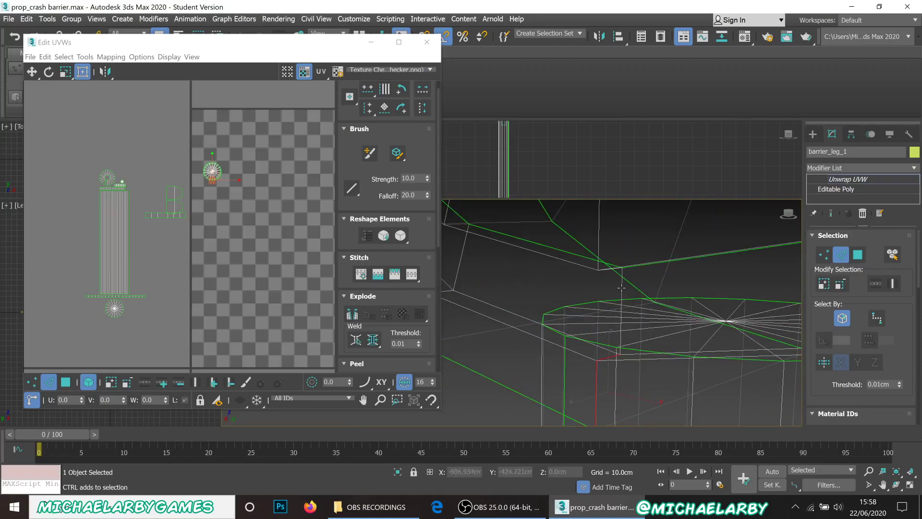
scroll(612, 344, "down", 12)
scroll(615, 270, "up", 8)
scroll(612, 305, "down", 5)
middle_click_drag(601, 375, 623, 311)
scroll(591, 333, "up", 4)
scroll(559, 282, "down", 5)
middle_click_drag(609, 354, 563, 240, "alt")
scroll(564, 245, "down", 3)
scroll(574, 285, "down", 2)
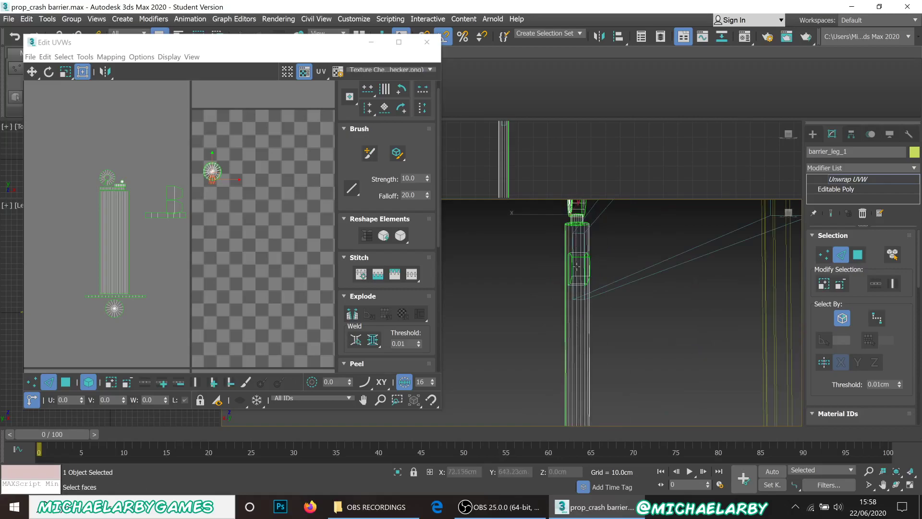
middle_click_drag(565, 283, 626, 413)
middle_click_drag(626, 413, 638, 394)
scroll(629, 302, "up", 3)
scroll(630, 301, "up", 8)
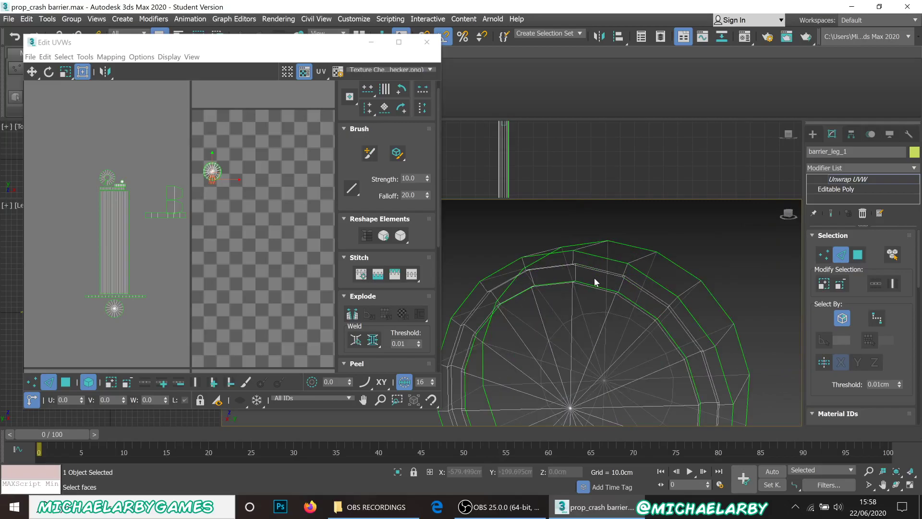
scroll(580, 273, "down", 5)
middle_click_drag(582, 356, 578, 282)
scroll(575, 331, "up", 7)
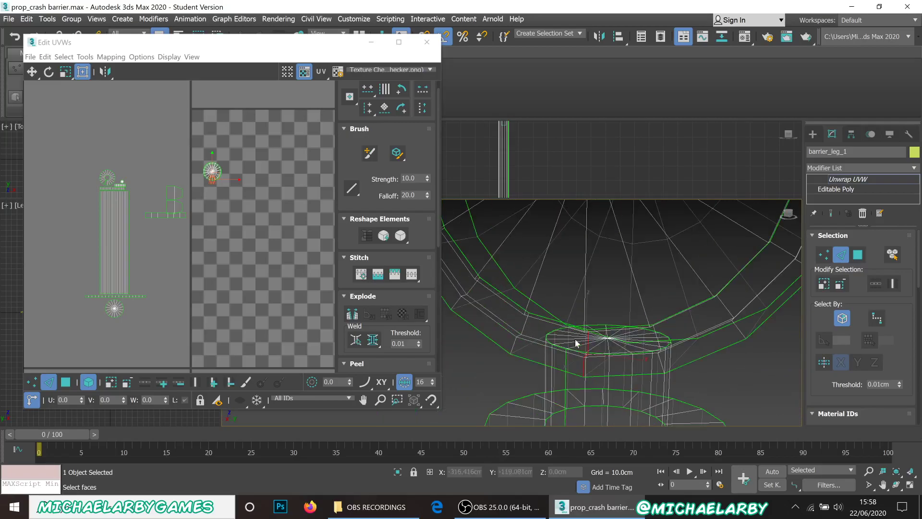
middle_click_drag(589, 366, 581, 285, "alt")
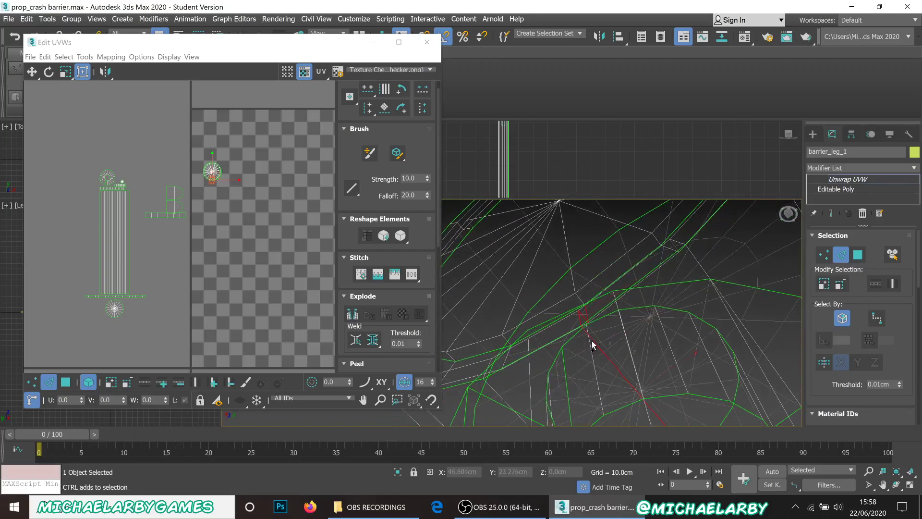
scroll(592, 336, "down", 2)
middle_click_drag(591, 318, 595, 332, "alt")
middle_click_drag(596, 332, 565, 274)
scroll(565, 273, "down", 3)
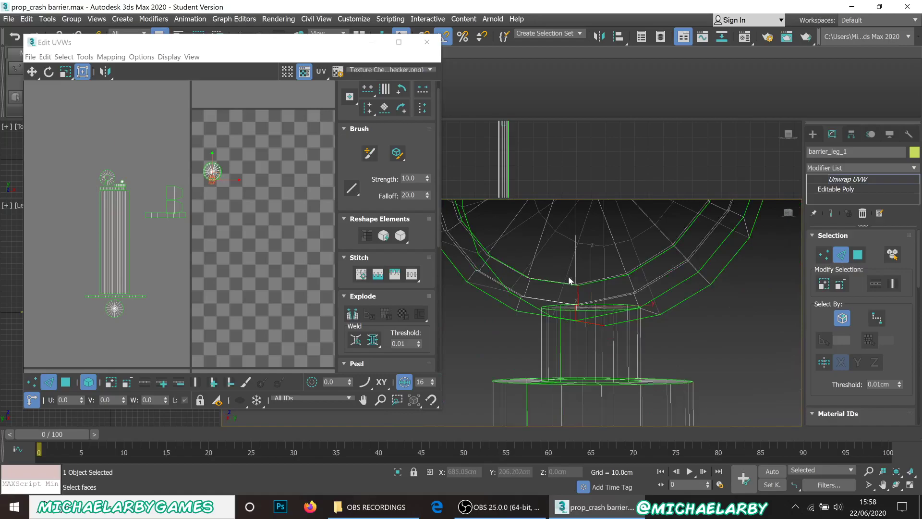
scroll(565, 273, "down", 2)
left_click(352, 317)
Step: Select the front disc's UV shell in polygon mode and move it off the checker tile into the empty area beside it
middle_click_drag(620, 292, 606, 391, "alt")
scroll(614, 294, "down", 3)
scroll(607, 269, "up", 2)
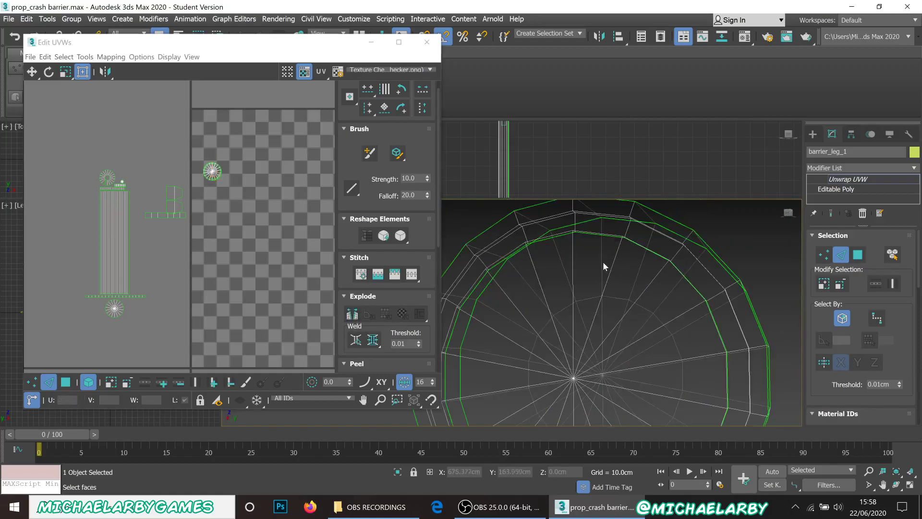
scroll(599, 260, "up", 1)
left_click(67, 384)
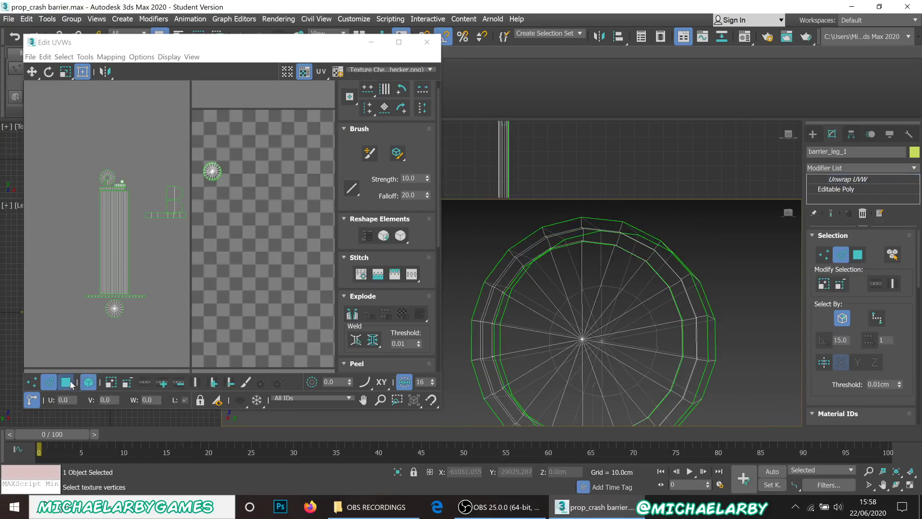
scroll(215, 172, "up", 5)
left_click(208, 176)
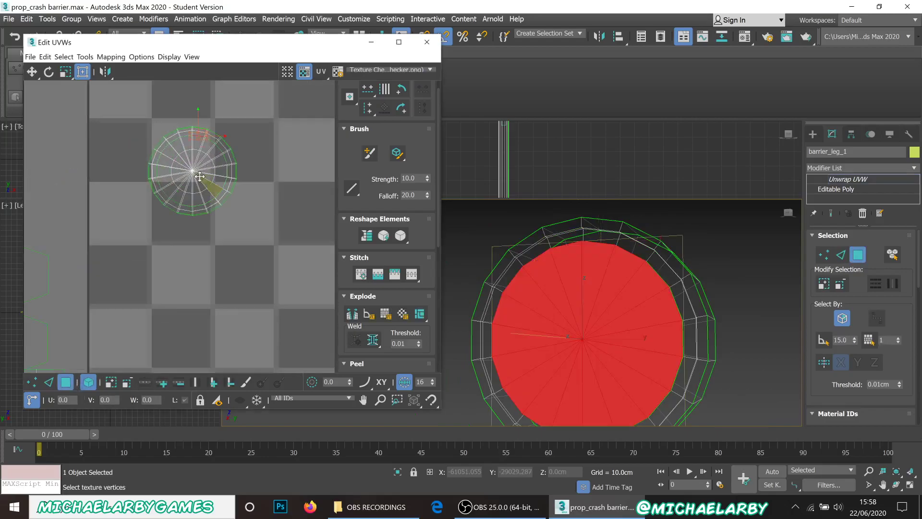
middle_click_drag(639, 327, 618, 319, "alt")
scroll(309, 230, "down", 7)
scroll(272, 219, "up", 3)
left_click_drag(287, 201, 211, 147)
Step: Examine the moved front disc shell and its narrow border faces in the UV layout against the 3D model
scroll(222, 122, "up", 4)
scroll(226, 178, "up", 3)
scroll(184, 180, "down", 4)
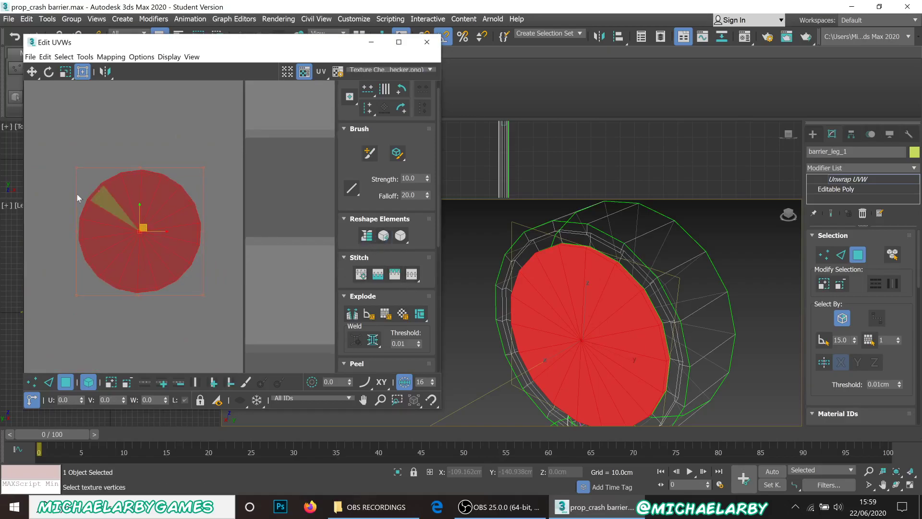
scroll(122, 202, "up", 6)
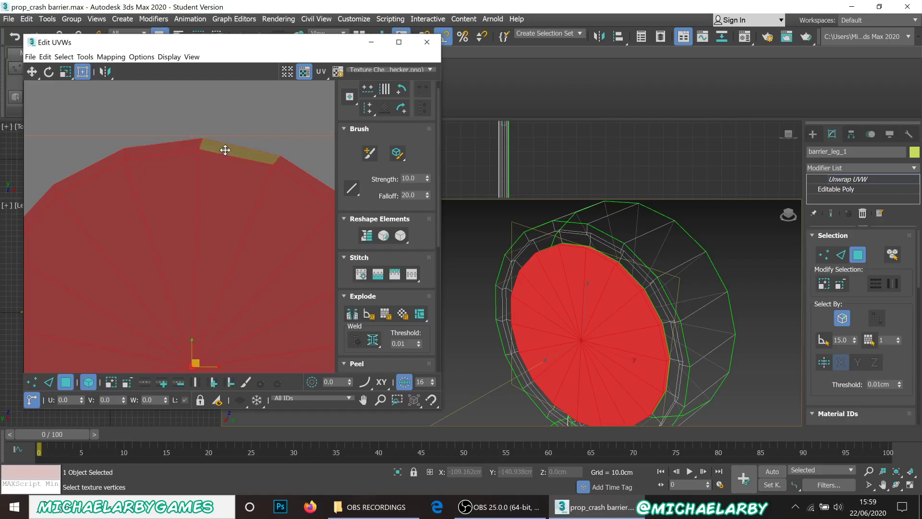
left_click(224, 112)
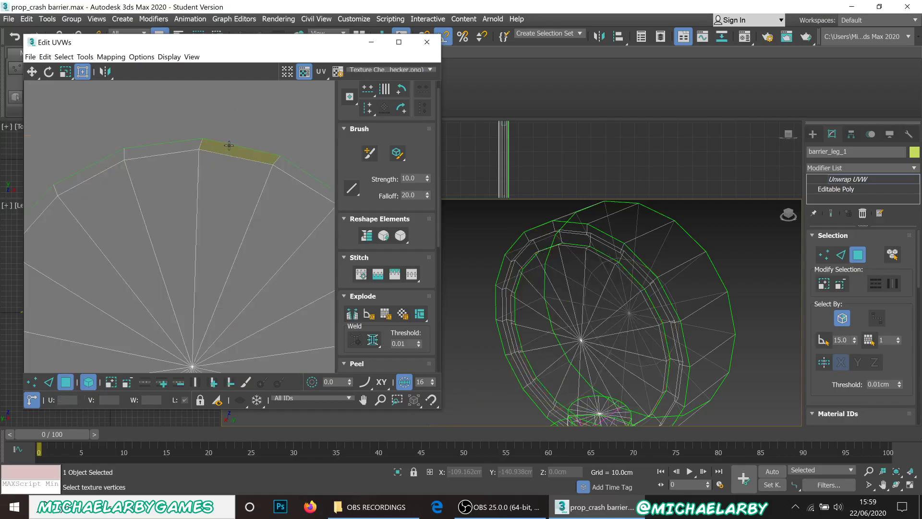
left_click(241, 155)
scroll(594, 244, "up", 5)
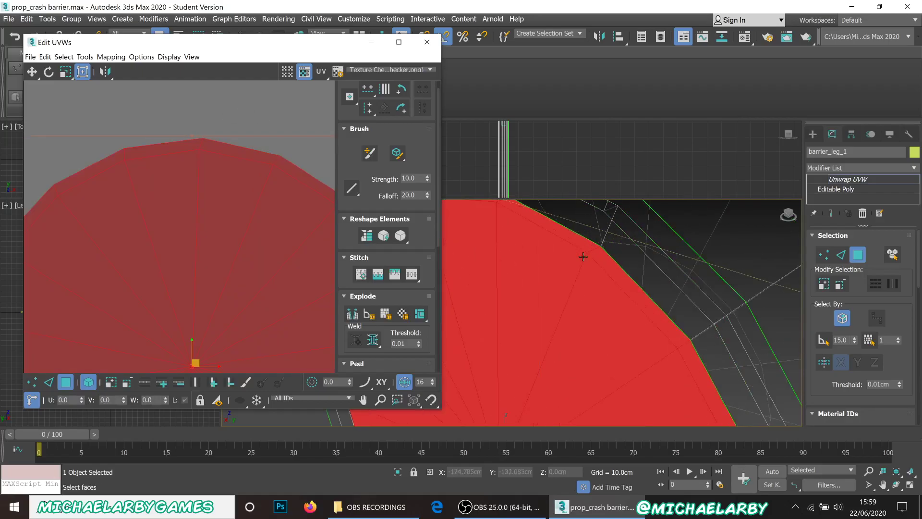
left_click(242, 105)
left_click(213, 145)
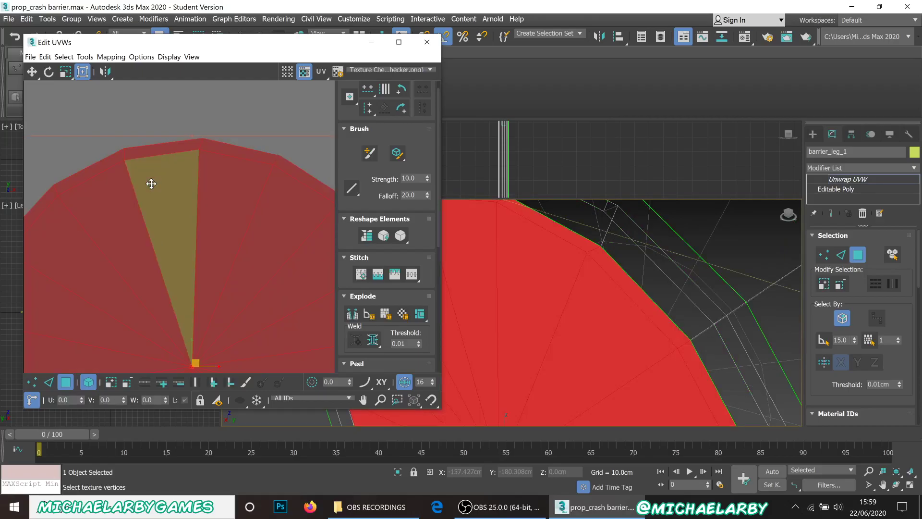
left_click(171, 117)
scroll(220, 137, "down", 6)
scroll(218, 134, "up", 4)
scroll(243, 145, "down", 5)
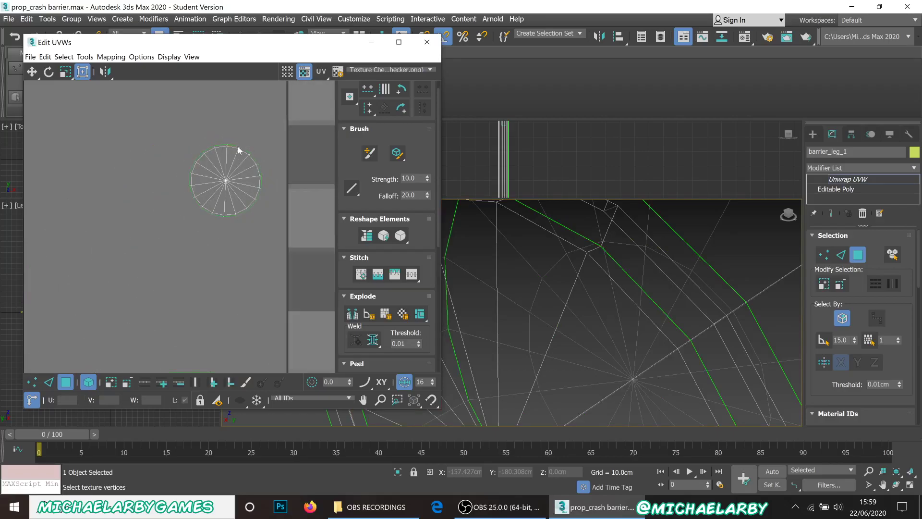
scroll(637, 284, "down", 5)
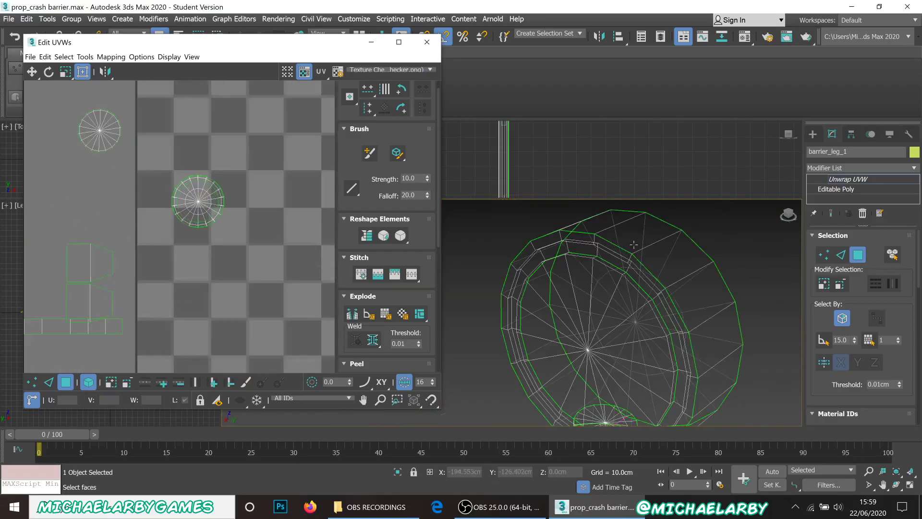
Step: Select the round head's rear disc UV shell and move it off the checker tile to just below the front disc shell
left_click(639, 232)
scroll(196, 165, "up", 5)
scroll(195, 160, "up", 3)
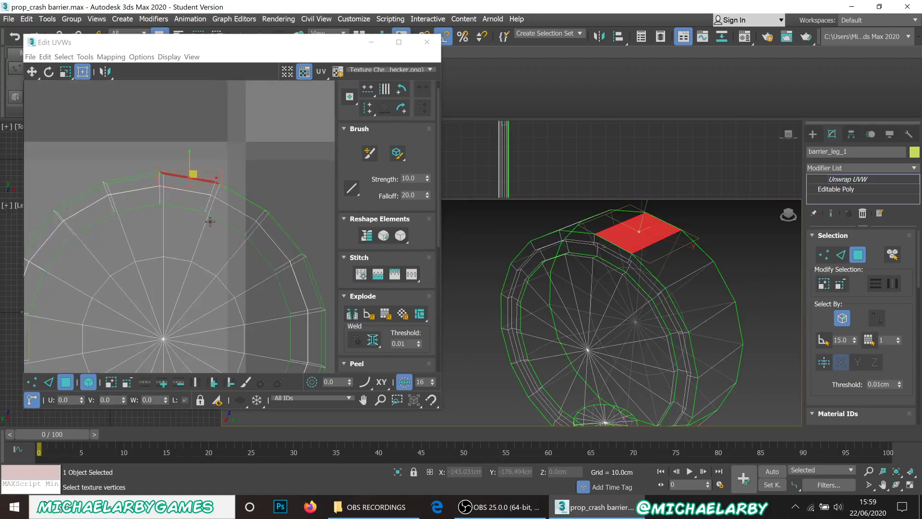
left_click(183, 197)
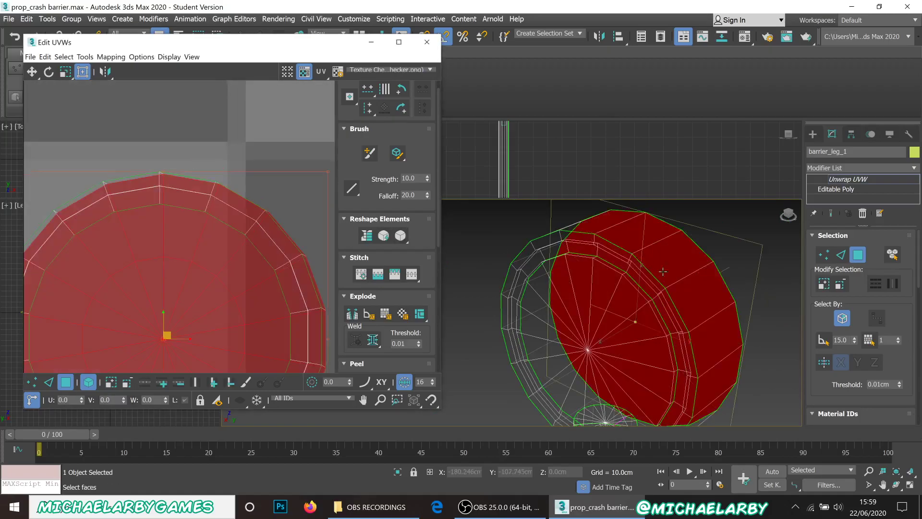
middle_click_drag(750, 293, 651, 300, "alt")
middle_click_drag(651, 300, 665, 312)
scroll(665, 312, "down", 4)
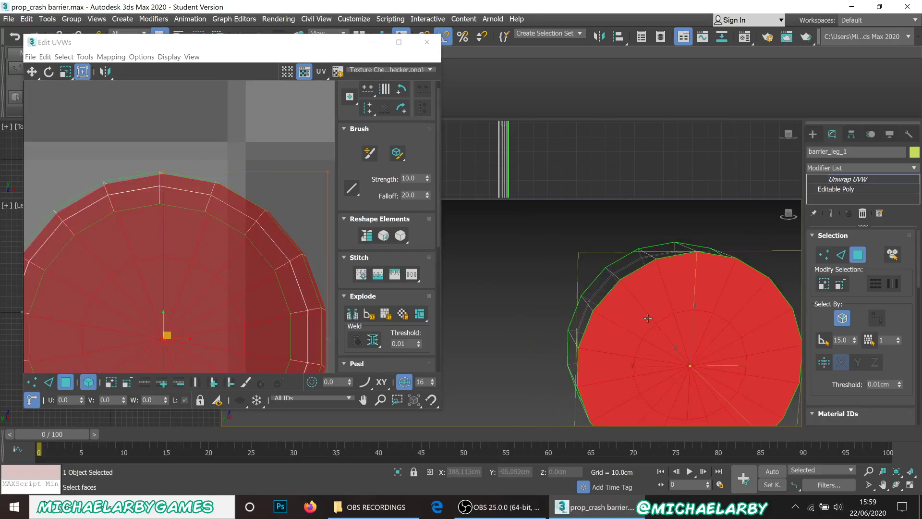
scroll(212, 187, "down", 6)
middle_click_drag(168, 212, 251, 228)
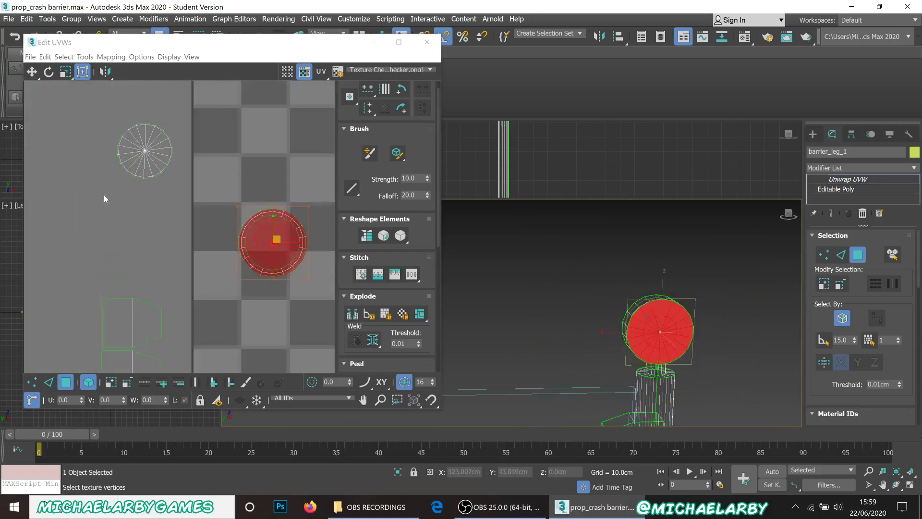
left_click_drag(277, 237, 141, 217)
scroll(141, 217, "up", 5)
scroll(154, 221, "down", 3)
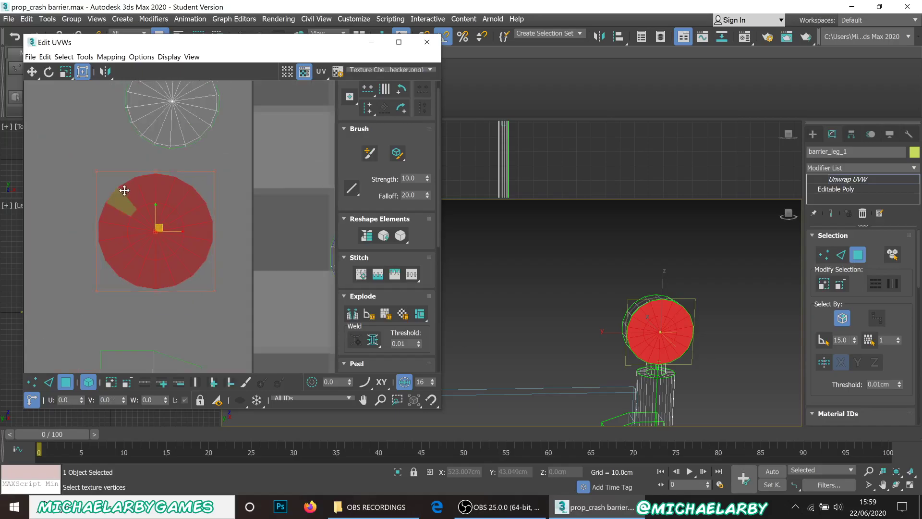
scroll(129, 172, "up", 1)
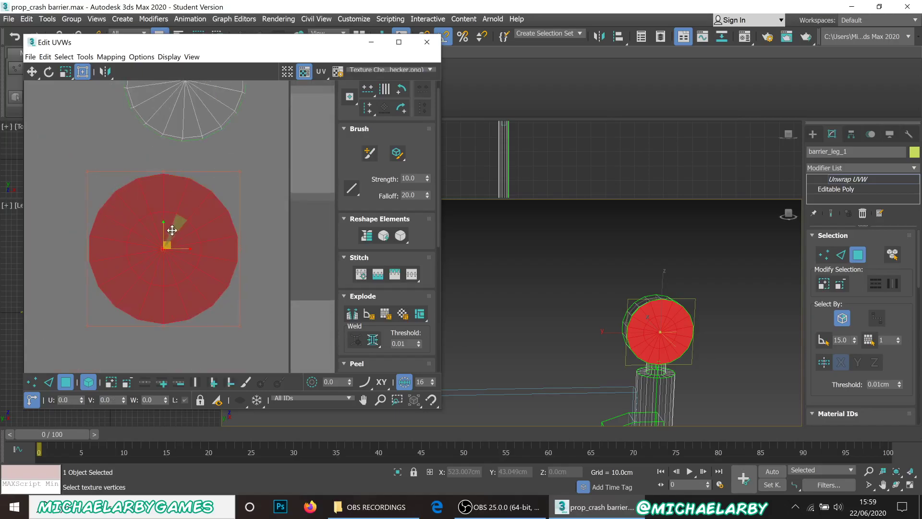
Step: Relax the rear disc's UV shell until flat, then move it closer beneath the front disc shell and deselect it
left_click(382, 240)
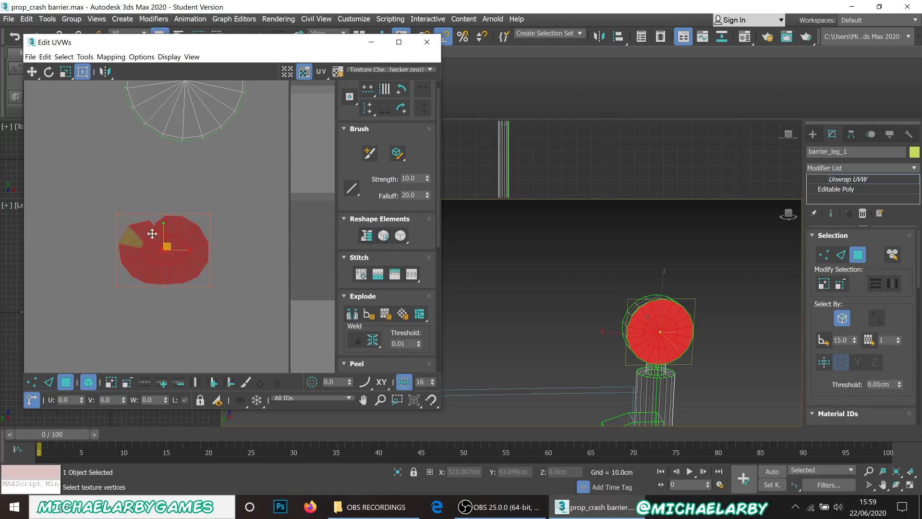
scroll(165, 233, "up", 5)
scroll(167, 234, "down", 2)
scroll(168, 234, "up", 2)
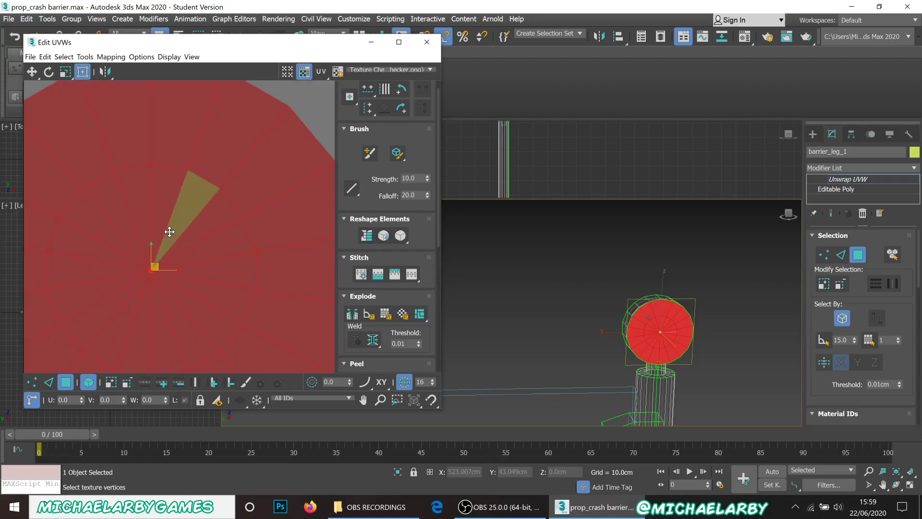
scroll(180, 221, "down", 5)
left_click_drag(176, 239, 190, 214)
left_click(263, 290)
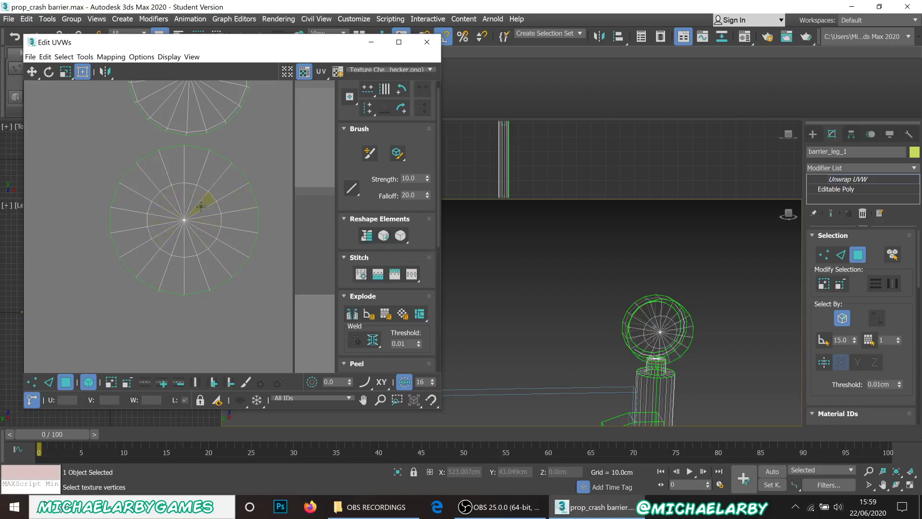
Step: Select the complete UV shell of the bevelled ring around the round head's front disc
scroll(640, 306, "up", 6)
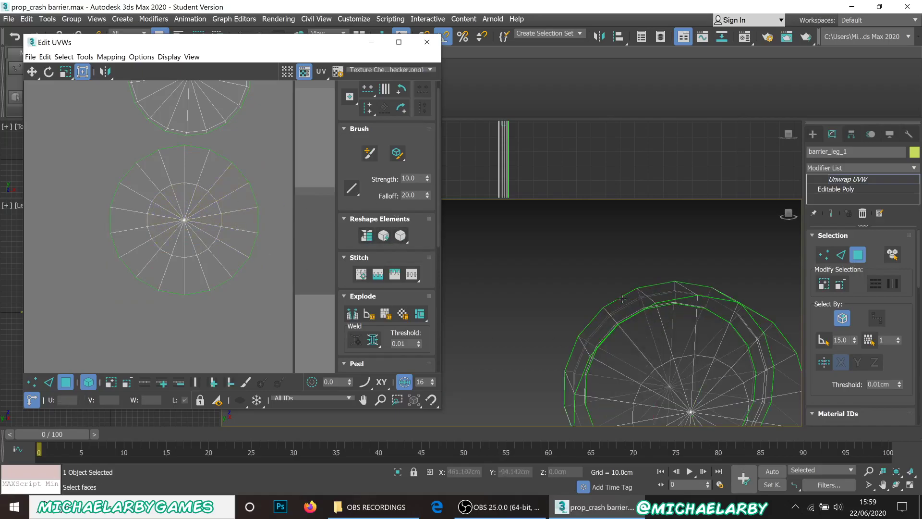
left_click(633, 308)
scroll(288, 250, "up", 5)
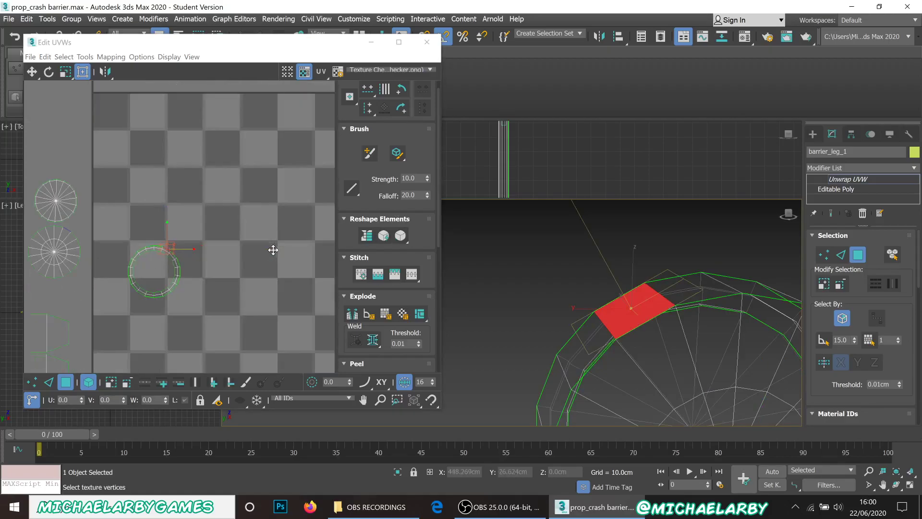
middle_click_drag(140, 267, 251, 224)
scroll(251, 225, "up", 3)
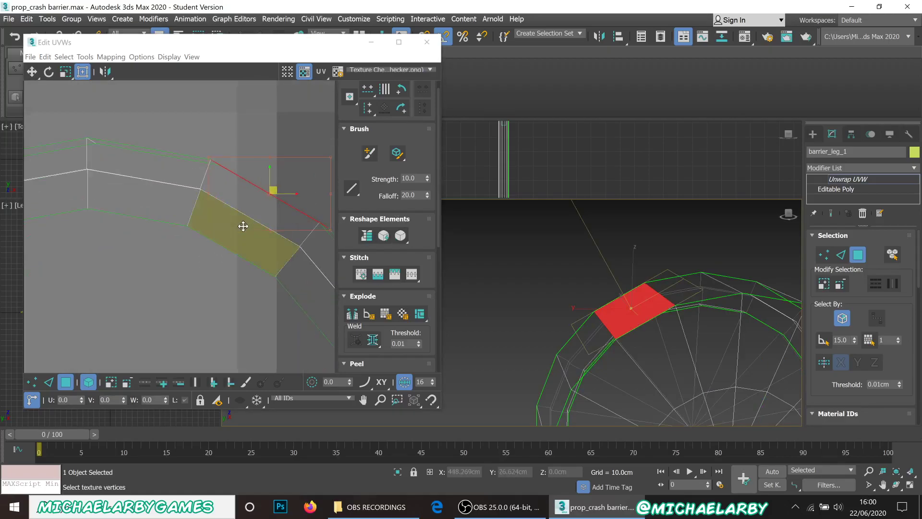
double_click(180, 156)
middle_click_drag(672, 332, 721, 331, "alt")
scroll(288, 245, "down", 5)
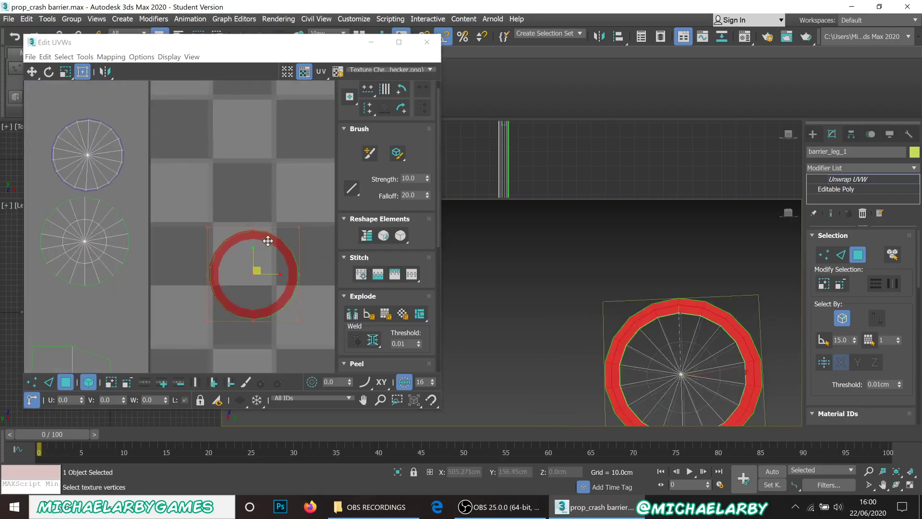
Step: Straighten the bevelled ring's UV shell into a horizontal strip and move it just above the front disc shell
scroll(268, 243, "up", 1)
left_click(367, 239)
scroll(244, 269, "down", 4)
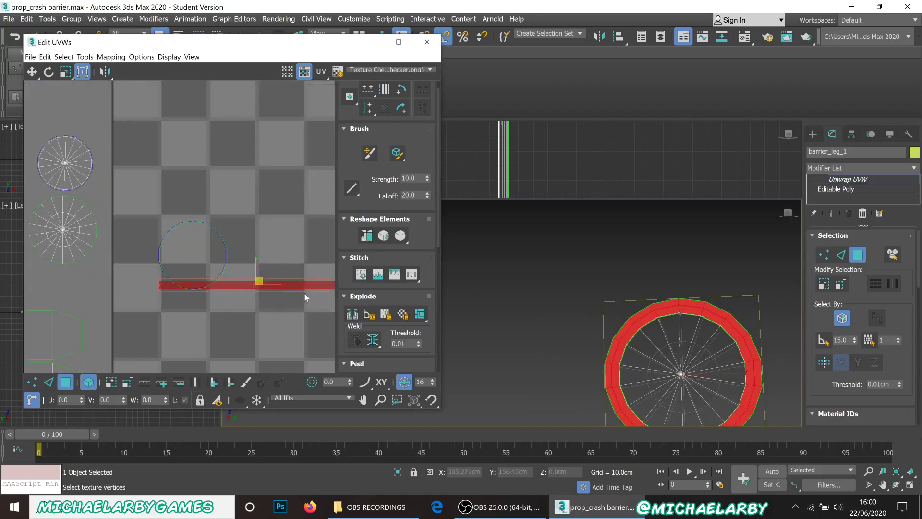
left_click_drag(309, 284, 60, 118)
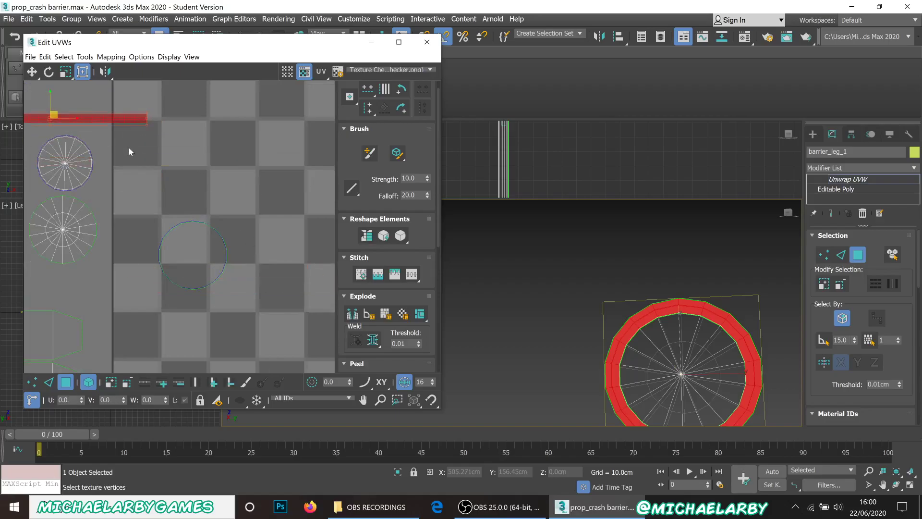
Step: Examine the straightened ring strip by matching its rows of faces to the bevelled faces on the 3D round head
scroll(59, 119, "up", 4)
scroll(59, 118, "up", 4)
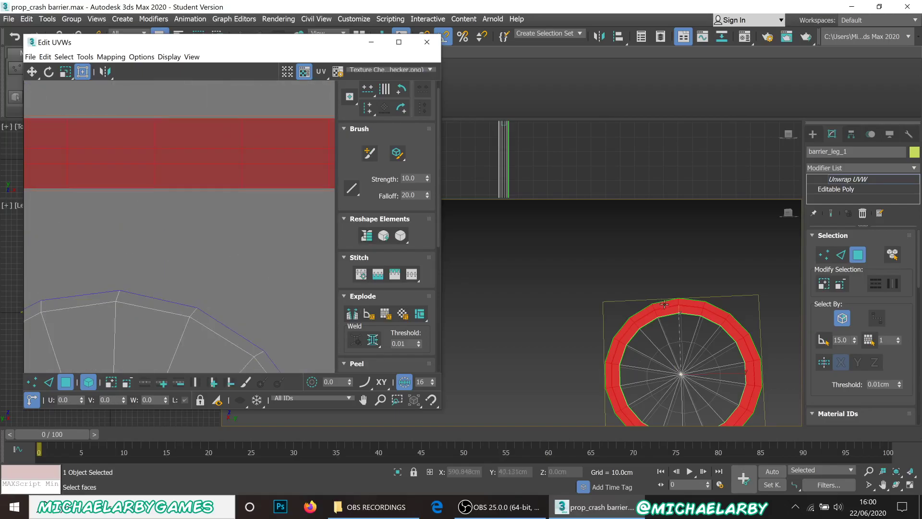
scroll(647, 287, "up", 3)
left_click(648, 282)
scroll(662, 330, "up", 3)
middle_click_drag(661, 328, 633, 321, "alt")
left_click(591, 305)
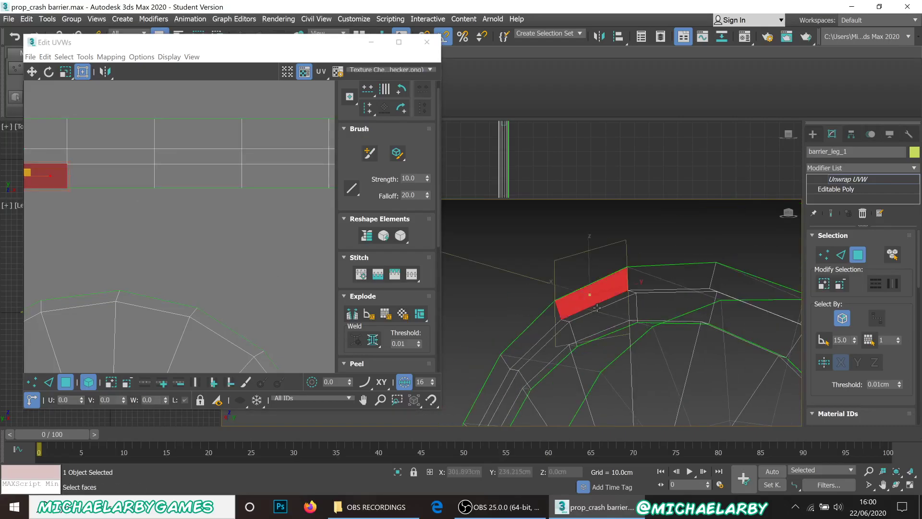
left_click(597, 308)
left_click(603, 317)
scroll(375, 261, "down", 2)
scroll(196, 205, "down", 10)
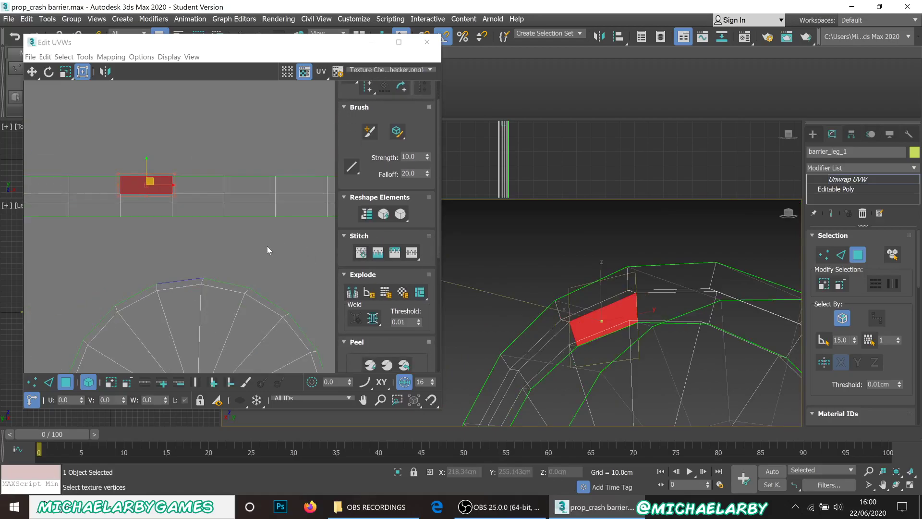
scroll(196, 205, "down", 1)
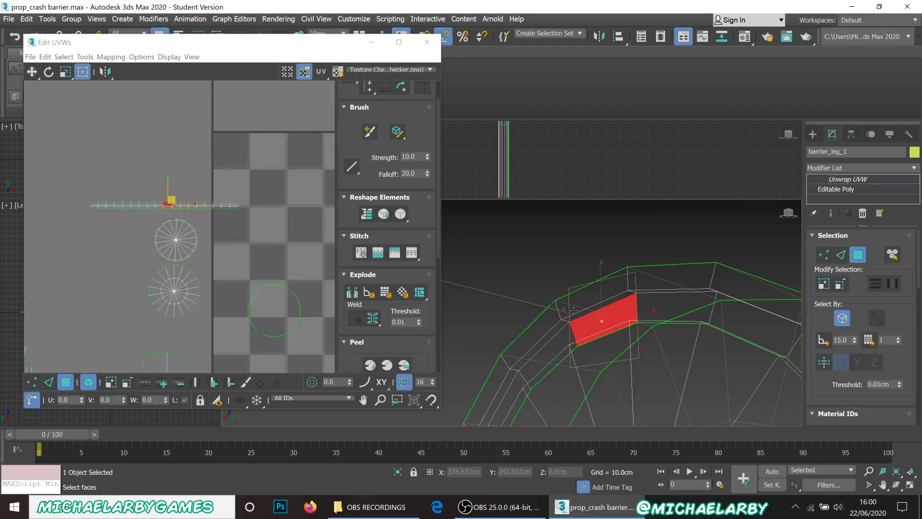
scroll(588, 326, "up", 2)
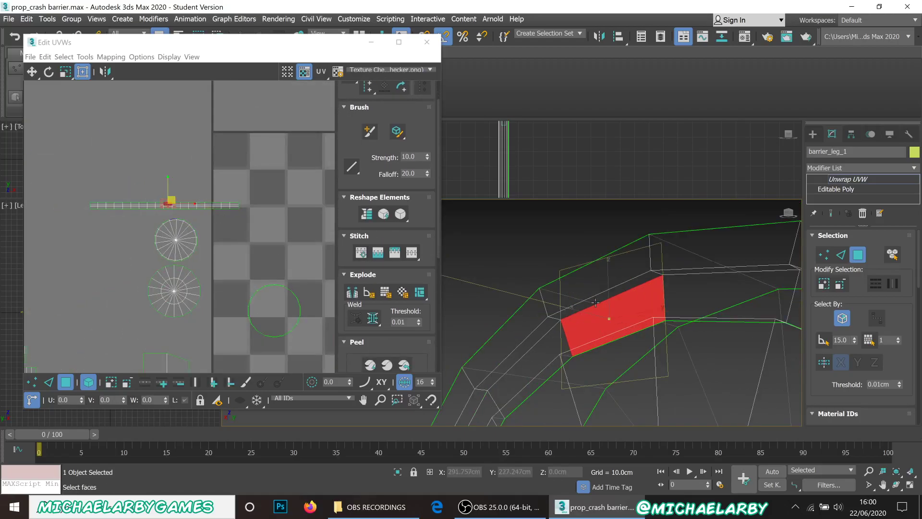
scroll(596, 302, "down", 1)
middle_click_drag(616, 290, 624, 310, "alt")
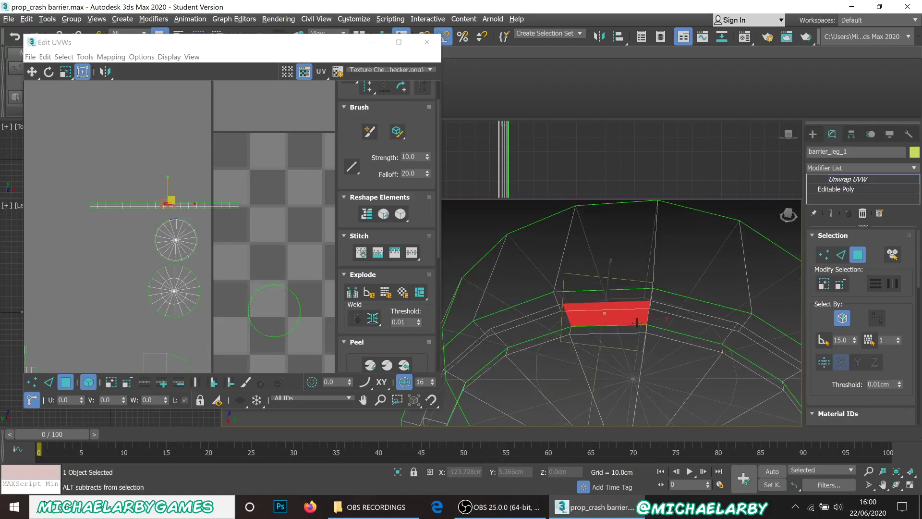
Step: Select the entire outer rim band of the round head and straighten its UV shell into a strip
left_click(585, 260)
scroll(269, 283, "up", 6)
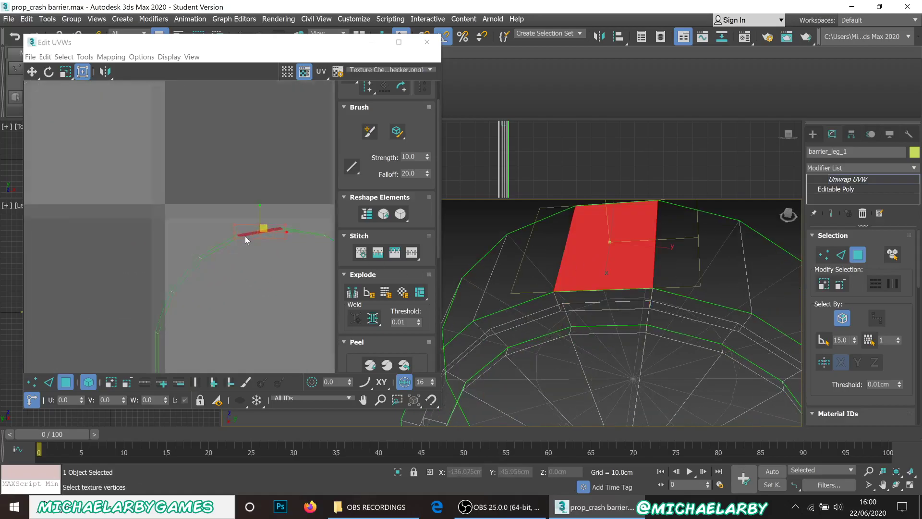
left_click(207, 247)
scroll(322, 236, "down", 6)
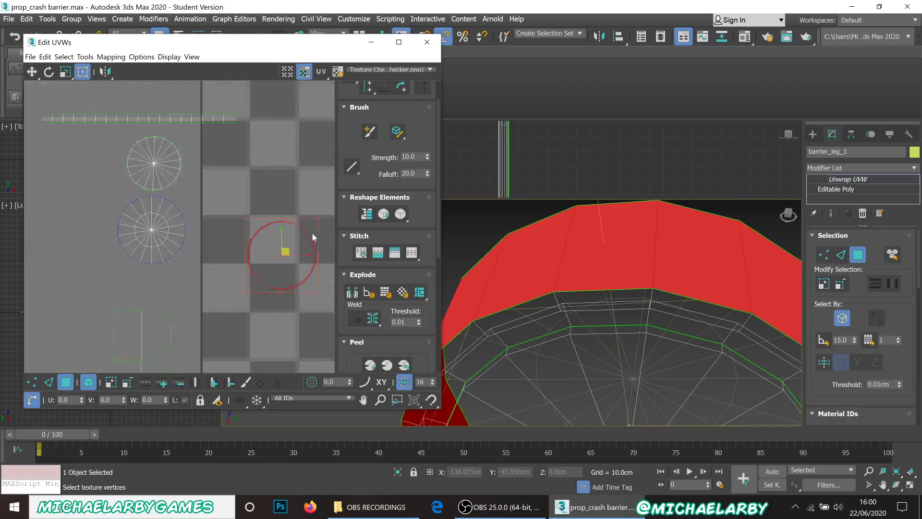
left_click(367, 215)
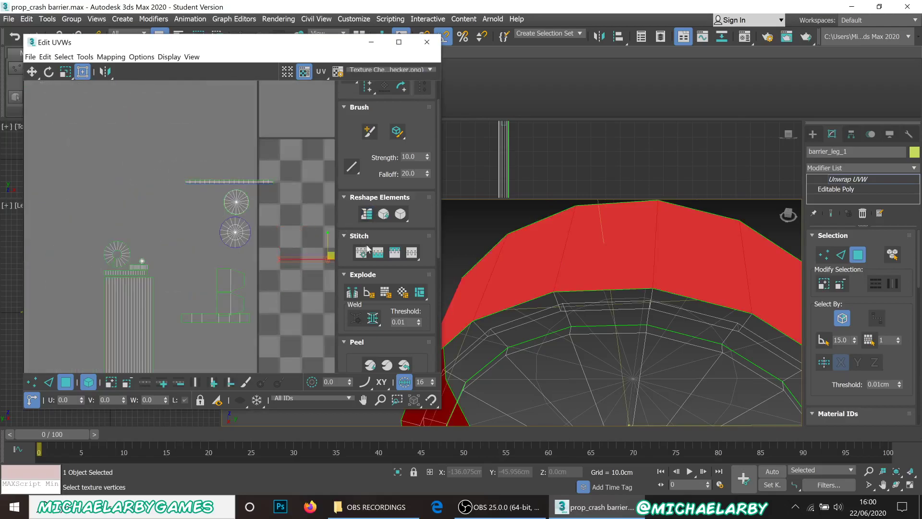
Step: Relax the outer rim strip until flat and move it off the checker tile to just above the bevelled ring strip
scroll(310, 274, "up", 8)
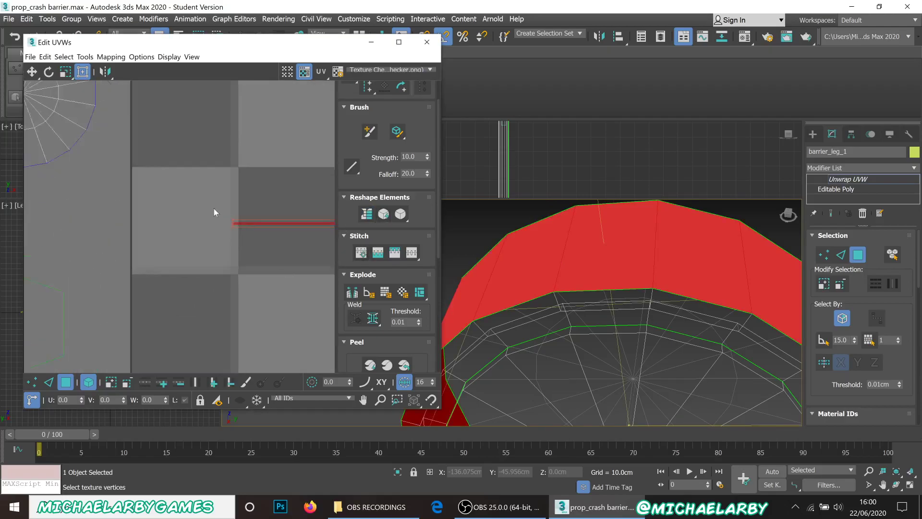
middle_click_drag(218, 224, 67, 219)
scroll(66, 220, "down", 3)
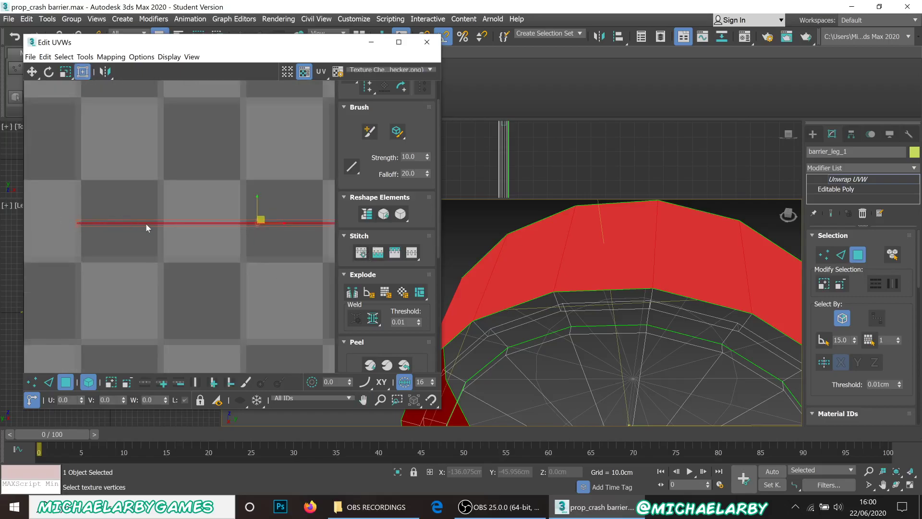
scroll(149, 222, "up", 4)
left_click(383, 215)
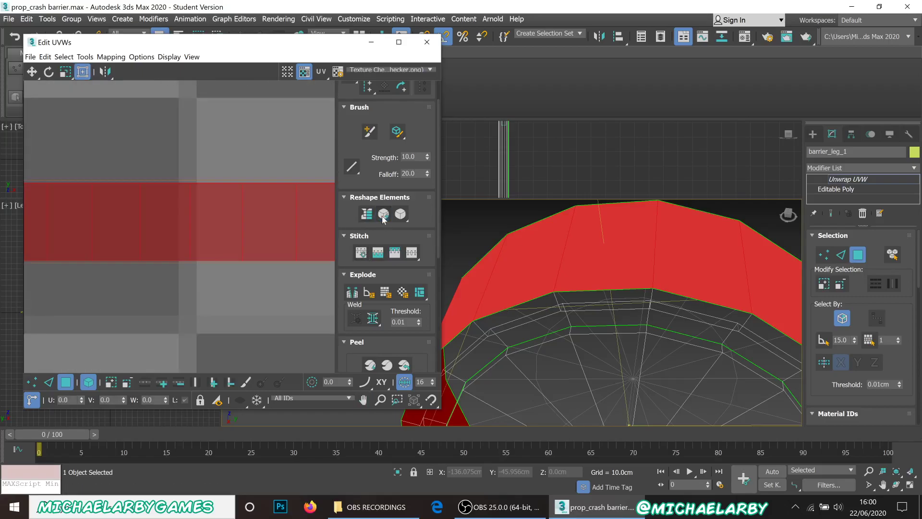
scroll(261, 287, "down", 6)
left_click_drag(262, 287, 168, 202)
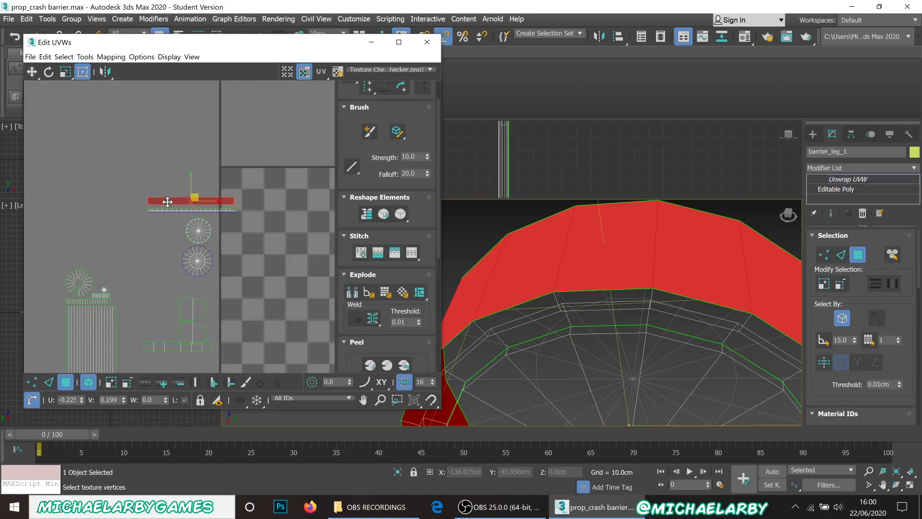
scroll(151, 237, "down", 4)
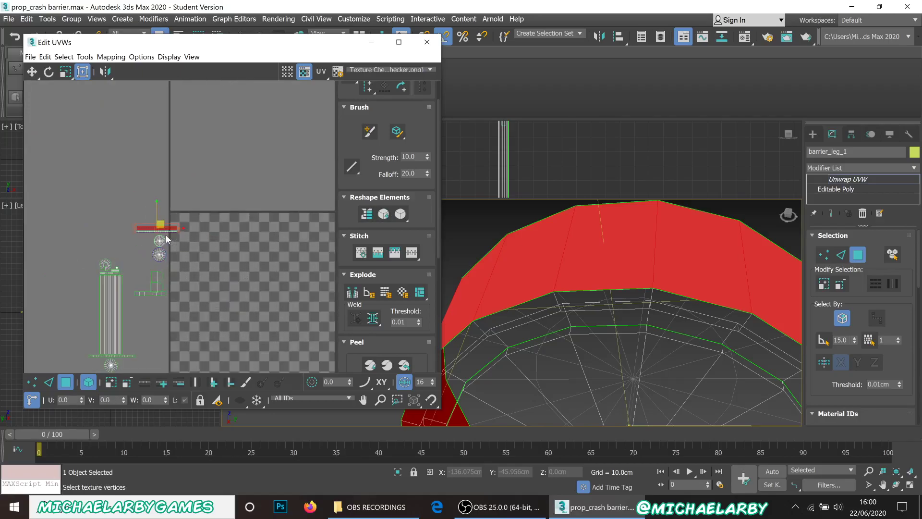
left_click(310, 260)
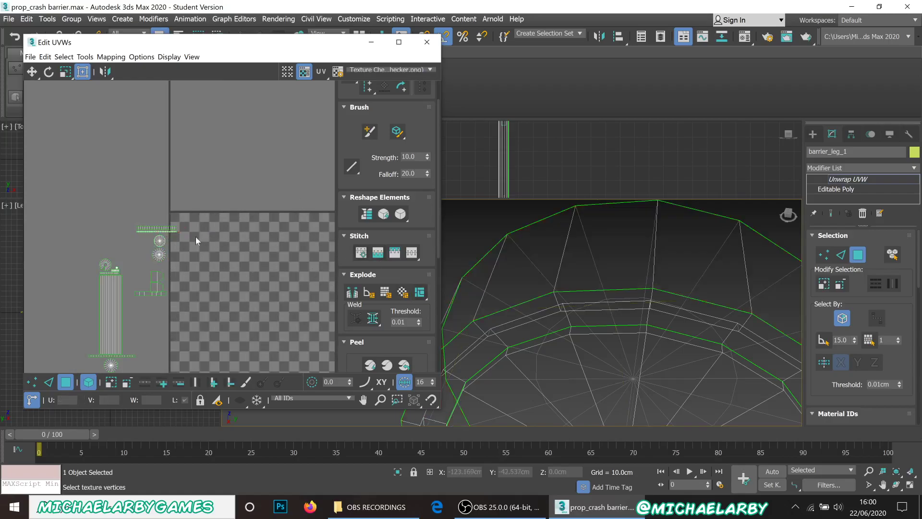
Step: Leave the UV editing of barrier_leg_1 and select the barrier_mid object
scroll(485, 274, "down", 6)
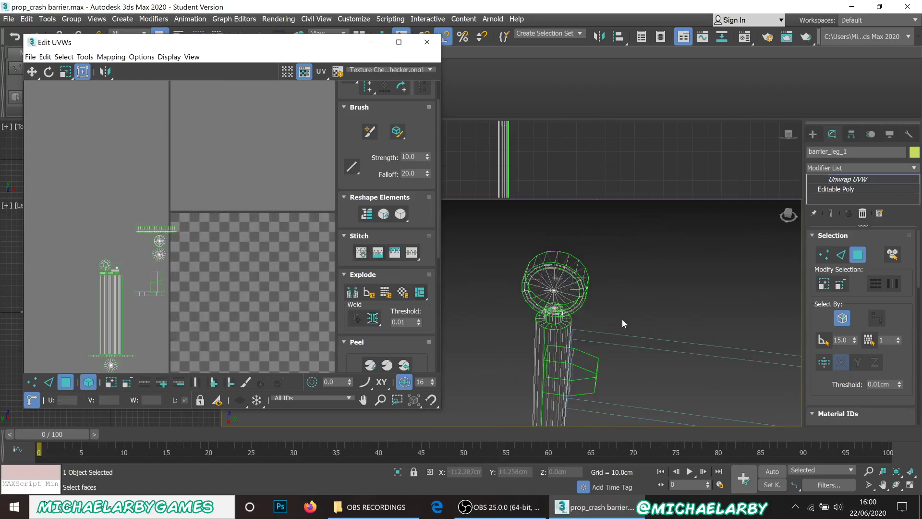
scroll(667, 345, "up", 3)
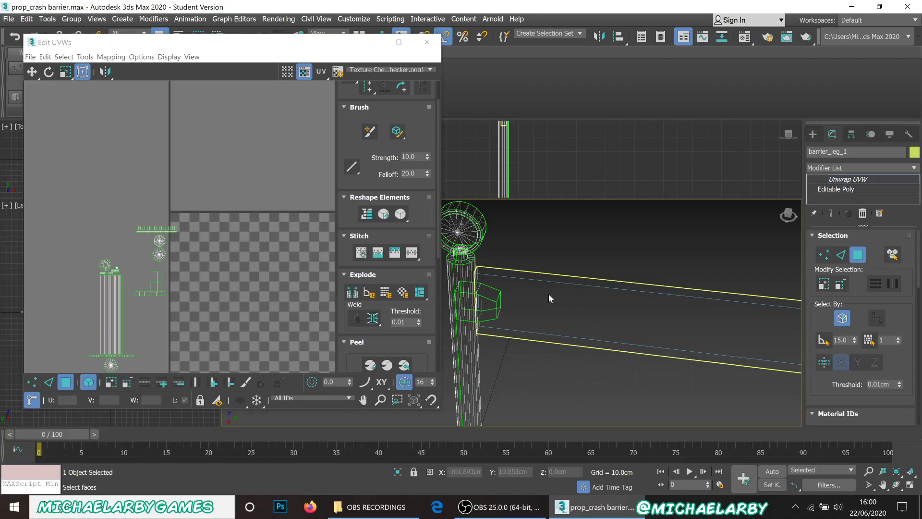
scroll(518, 275, "up", 4)
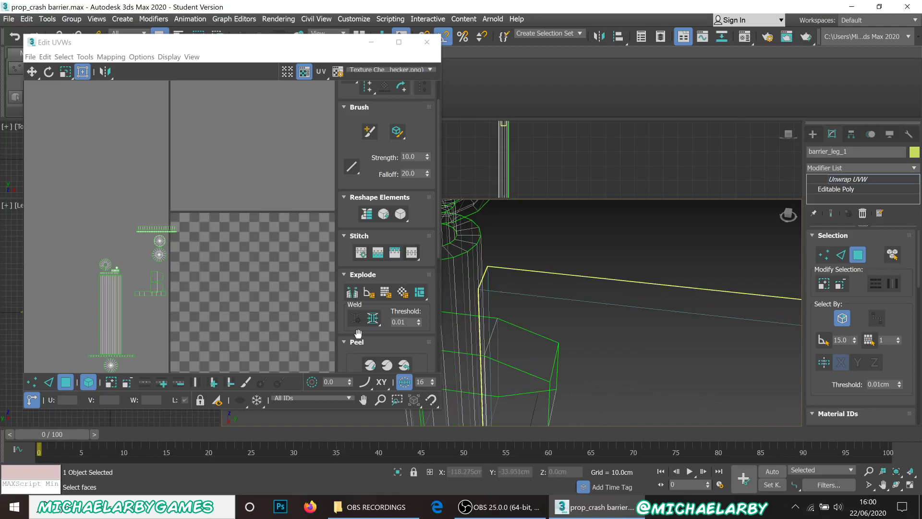
left_click(64, 384)
right_click(534, 269)
left_click(523, 229)
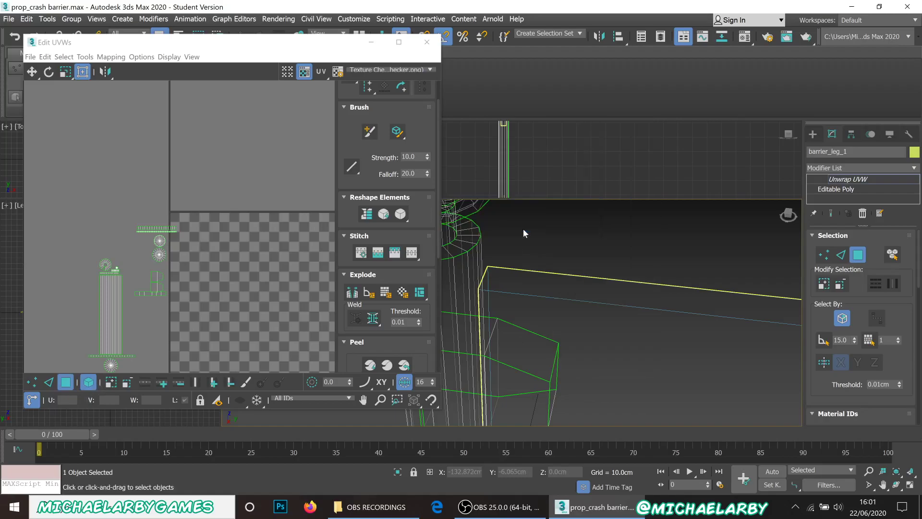
left_click(561, 297)
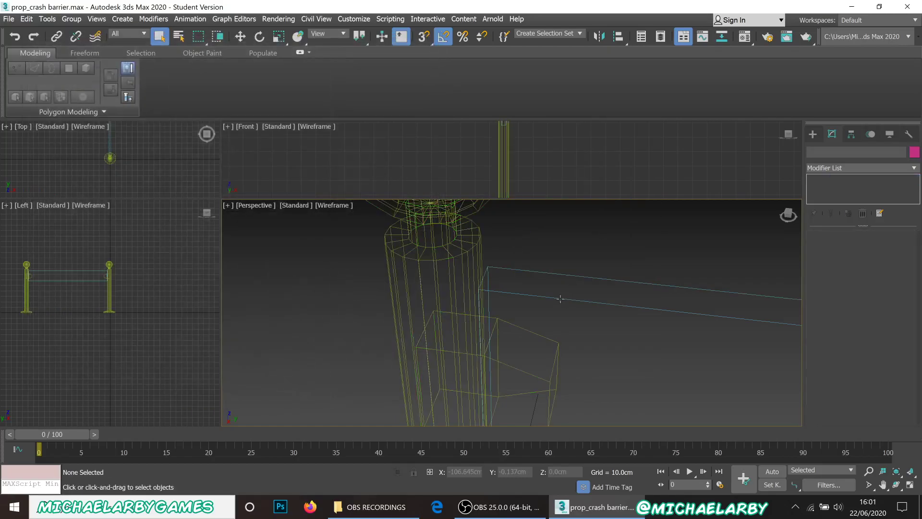
left_click(557, 300)
Step: Open the UV editor for the Unwrap UVW modifier on barrier_mid
scroll(826, 337, "down", 5)
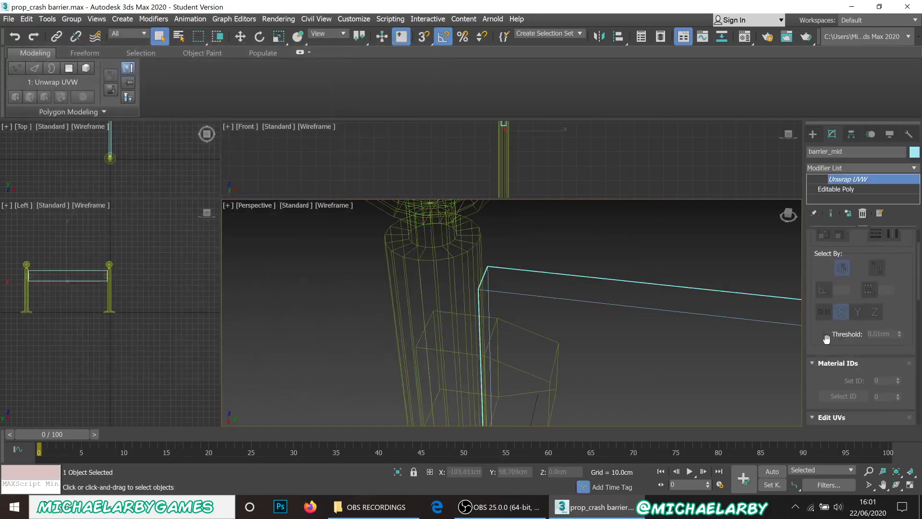
scroll(828, 342, "down", 1)
left_click(841, 326)
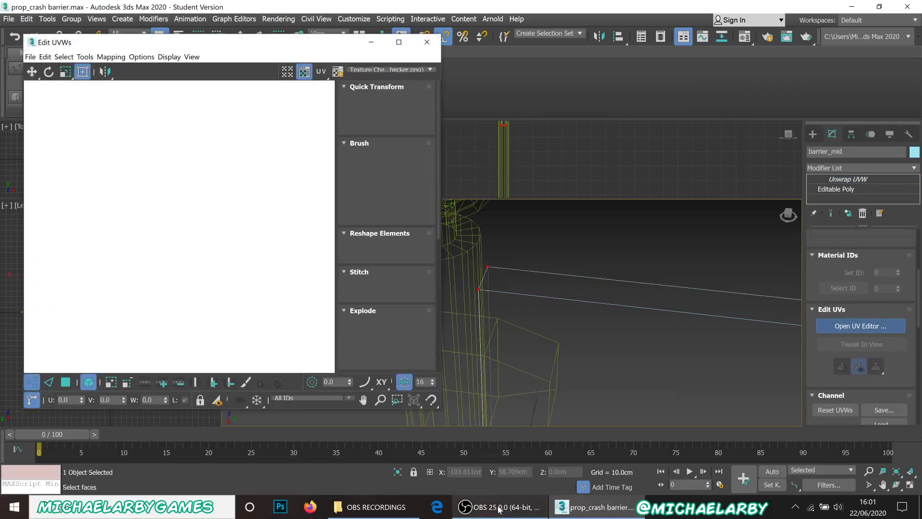
left_click(499, 510)
left_click(513, 509)
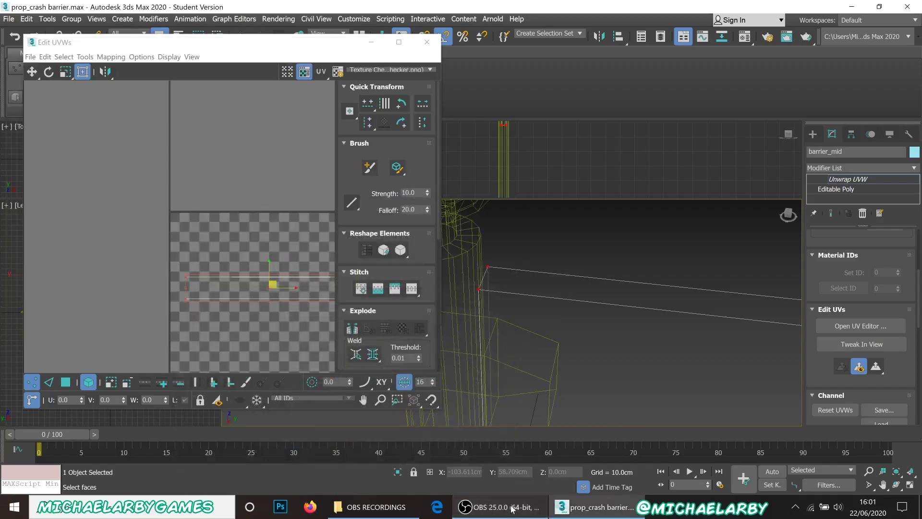
Step: Switch to edge selection and select one long top edge of barrier_mid
scroll(150, 250, "down", 4)
scroll(151, 249, "up", 3)
scroll(214, 268, "up", 5)
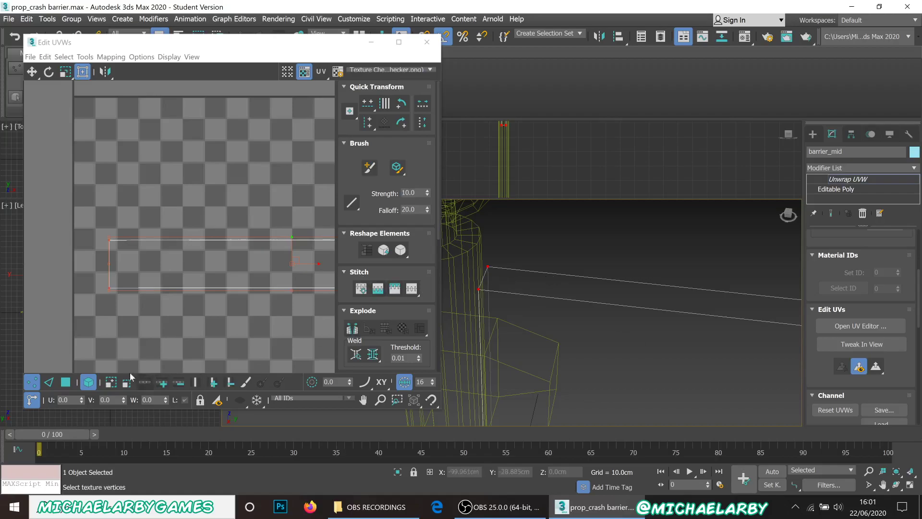
left_click(49, 382)
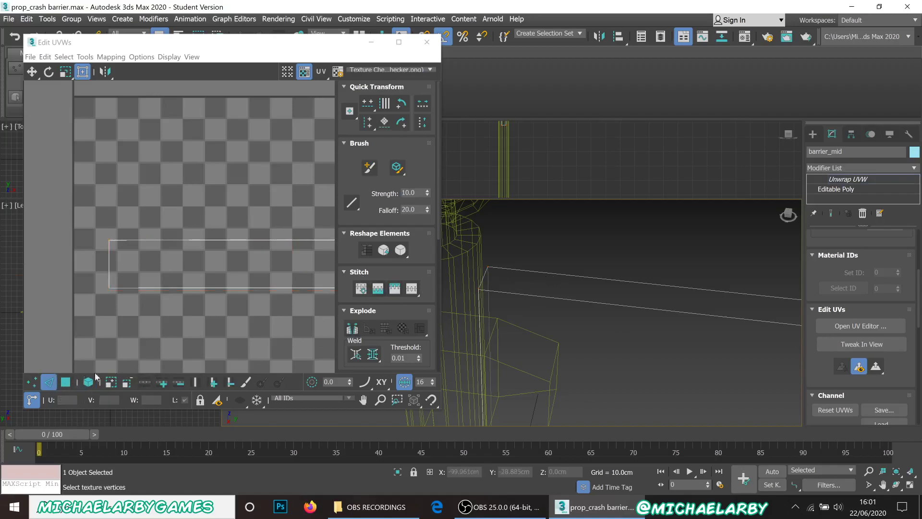
left_click(483, 278)
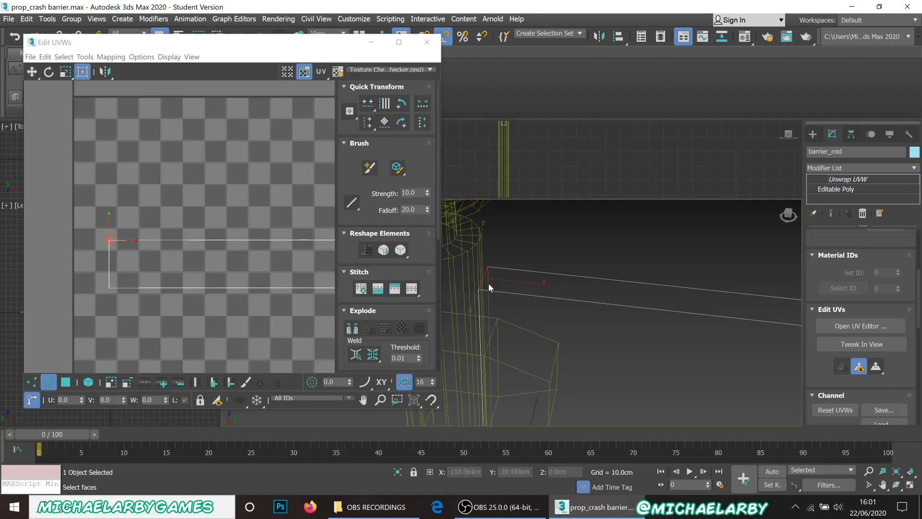
left_click(495, 291)
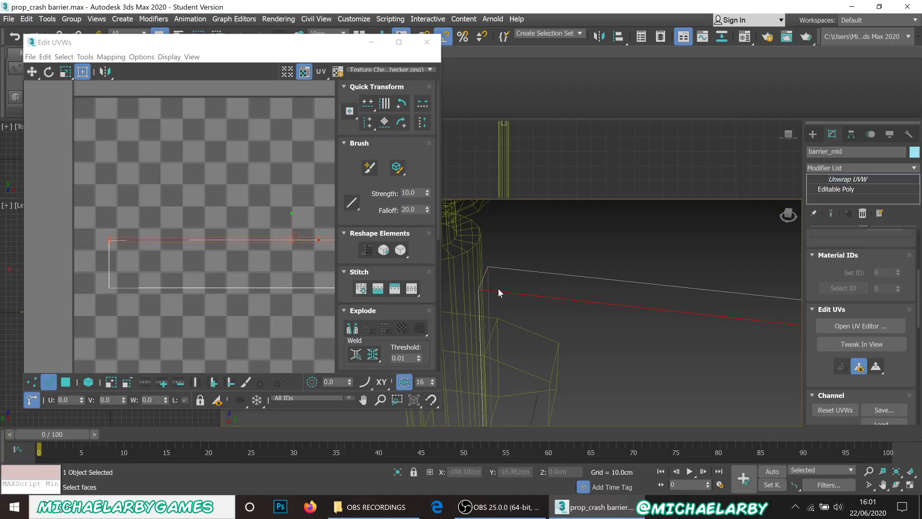
left_click(522, 271)
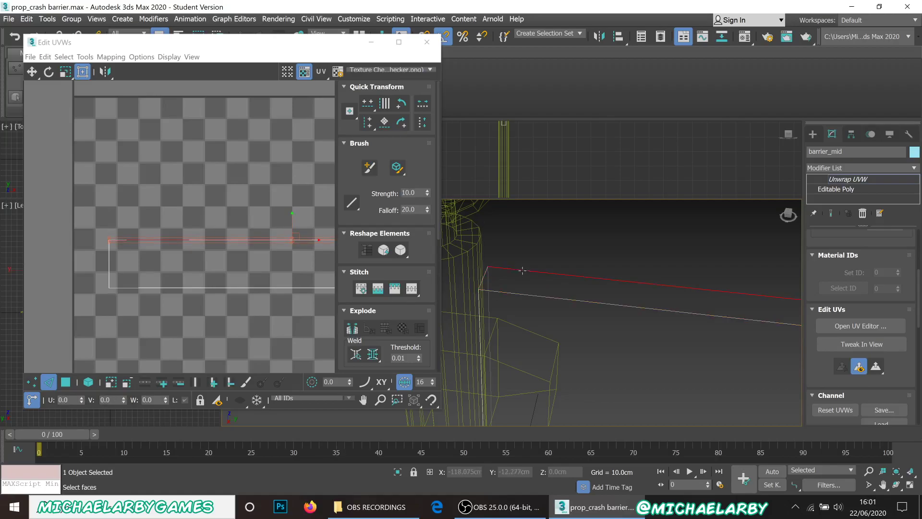
Step: Add the remaining border edges of the same large barrier_mid face to the selection and break them into a UV seam
middle_click_drag(597, 309, 537, 388, "alt")
scroll(563, 268, "up", 2)
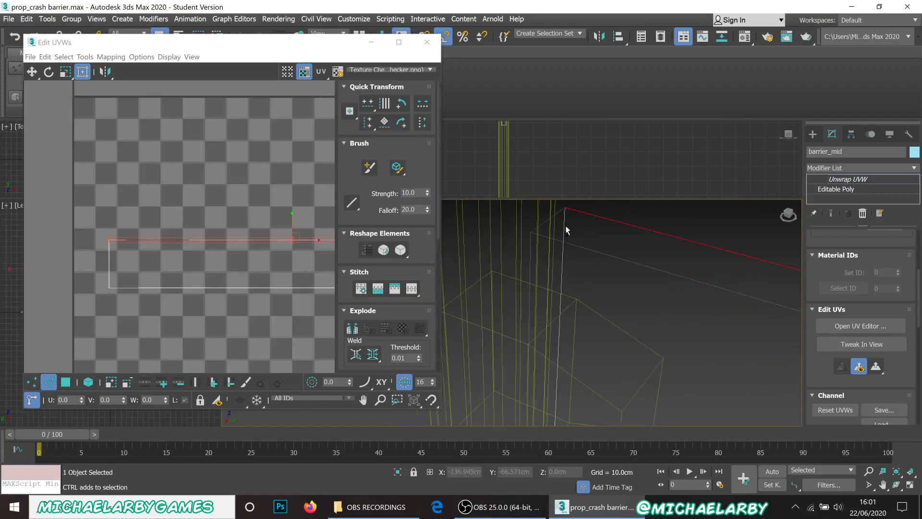
scroll(578, 253, "down", 4)
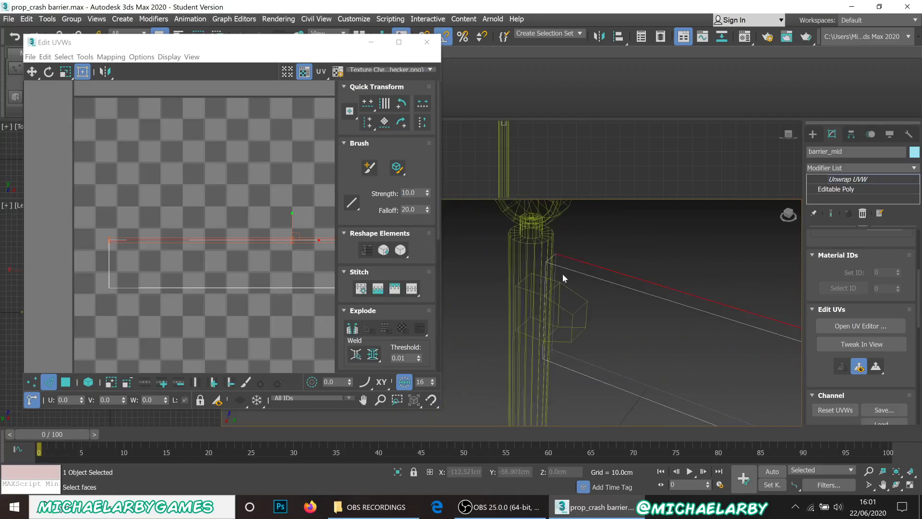
middle_click_drag(634, 307, 581, 303, "alt")
left_click(583, 300, "ctrl")
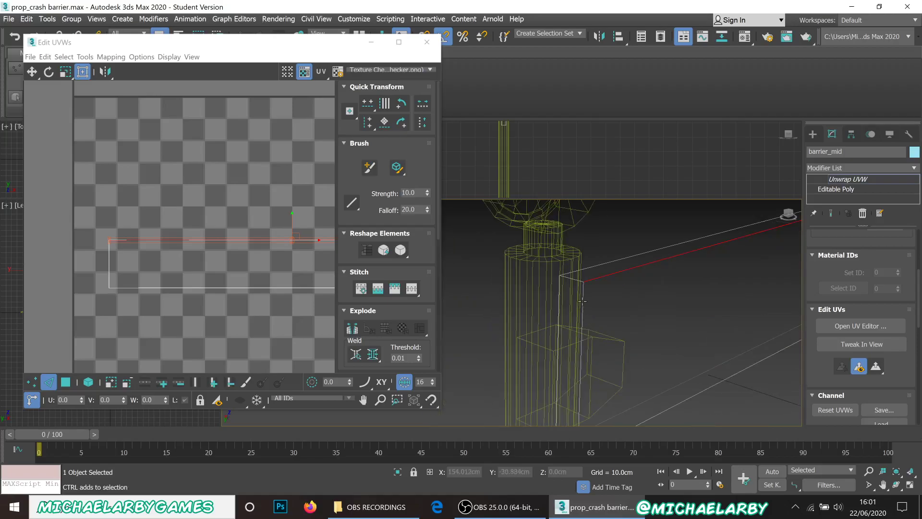
left_click(672, 406, "ctrl")
scroll(566, 354, "down", 6)
scroll(750, 306, "up", 3)
scroll(778, 288, "up", 3)
middle_click_drag(769, 333, 706, 341)
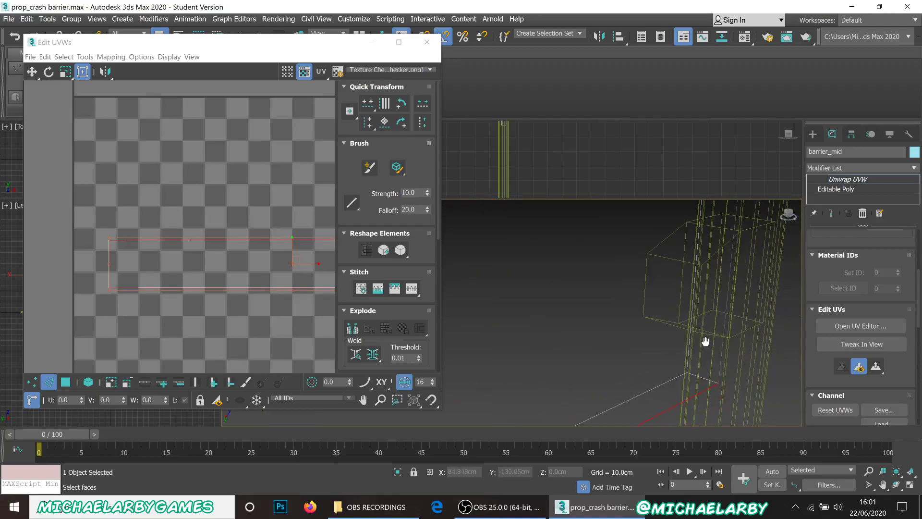
left_click(718, 379, "ctrl")
left_click(352, 329)
Step: Switch to polygon selection with whole-element selection and move the detached face's UV shell off the checker tile to just above it
scroll(209, 216, "down", 5)
scroll(113, 288, "up", 2)
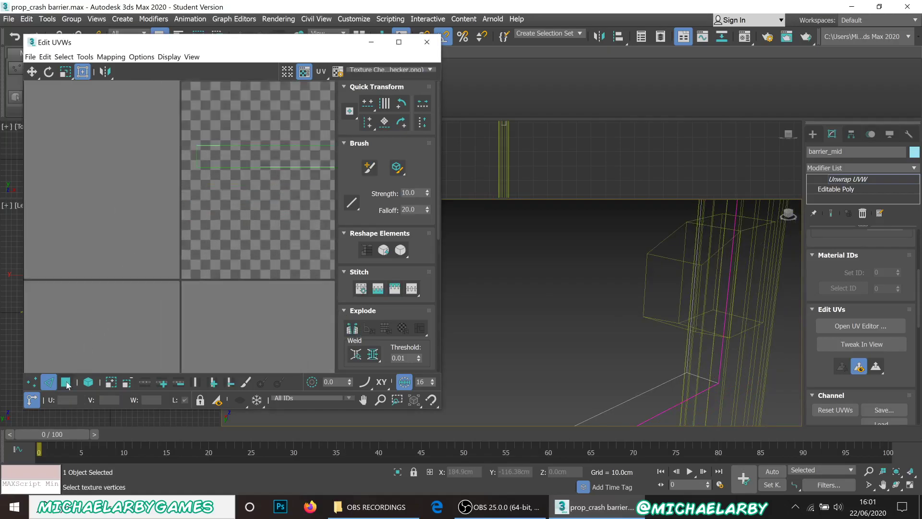
left_click(66, 383)
scroll(56, 257, "down", 4)
scroll(150, 202, "up", 4)
left_click(152, 214)
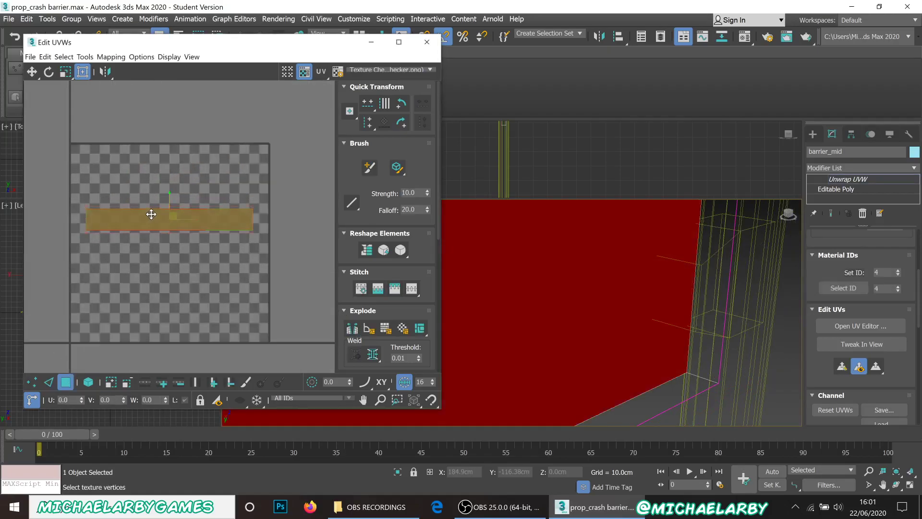
left_click_drag(150, 217, 141, 160)
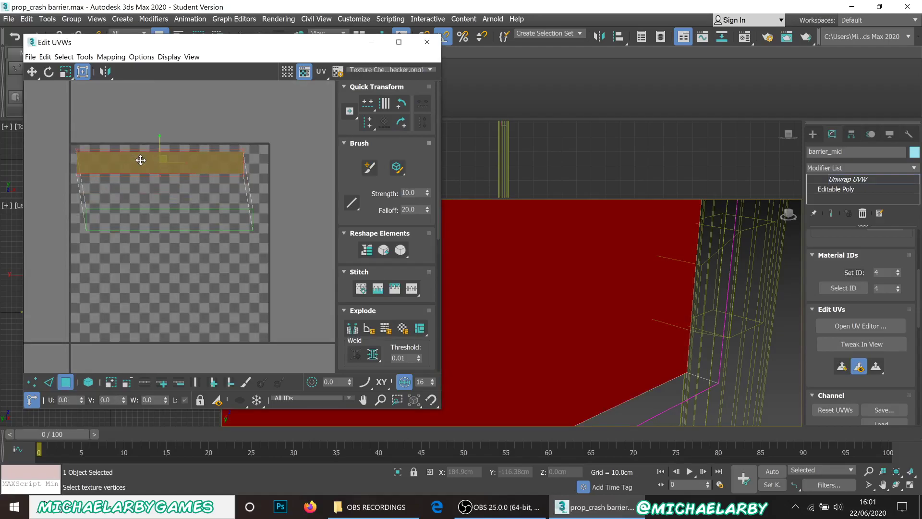
key("ctrl+z")
left_click(90, 383)
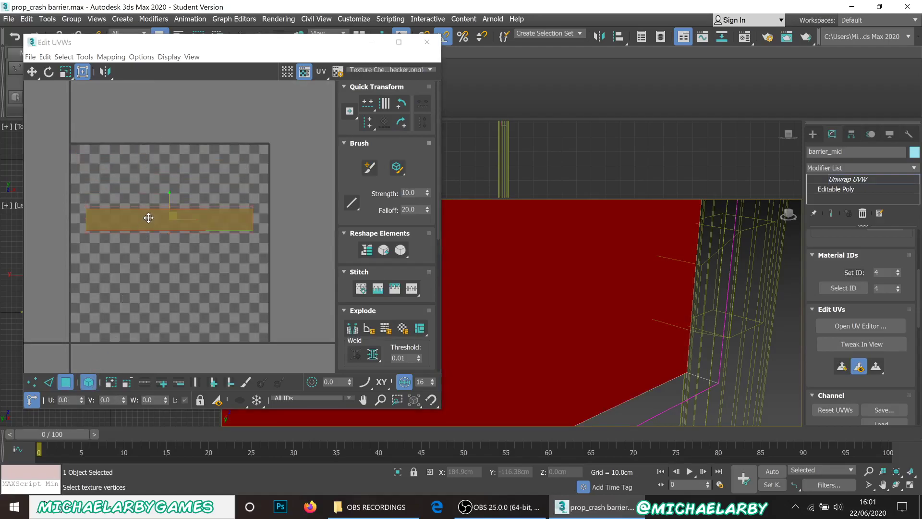
left_click(147, 233)
left_click(143, 224)
left_click_drag(144, 224, 145, 114)
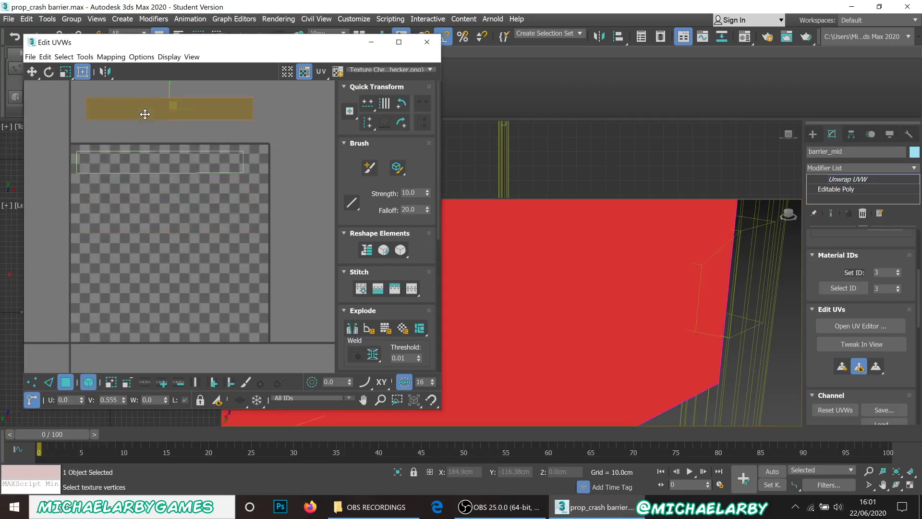
Step: Move the remaining barrier_mid UV shell off the checker tile to just above the detached face's shell
left_click(146, 165)
scroll(148, 267, "down", 2)
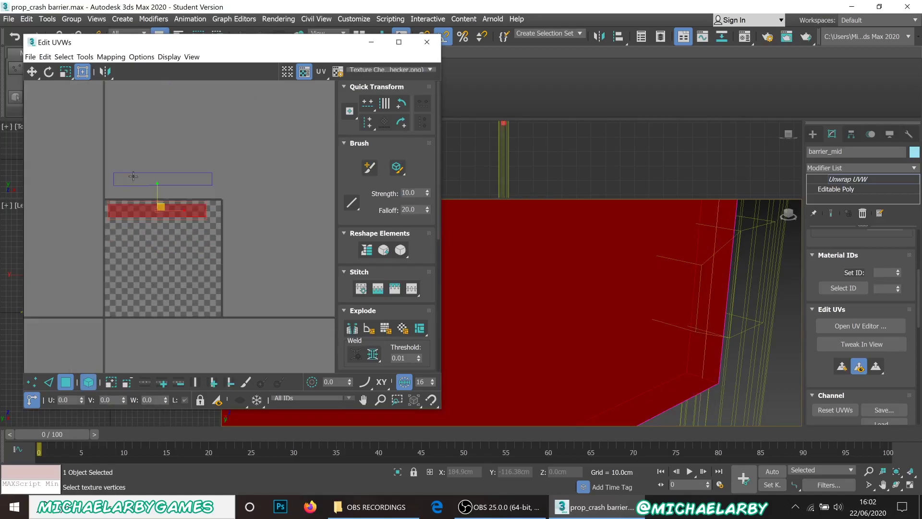
scroll(135, 169, "up", 3)
left_click_drag(156, 255, 164, 154)
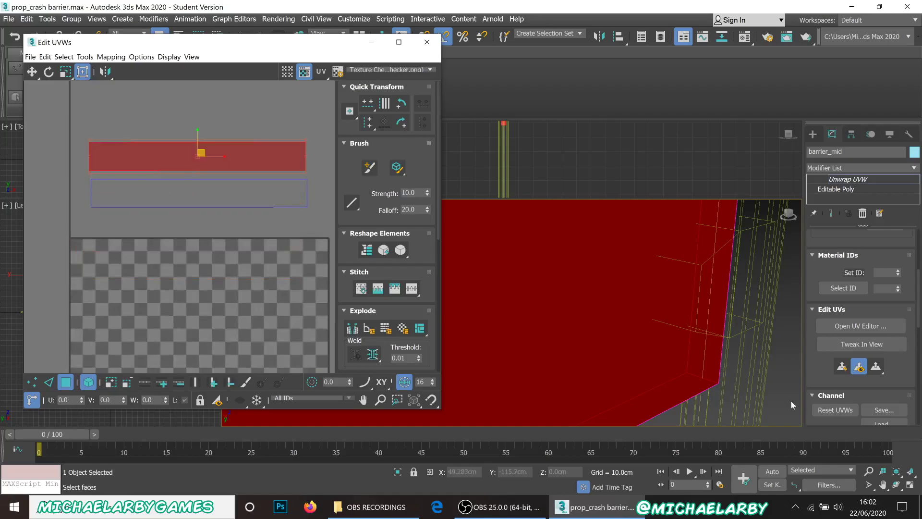
Step: Switch to edge selection and select the short top and bottom corner edges at one end of barrier_mid
middle_click_drag(697, 368, 676, 423, "alt")
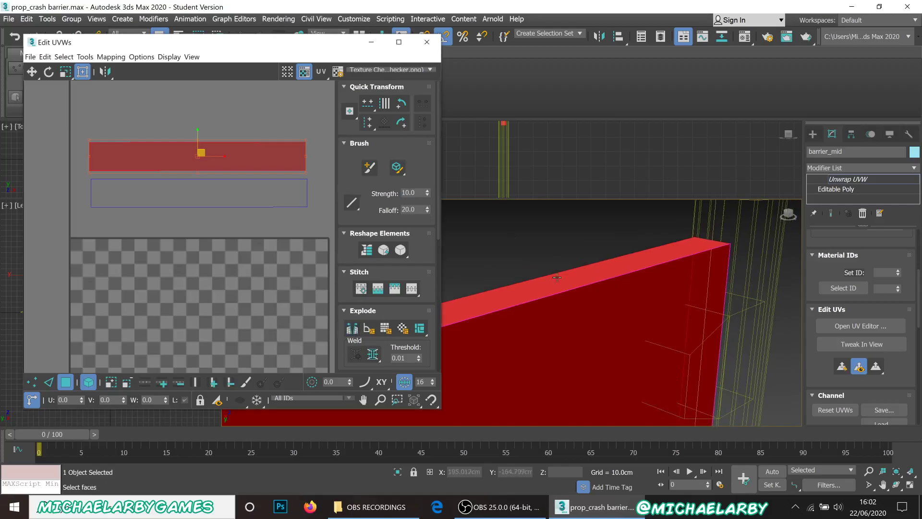
left_click(709, 241)
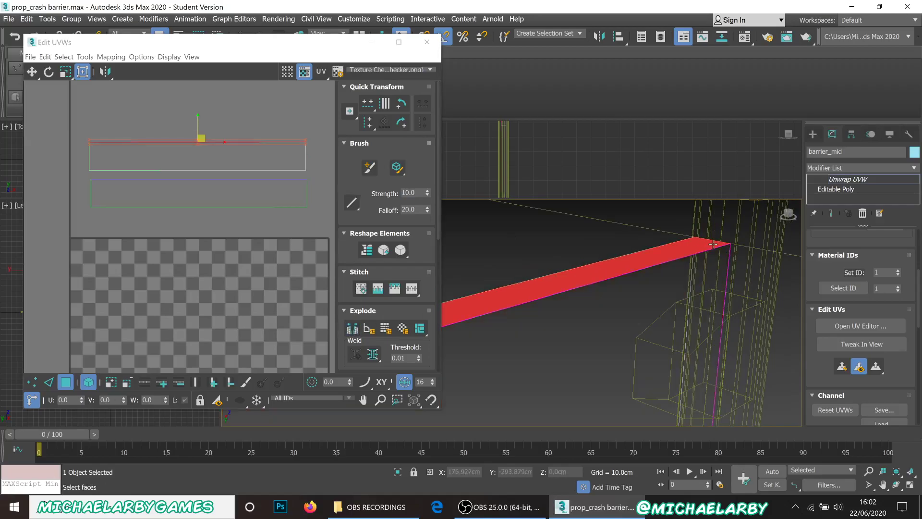
left_click(48, 382)
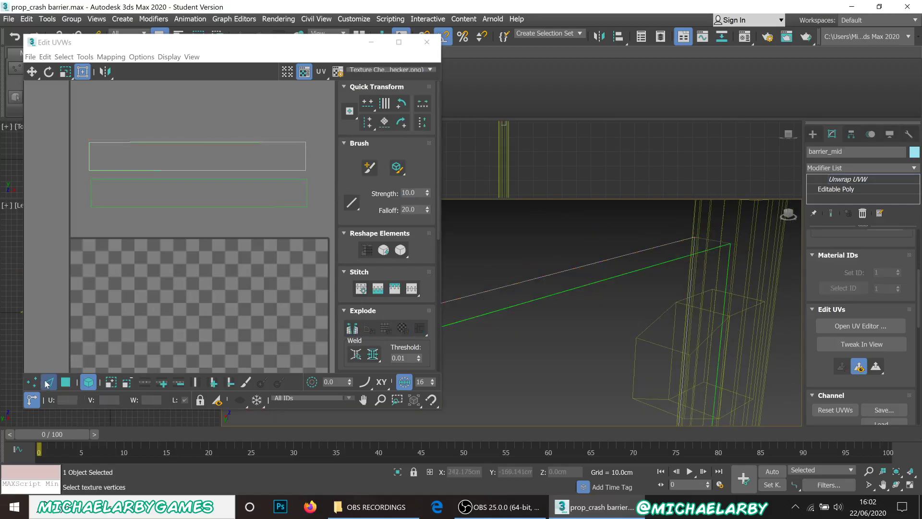
left_click(711, 241)
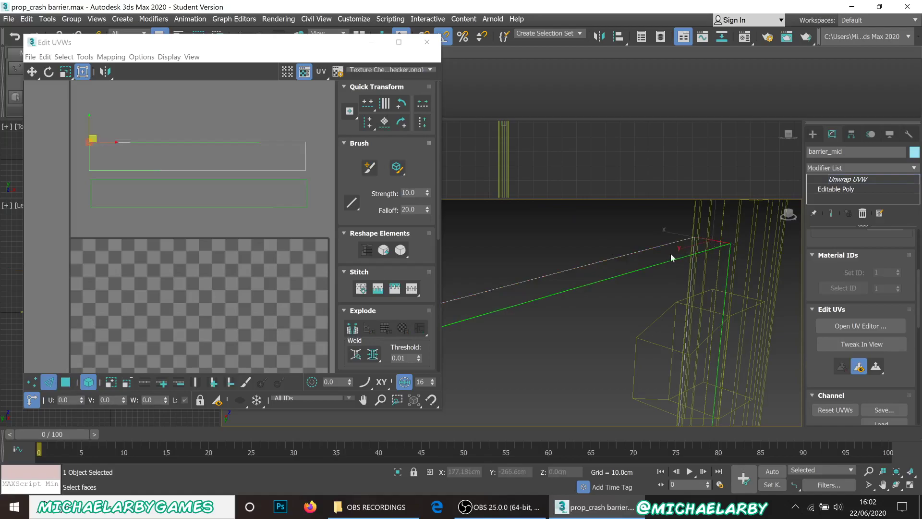
middle_click_drag(700, 287, 677, 313, "alt")
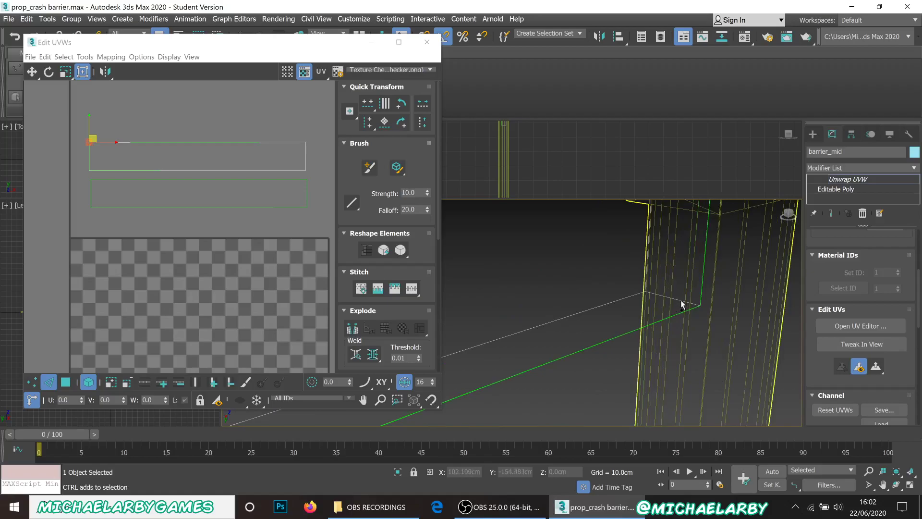
mouse_move(692, 308)
middle_mouse_down("alt")
mouse_move(681, 301)
mouse_move(694, 295)
middle_mouse_up("alt")
Step: Add the short bottom and top corner edges at the opposite end of barrier_mid and break all four corners into seams
scroll(726, 336, "down", 10)
scroll(597, 310, "up", 8)
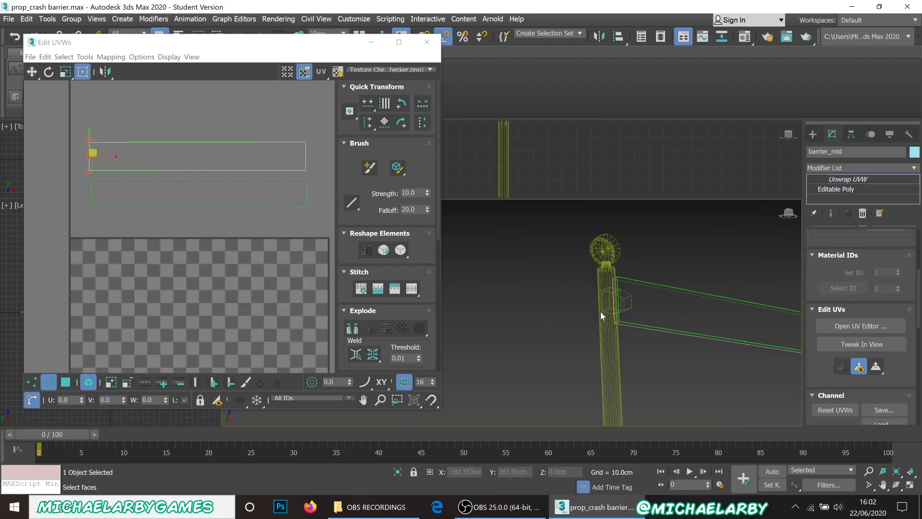
left_click(669, 376, "ctrl")
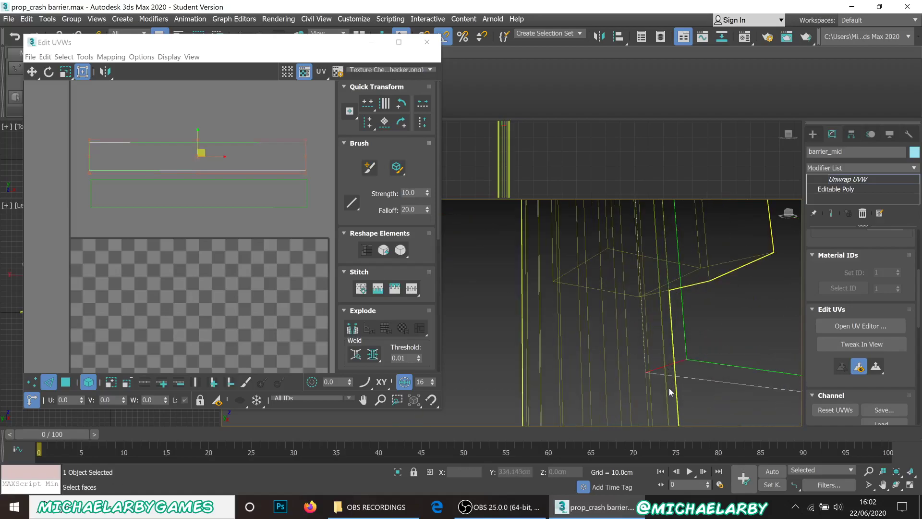
scroll(669, 387, "down", 5)
middle_click_drag(679, 289, 552, 243, "alt")
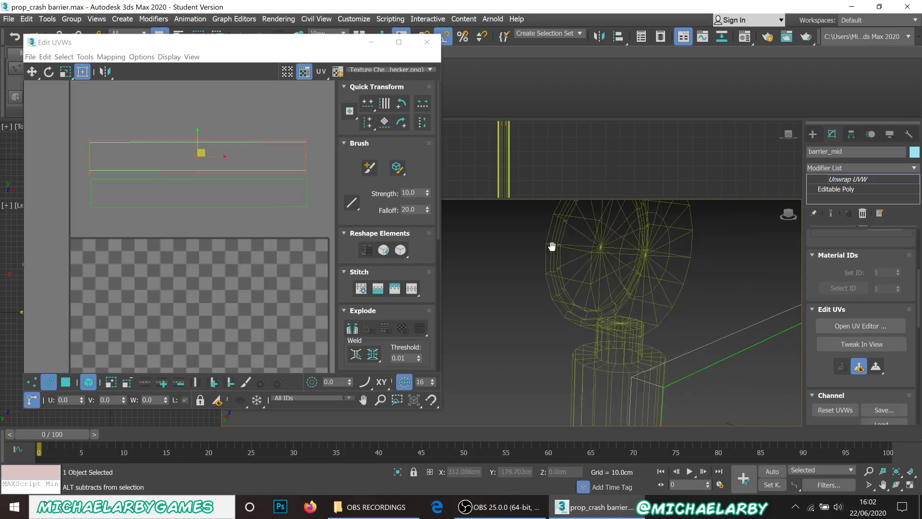
left_click(642, 379, "ctrl")
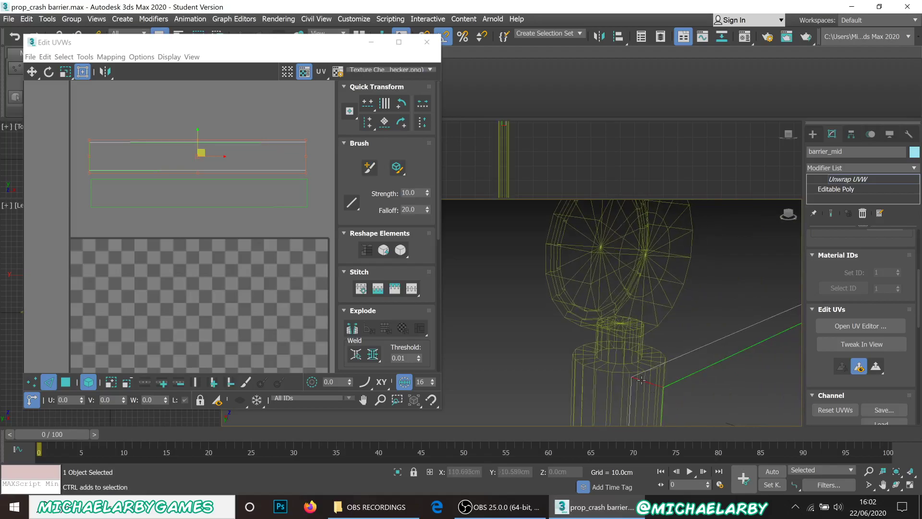
left_click(355, 330)
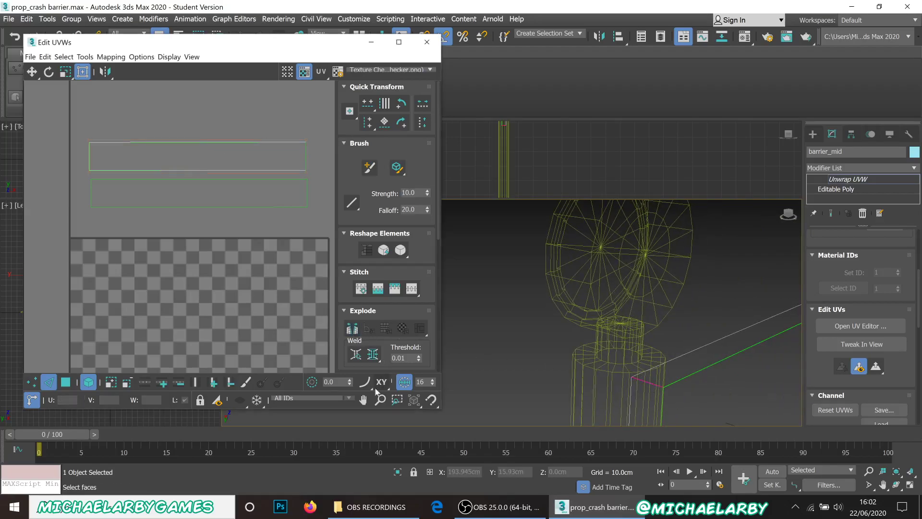
Step: Select the remaining UV shell by polygon and straighten it so the narrow side strips unfold around the main face
left_click(66, 382, "ctrl")
left_click(154, 159)
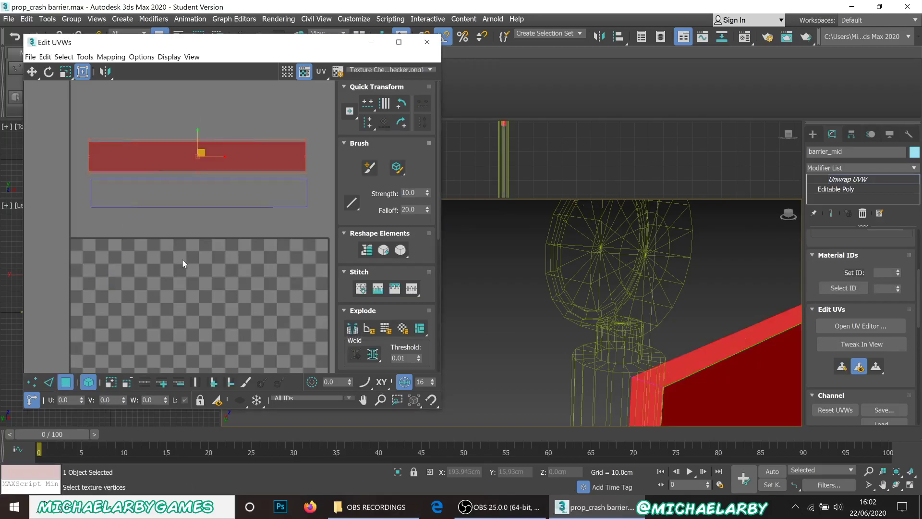
left_click(368, 251)
scroll(247, 129, "up", 6)
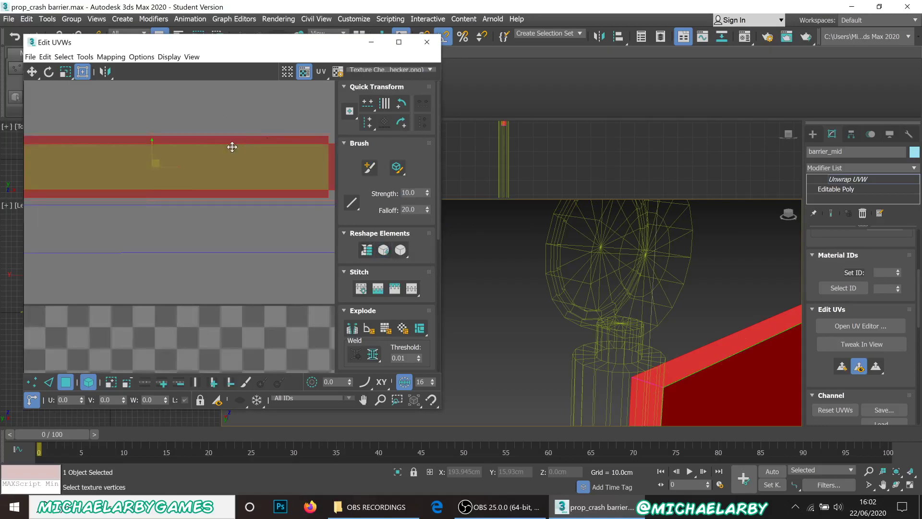
left_click(232, 139)
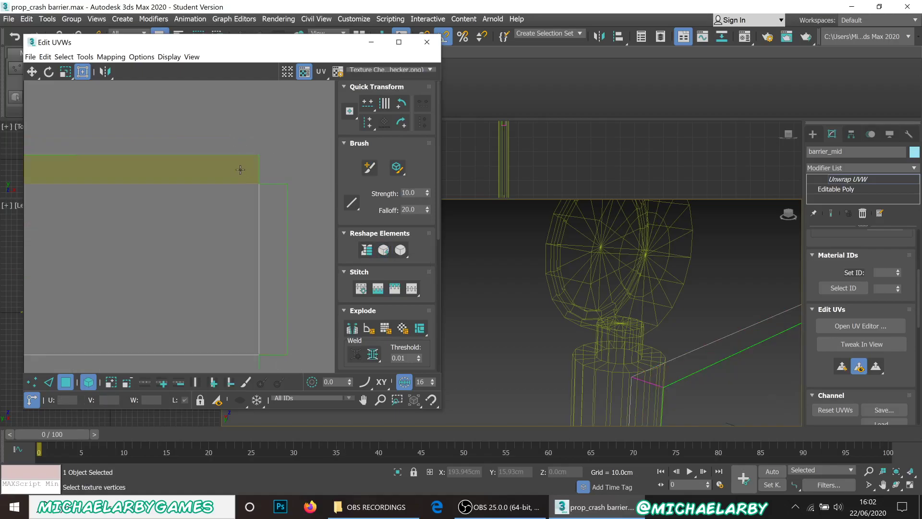
left_click(246, 193)
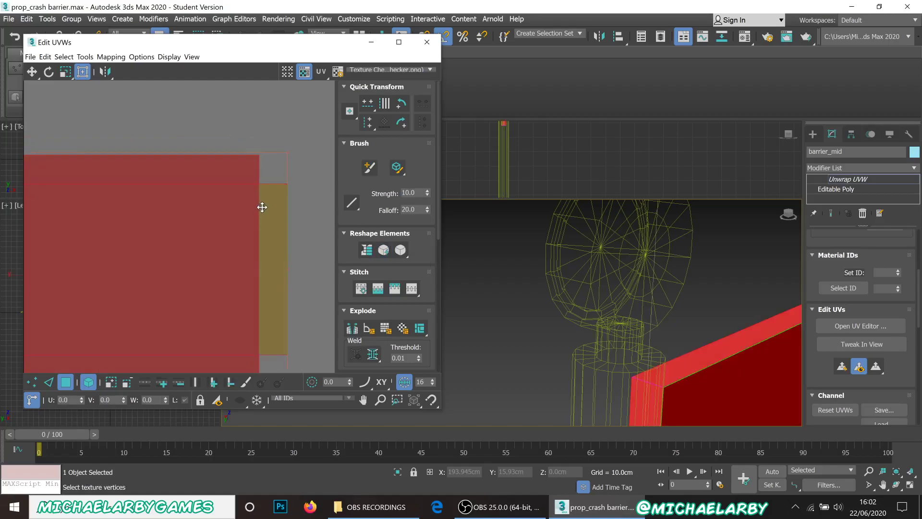
left_click(307, 199)
scroll(318, 154, "down", 6)
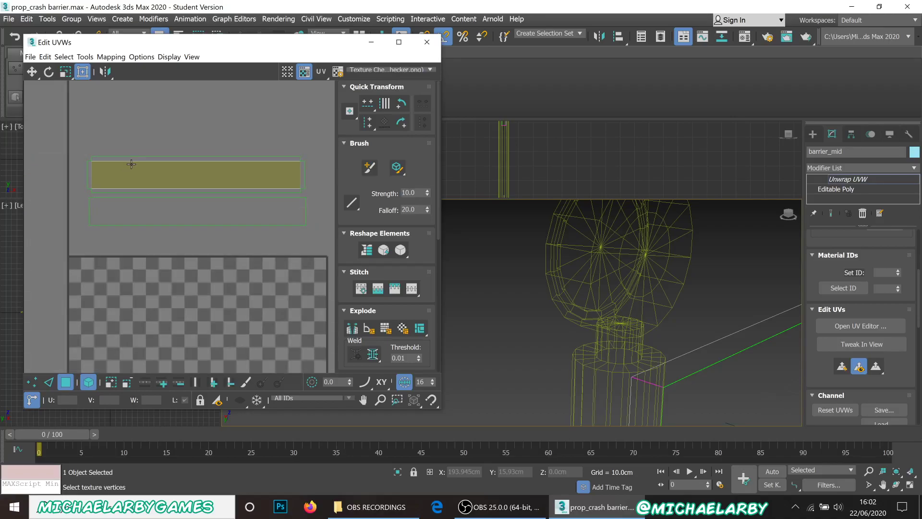
scroll(131, 164, "down", 8)
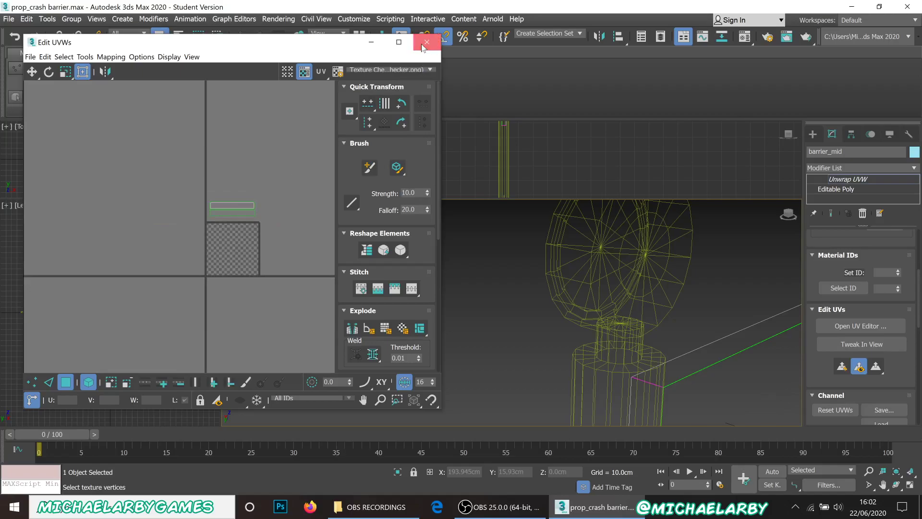
Step: Close the UV editor, leave sub-object editing of barrier_mid and select all three crash barrier objects in the perspective view
left_click(424, 42)
scroll(518, 325, "down", 5)
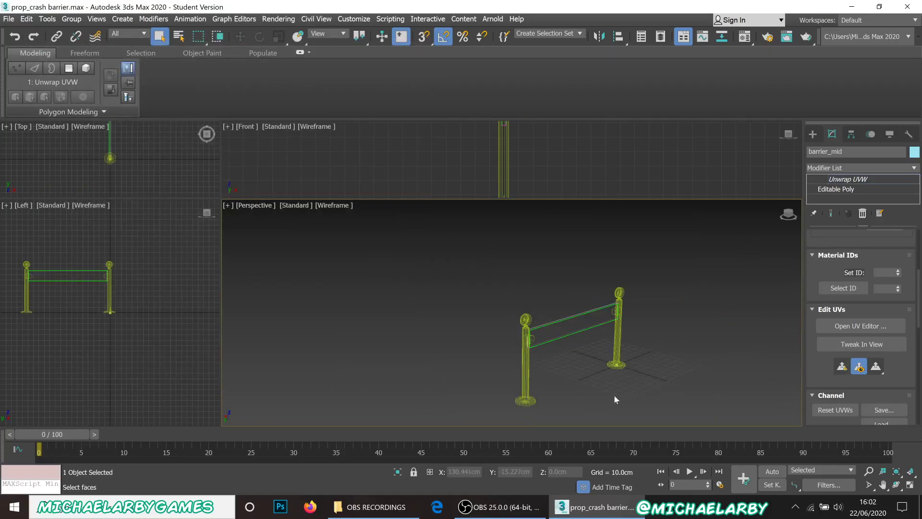
key("ctrl+a")
right_click(692, 369)
left_click(635, 348)
left_click(517, 304)
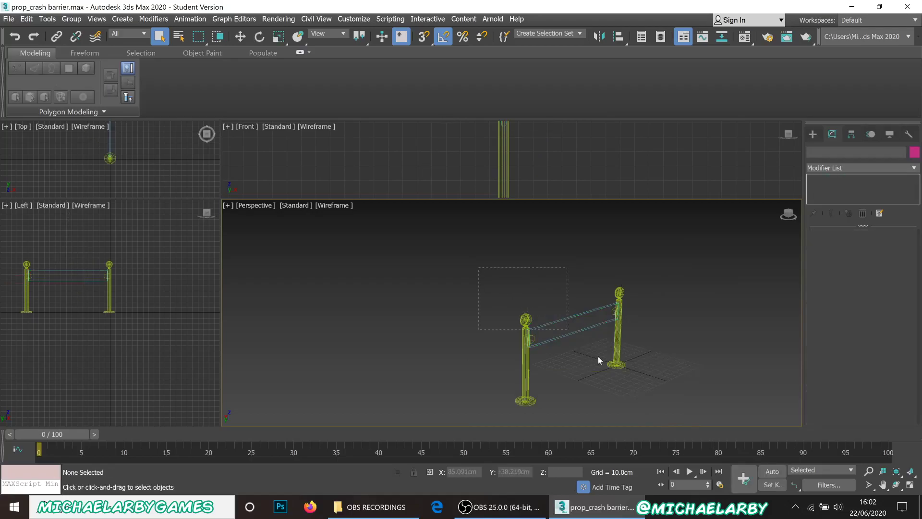
left_click_drag(664, 425, 664, 425)
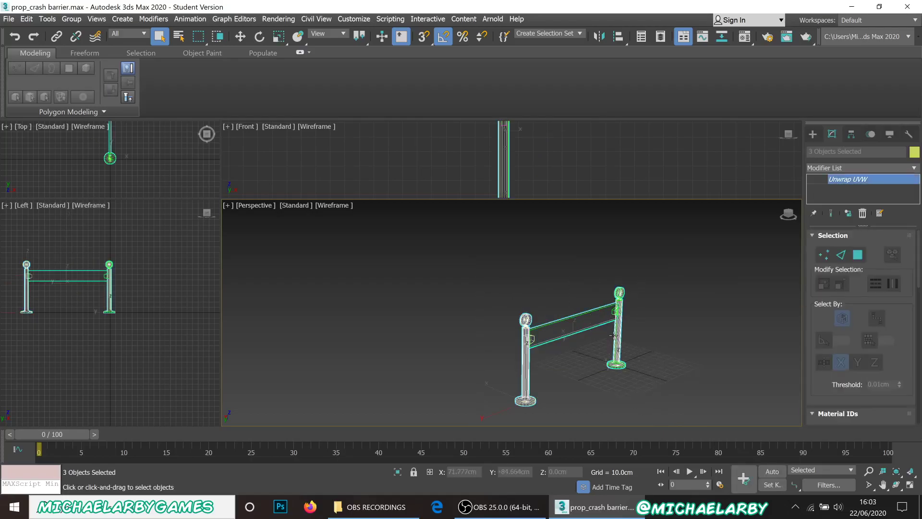
Step: Open the UV editor for the three selected crash barrier objects
scroll(836, 341, "down", 5)
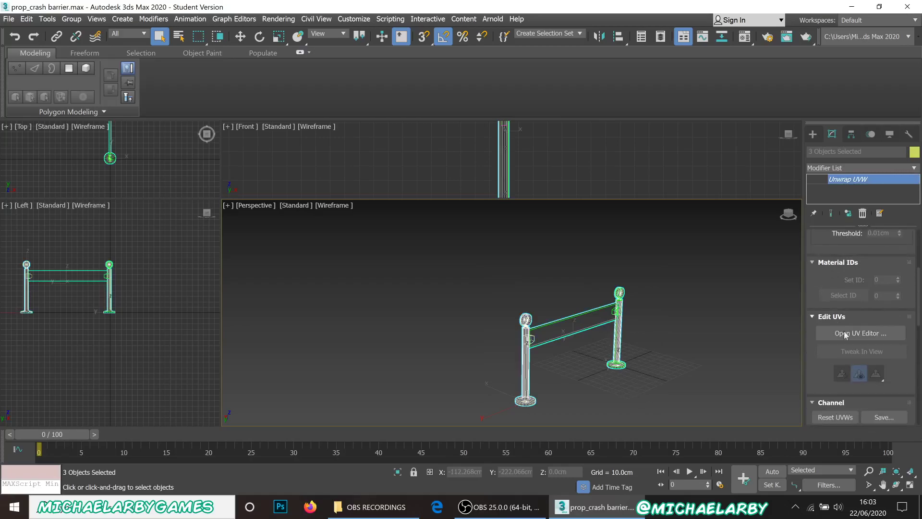
left_click(847, 337)
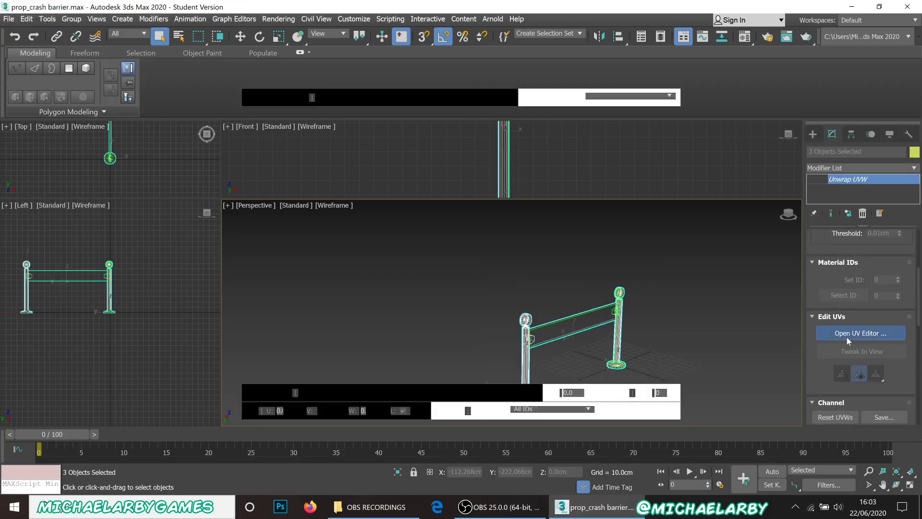
scroll(260, 260, "up", 4)
scroll(223, 246, "down", 4)
scroll(187, 218, "up", 5)
scroll(173, 221, "down", 3)
scroll(172, 220, "down", 1)
scroll(125, 201, "up", 1)
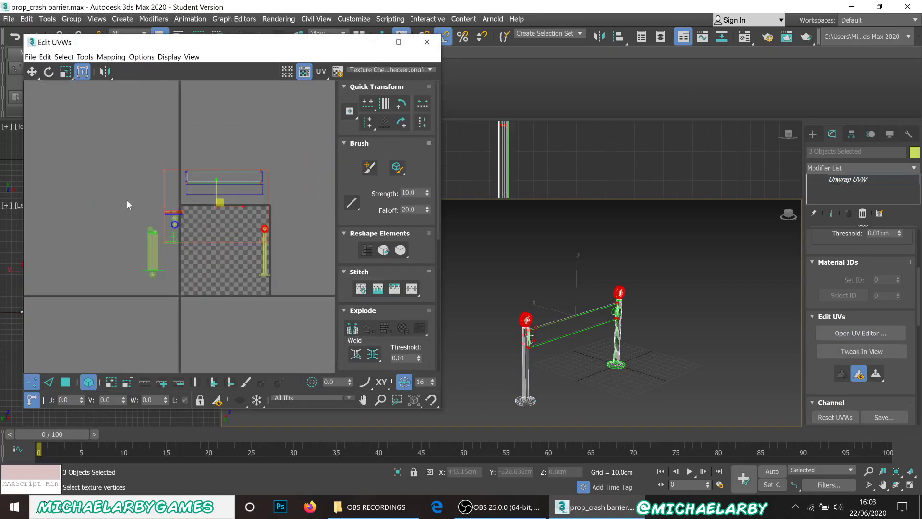
Step: Select the unwrapped post's UV shells beside the checker tile, move them up clear of it, and clear the selection
left_click_drag(114, 183, 183, 278)
left_click_drag(152, 233, 172, 148)
left_click(315, 243)
scroll(309, 289, "up", 4)
scroll(286, 291, "down", 1)
scroll(217, 165, "up", 1)
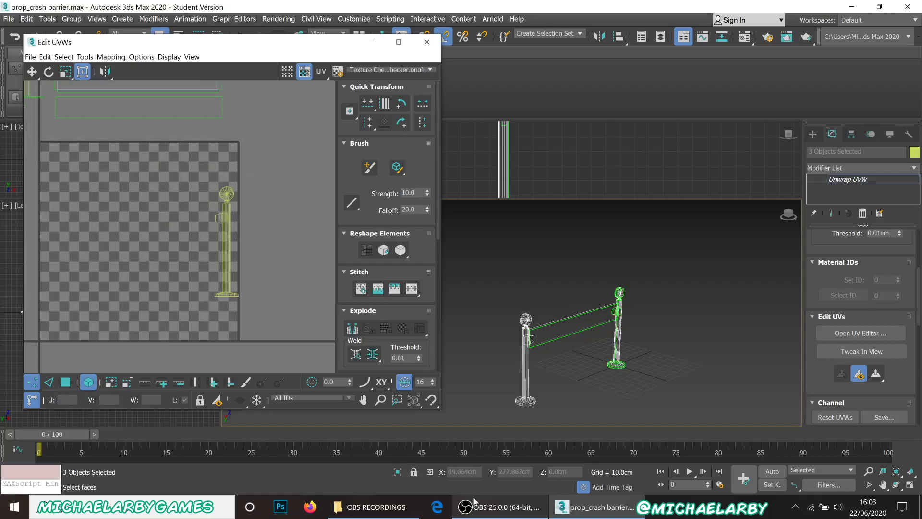
left_click(492, 509)
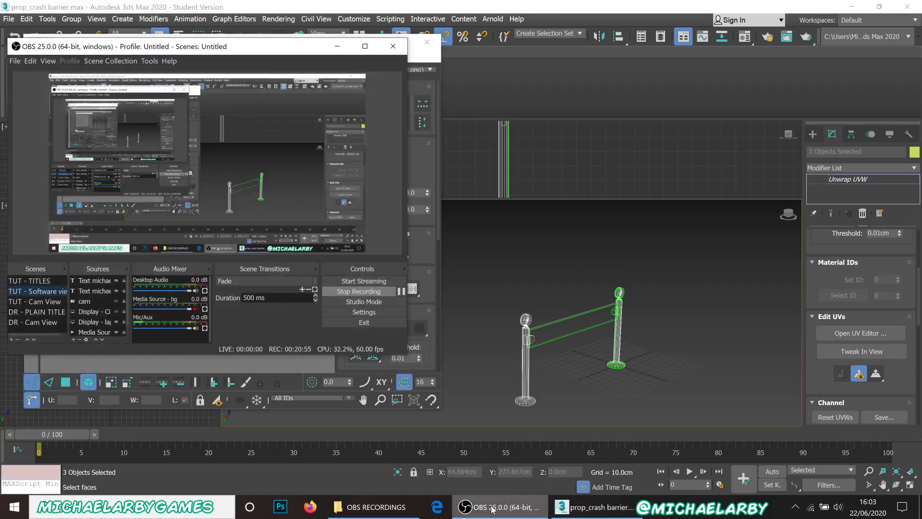
left_click(401, 292)
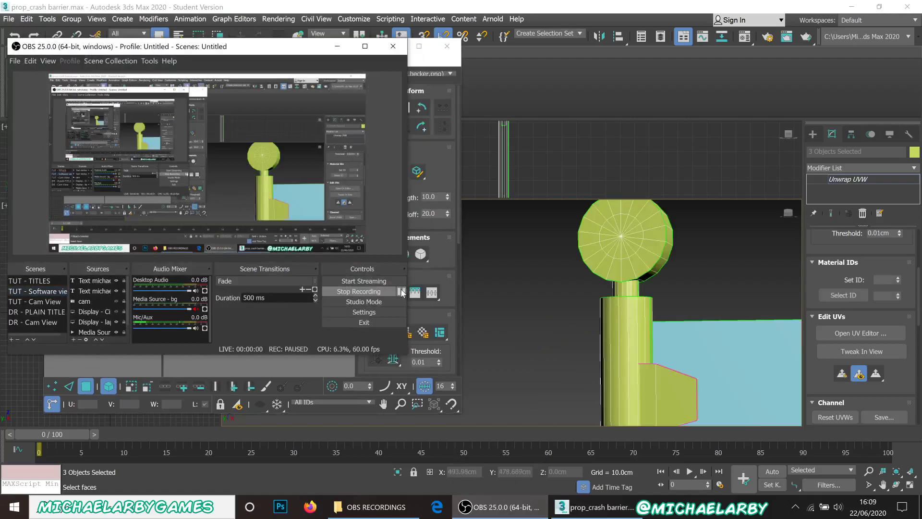
left_click(402, 291)
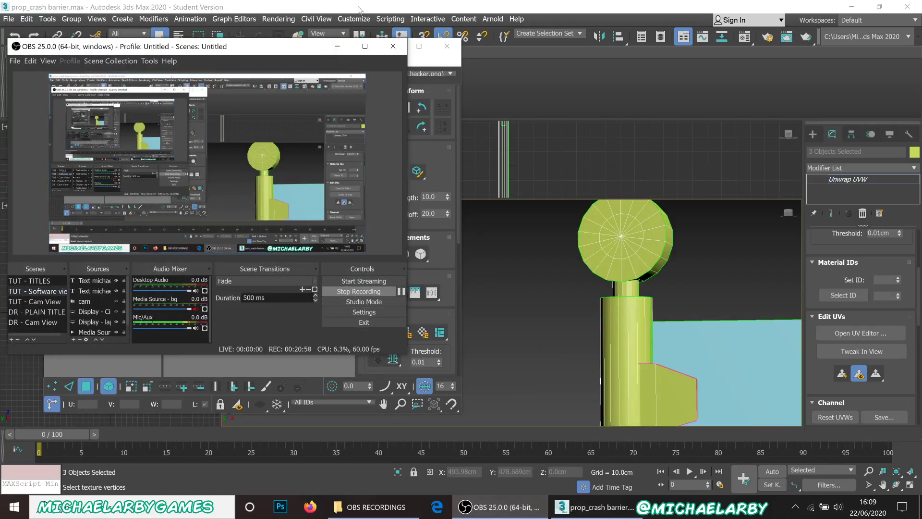
left_click(340, 48)
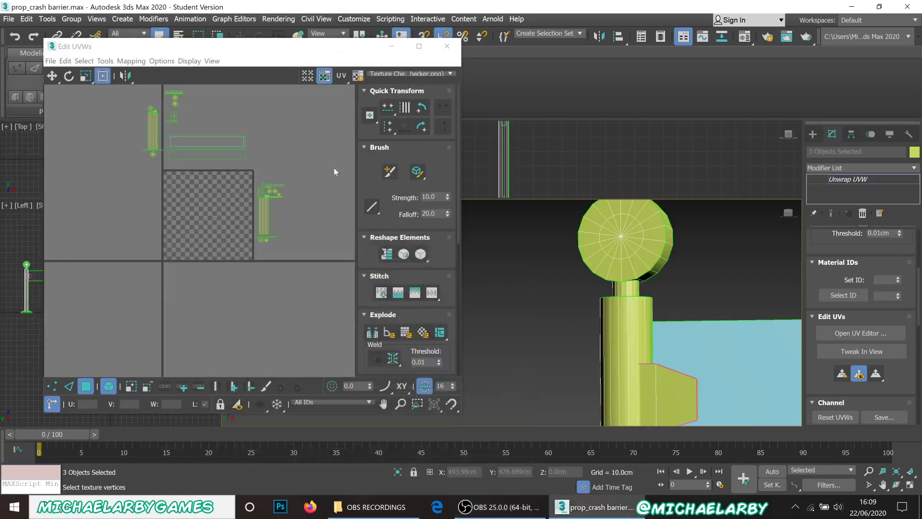
Step: Select all UV shells of the second post beside the checker tile and move them up above it
scroll(256, 245, "up", 5)
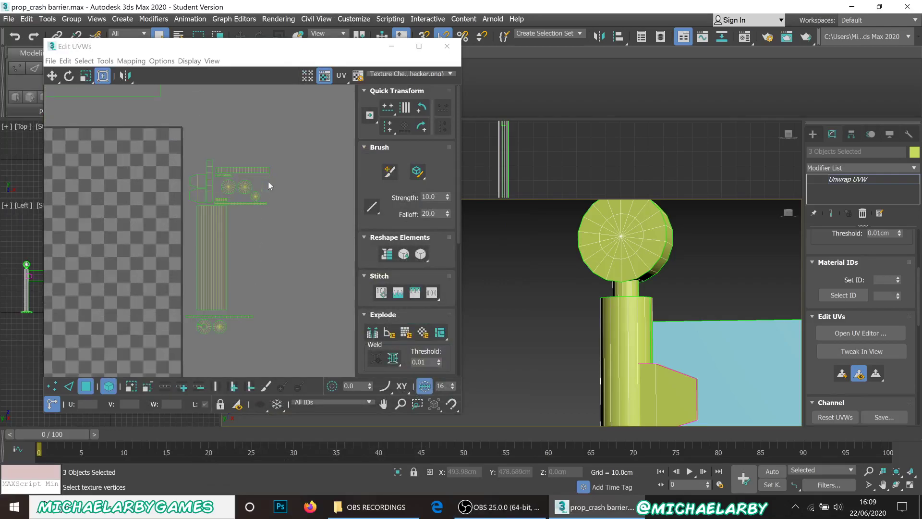
scroll(286, 267, "down", 2)
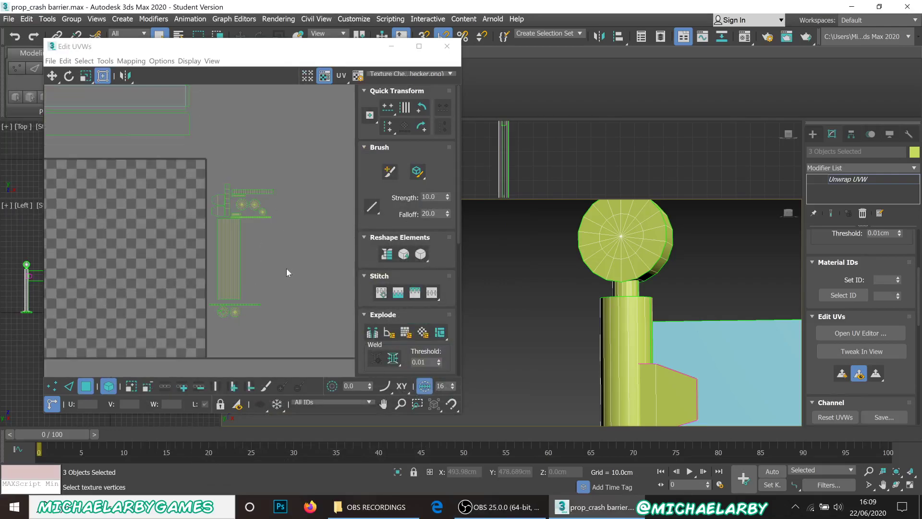
scroll(278, 263, "down", 2)
left_click_drag(236, 212, 305, 327)
left_click_drag(257, 278, 255, 181)
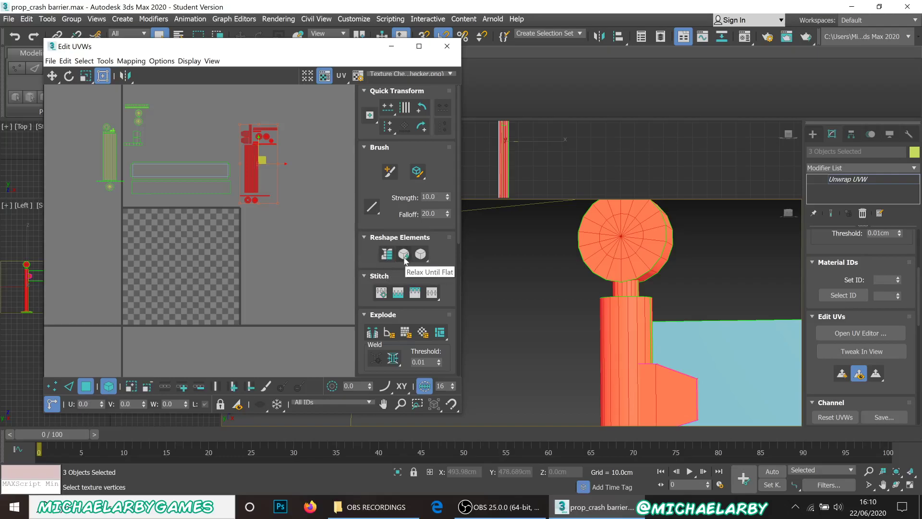
Step: Move the second post's shells closer to the end of the middle barrier's shells
scroll(241, 141, "up", 2)
scroll(291, 223, "down", 3)
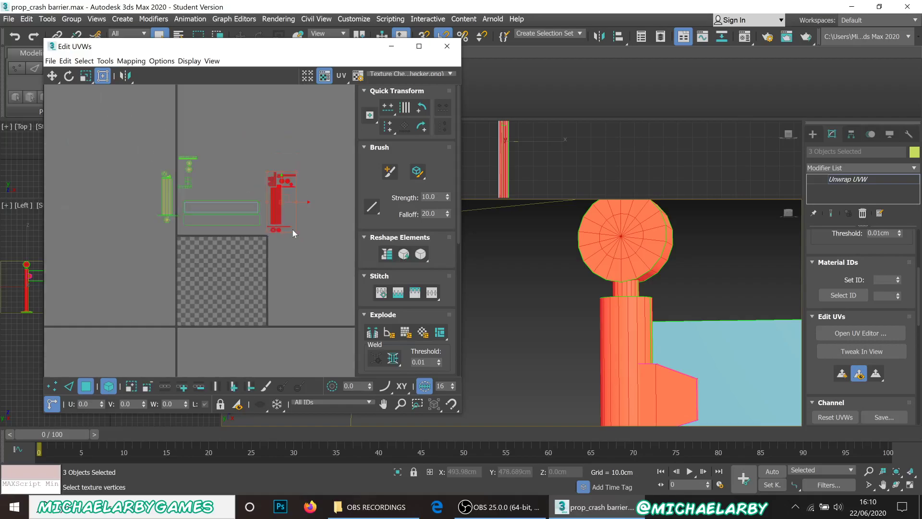
scroll(261, 188, "up", 3)
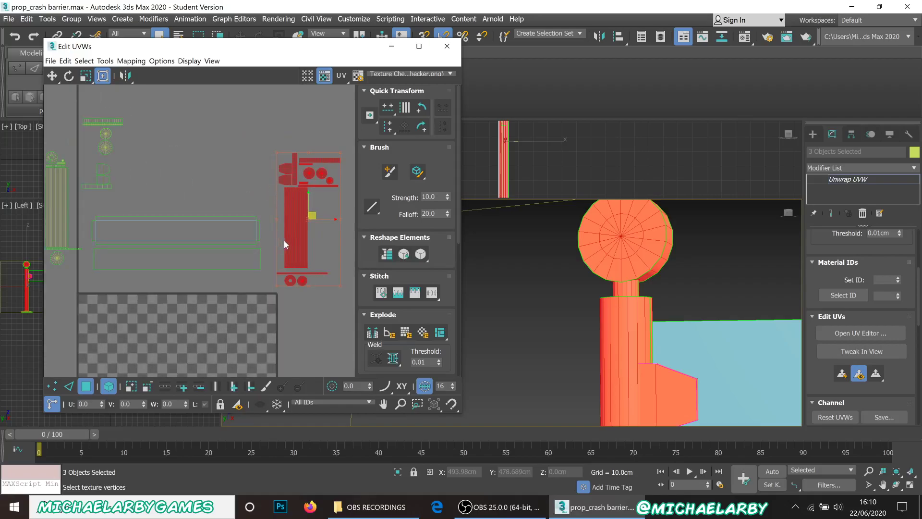
scroll(283, 205, "down", 2)
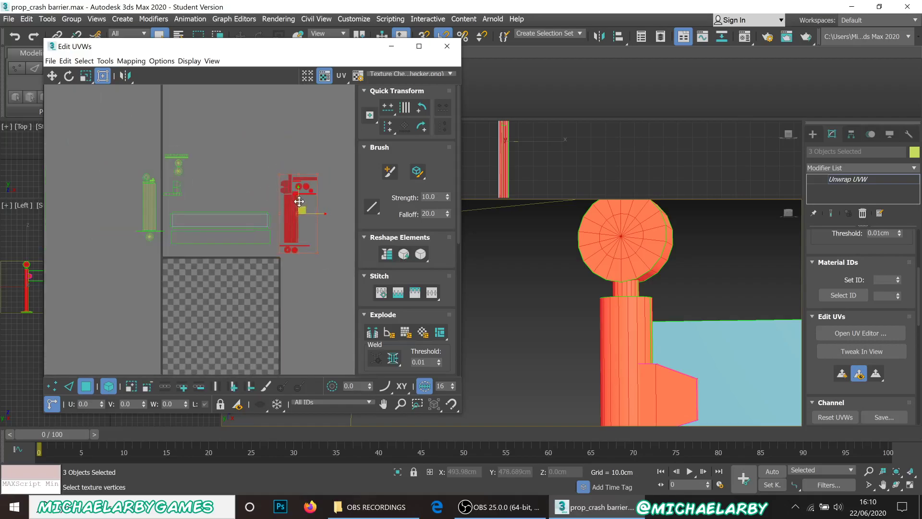
scroll(304, 206, "up", 2)
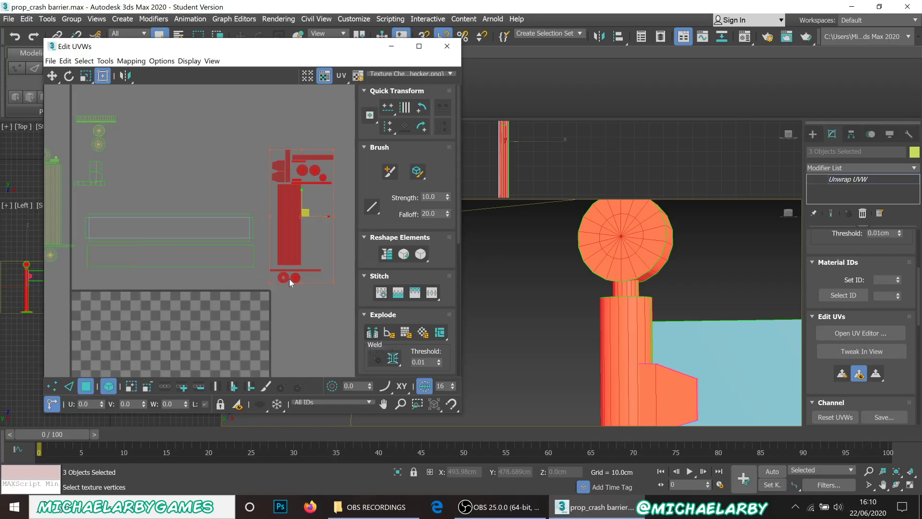
scroll(303, 287, "down", 3)
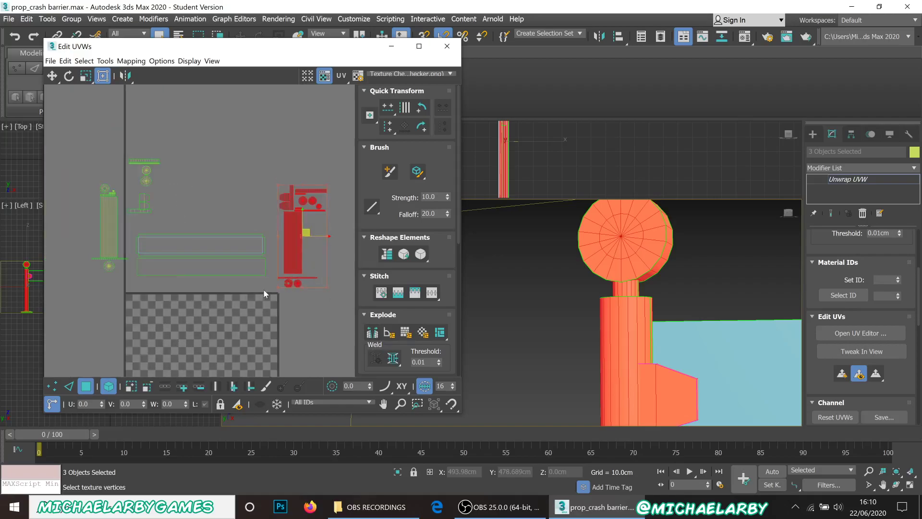
left_click_drag(308, 232, 296, 235)
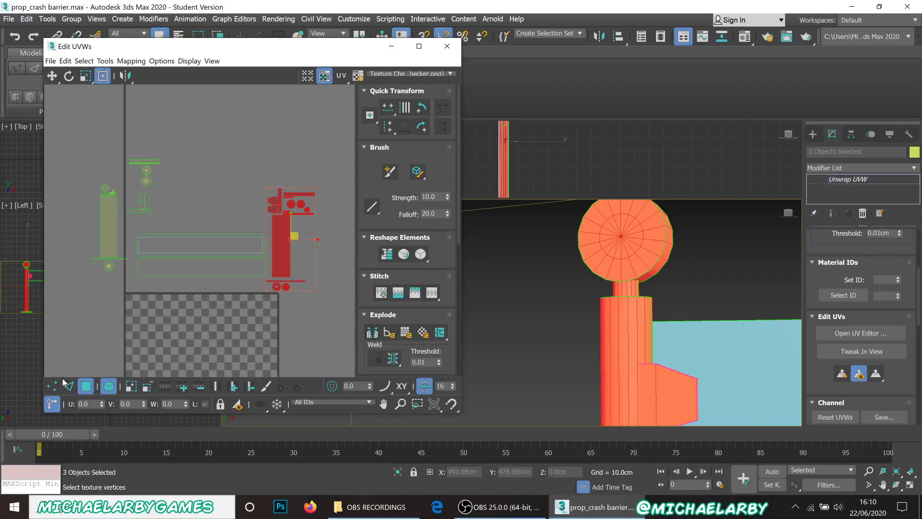
Step: Select the narrow strip shell under the two bracket side shells and move it slightly down, clear of them
left_click(110, 387)
scroll(125, 217, "up", 5)
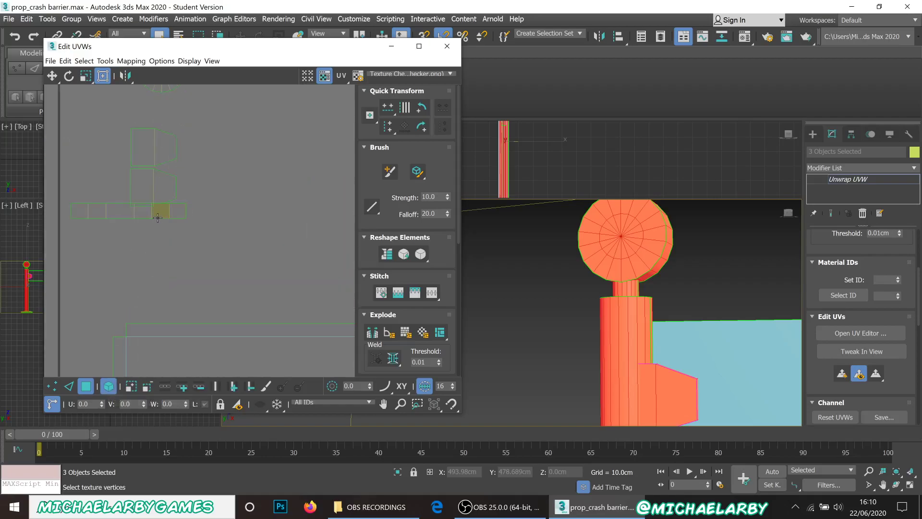
left_click(161, 215)
scroll(152, 278, "down", 5)
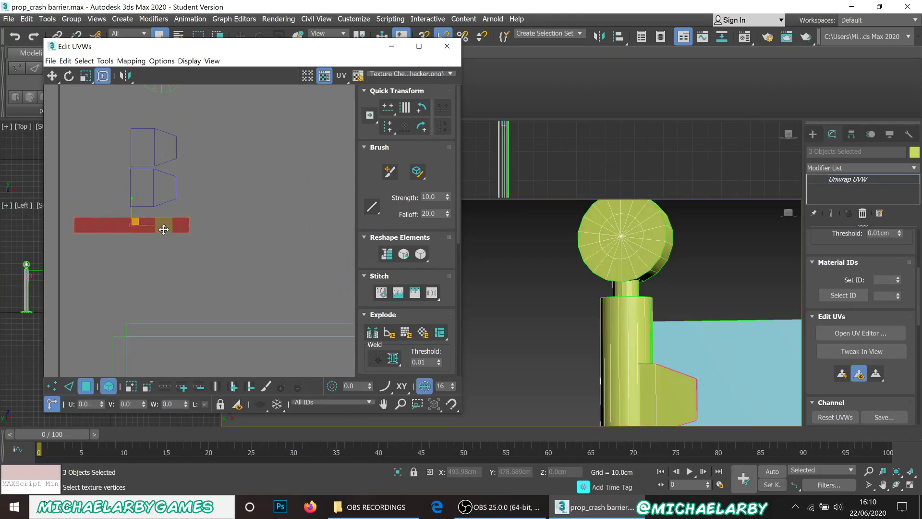
scroll(151, 278, "down", 3)
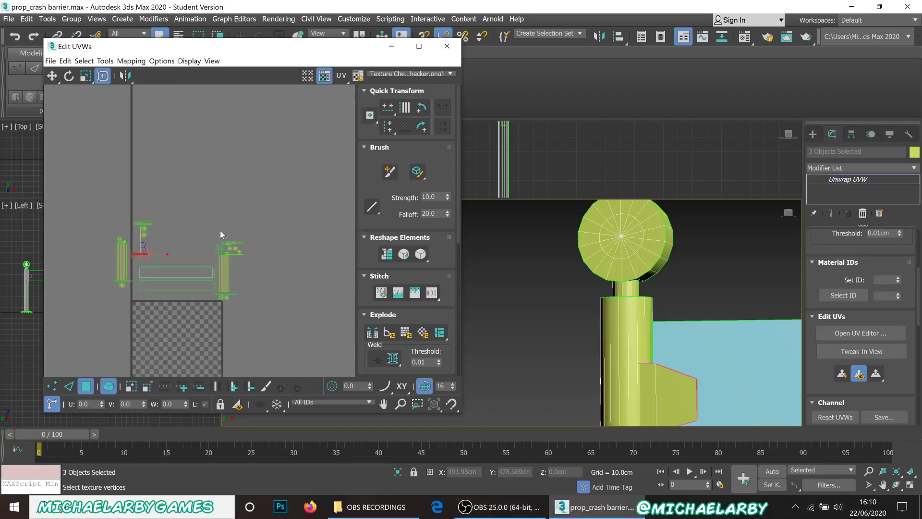
Step: Select the UV shells of all three objects and move them together up and away from the checker tile
scroll(220, 235, "down", 2)
left_click_drag(108, 182, 252, 284)
left_click_drag(197, 246, 232, 213)
scroll(240, 200, "up", 3)
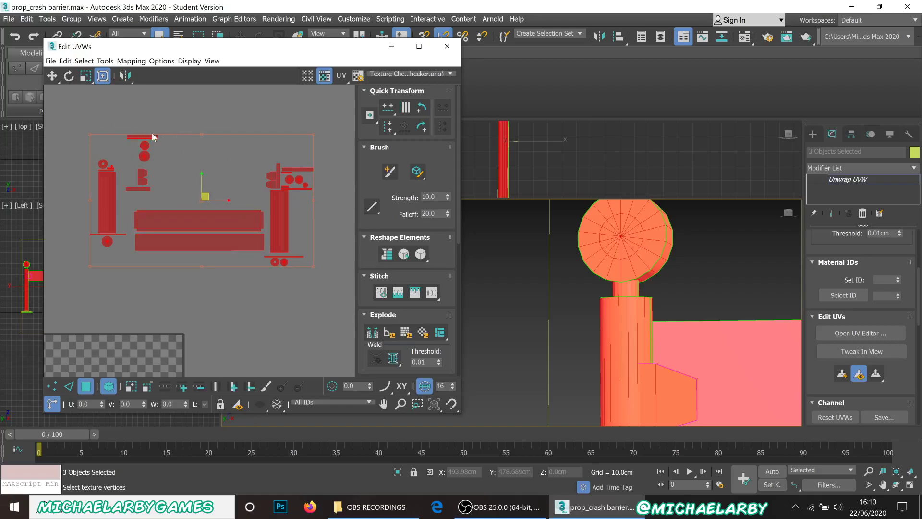
scroll(182, 116, "down", 4)
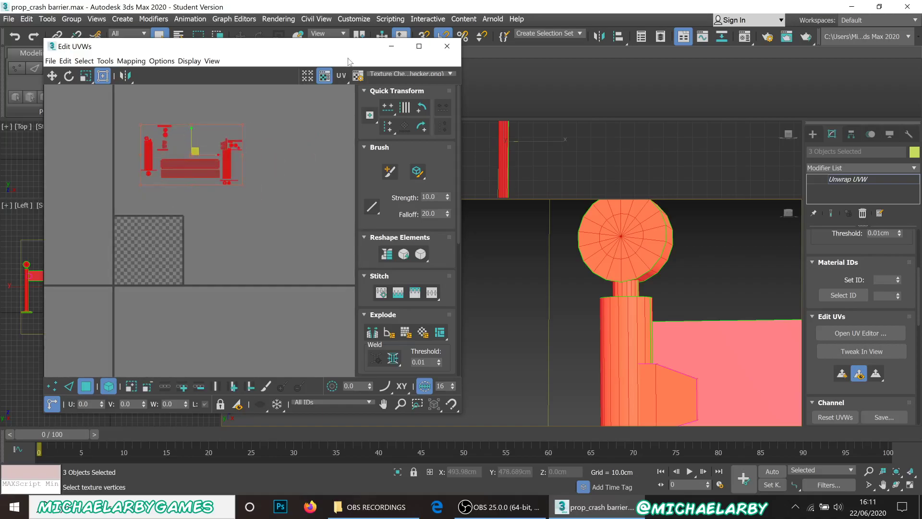
Step: Hide the checker background and move all the selected shells down over the UV tile
left_click(325, 76)
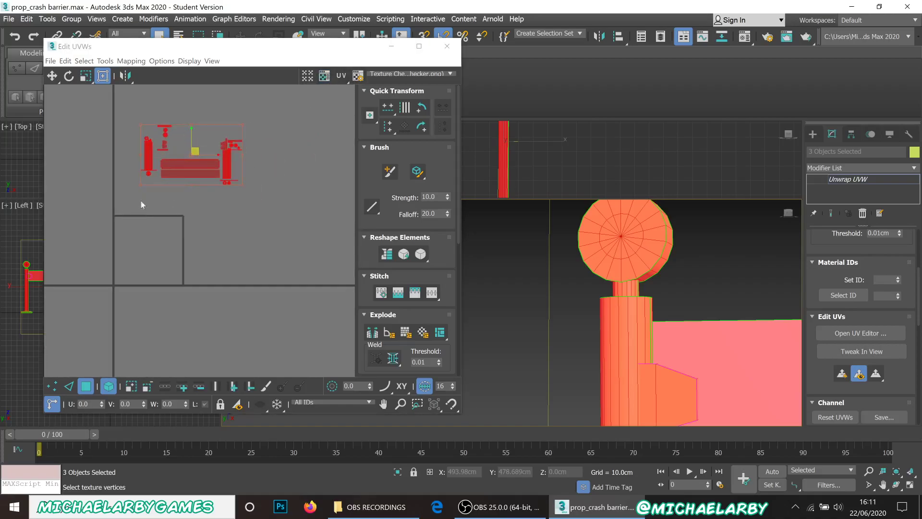
scroll(139, 191, "up", 2)
left_click_drag(194, 156, 159, 290)
scroll(150, 305, "up", 3)
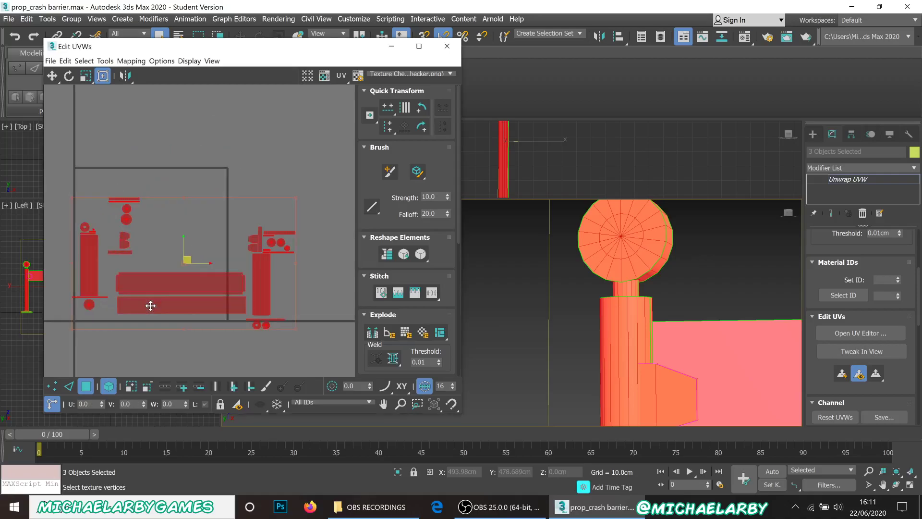
Step: Pack all the selected shells into the UV tile with Pack: Custom
scroll(387, 241, "down", 5)
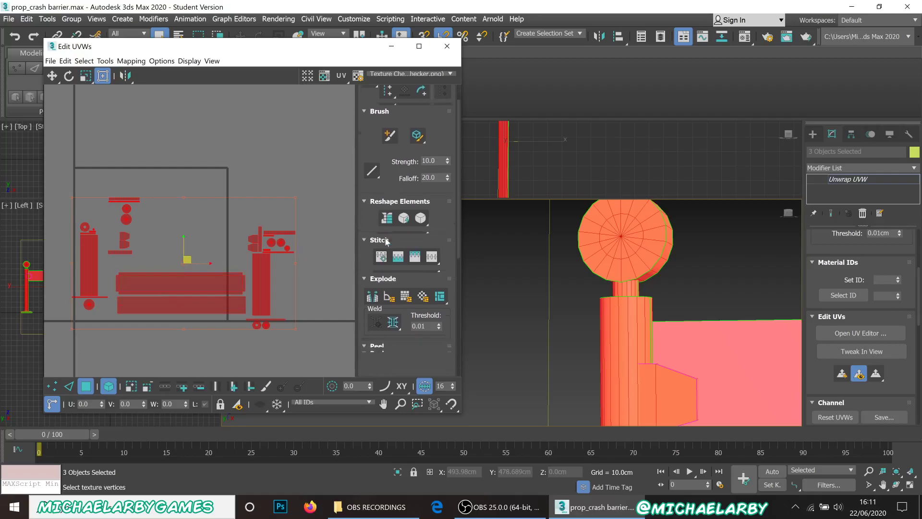
scroll(387, 238, "down", 3)
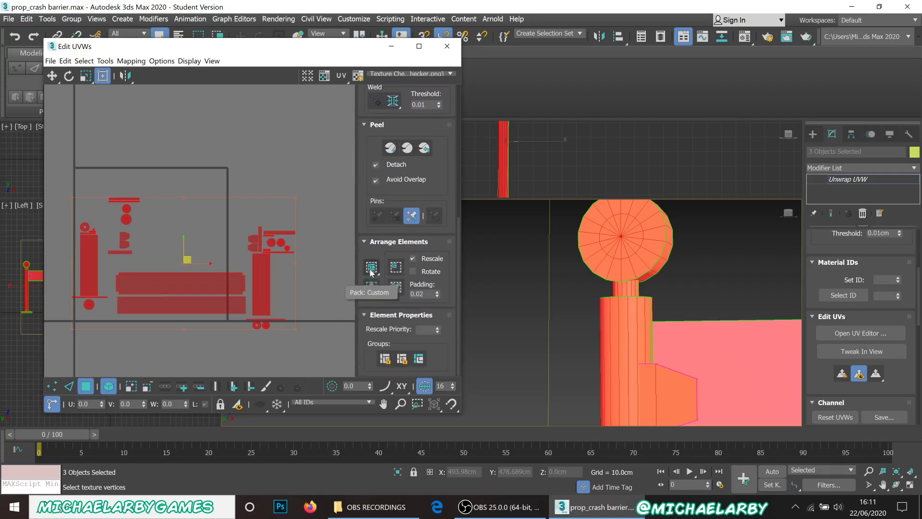
left_click(371, 268)
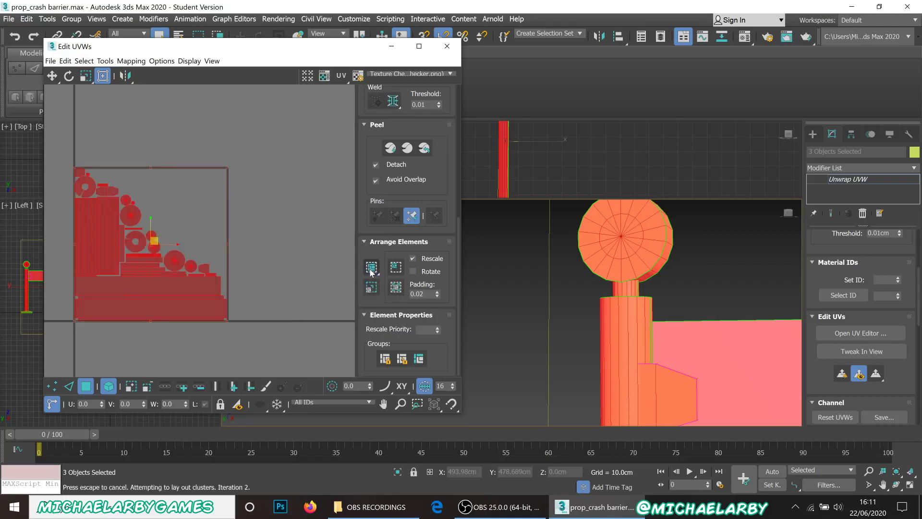
scroll(108, 300, "up", 2)
scroll(108, 299, "down", 2)
scroll(108, 300, "up", 1)
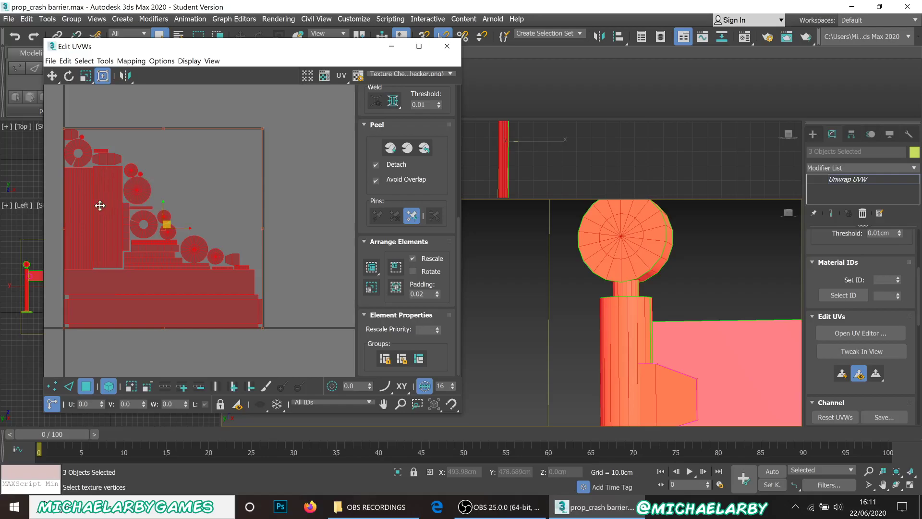
scroll(116, 197, "down", 4)
Step: Select the outermost tall post shell in the packed layout and check which post it belongs to in the perspective view
scroll(111, 195, "up", 8)
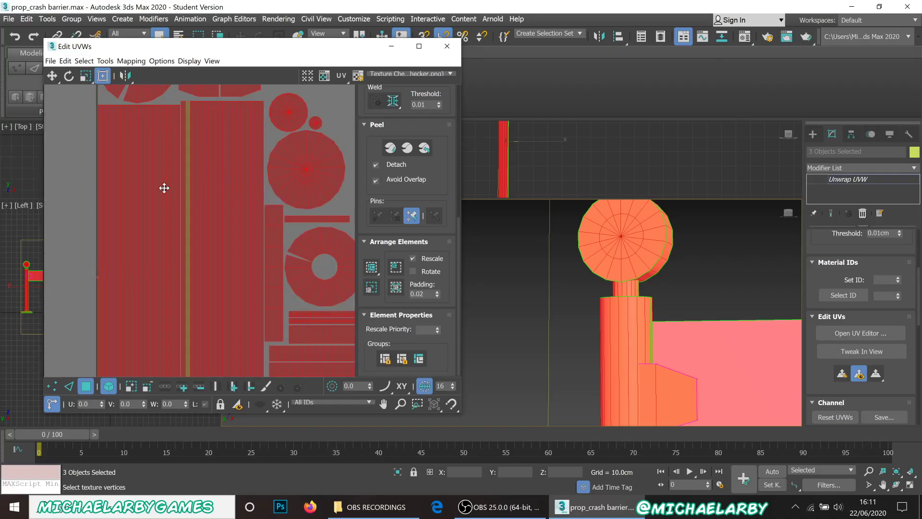
left_click(80, 186)
left_click(154, 182)
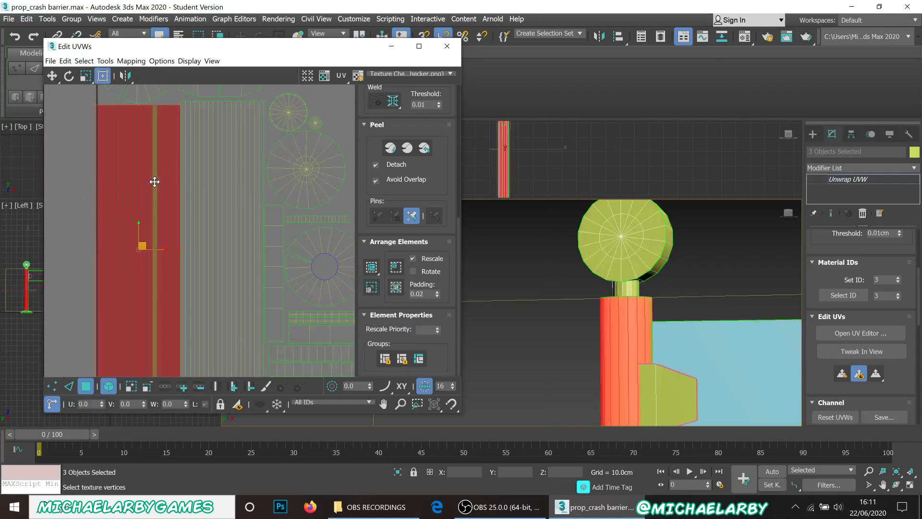
scroll(533, 249, "down", 5)
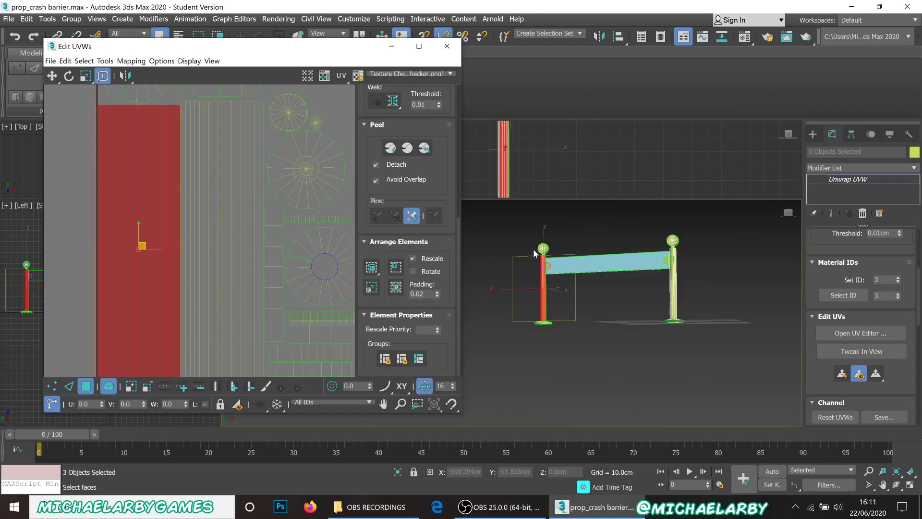
Step: Select the other post's tall body shell and move it slightly down to line its upper edge up with the neighbouring post shell
left_click(236, 196)
scroll(198, 215, "down", 3)
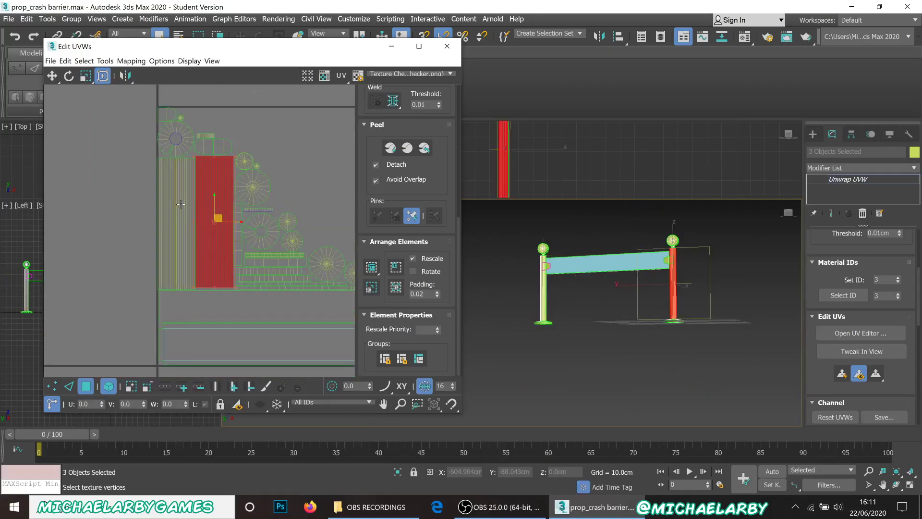
scroll(181, 204, "up", 2)
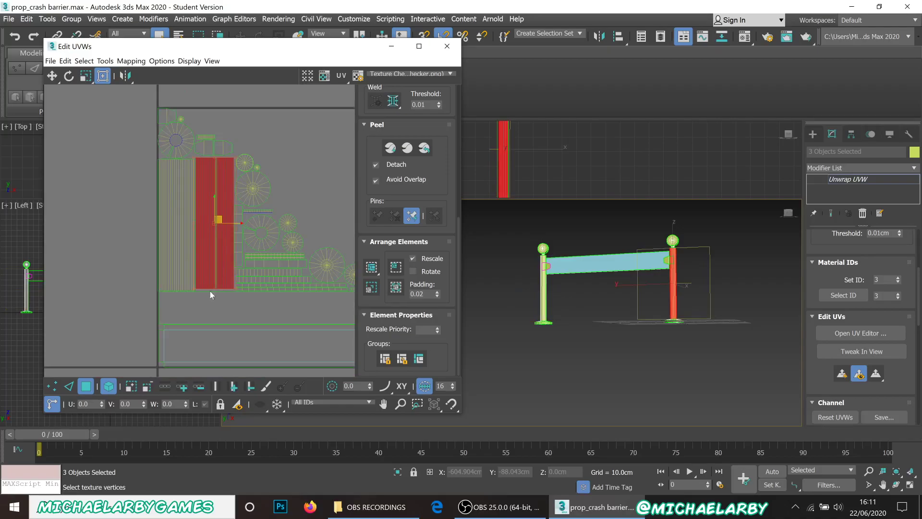
scroll(187, 288, "up", 4)
scroll(185, 290, "down", 3)
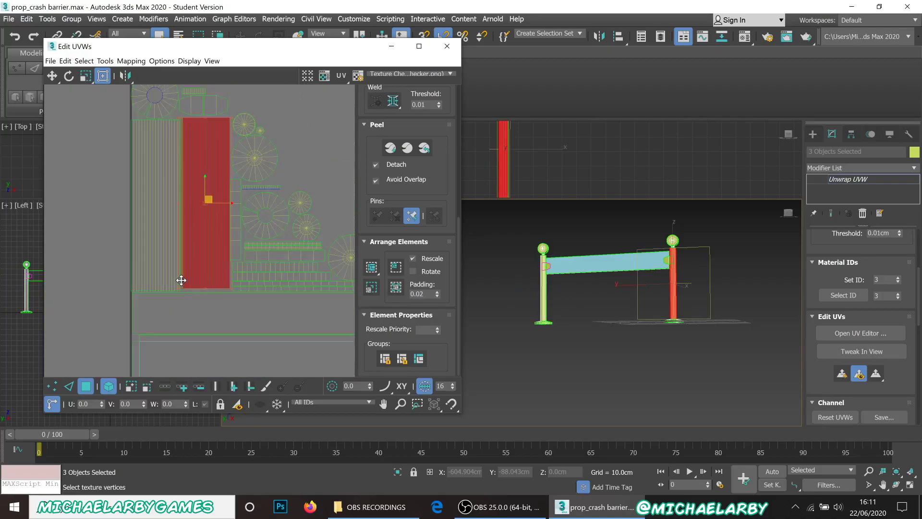
scroll(178, 154, "up", 4)
left_click_drag(185, 189, 186, 198)
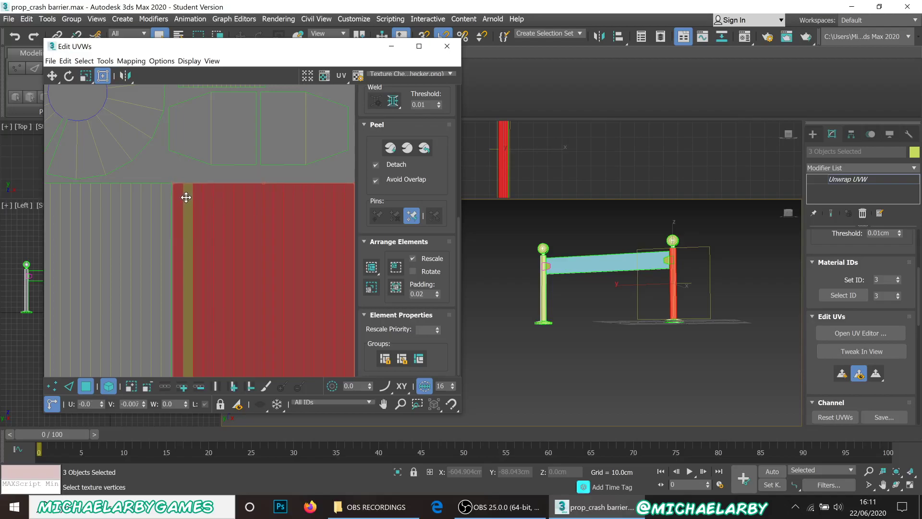
Step: Select every shell in the packed UV tile to examine the full layout, and clear the selection
left_click(166, 165)
scroll(166, 163, "down", 5)
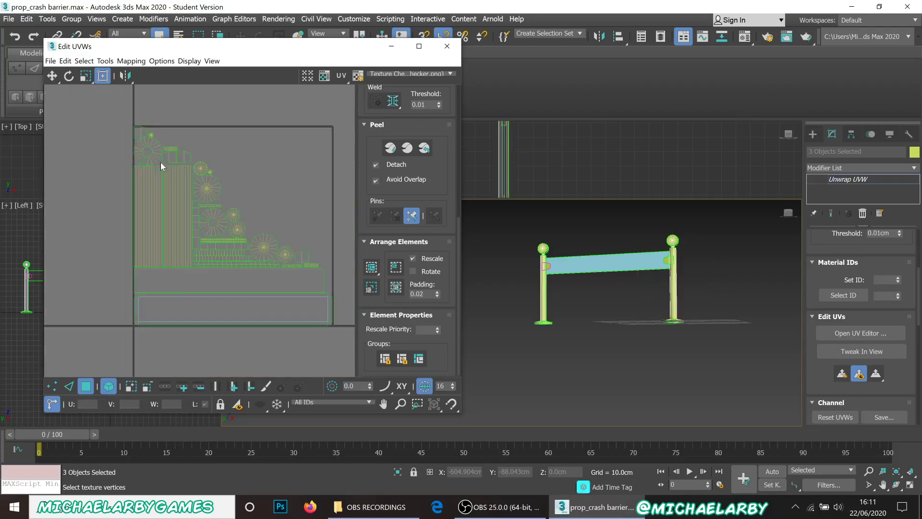
left_click_drag(110, 127, 305, 307)
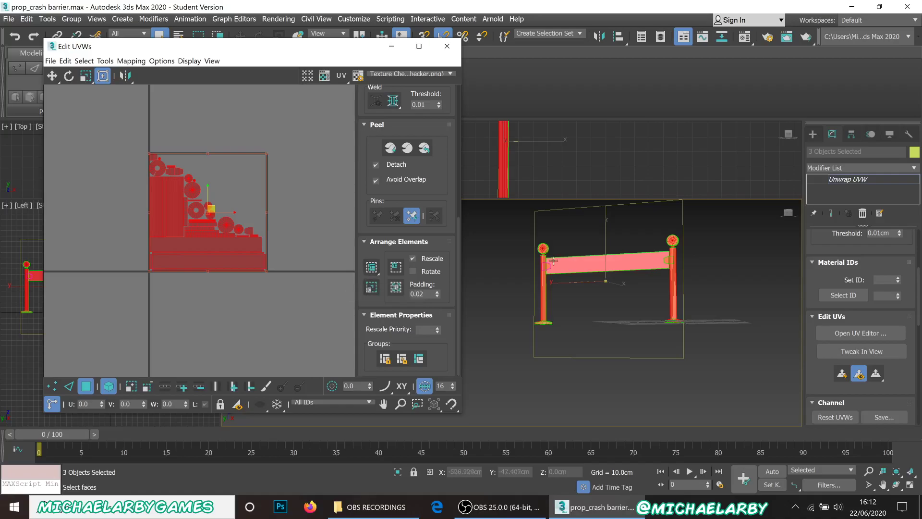
scroll(270, 182, "up", 5)
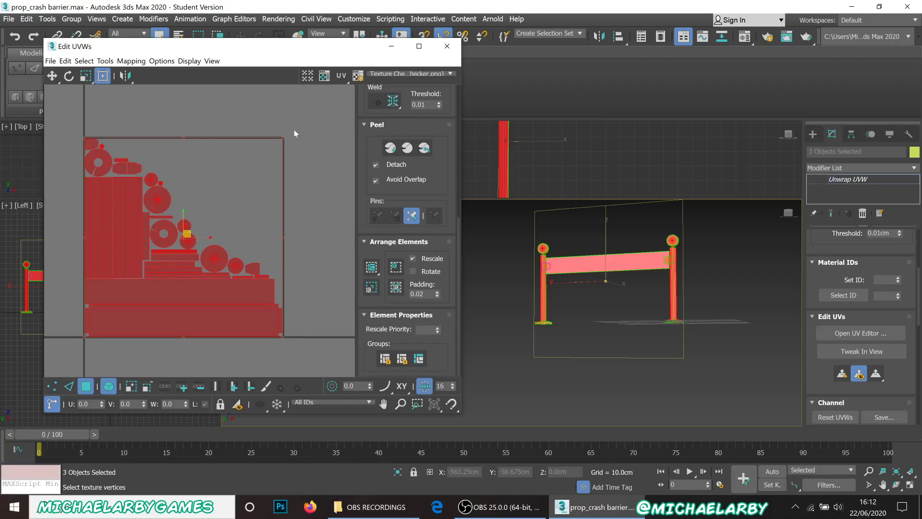
left_click(232, 226)
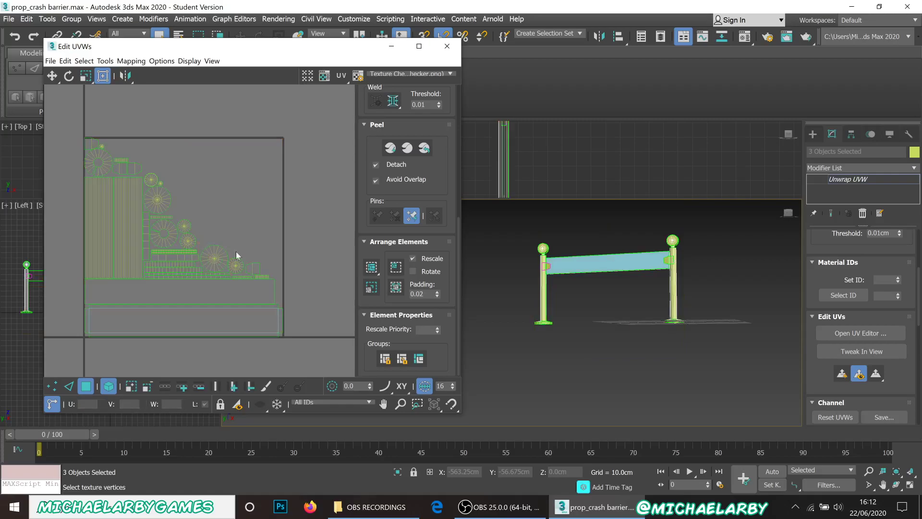
Step: Try moving the three shells at the lower end of the diagonal up to the tile's upper edge and back above the banner shells
left_click(222, 264)
left_click_drag(222, 265, 168, 157)
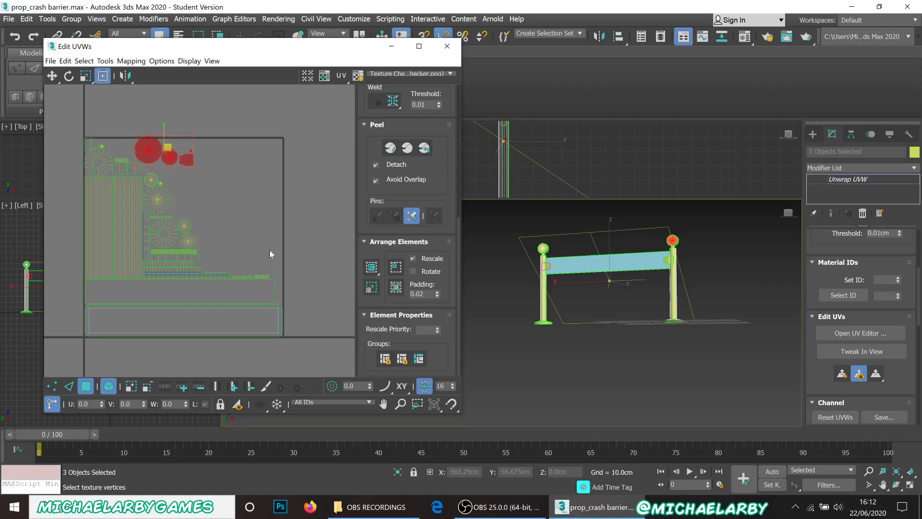
left_click_drag(168, 158, 251, 268)
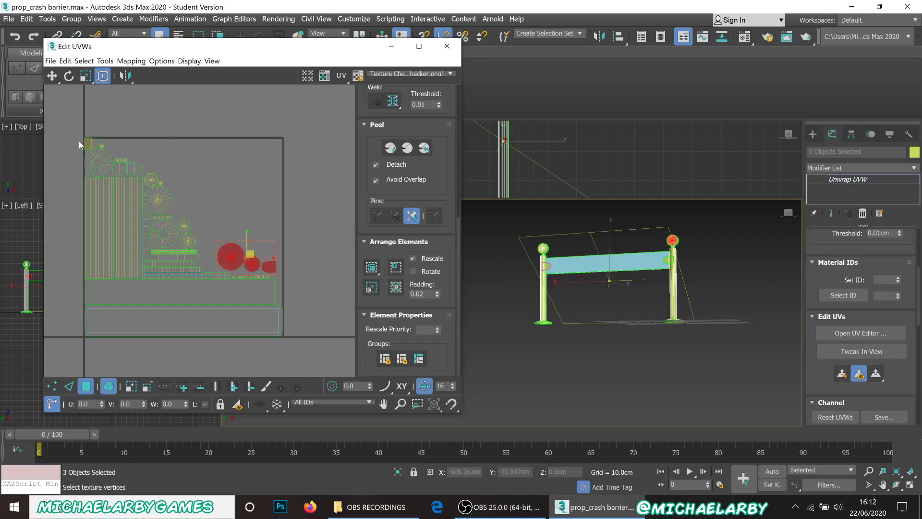
left_click(287, 183)
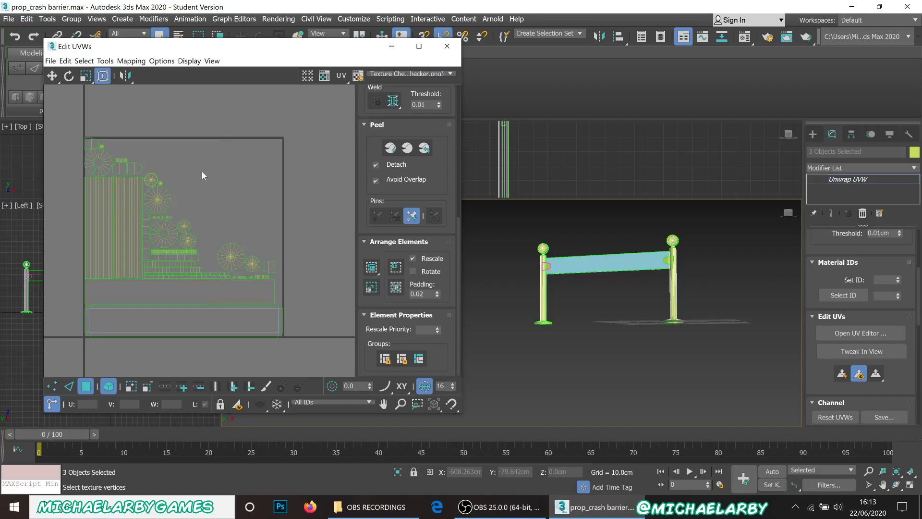
Step: Try moving the large disc shell beside the tall post shells into the empty part of the tile, and undo the move
left_click(247, 327)
left_click(160, 200)
left_click_drag(164, 200, 256, 164)
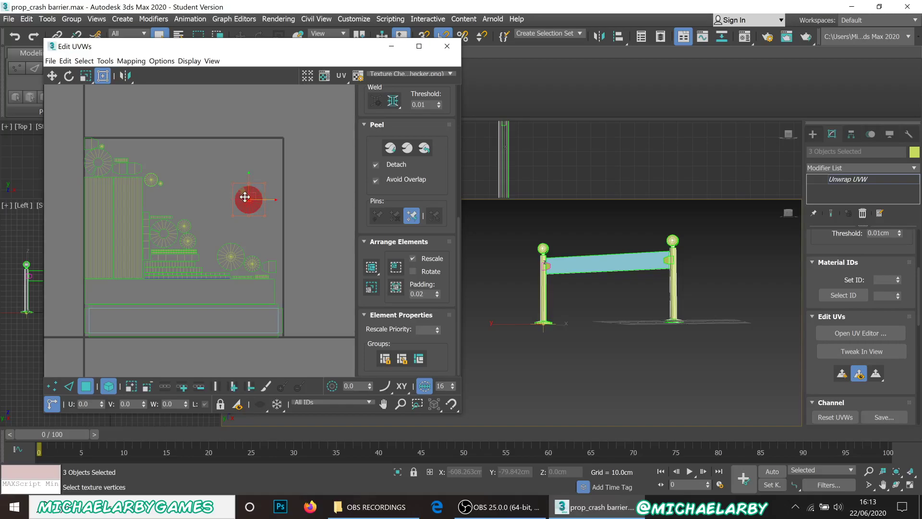
key("ctrl+z")
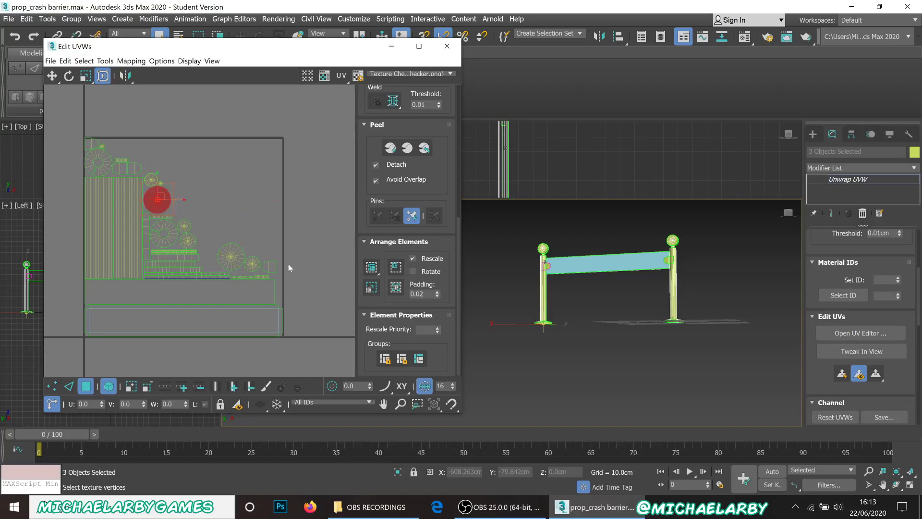
left_click(252, 205)
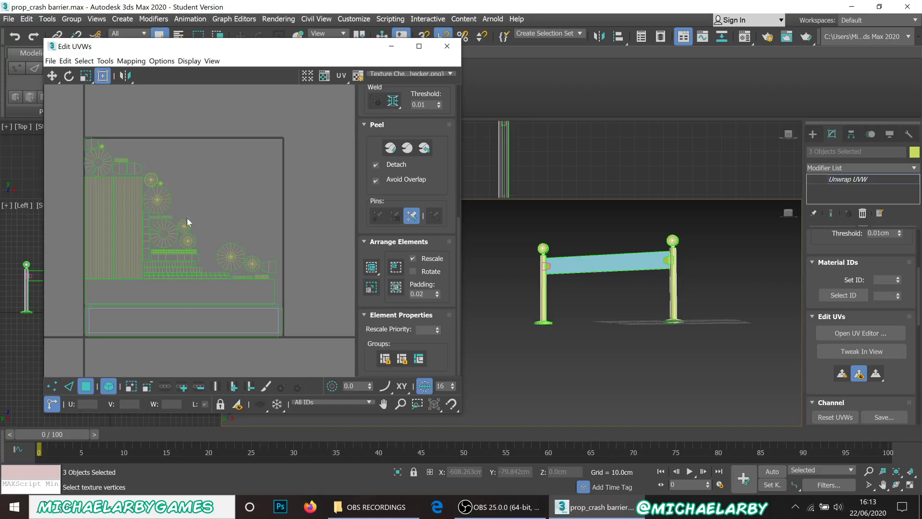
Step: Select one post's tall body shell and stack it exactly over the other post's body shell
left_click(133, 201)
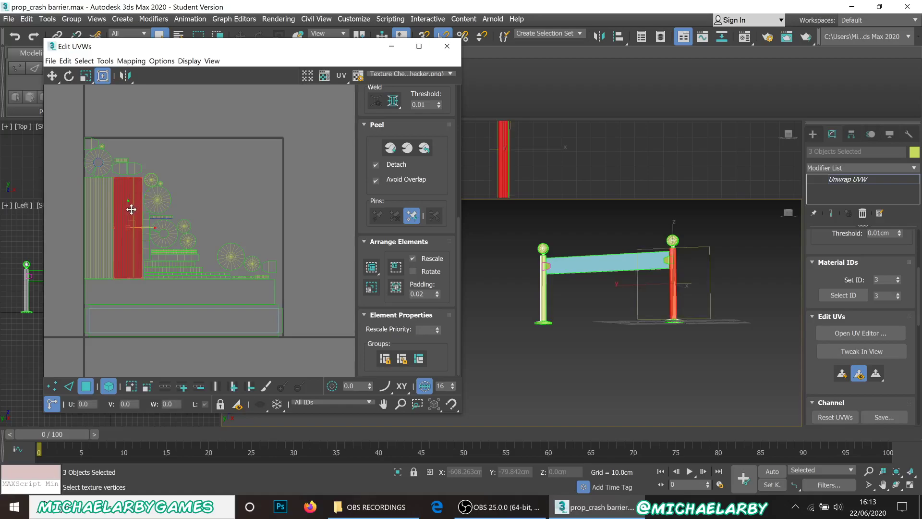
left_click(107, 216)
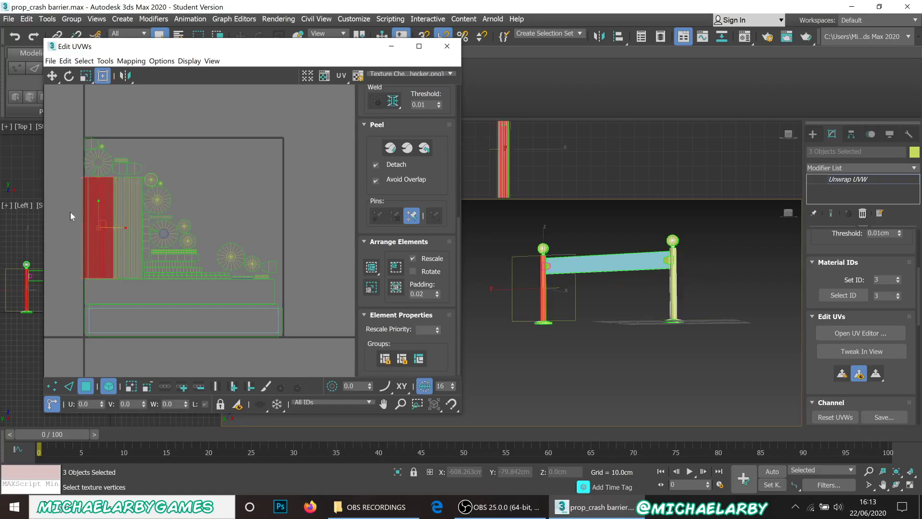
scroll(65, 179, "up", 5)
left_click(199, 183)
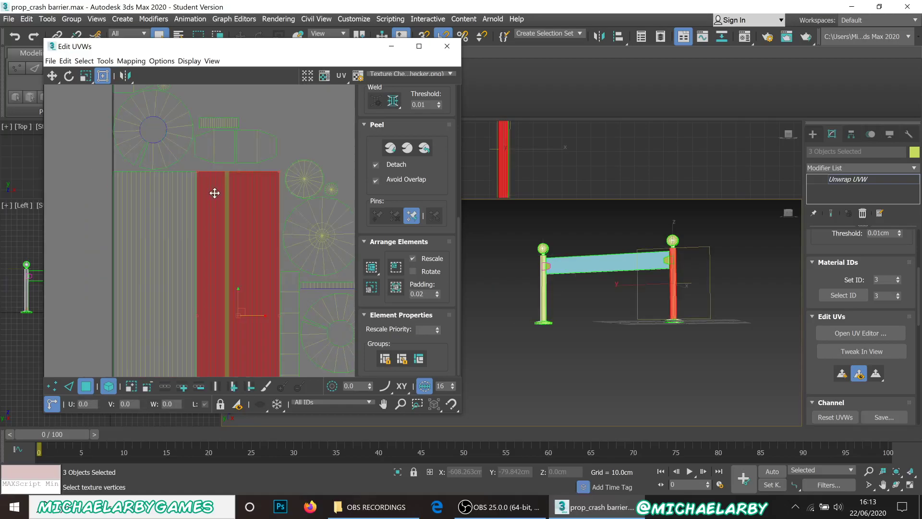
left_click_drag(216, 195, 138, 201)
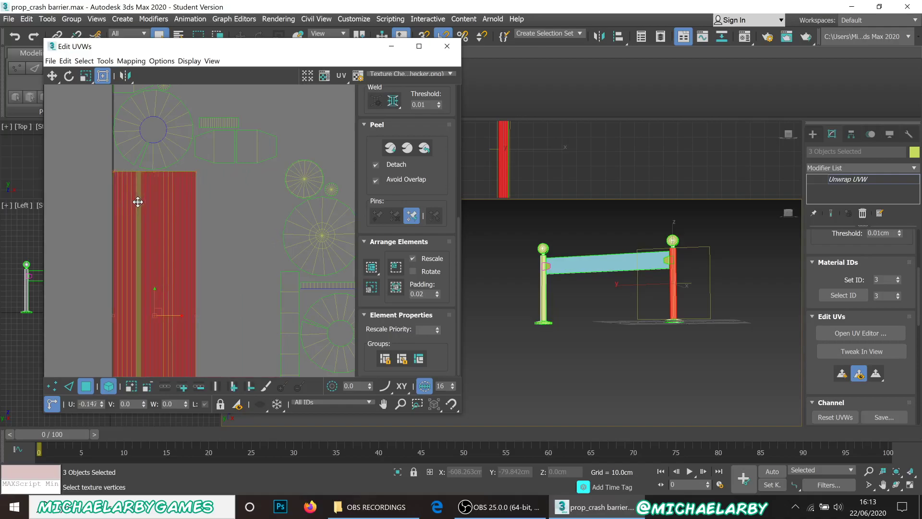
left_click(223, 219)
scroll(182, 193, "down", 5)
scroll(182, 194, "up", 3)
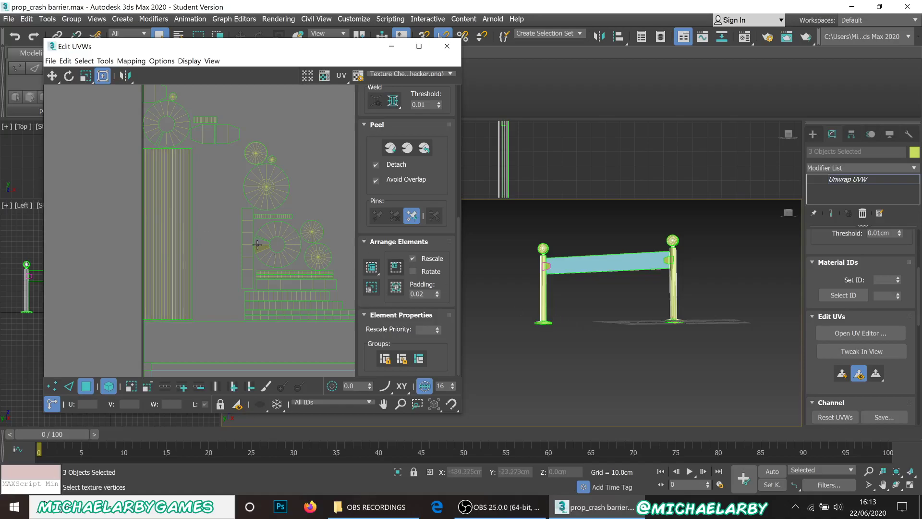
scroll(138, 246, "down", 3)
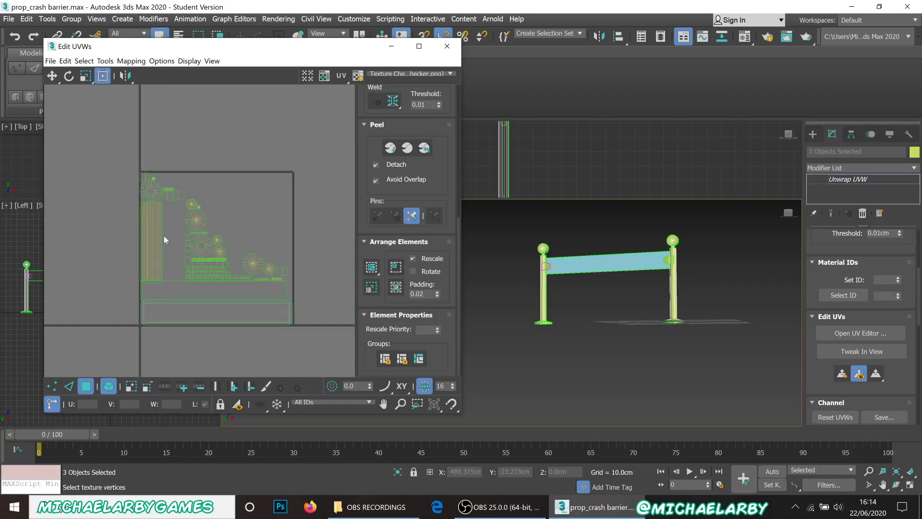
Step: Move the clip shell from the tile's upper-left corner over the matching clip shell above the tall post shells
scroll(136, 169, "up", 5)
left_click(129, 183)
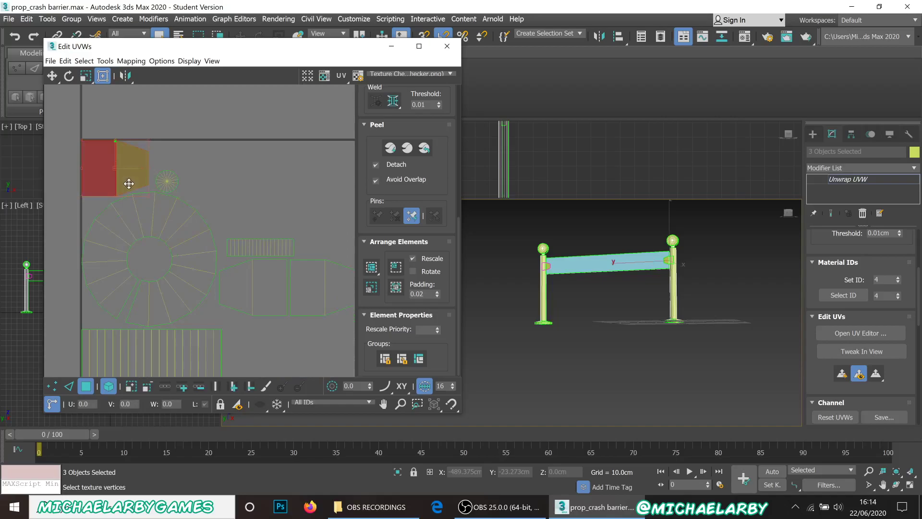
left_click_drag(124, 174, 328, 283)
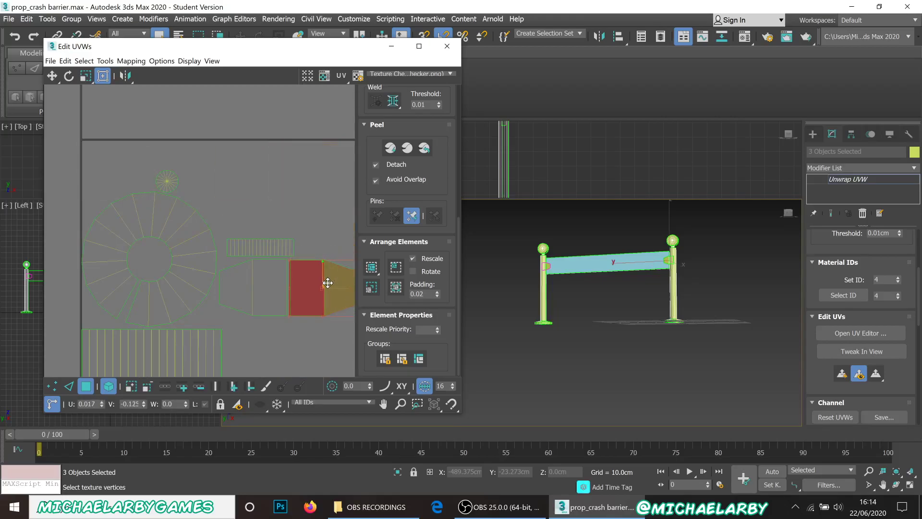
scroll(299, 261, "up", 3)
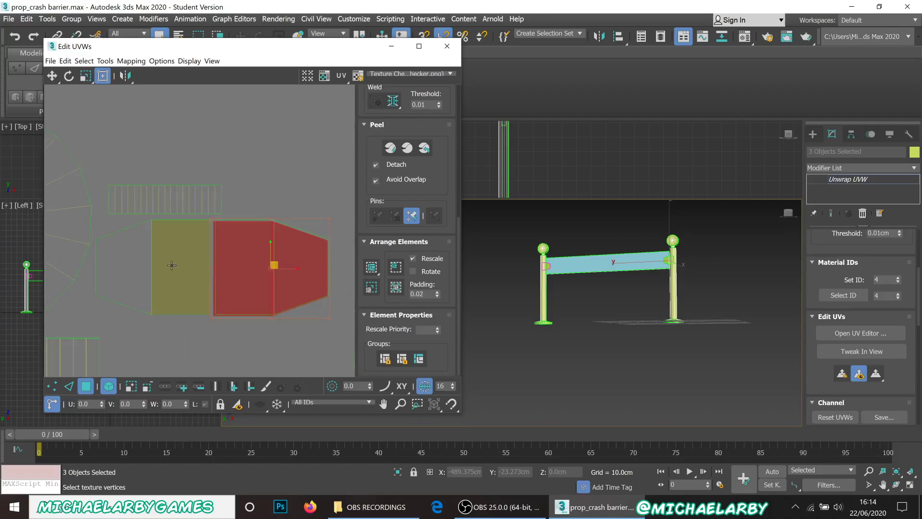
Step: Rotate the opposite-facing clip shell to match the stacked clips and place it over them
left_click(168, 307)
scroll(395, 269, "up", 4)
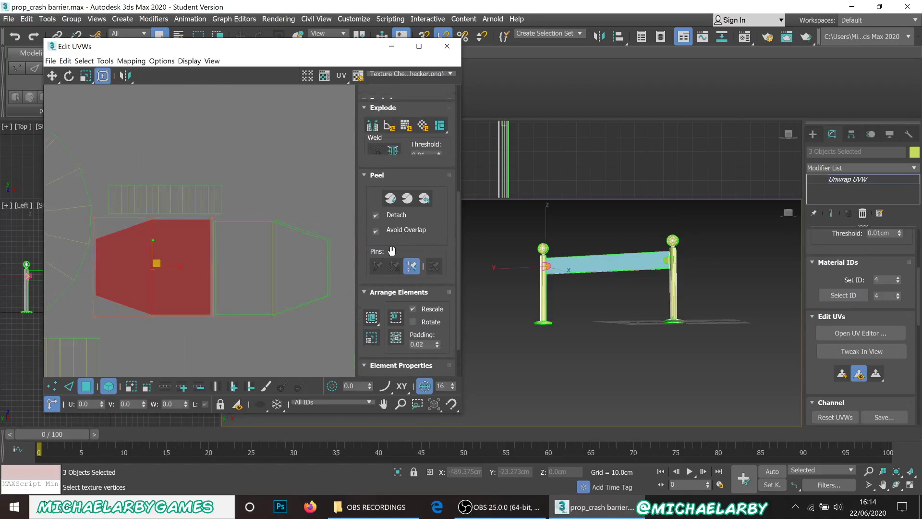
scroll(392, 250, "up", 5)
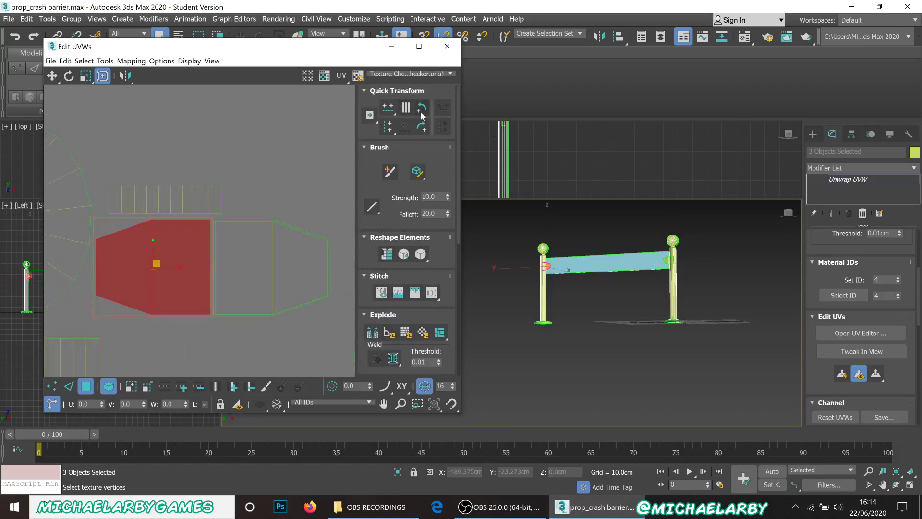
left_click_drag(137, 291, 253, 295)
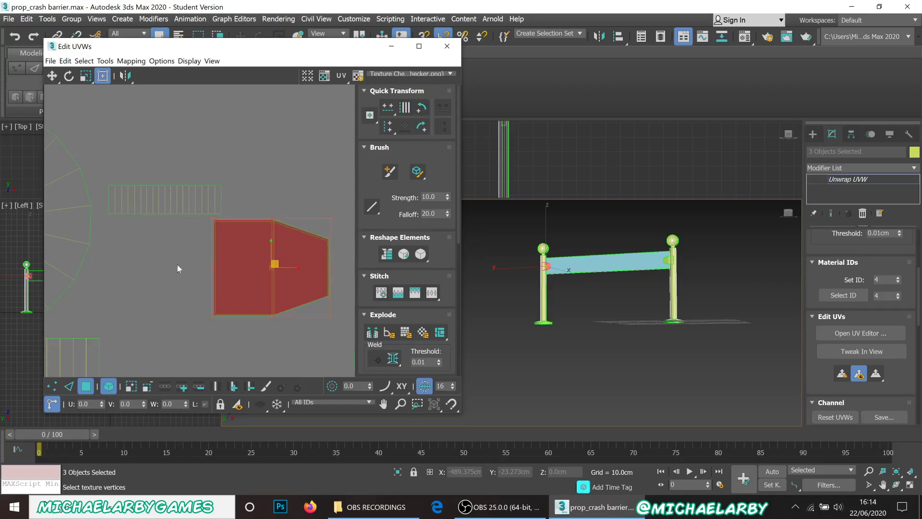
scroll(127, 188, "down", 6)
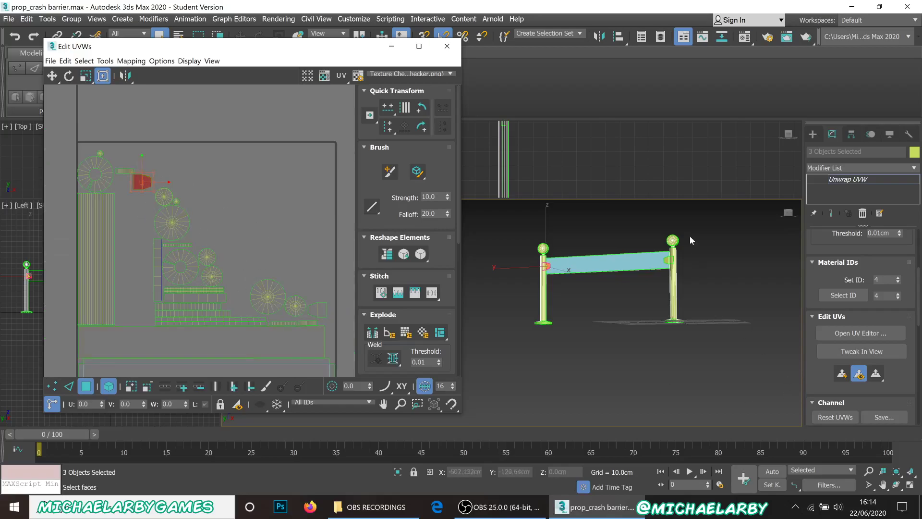
Step: Select the faces of one post and the banner in the perspective view to examine which shells they use
middle_click(683, 221)
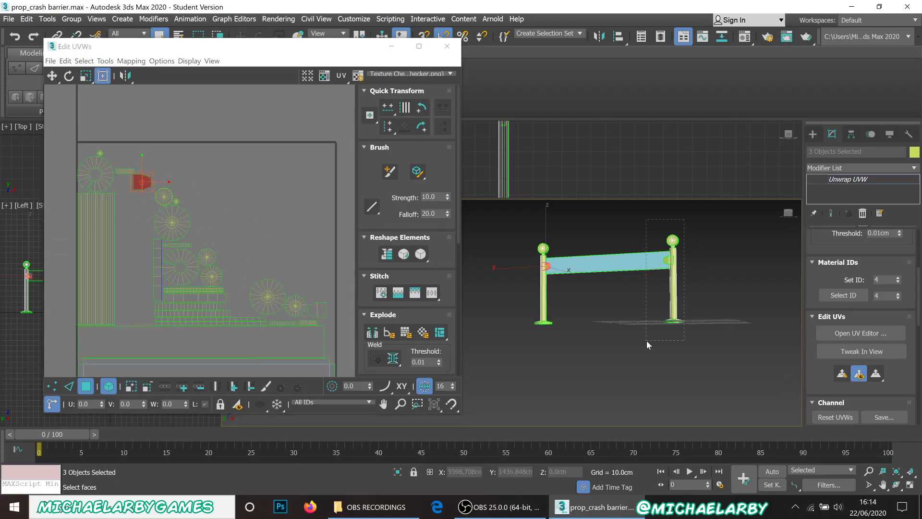
left_click_drag(647, 341, 561, 350)
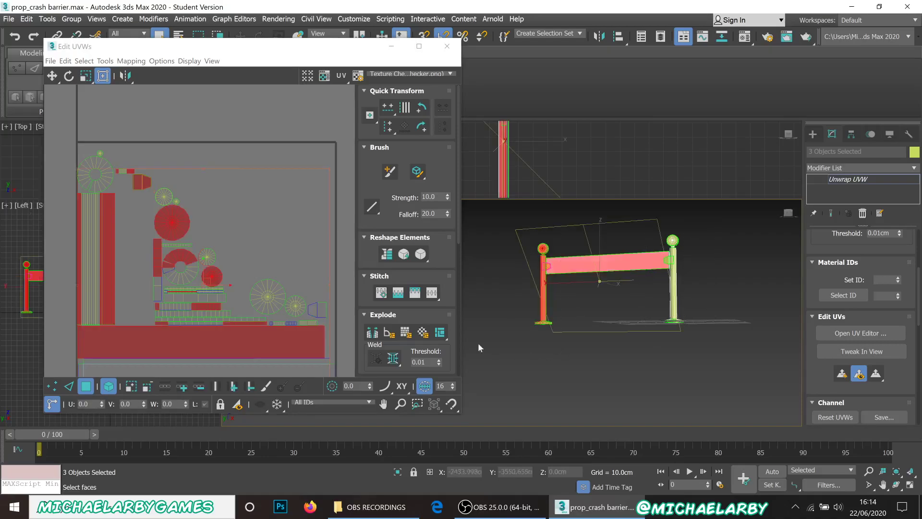
left_click(526, 259)
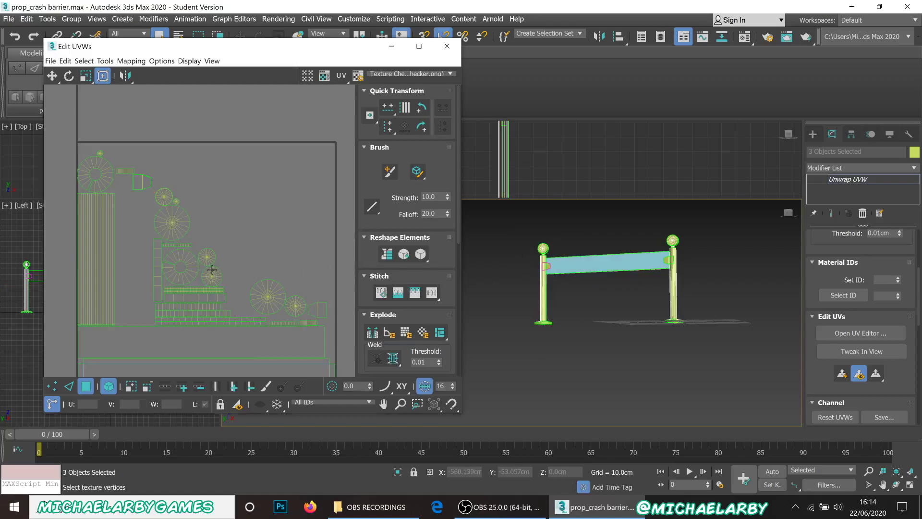
scroll(174, 183, "down", 2)
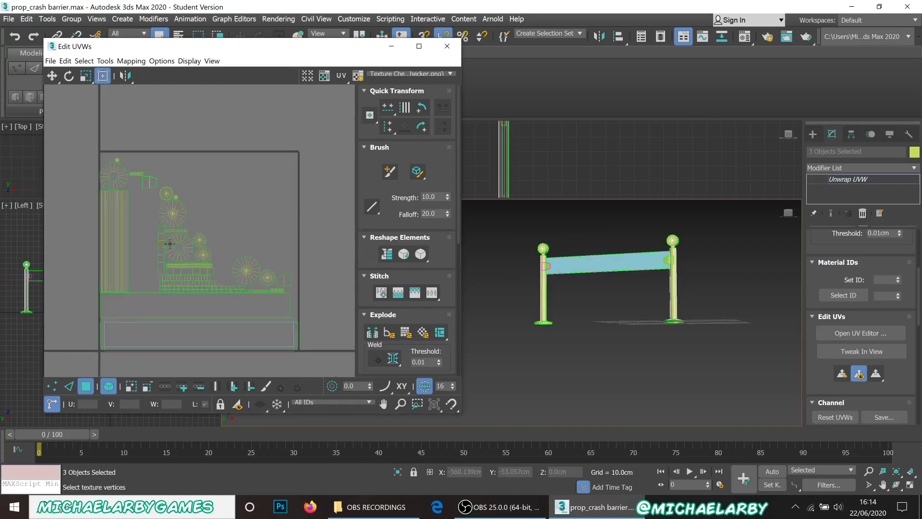
scroll(560, 261, "up", 6)
scroll(533, 259, "down", 5)
scroll(538, 257, "up", 3)
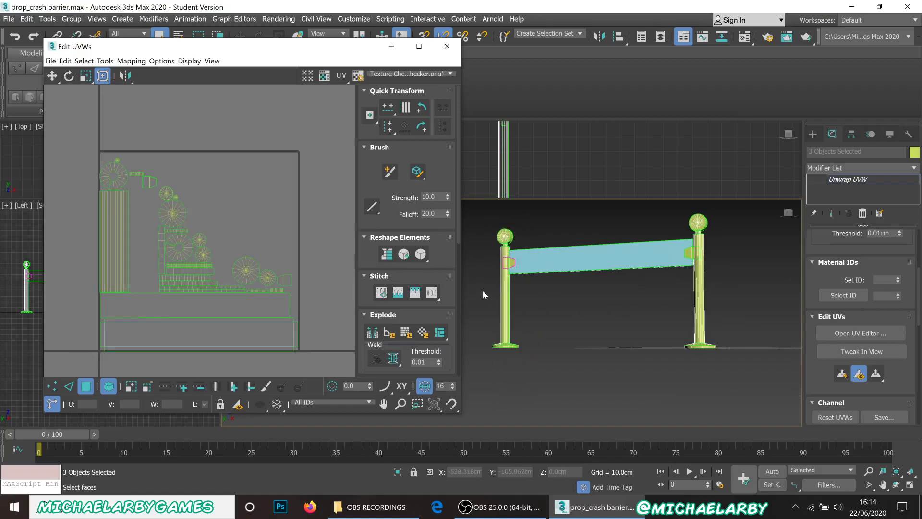
Step: Undo the stacking of the clip shells and tall post shells, and clear the selection
left_click(166, 210)
left_click(169, 207)
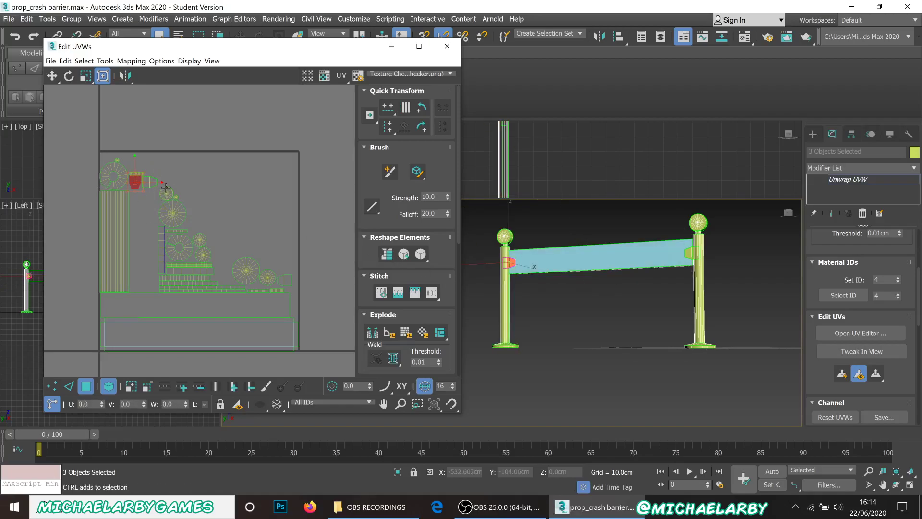
key("ctrl+z")
key("ctrl+z")
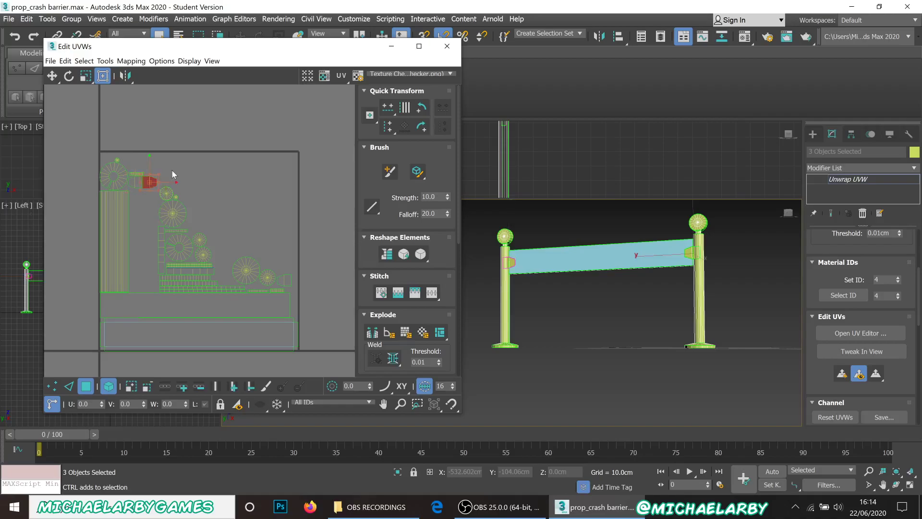
key("ctrl+z")
left_click(191, 180)
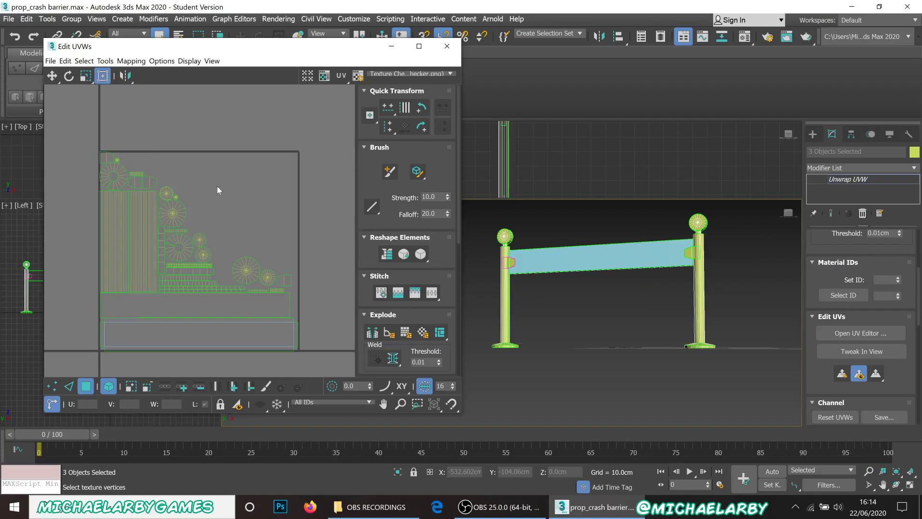
Step: Move the large and small disc shells from the lower end of the diagonal into the gap near the tile's upper edge
left_click(243, 270)
left_click_drag(242, 270, 179, 172)
left_click_drag(268, 278, 137, 154)
scroll(131, 154, "up", 5)
scroll(131, 154, "up", 2)
left_click_drag(182, 210, 255, 220)
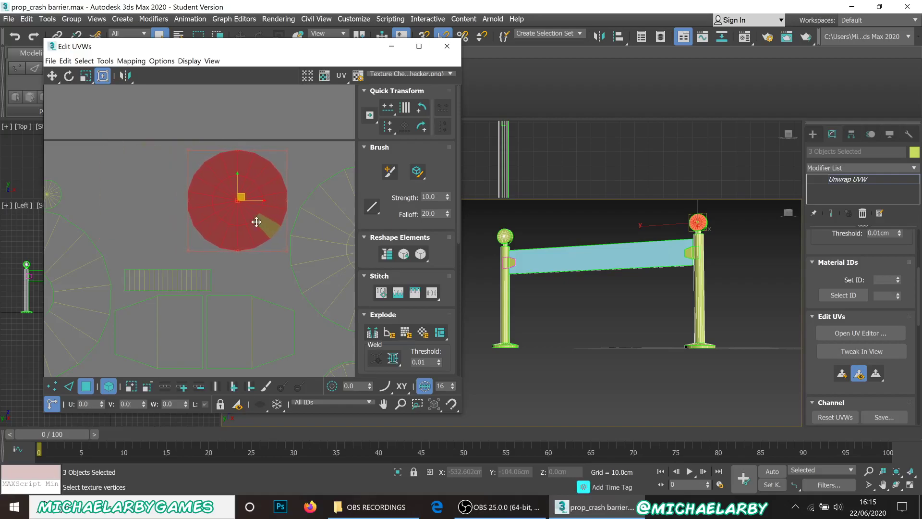
Step: Move the remaining clip shell from above the banner shells to the tile's upper edge beside the small disc shell
scroll(258, 221, "down", 5)
left_click_drag(305, 282, 97, 124)
scroll(91, 120, "up", 5)
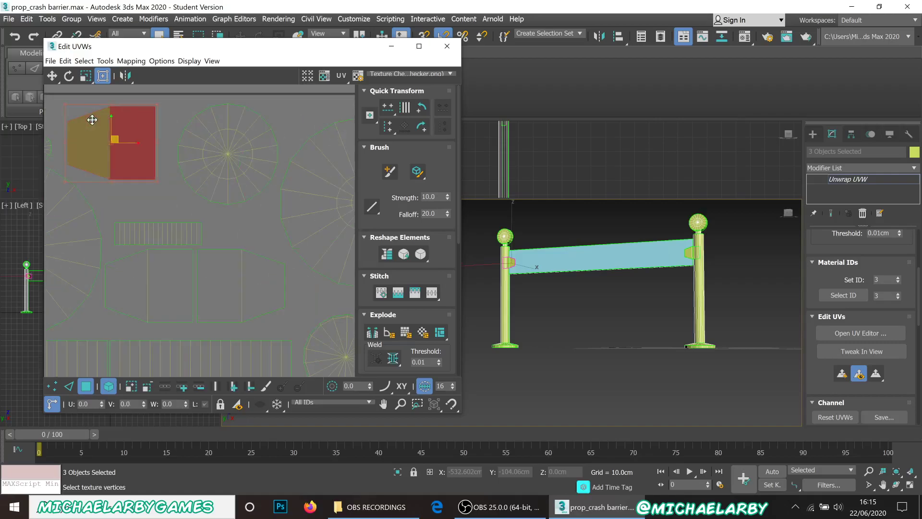
scroll(92, 101, "down", 8)
scroll(115, 129, "up", 5)
scroll(192, 186, "down", 4)
scroll(260, 232, "up", 6)
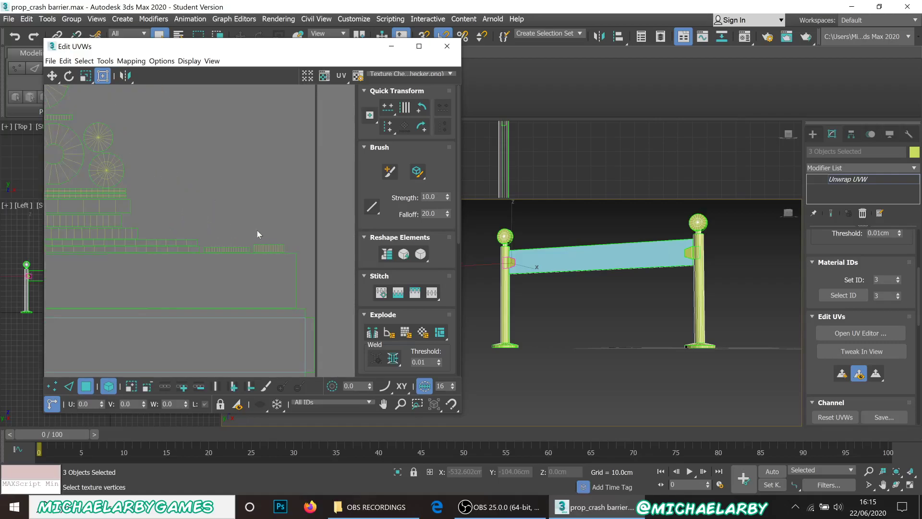
Step: Move the small strip shells from above the banner shells to the gap beside the discs near the tile's upper edge
left_click(257, 264)
left_click_drag(257, 264, 201, 242)
left_click_drag(186, 207, 227, 264)
scroll(231, 245, "down", 4)
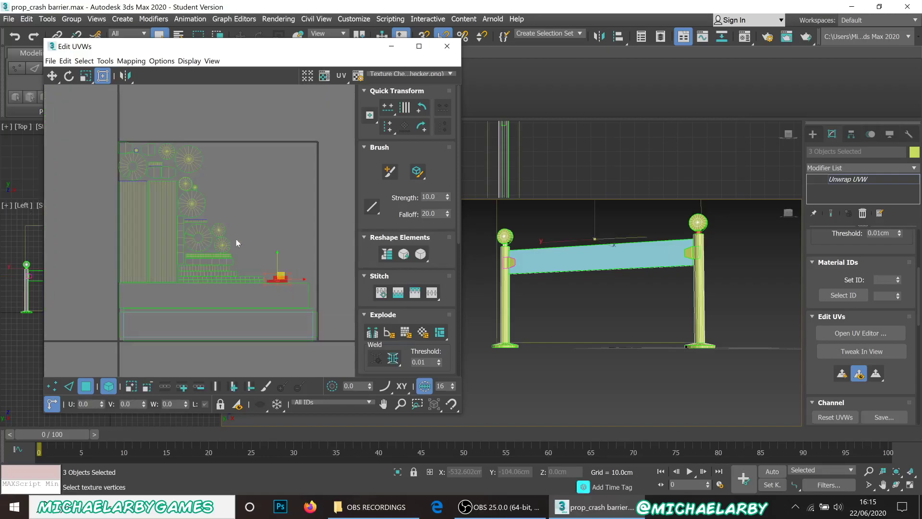
left_click_drag(277, 278, 227, 175)
scroll(202, 173, "up", 5)
left_click(250, 221)
scroll(221, 225, "down", 5)
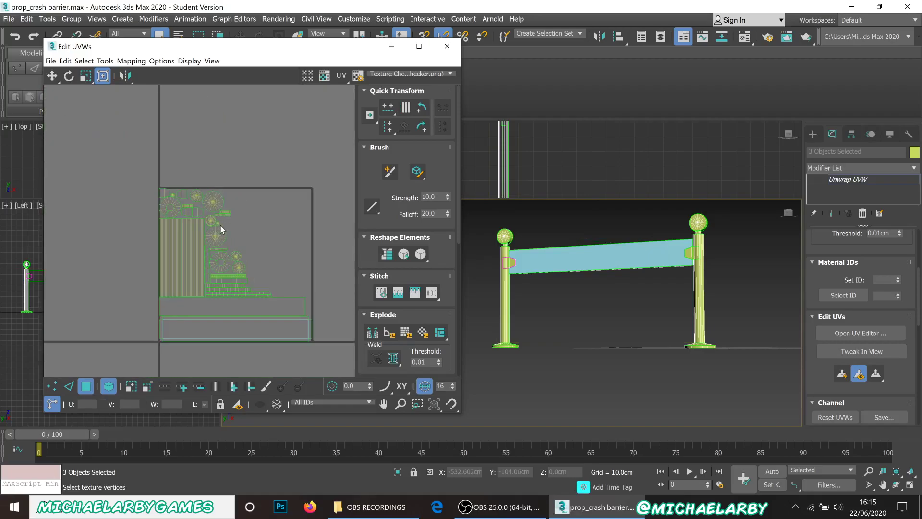
Step: Close the UV editor and save the scene
left_click(447, 46)
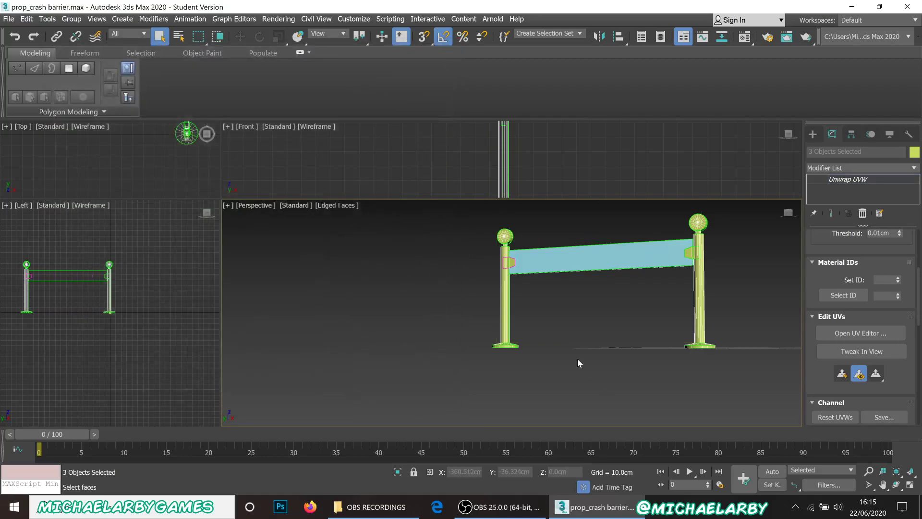
left_click(8, 18)
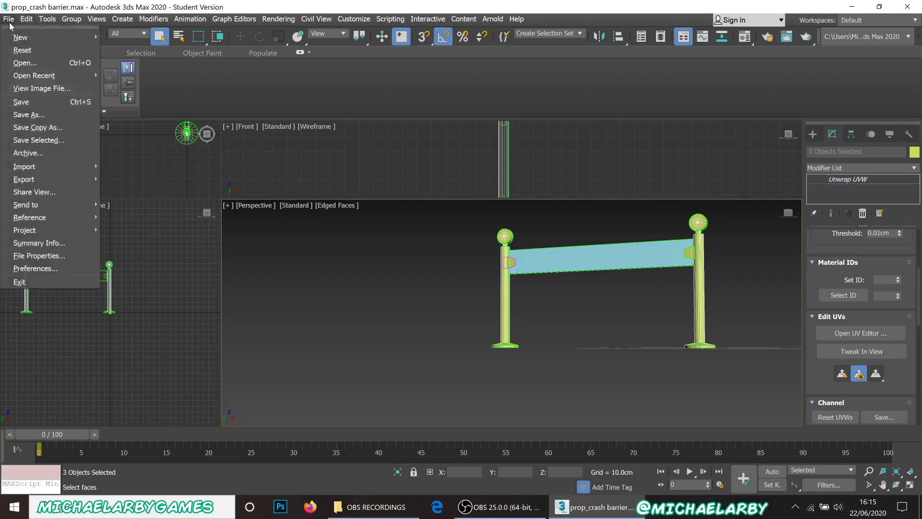
left_click(21, 101)
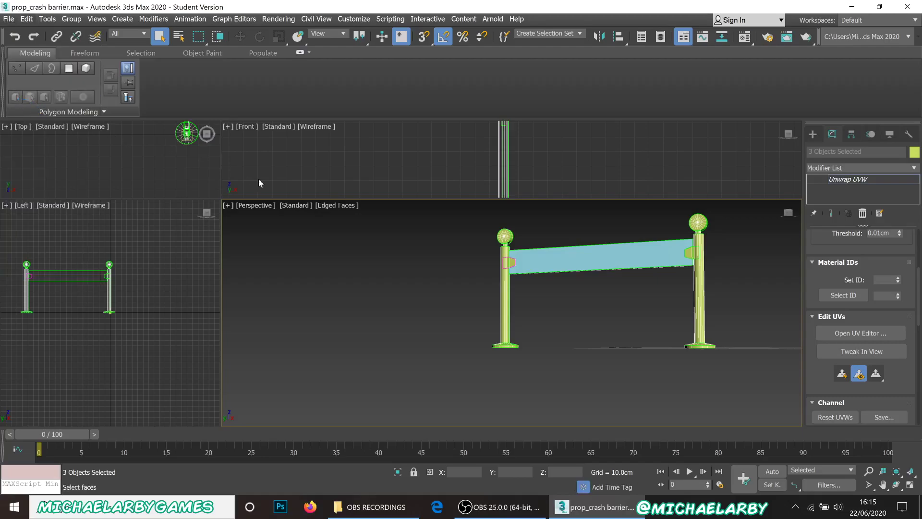
Step: Leave face selection in the Unwrap UVW modifier and select all three barrier objects at object level
middle_click_drag(529, 337, 456, 380)
left_click_drag(397, 253, 645, 427)
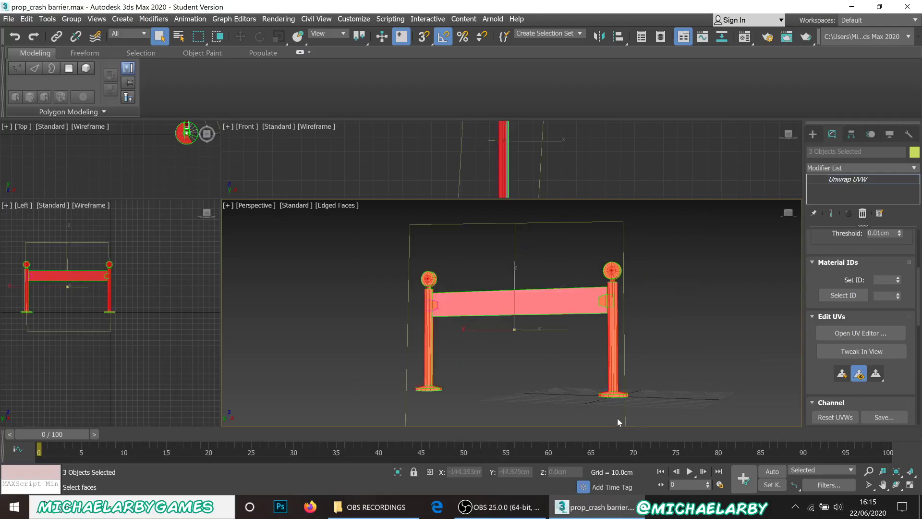
right_click(638, 323)
left_click(615, 306)
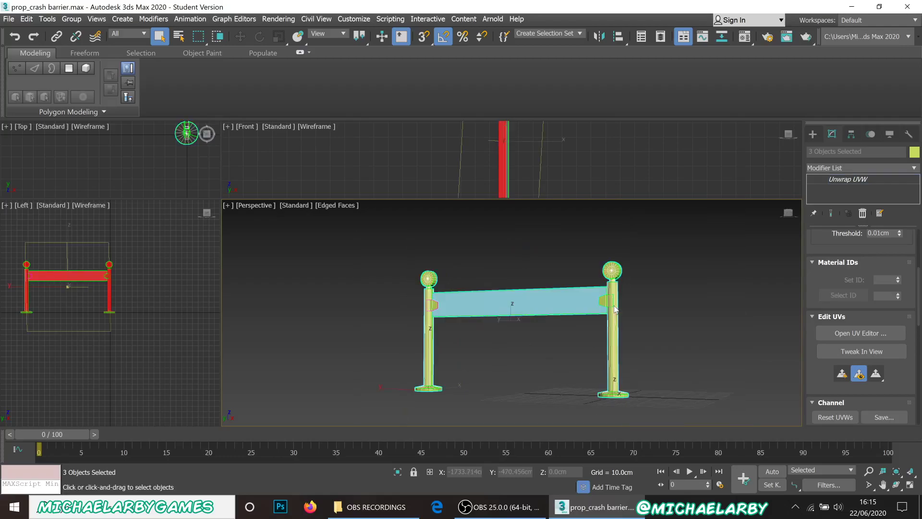
left_click(374, 287)
left_click_drag(381, 225, 623, 416)
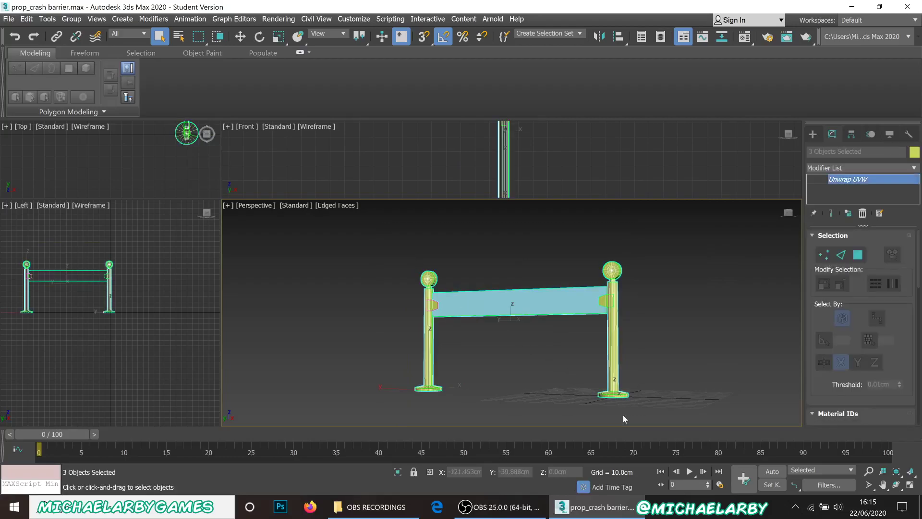
Step: Save the scene again with the three barrier objects selected
left_click(909, 135)
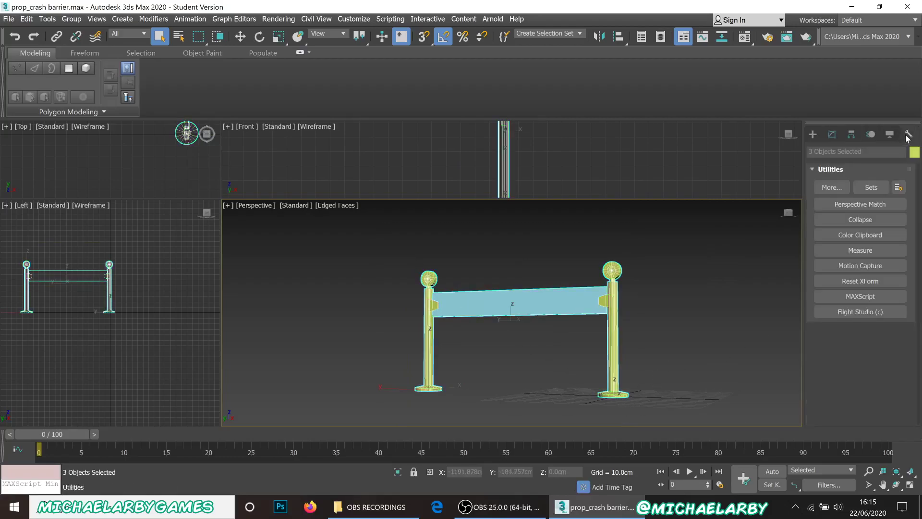
left_click(8, 19)
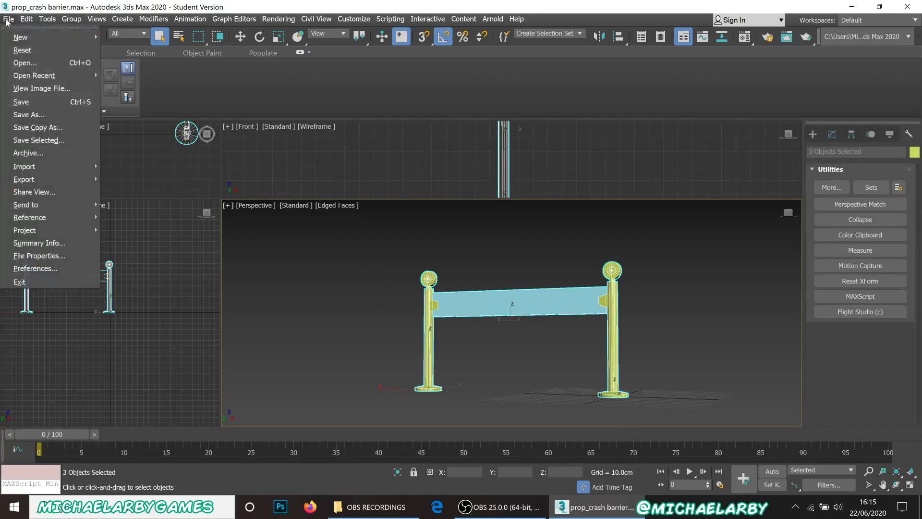
left_click(31, 102)
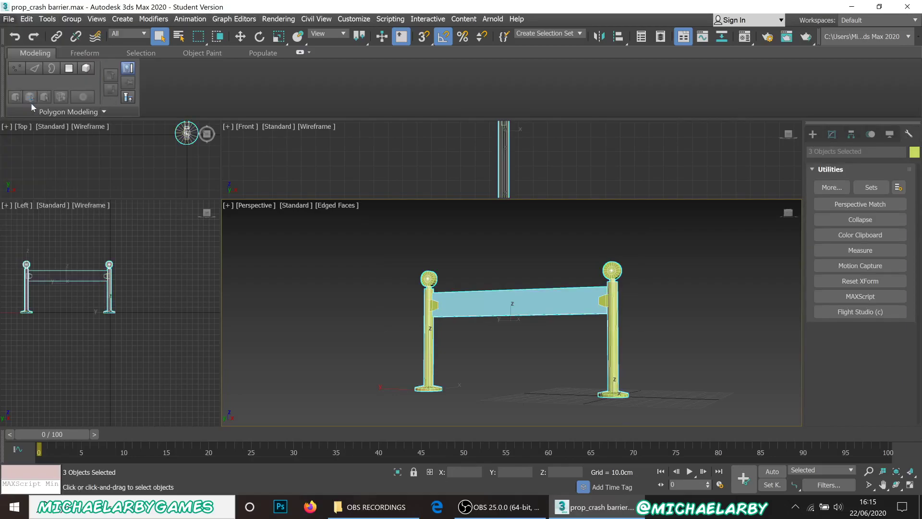
Step: Reset the transform and scale of the three selected barrier objects
left_click(852, 135)
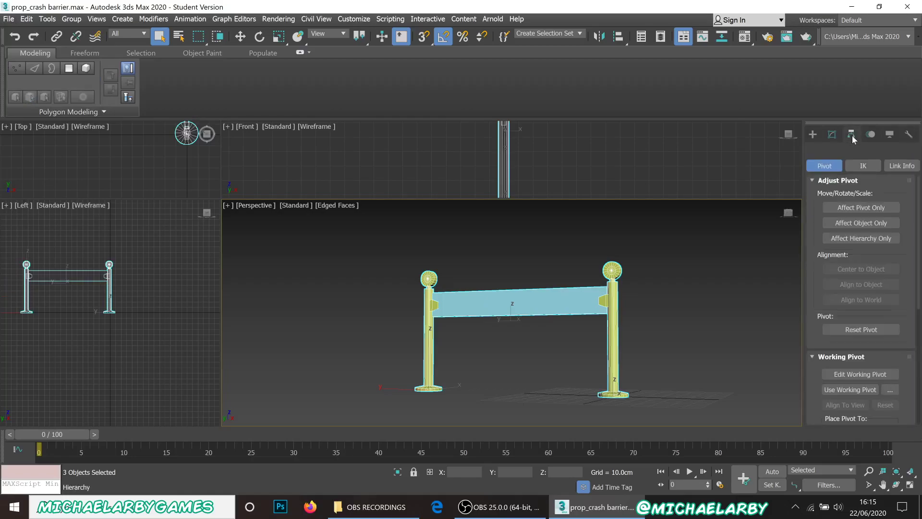
scroll(869, 259, "down", 2)
scroll(869, 258, "down", 5)
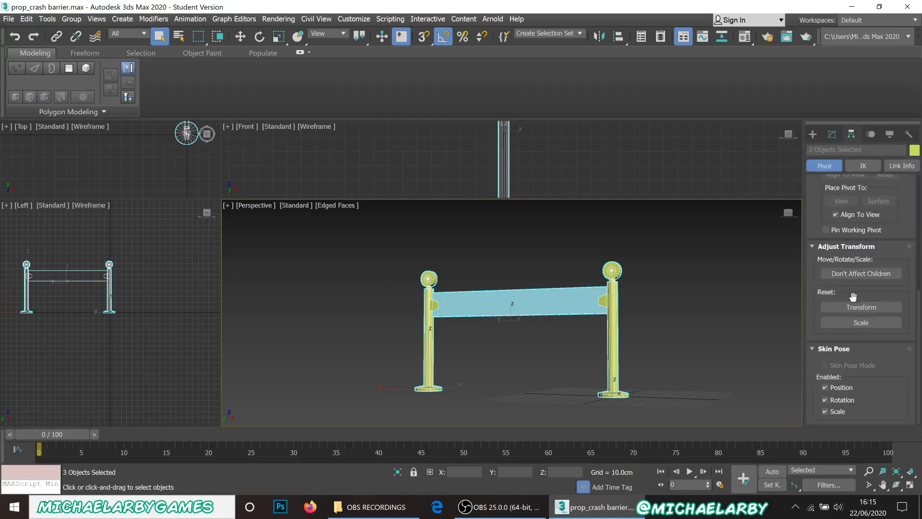
left_click(854, 310)
left_click(860, 323)
Step: Turn off edged faces in the perspective view to examine the shading on the neck beneath one post's disc
middle_click_drag(460, 313, 502, 321, "alt")
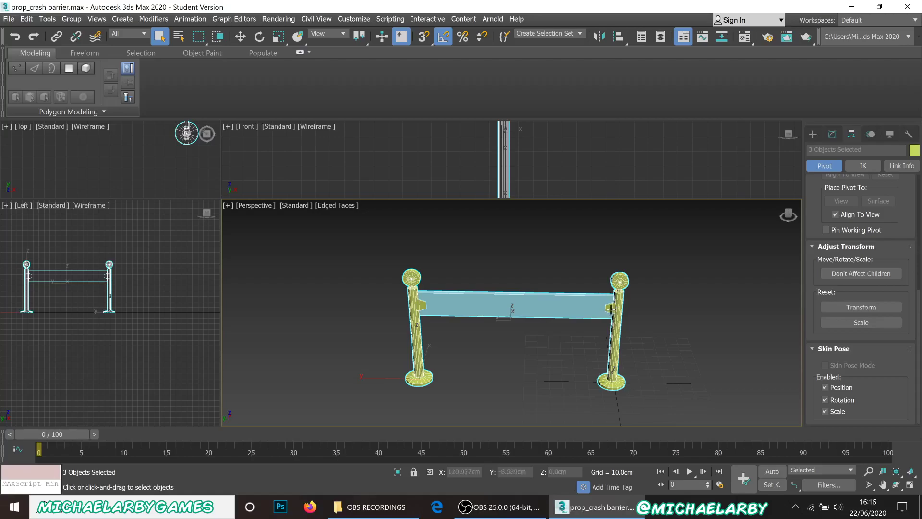
scroll(417, 296, "up", 8)
middle_click_drag(411, 254, 438, 279, "alt")
scroll(436, 271, "up", 4)
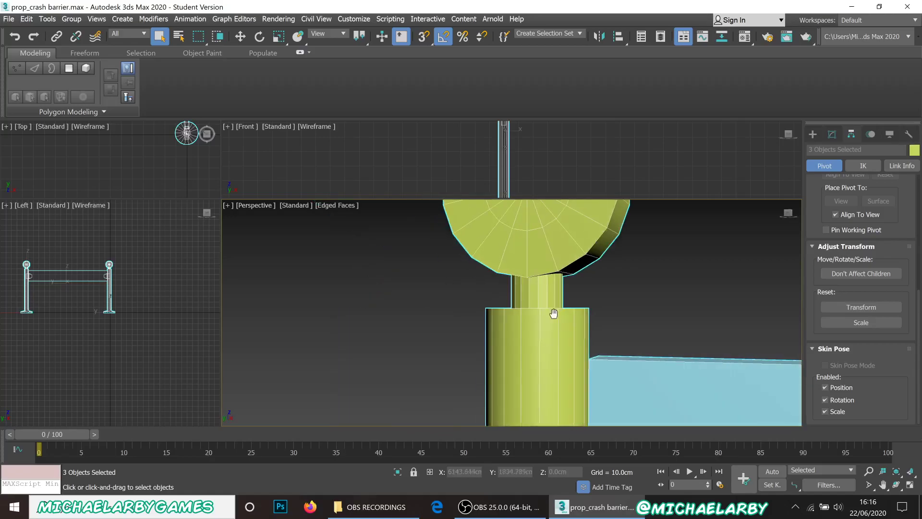
scroll(553, 312, "up", 3)
key("F4")
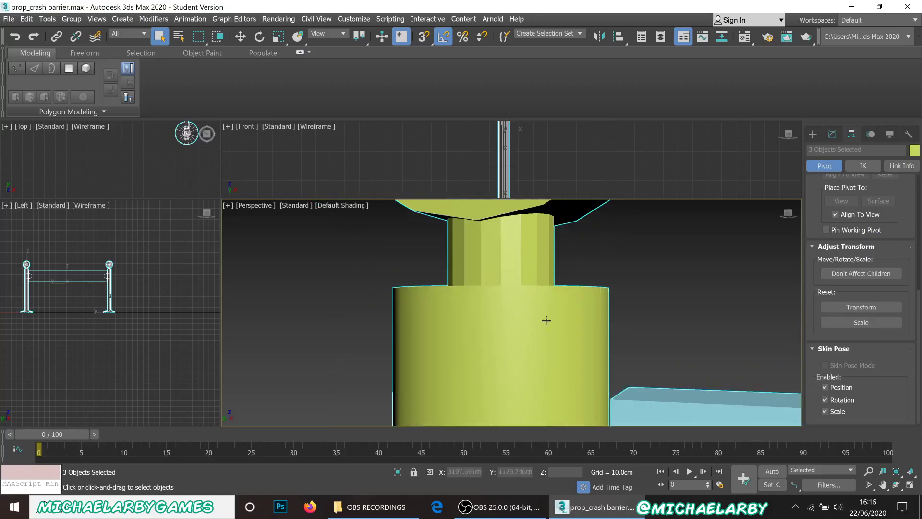
Step: Add an Edit Poly modifier above Unwrap UVW on barrier_leg_2, declining to edit the base Editable Poly
left_click(527, 344)
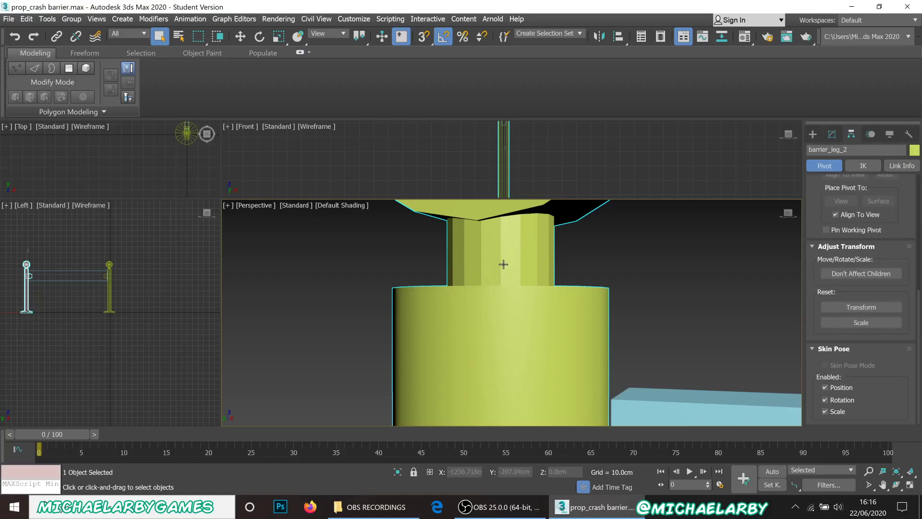
left_click(832, 134)
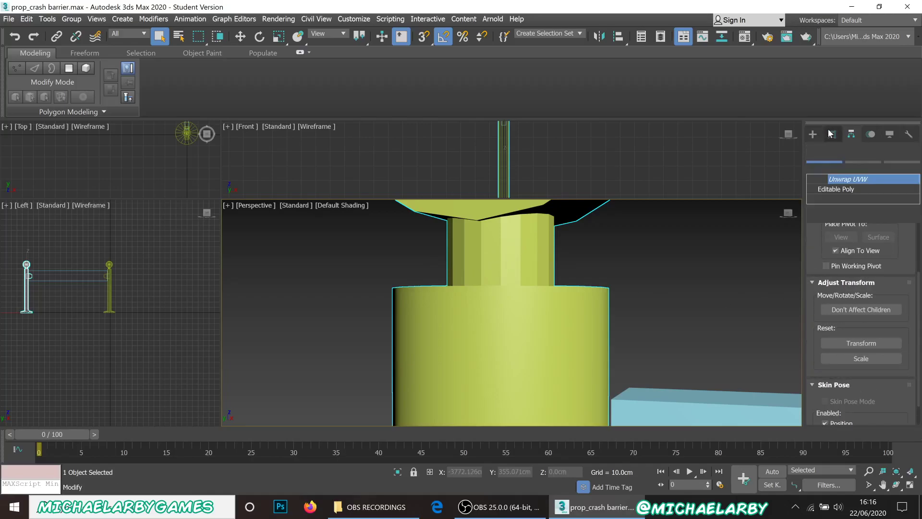
left_click(841, 190)
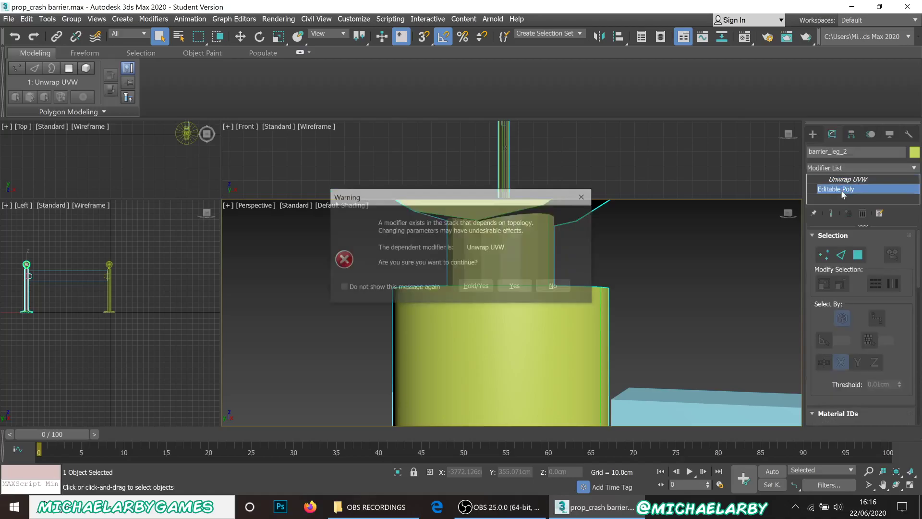
left_click(561, 289)
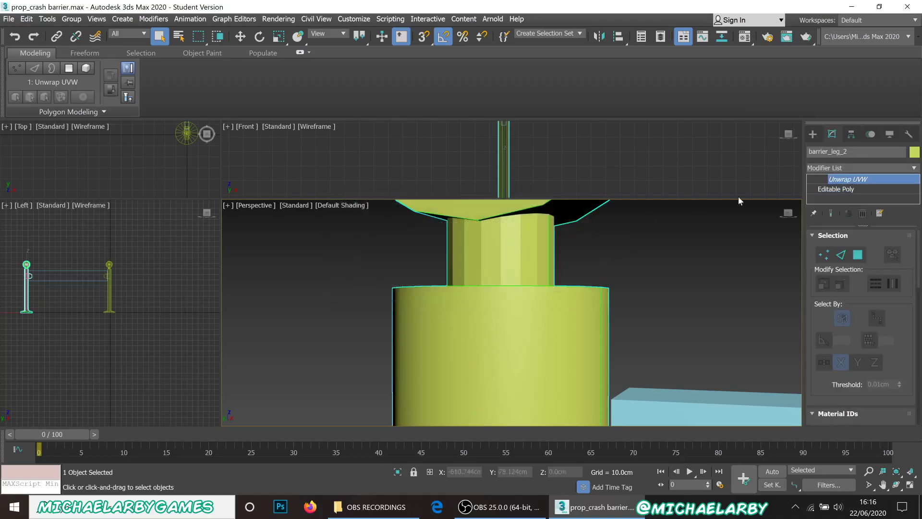
left_click(914, 168)
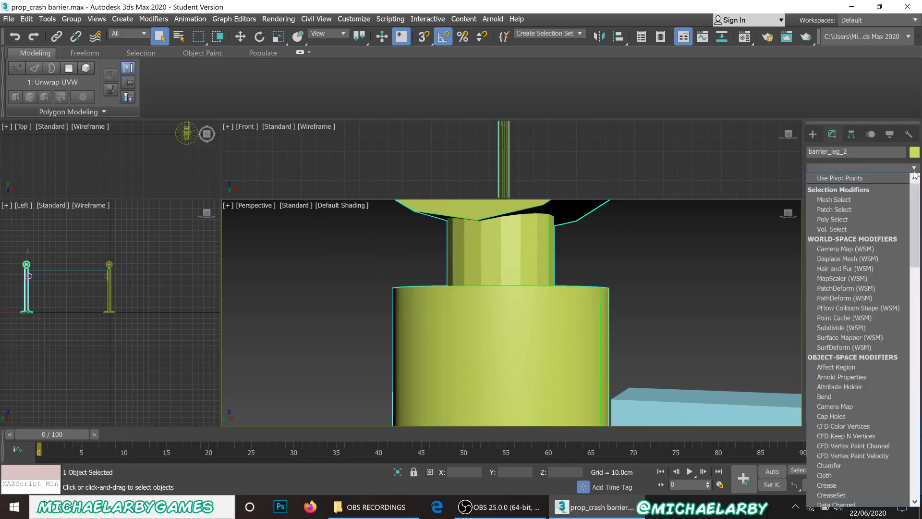
scroll(916, 231, "down", 8)
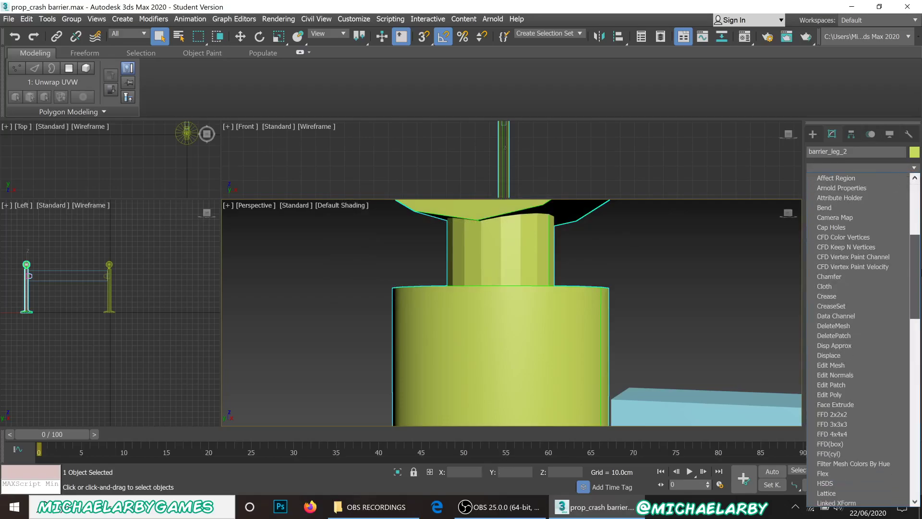
left_click(832, 337)
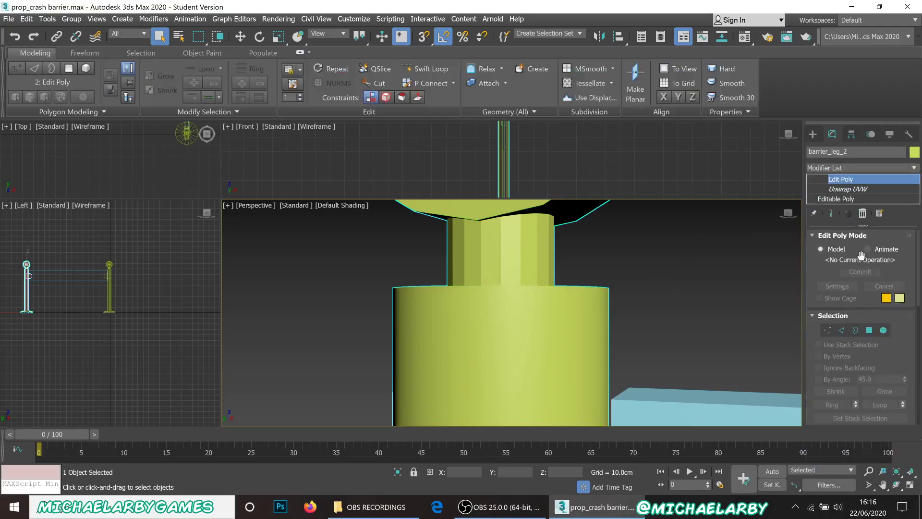
Step: Select all polygons around the neck between the post and its disc on barrier_leg_2
left_click(870, 331)
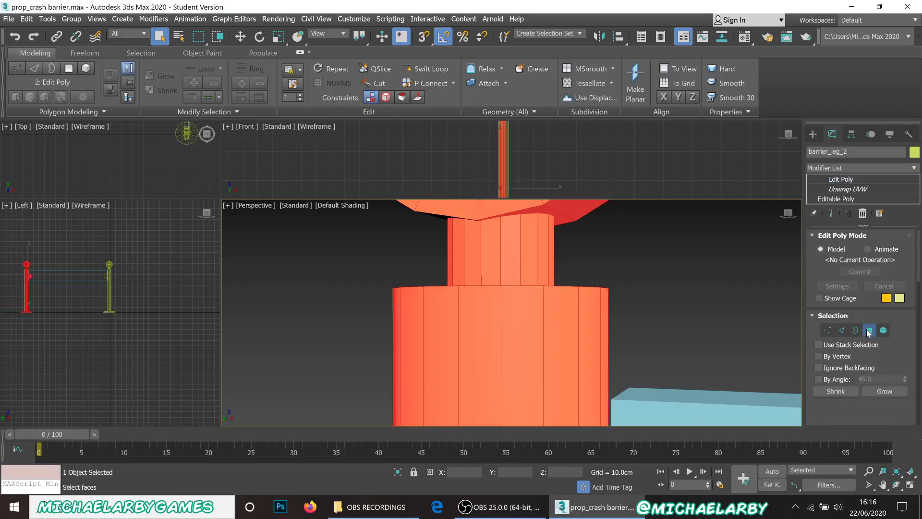
left_click(594, 239)
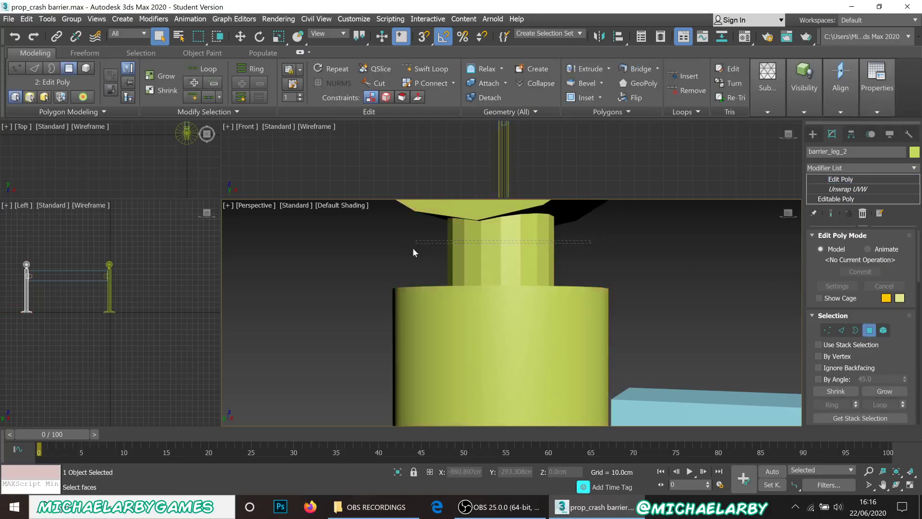
left_click_drag(413, 247, 460, 245)
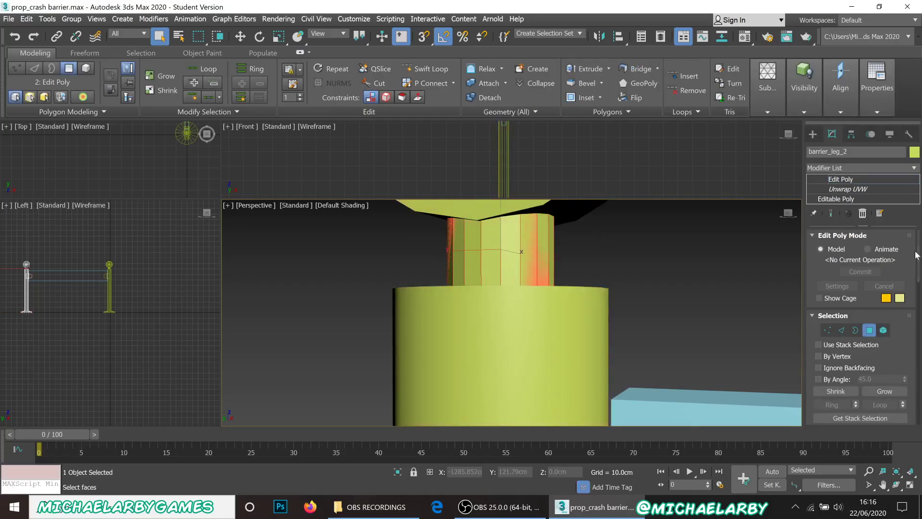
scroll(919, 269, "down", 5)
left_click_drag(921, 280, 919, 264)
mouse_move(511, 233)
middle_mouse_down("alt")
mouse_move(576, 243)
mouse_move(496, 227)
mouse_move(505, 233)
middle_mouse_up("alt")
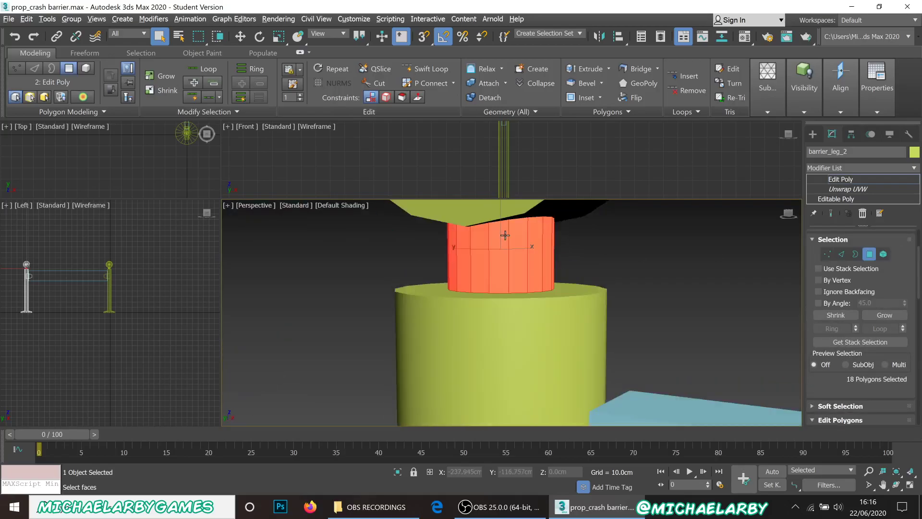
Step: Assign smoothing group 4 to the selected neck polygons, leave polygon editing and deselect the post
scroll(912, 360, "down", 10)
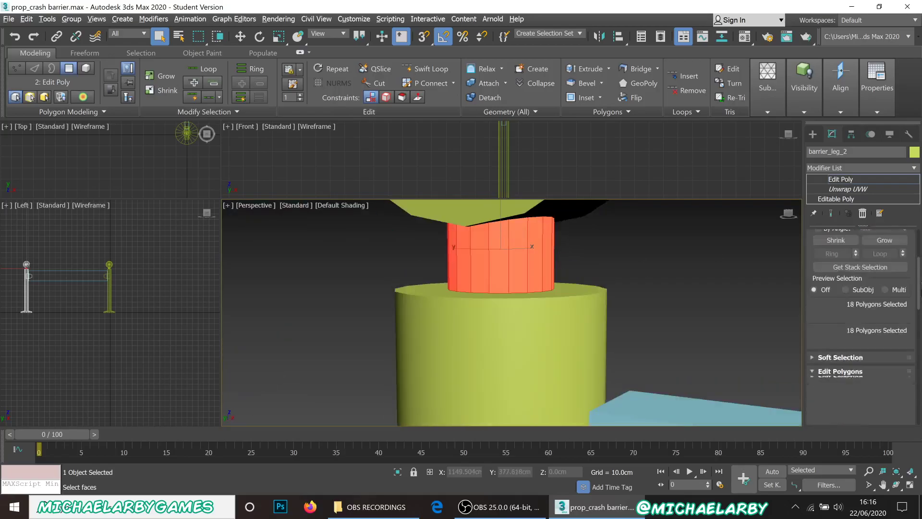
scroll(884, 337, "down", 3)
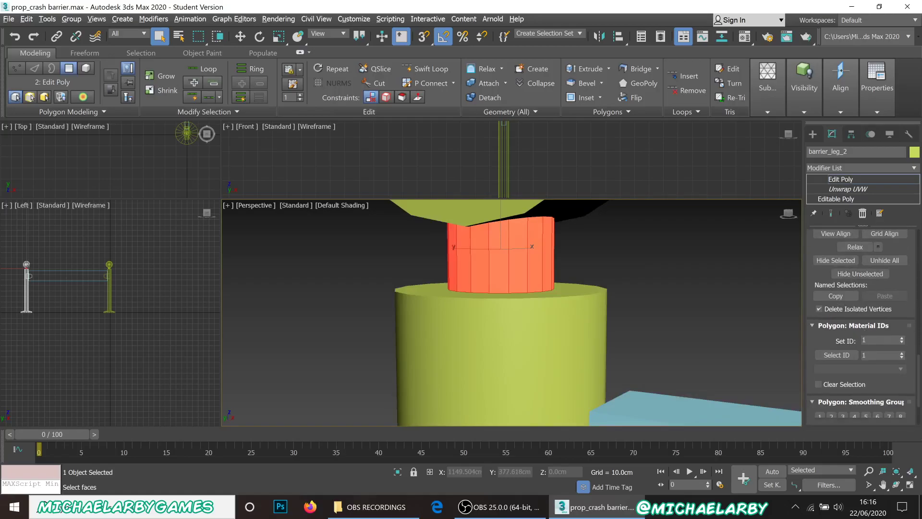
scroll(861, 317, "down", 3)
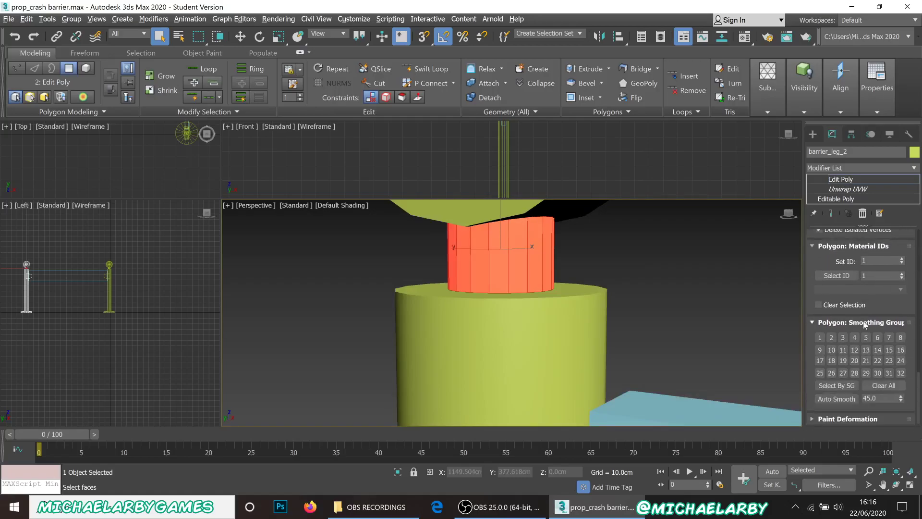
left_click(856, 337)
key("F2")
middle_click_drag(499, 277, 504, 295)
right_click(627, 281)
left_click(598, 266)
left_click(604, 293)
scroll(591, 283, "down", 6)
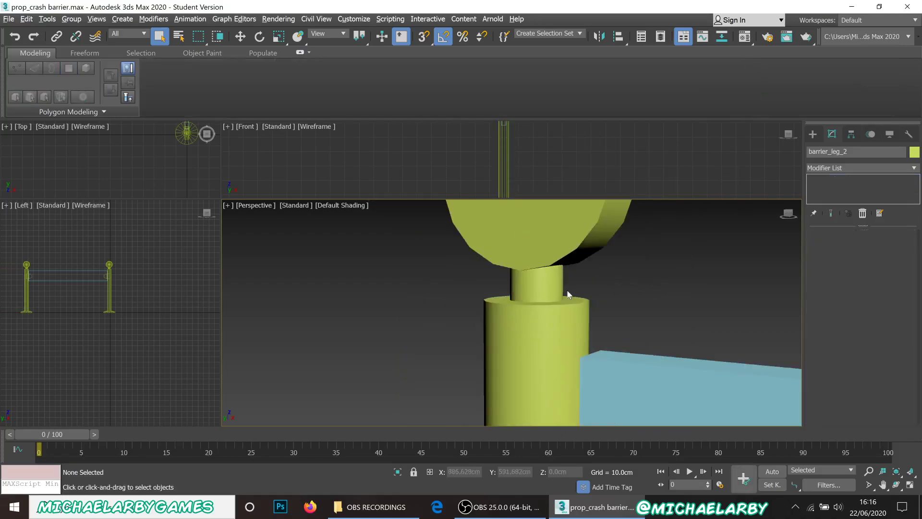
Step: Examine the shading of the disc's rim and bevelled edge on the post from several angles
middle_click_drag(578, 269, 512, 291, "alt")
middle_click_drag(505, 222, 592, 290)
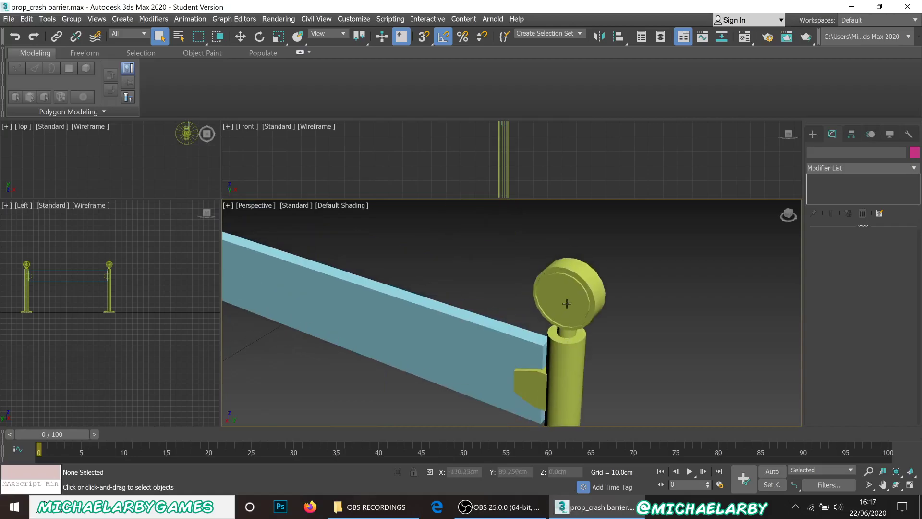
scroll(594, 287, "up", 5)
middle_click_drag(634, 312, 624, 305, "alt")
scroll(495, 265, "up", 3)
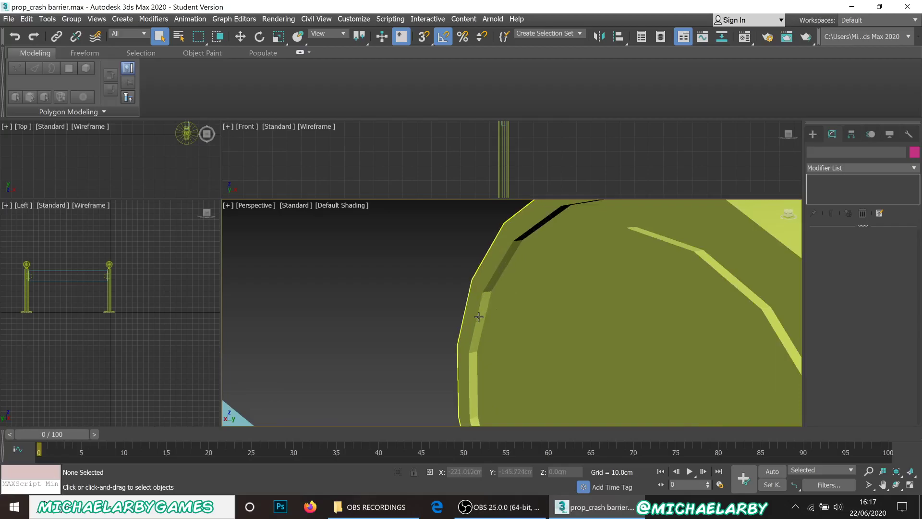
scroll(481, 311, "down", 5)
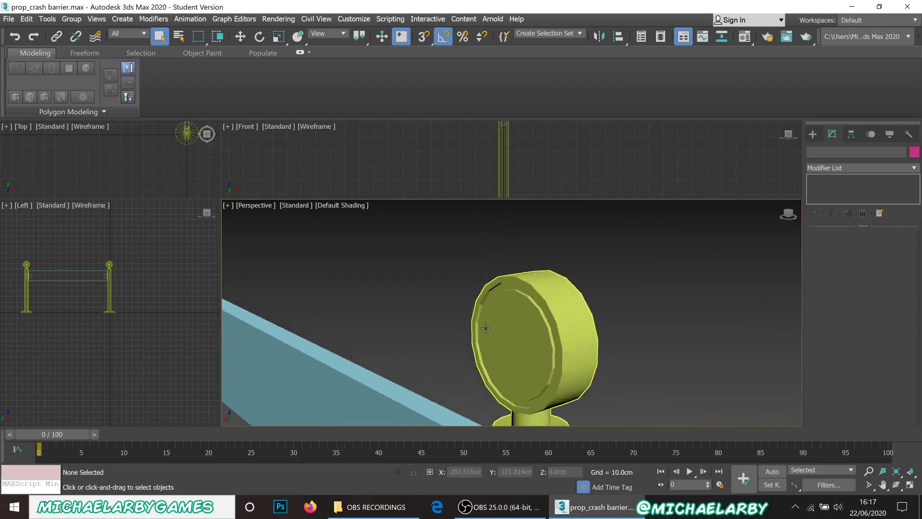
scroll(470, 303, "up", 3)
scroll(470, 300, "down", 5)
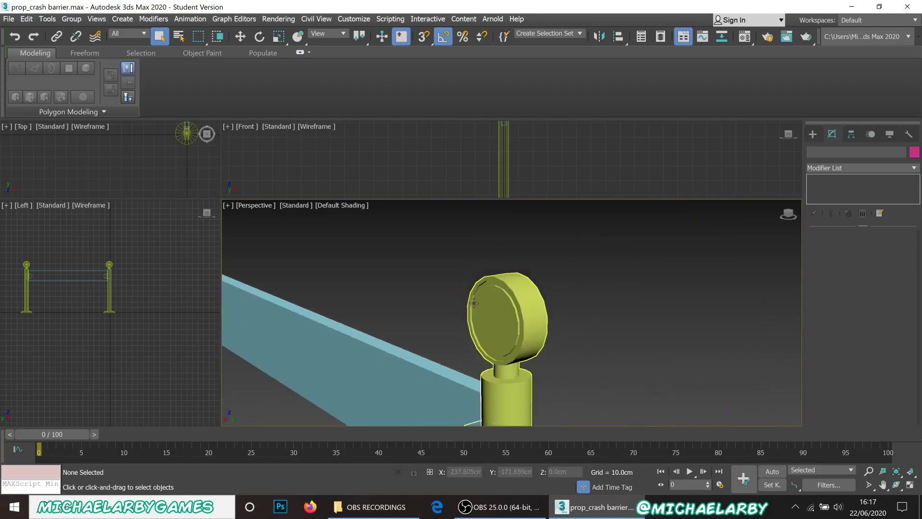
Step: Select both posts and the barrier panel together
scroll(496, 342, "down", 3)
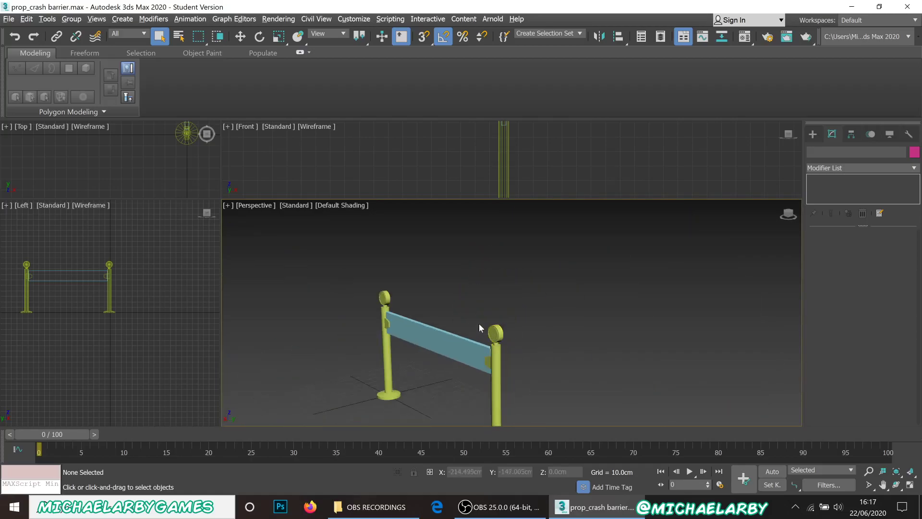
scroll(478, 324, "up", 3)
middle_click_drag(499, 318, 588, 286)
left_click_drag(330, 238, 632, 423)
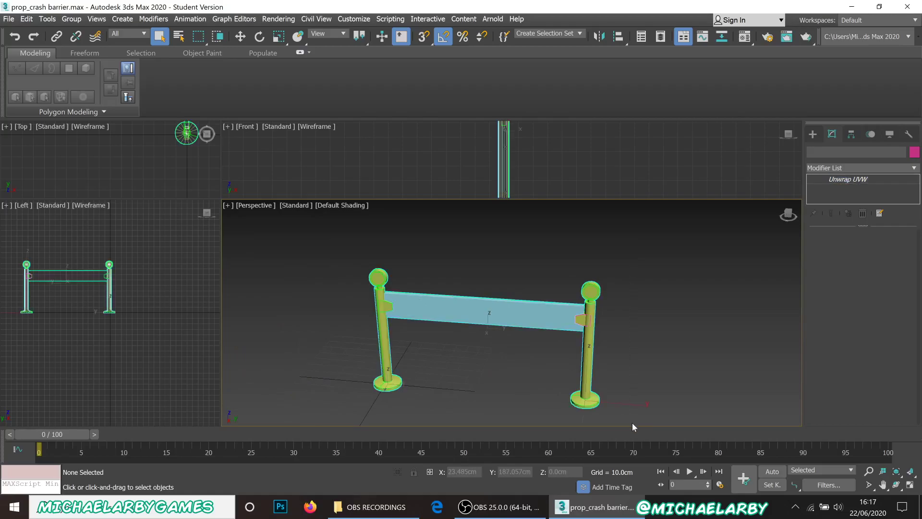
left_click(8, 19)
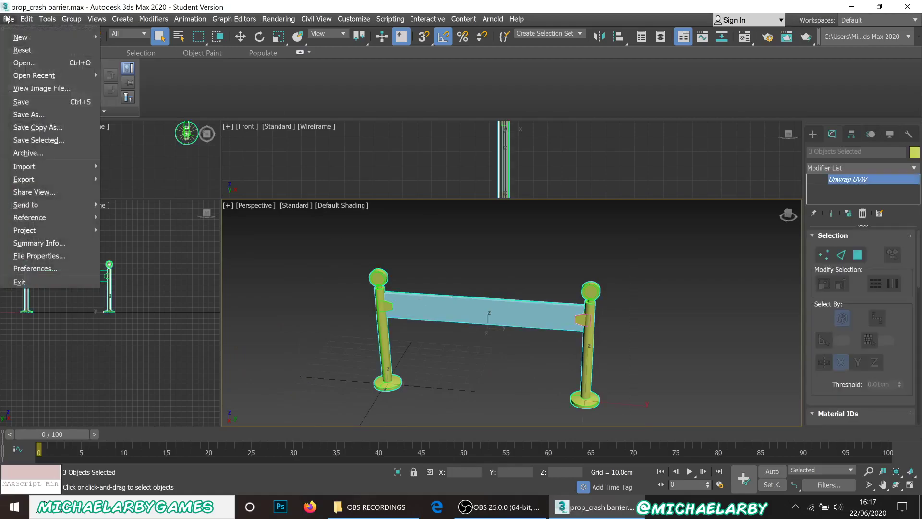
left_click(12, 19)
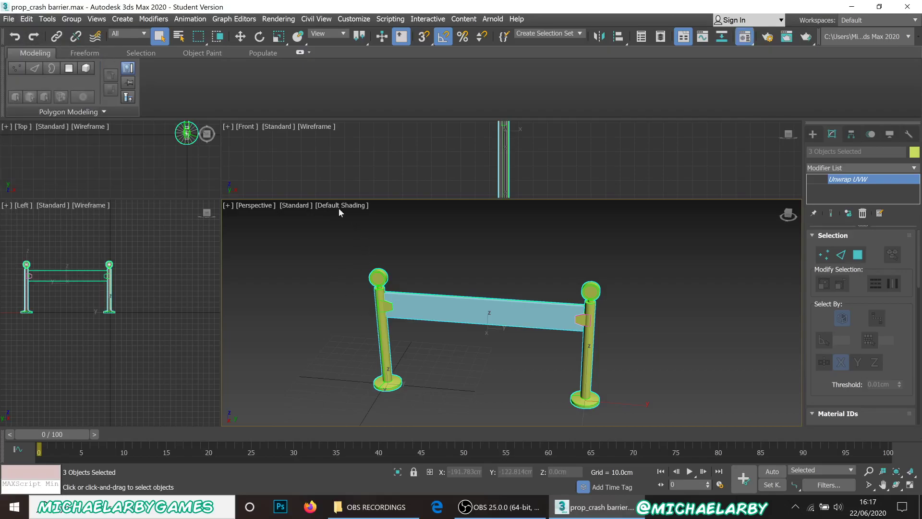
Step: Assign the first default material to the whole selection, rename it material_barrier and close the Material Editor
key("m")
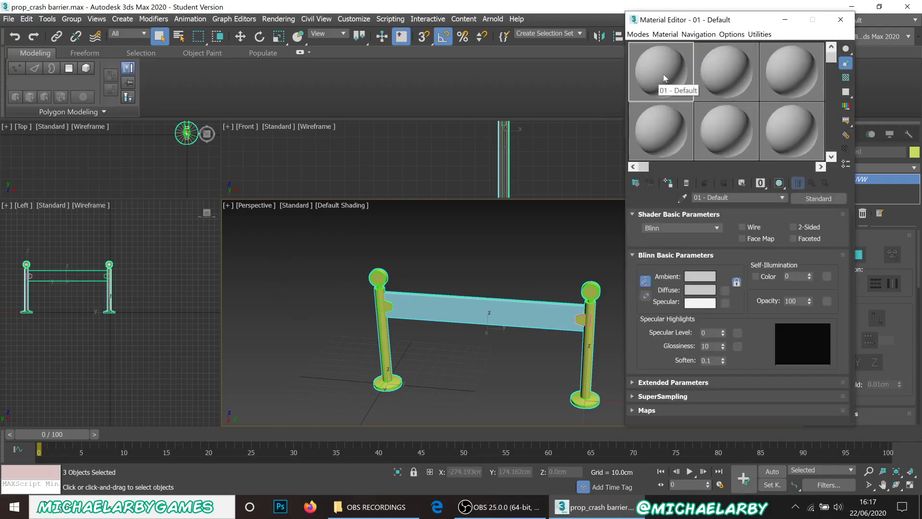
mouse_move(527, 339)
left_mouse_down()
mouse_move(529, 320)
mouse_move(525, 332)
left_mouse_up()
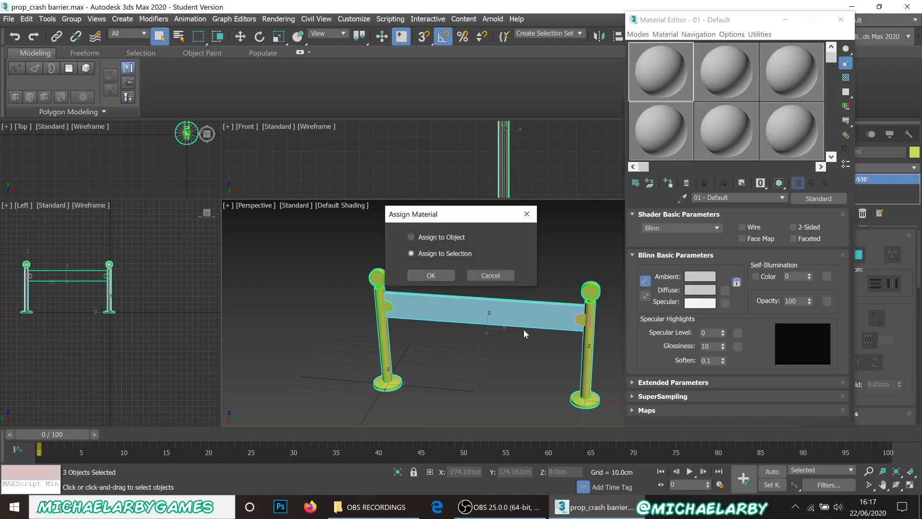
left_click(429, 276)
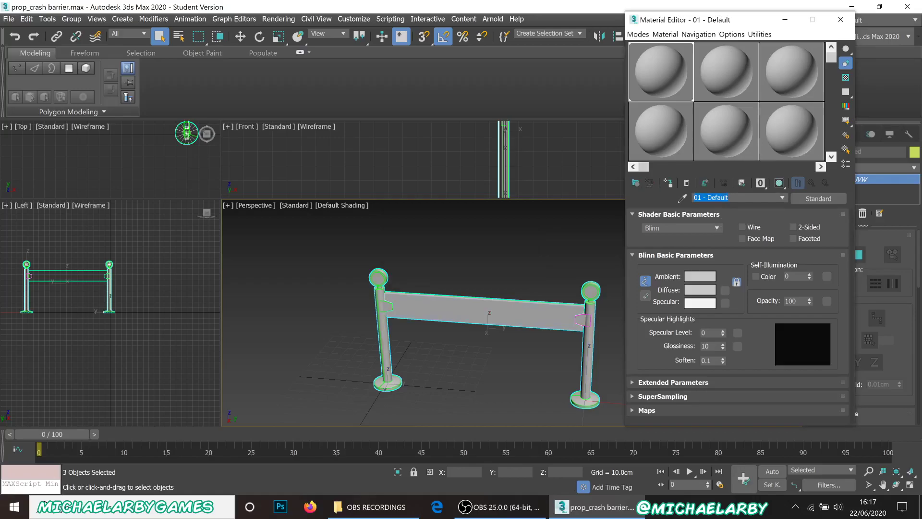
type("material_barrier")
left_click(840, 19)
Step: Start an export of only the selected objects and choose the "3d - crash barrier" folder inside "random experiments" as its destination
left_click(9, 19)
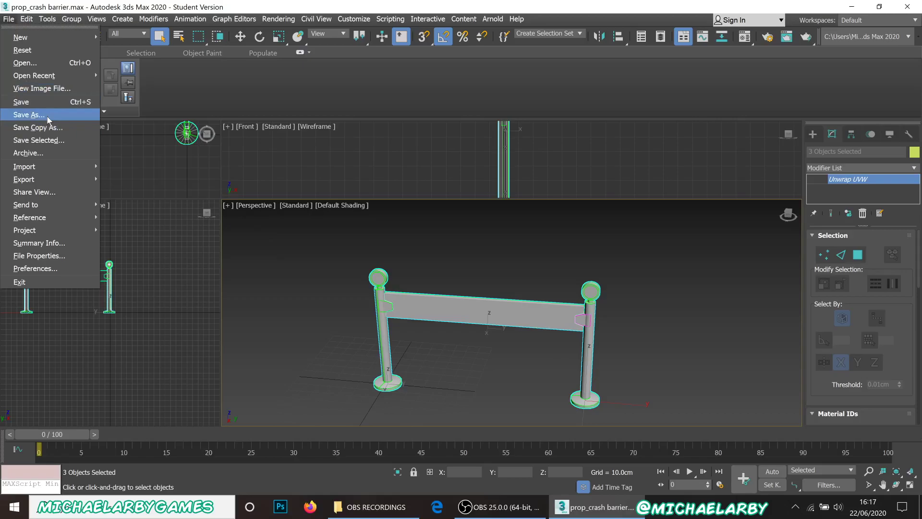
mouse_move(45, 181)
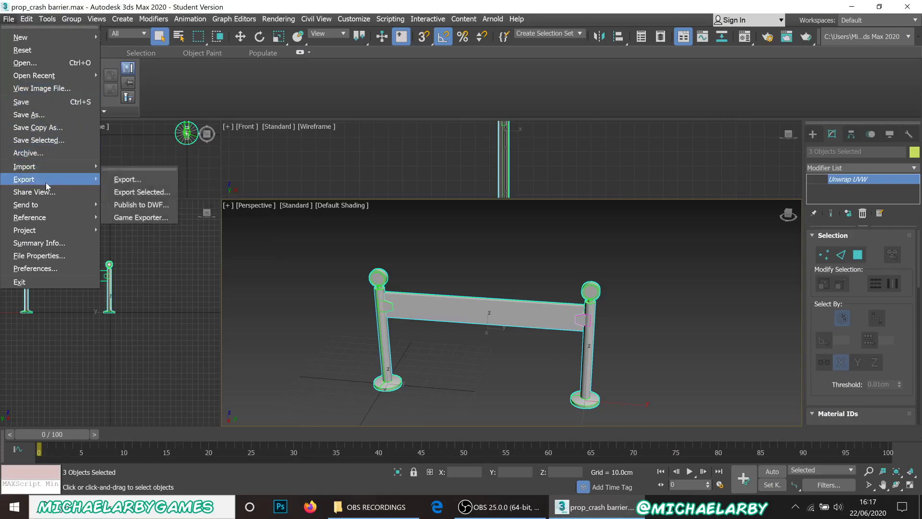
left_click(148, 191)
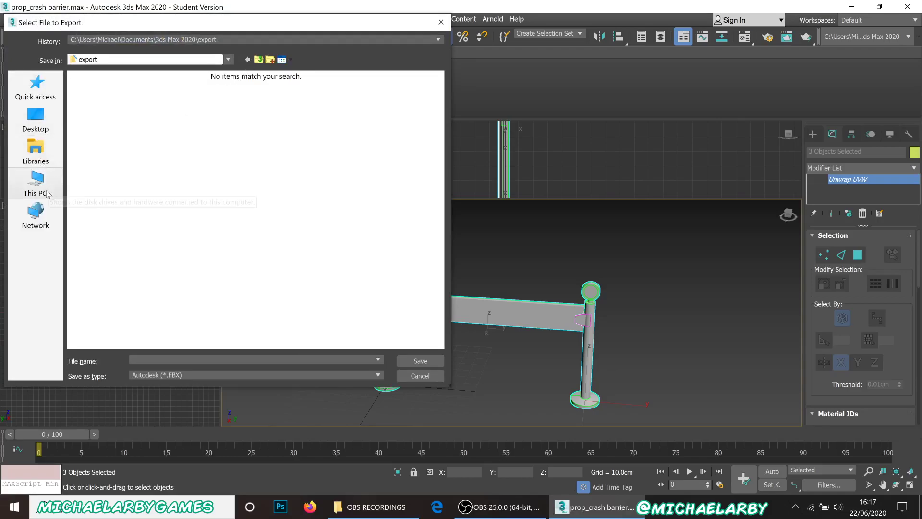
left_click(36, 87)
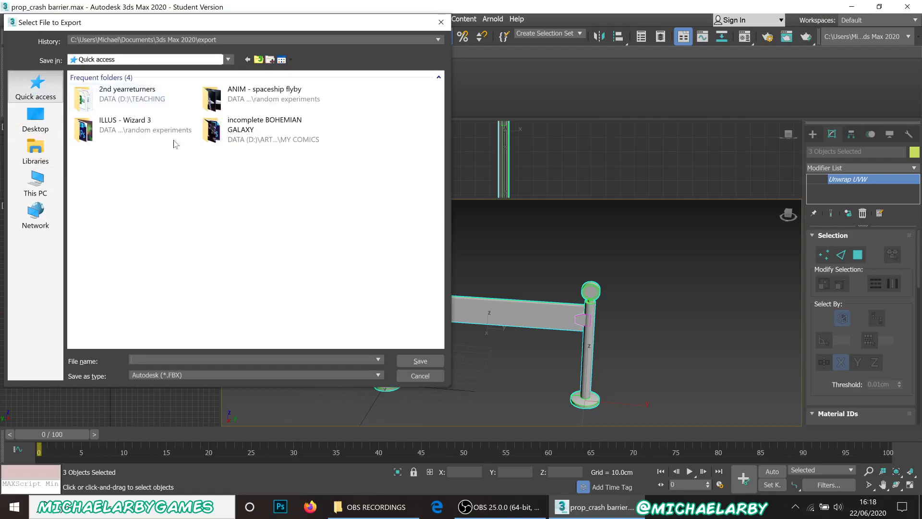
double_click(125, 124)
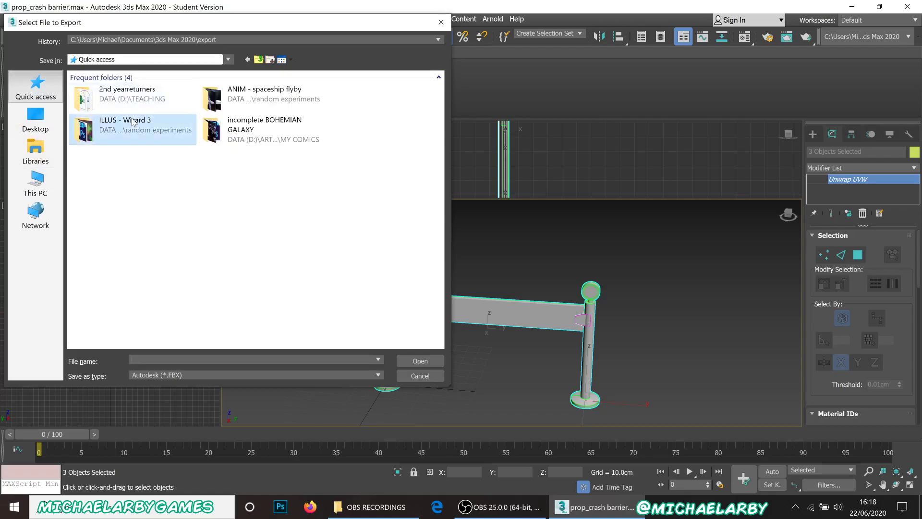
left_click(259, 60)
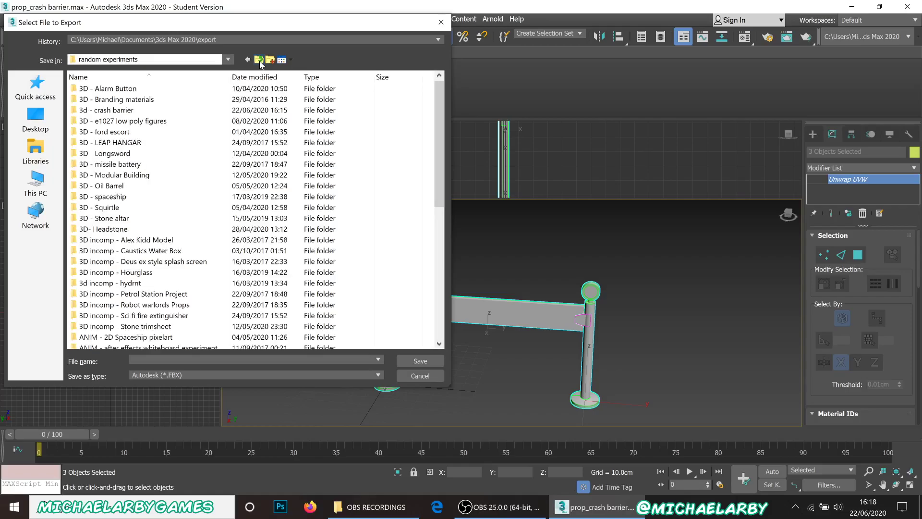
scroll(207, 145, "down", 1)
scroll(198, 158, "up", 1)
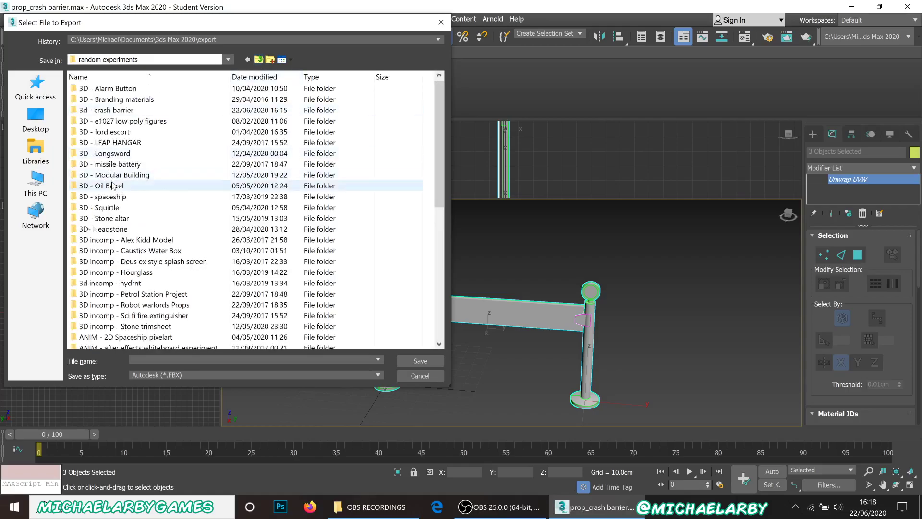
double_click(120, 111)
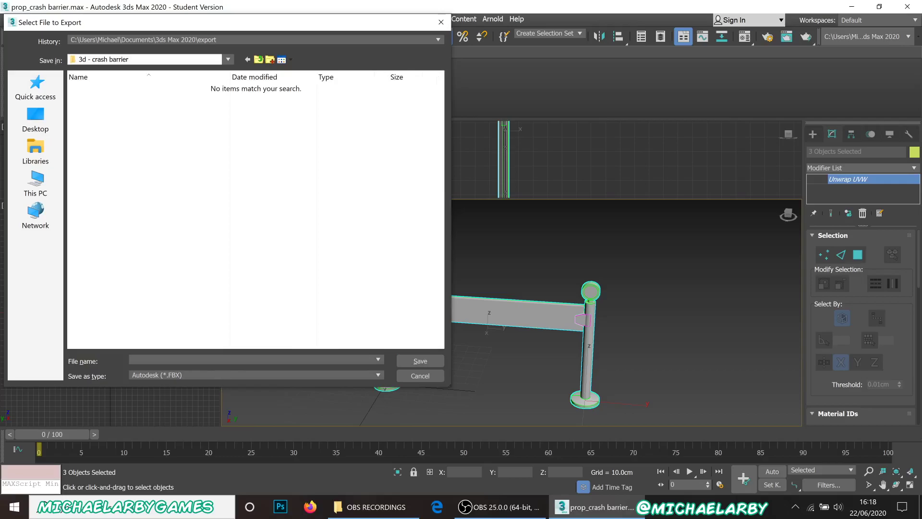
Step: Name the export file prop_barrier in FBX format and export it, keeping the FBX options as they are
type("prop")
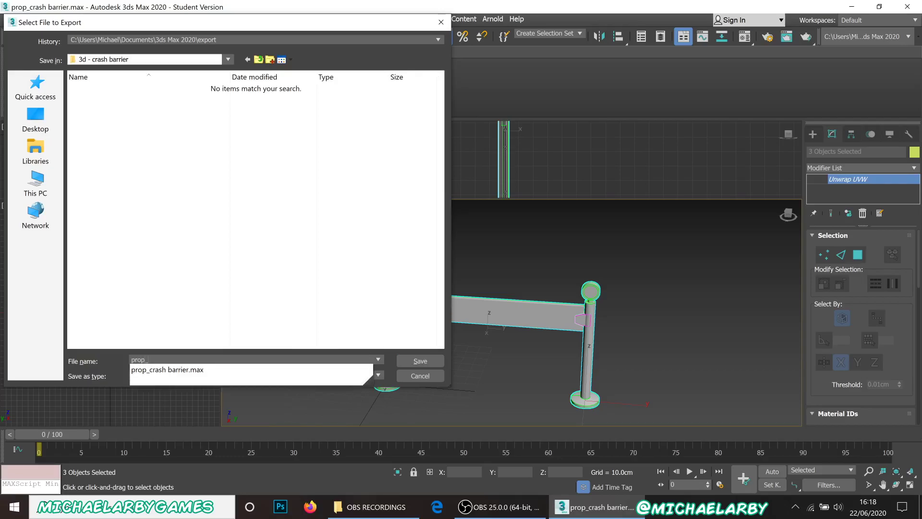
type("_barrier")
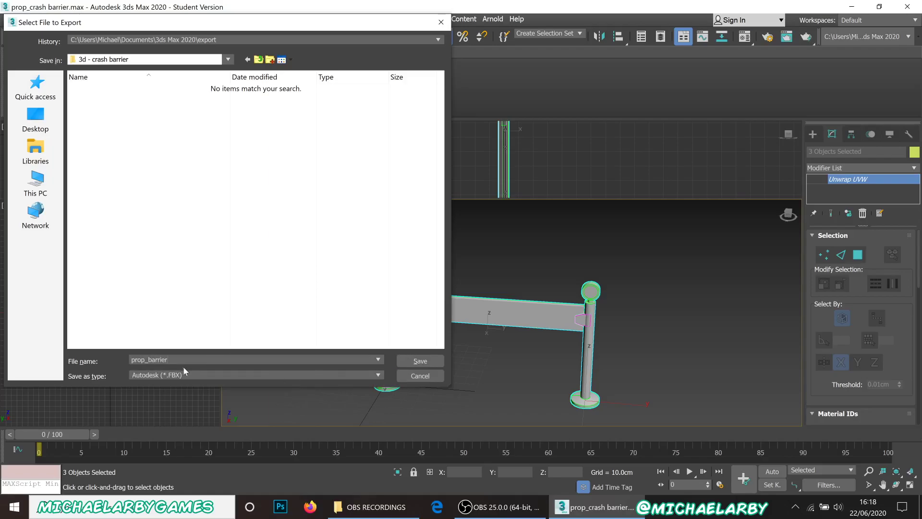
left_click(422, 360)
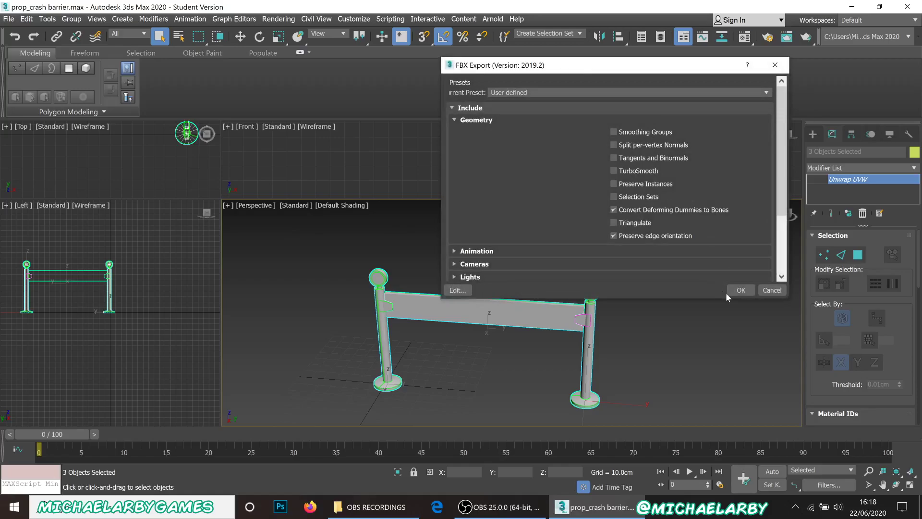
left_click(744, 290)
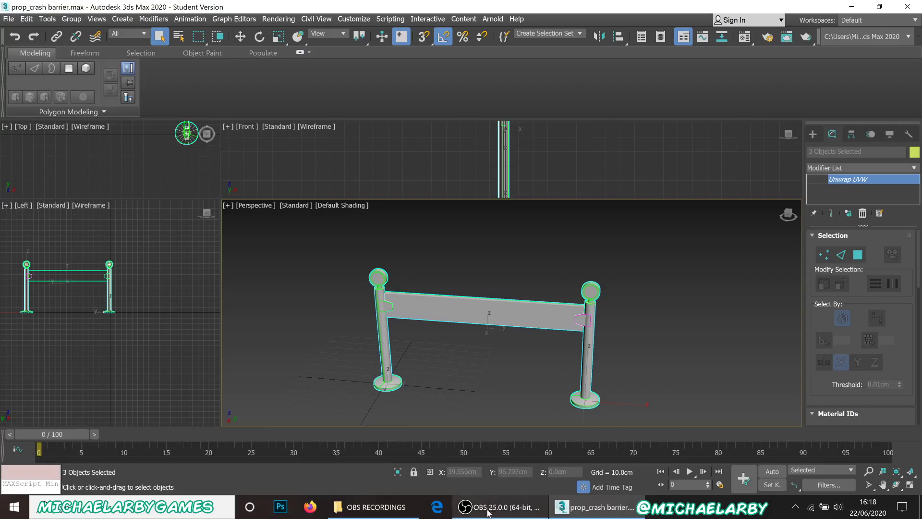
mouse_move(539, 515)
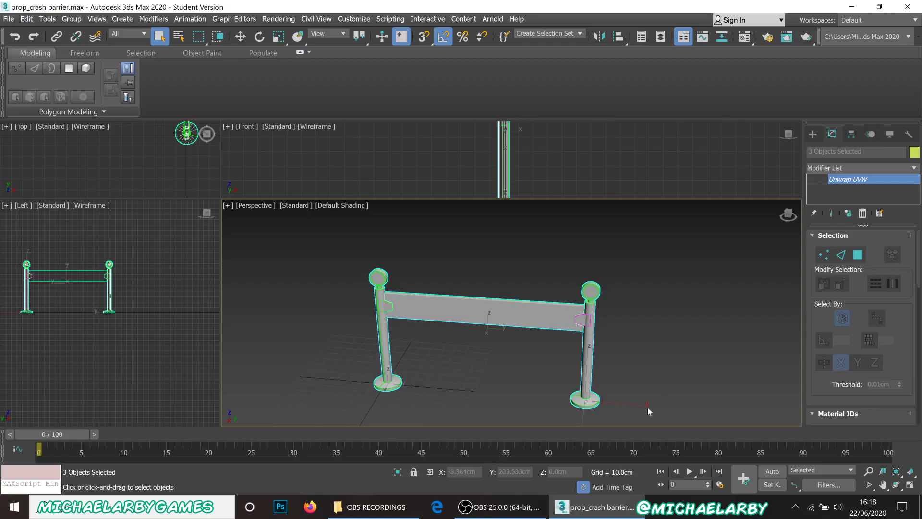
left_click(510, 511)
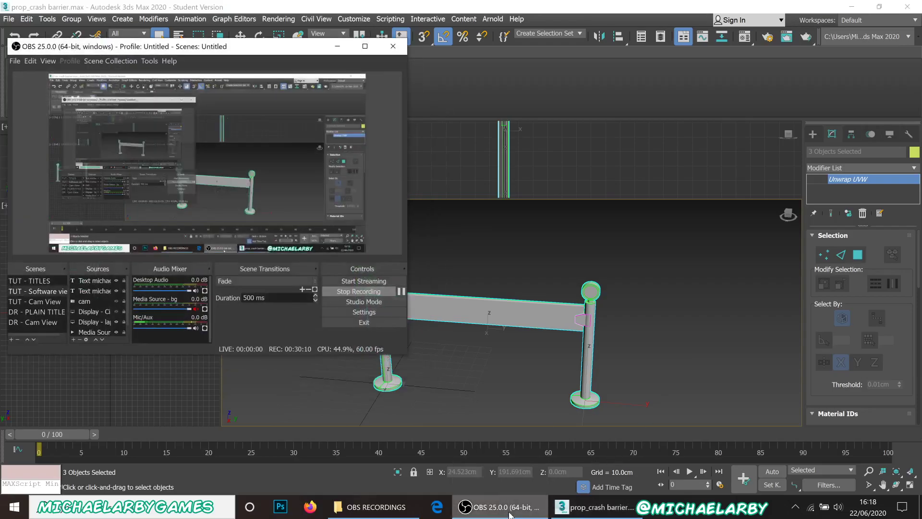